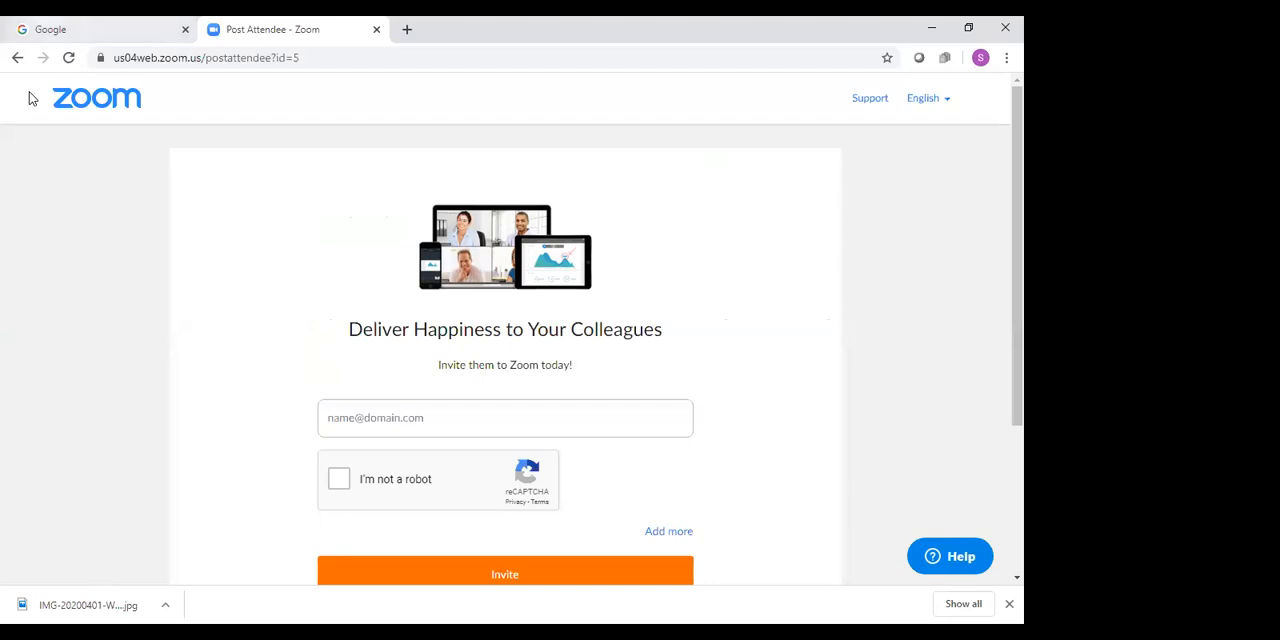
Switch to the Google homepage and open Google Classroom from the Google apps
key(ctrl+Tab)
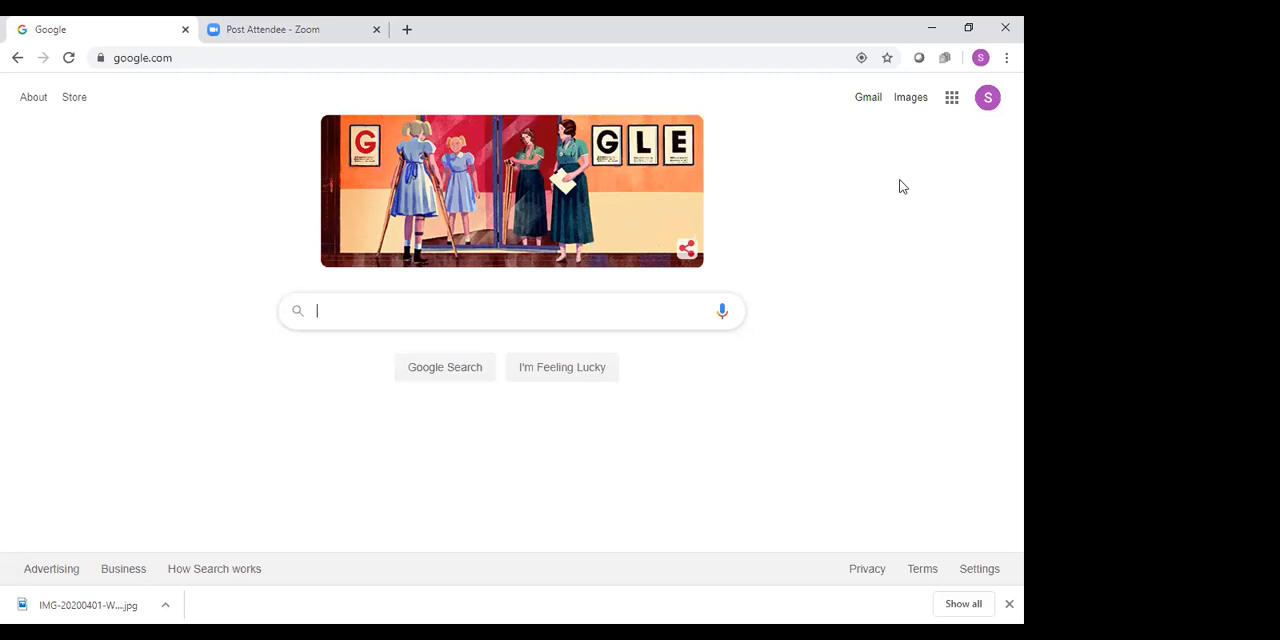
click(952, 98)
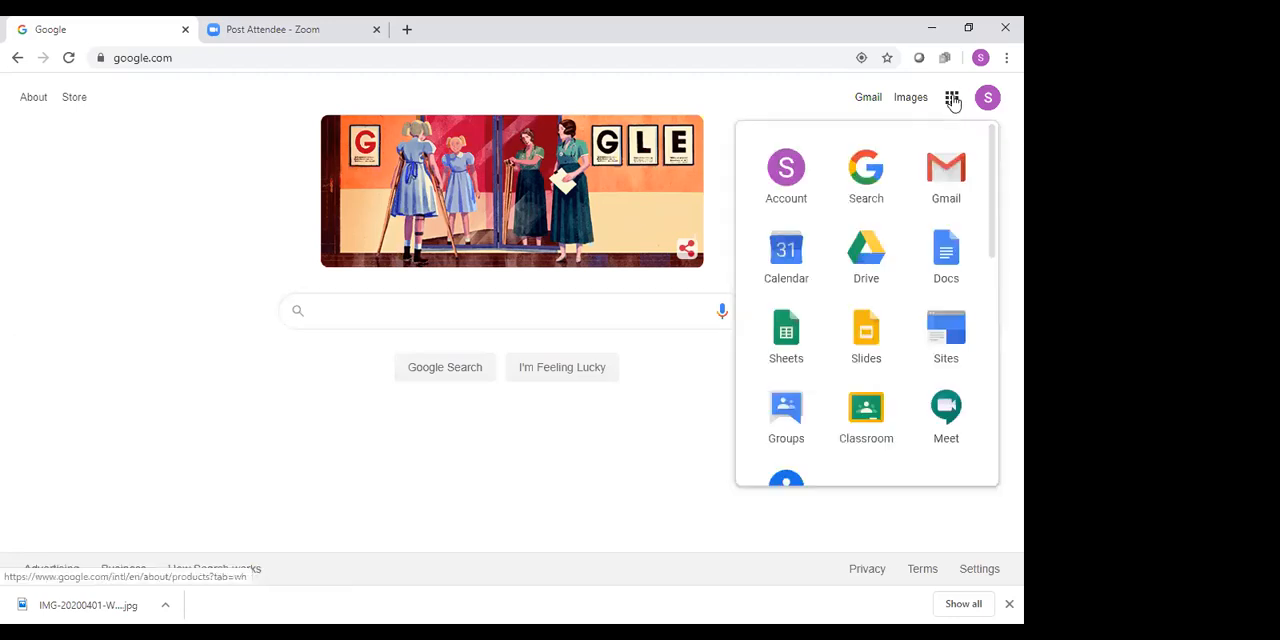
click(858, 415)
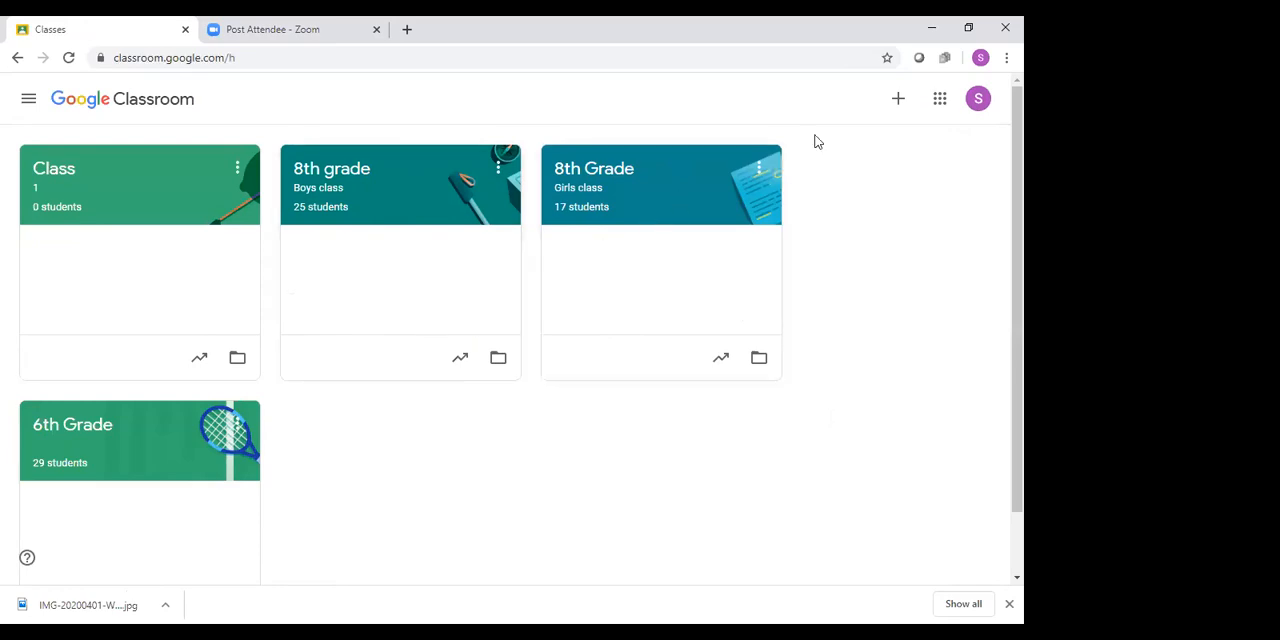
Start creating a new class and name it CIOGC WEBINAR CLASS
click(900, 103)
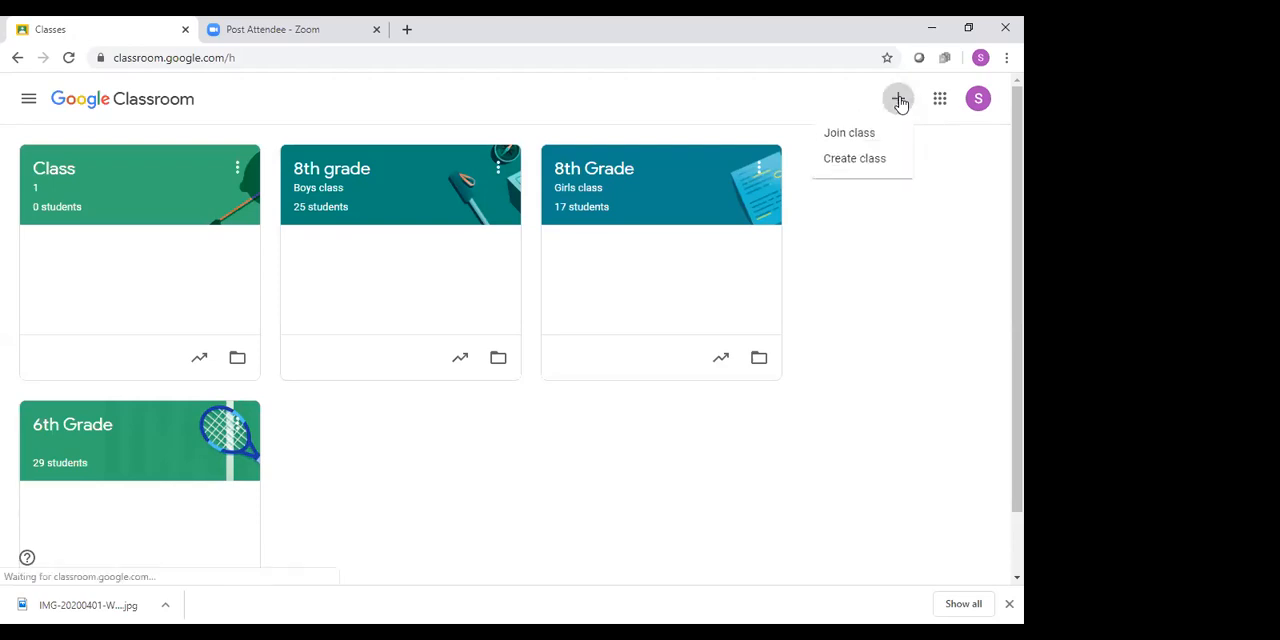
click(863, 160)
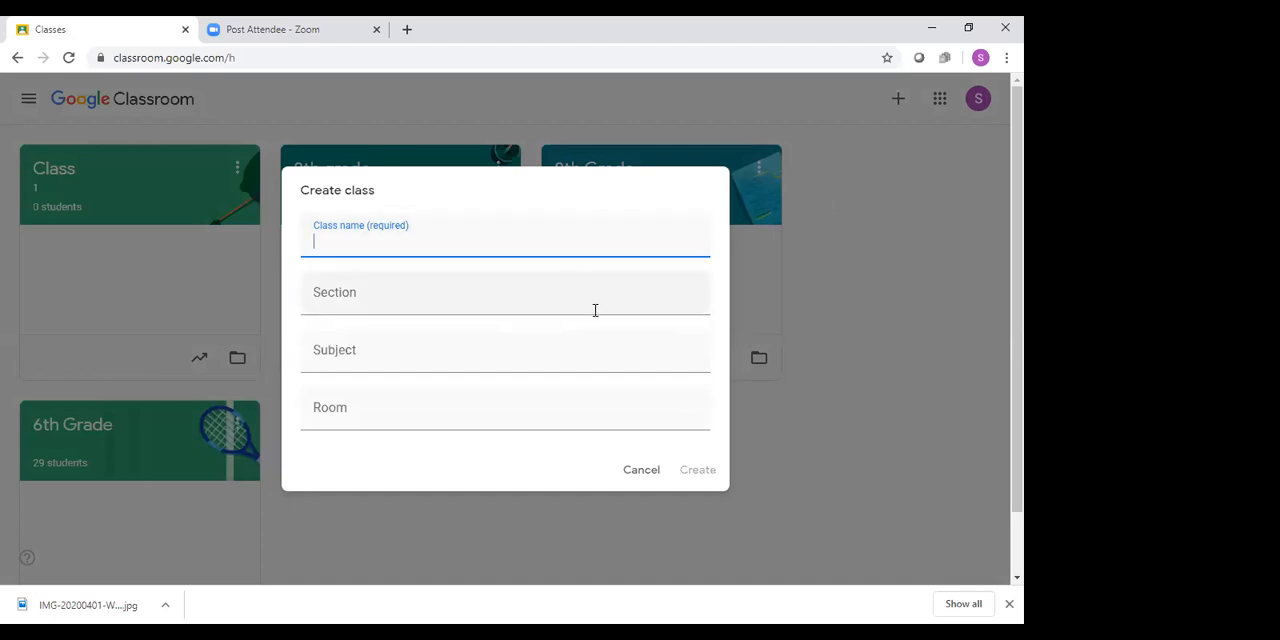
text(ClO)
text(GC WE)
text(B)
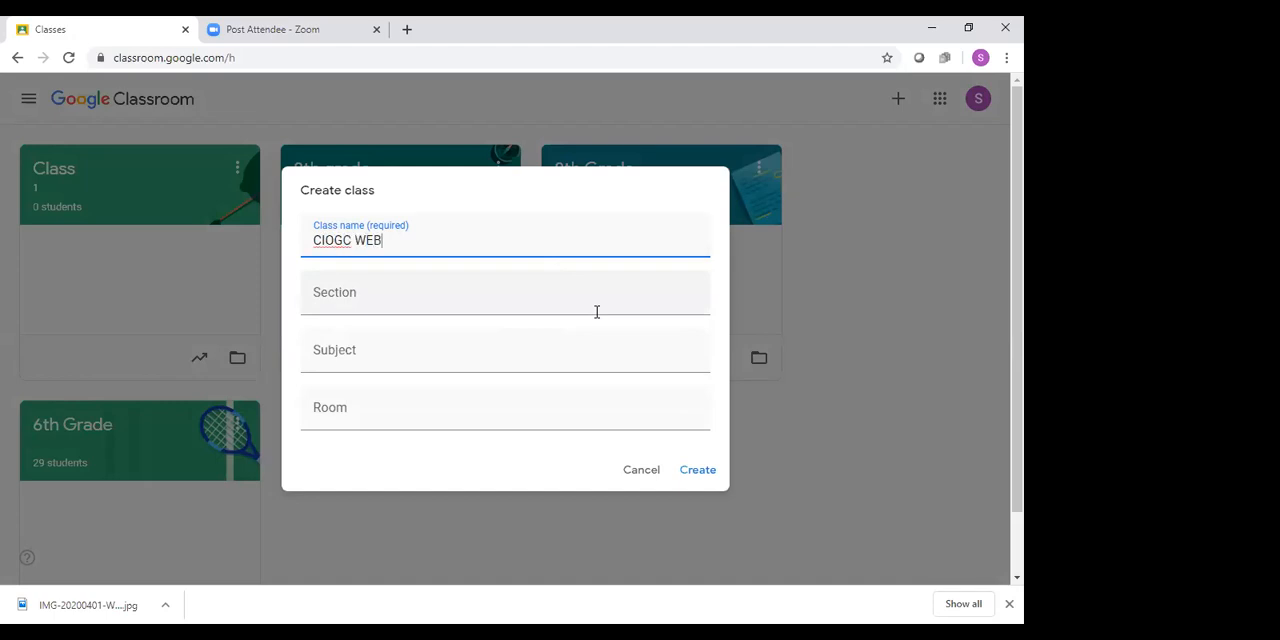
text(INAR CLASS)
key(Tab)
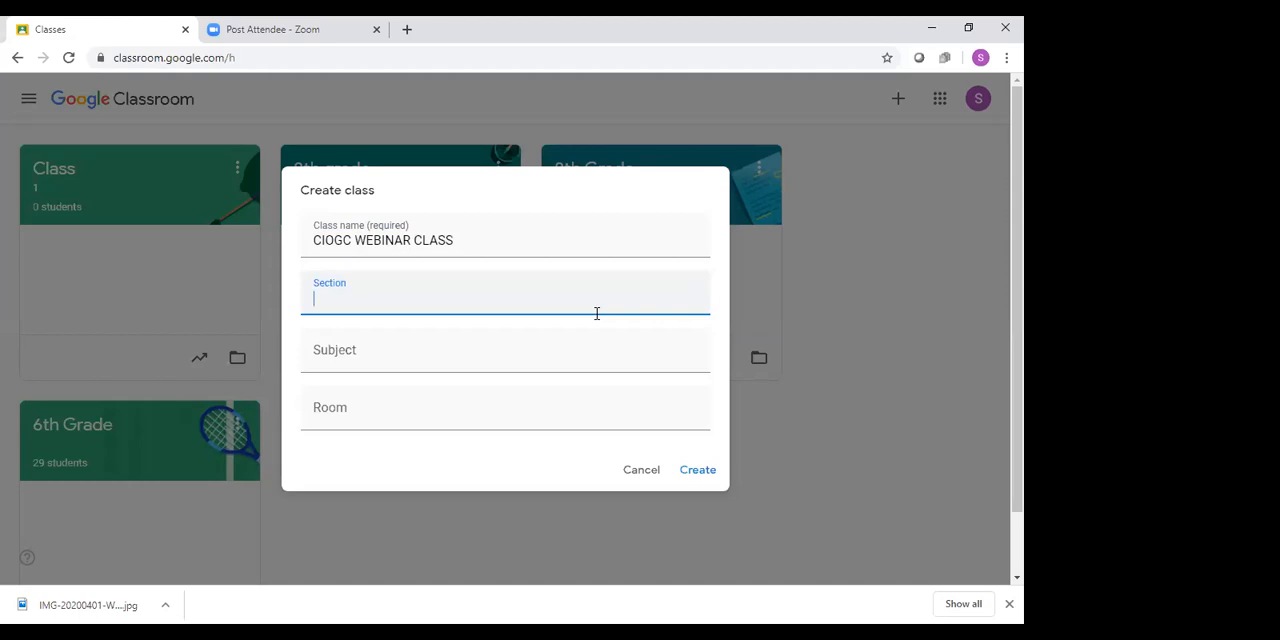
Set the section to 1, the subject to AP Calculus BC and the room to 200, and create the class
text(1)
key(Tab)
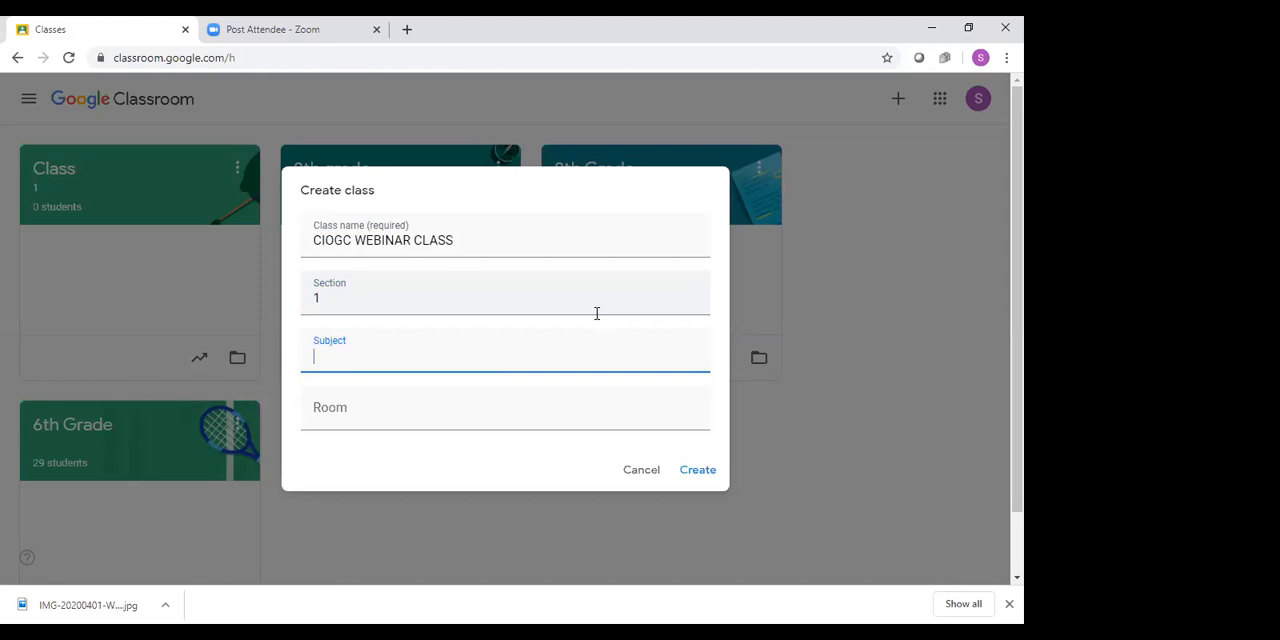
text(AP)
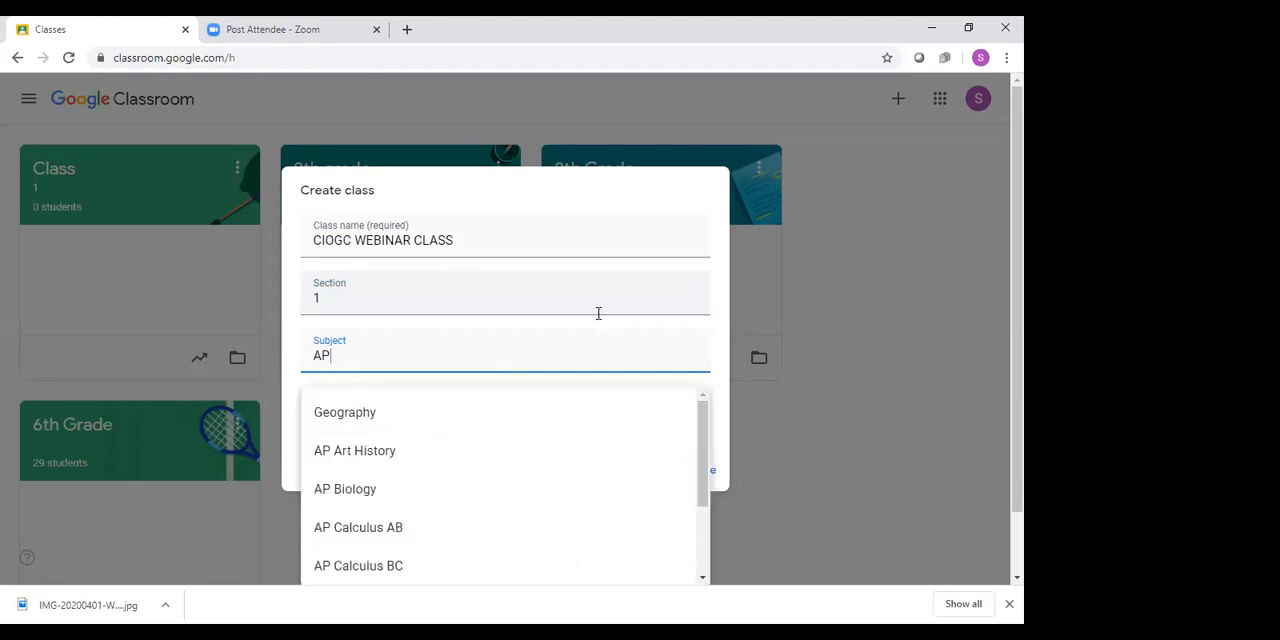
drag(700, 460, 702, 511)
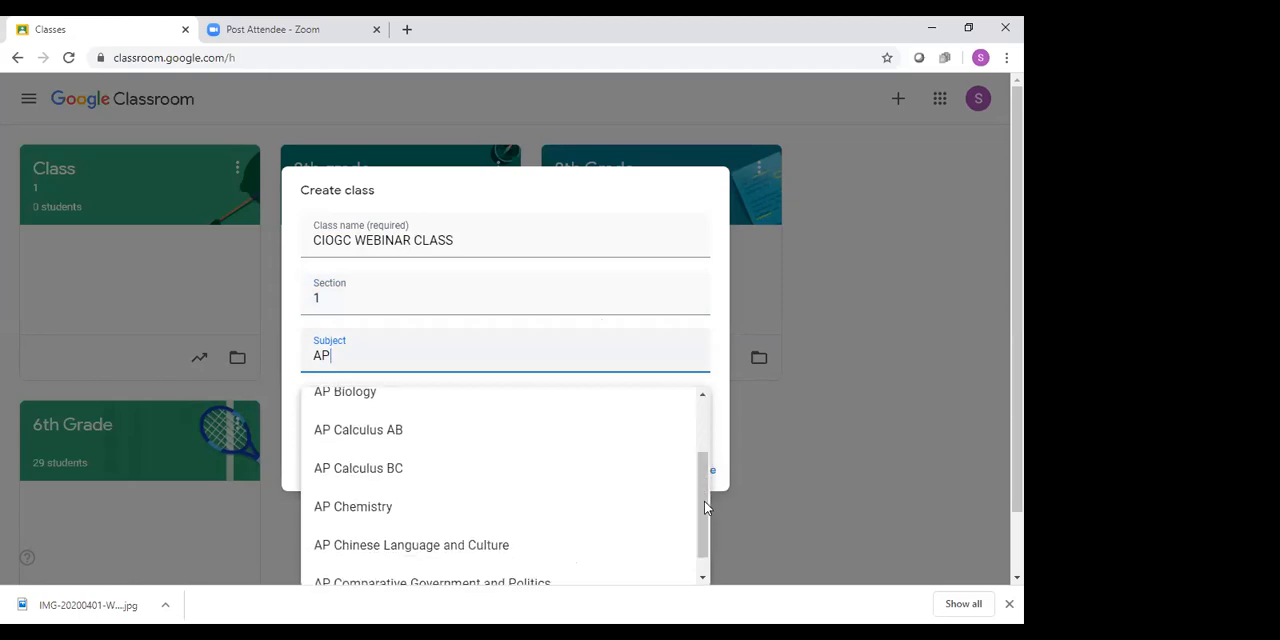
click(430, 470)
click(448, 411)
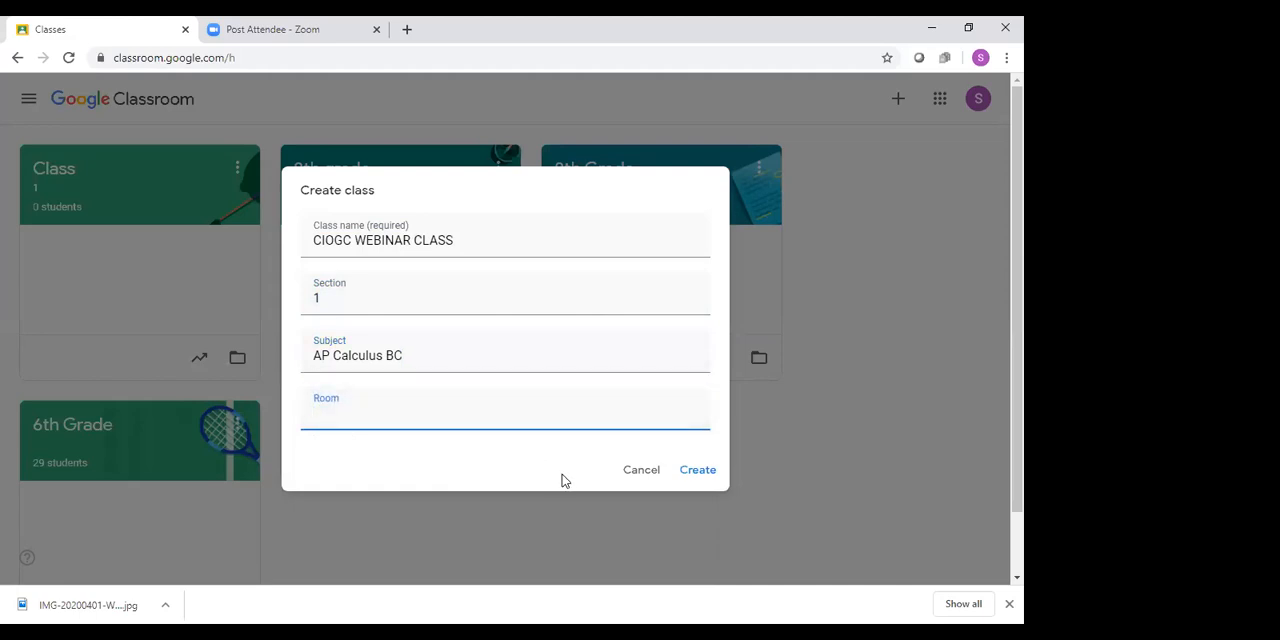
text(200)
click(698, 471)
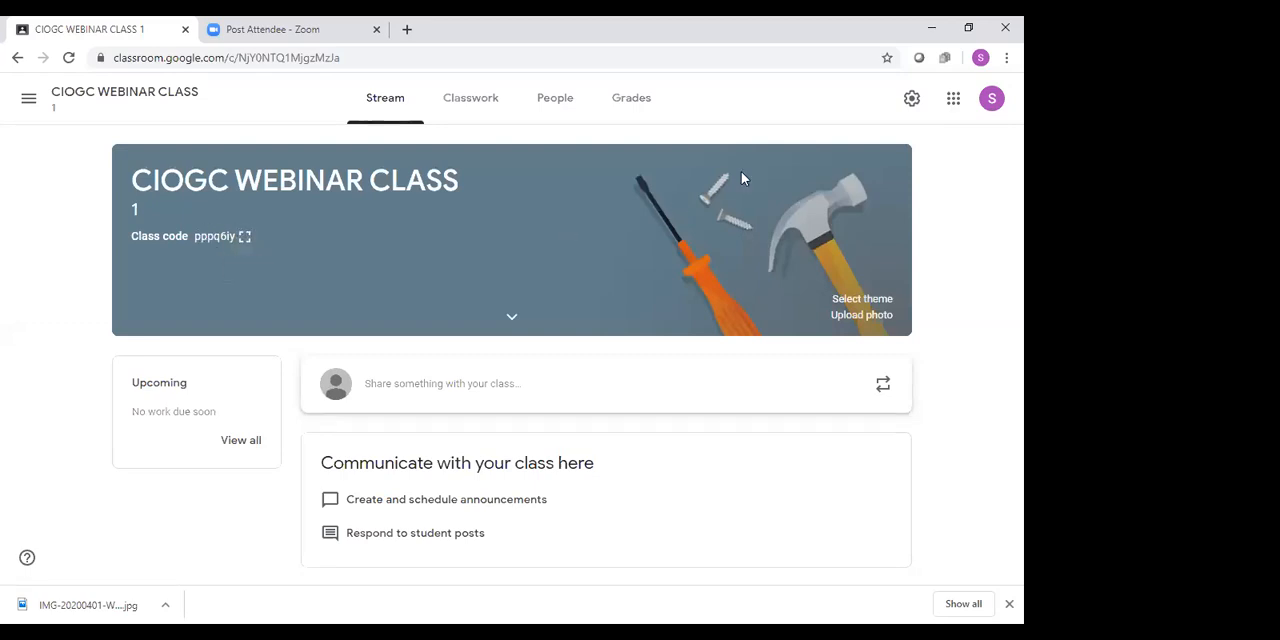
Disable the class code in the general settings of the new class
click(910, 100)
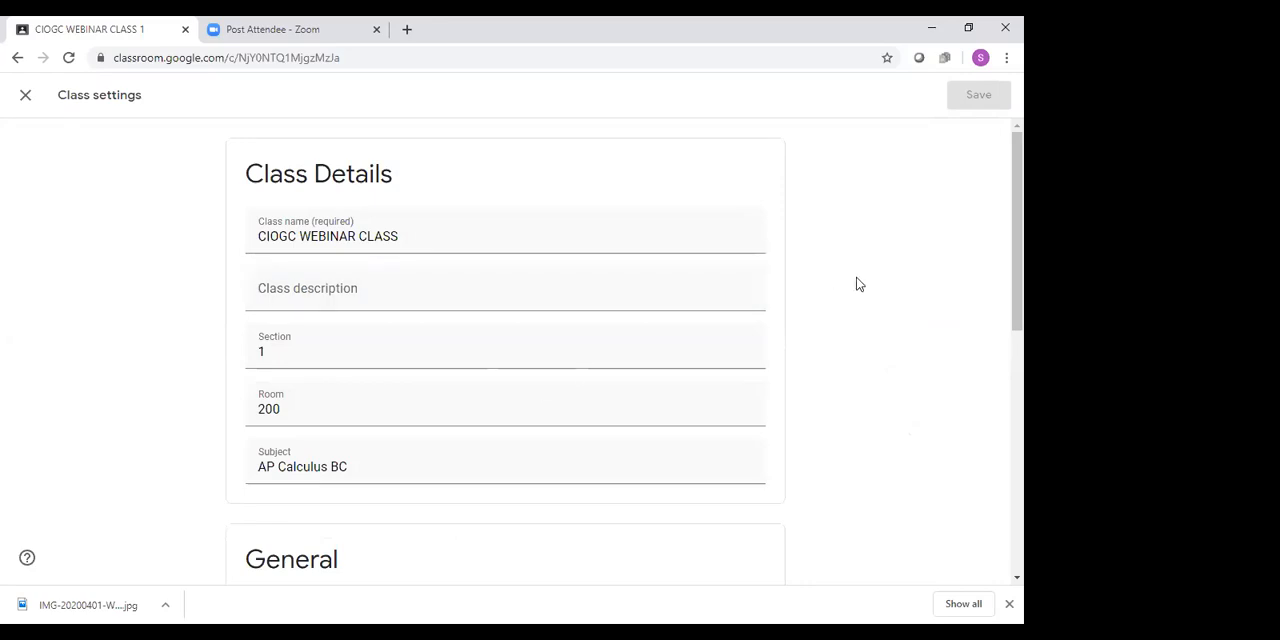
scroll(856, 284, down, 3)
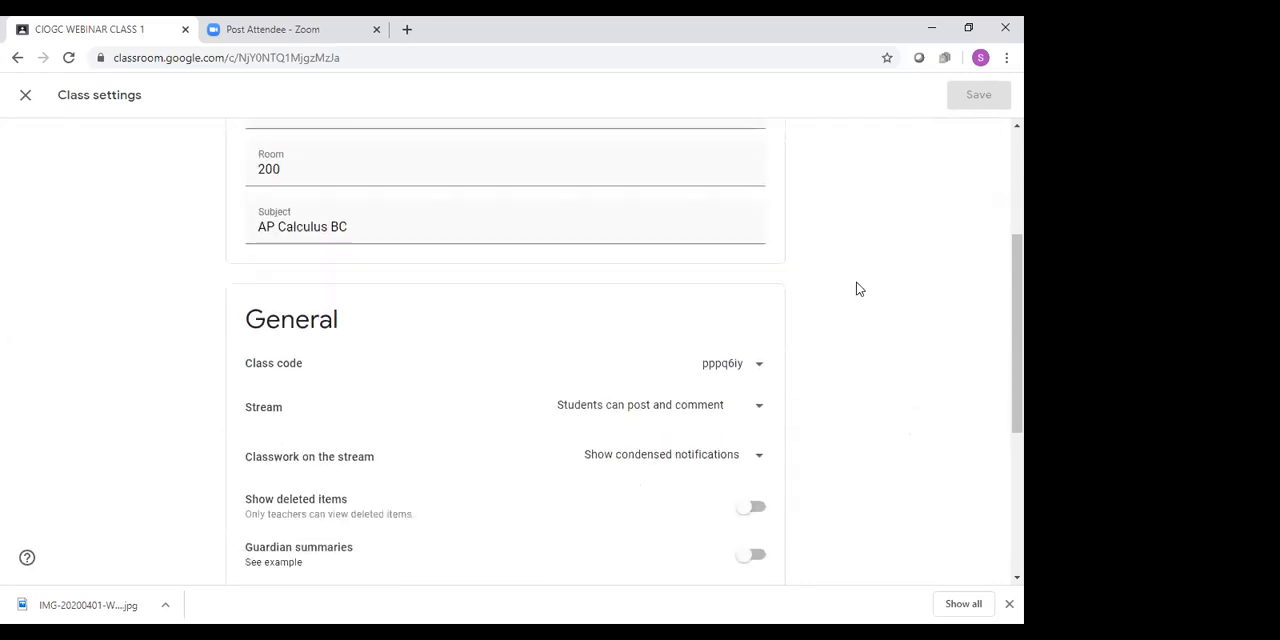
scroll(856, 289, down, 1)
click(760, 286)
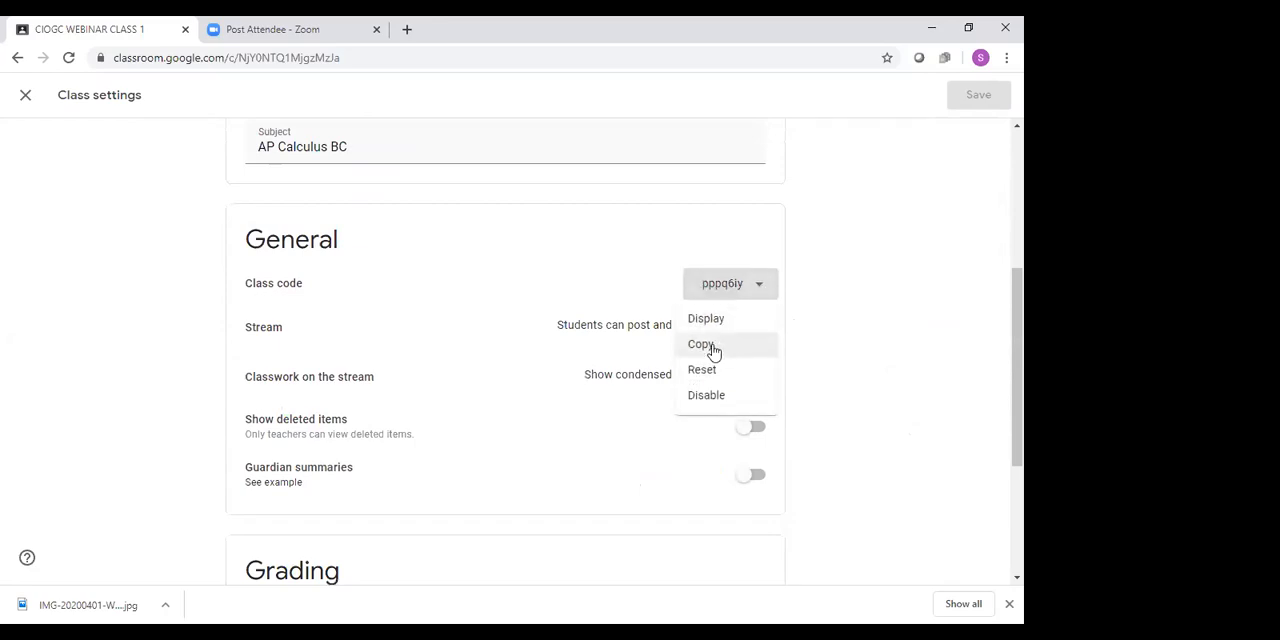
click(705, 397)
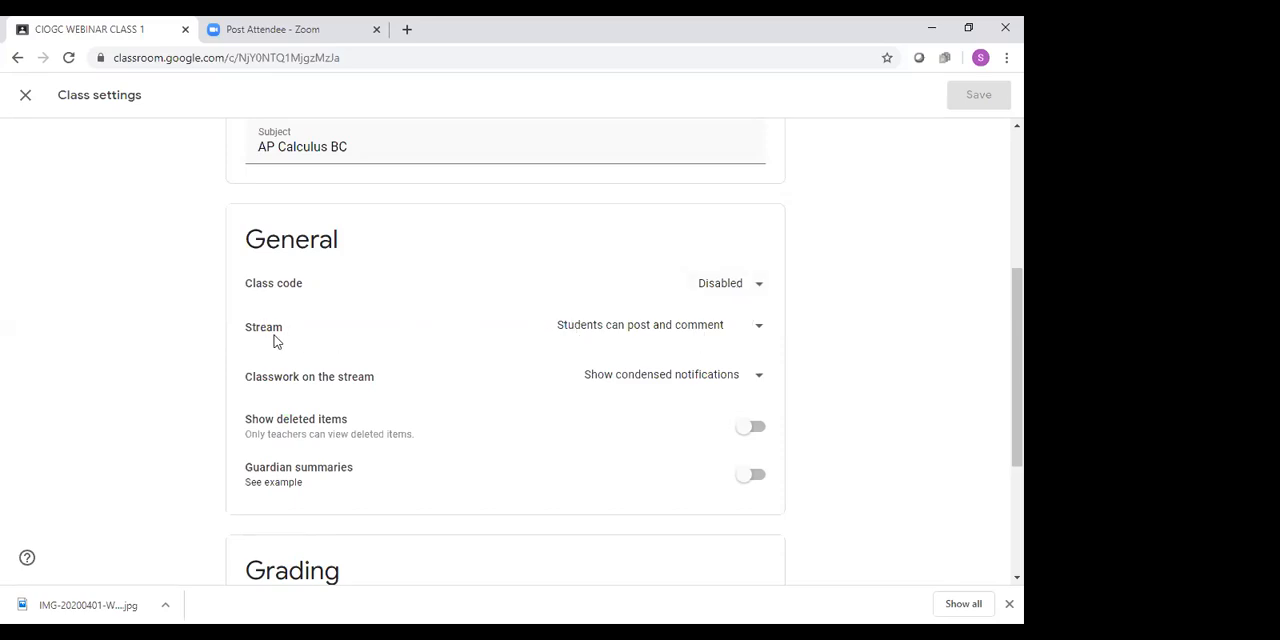
Examine the stream permissions, classwork notification choices and grading options in the class settings, and return to the class stream
click(758, 332)
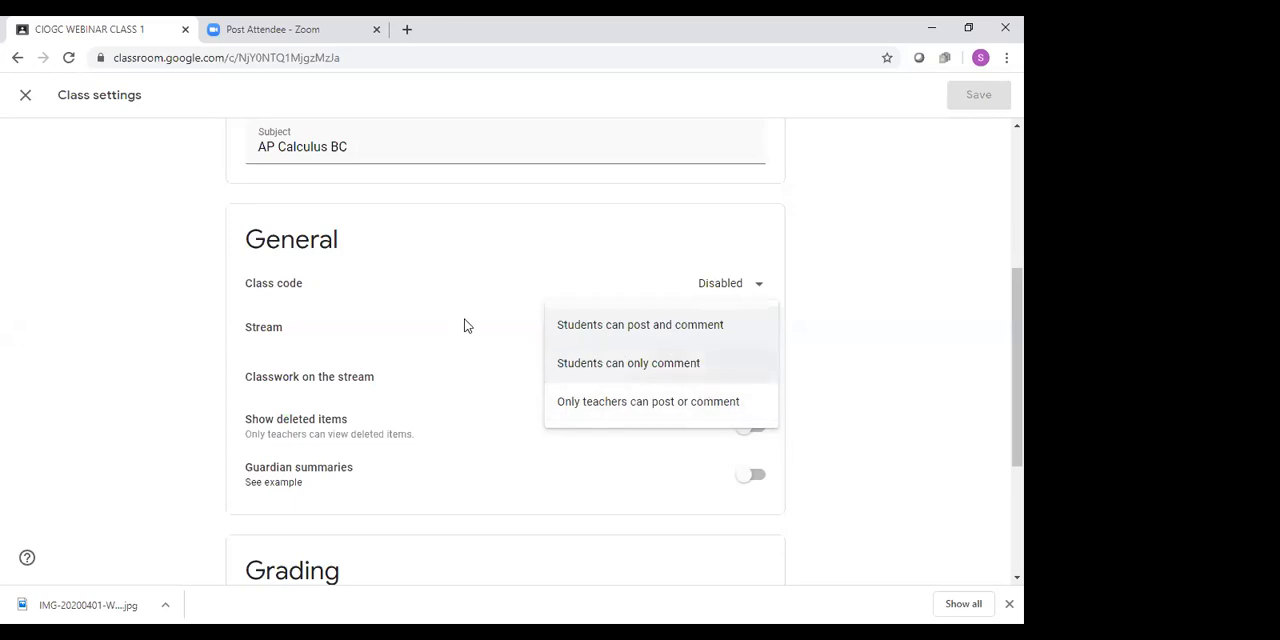
click(673, 330)
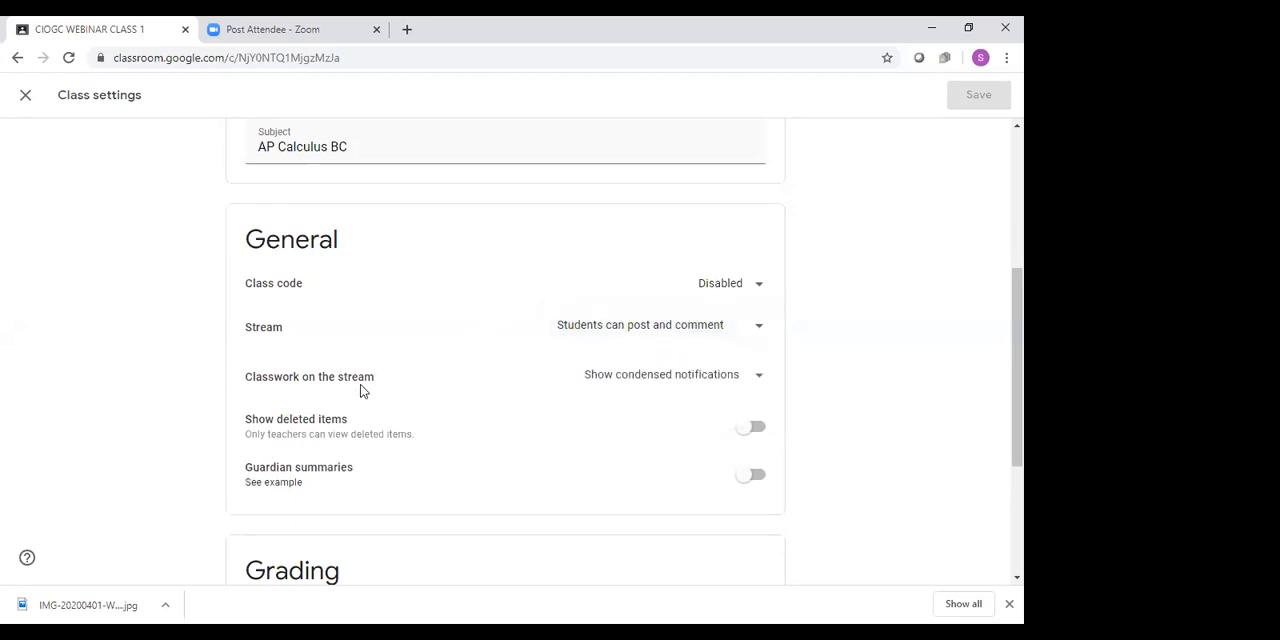
click(756, 380)
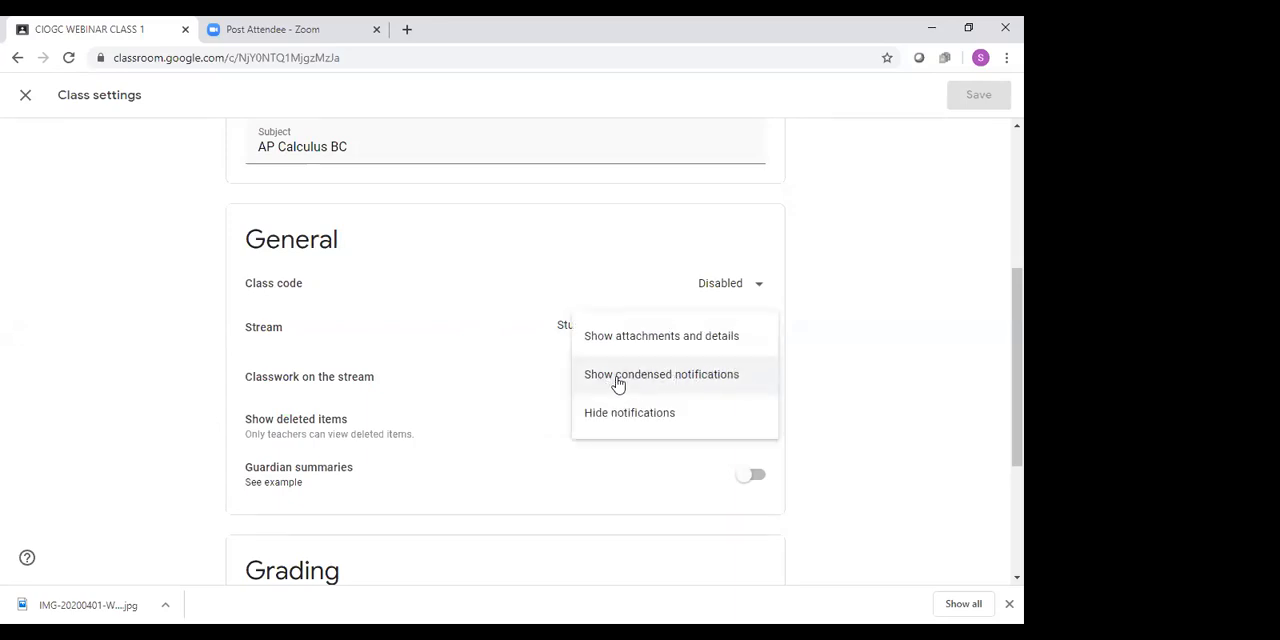
click(813, 362)
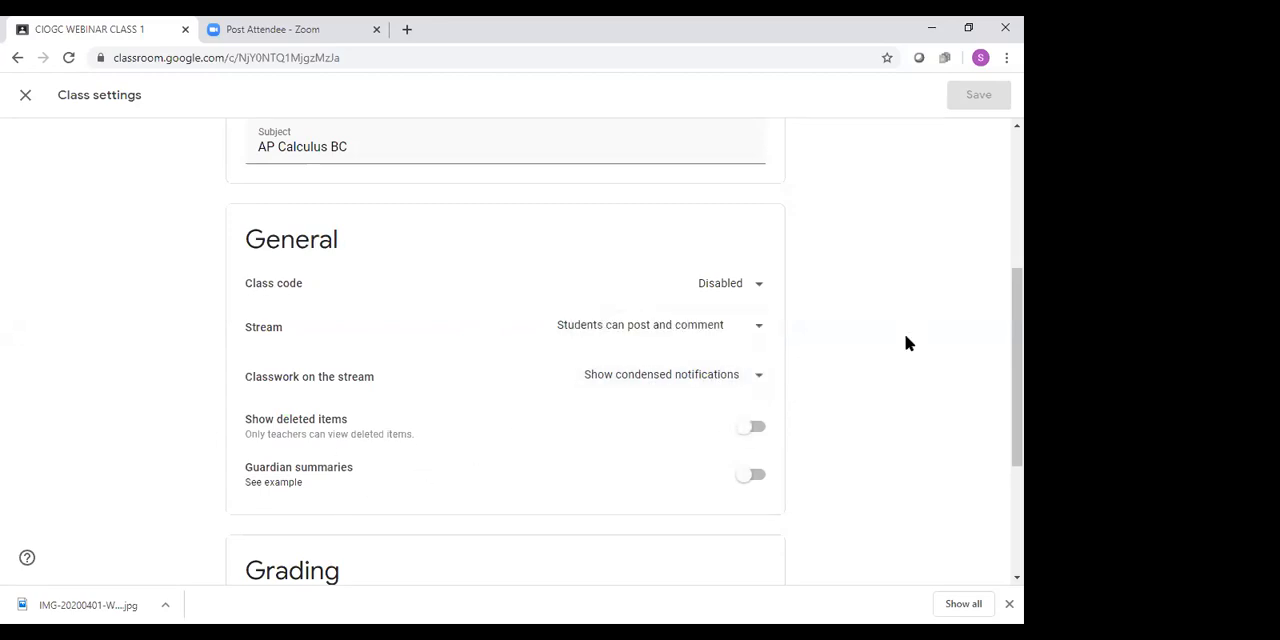
scroll(906, 350, down, 2)
scroll(905, 356, down, 2)
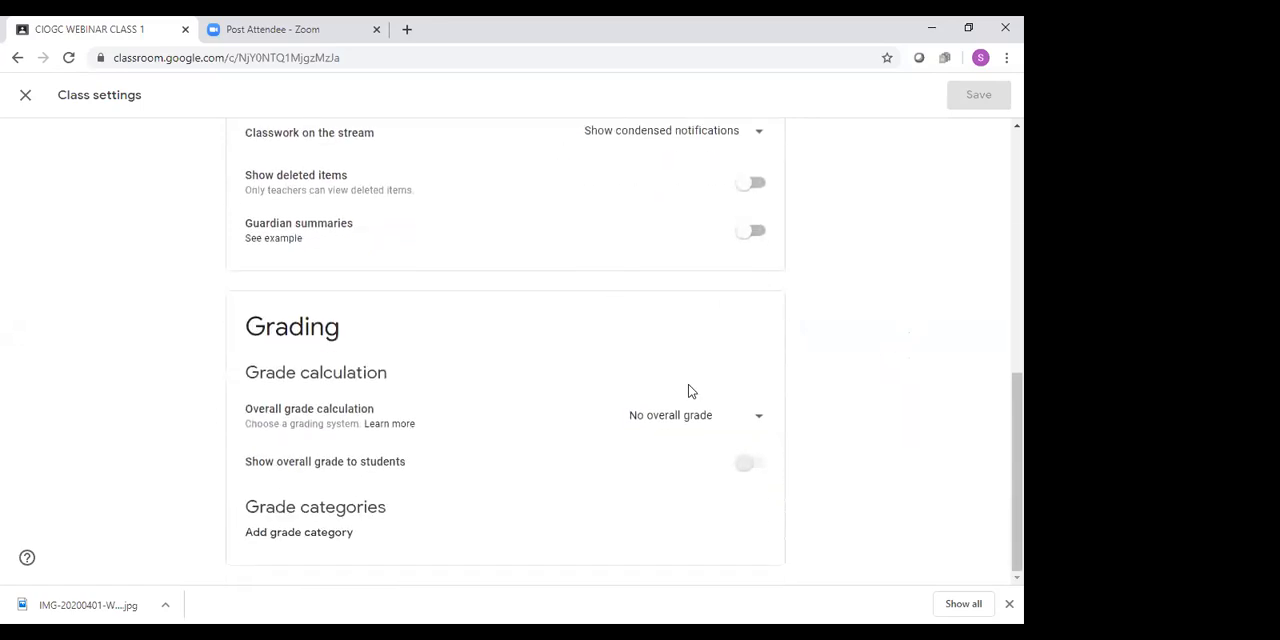
scroll(848, 350, up, 5)
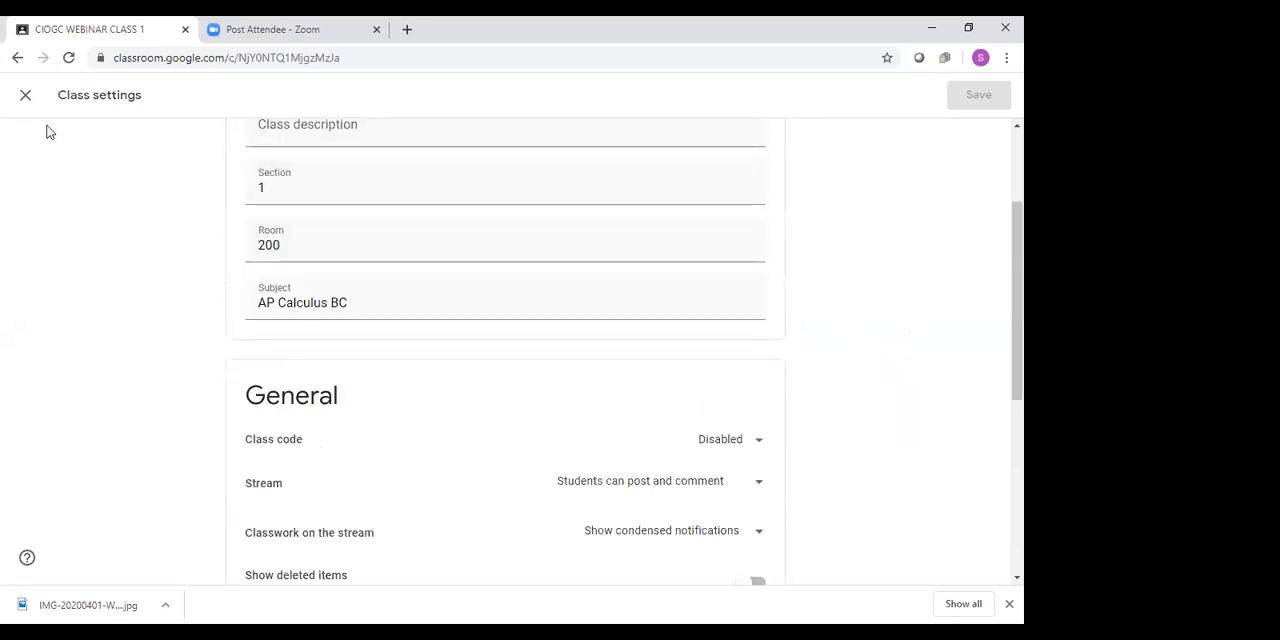
click(27, 96)
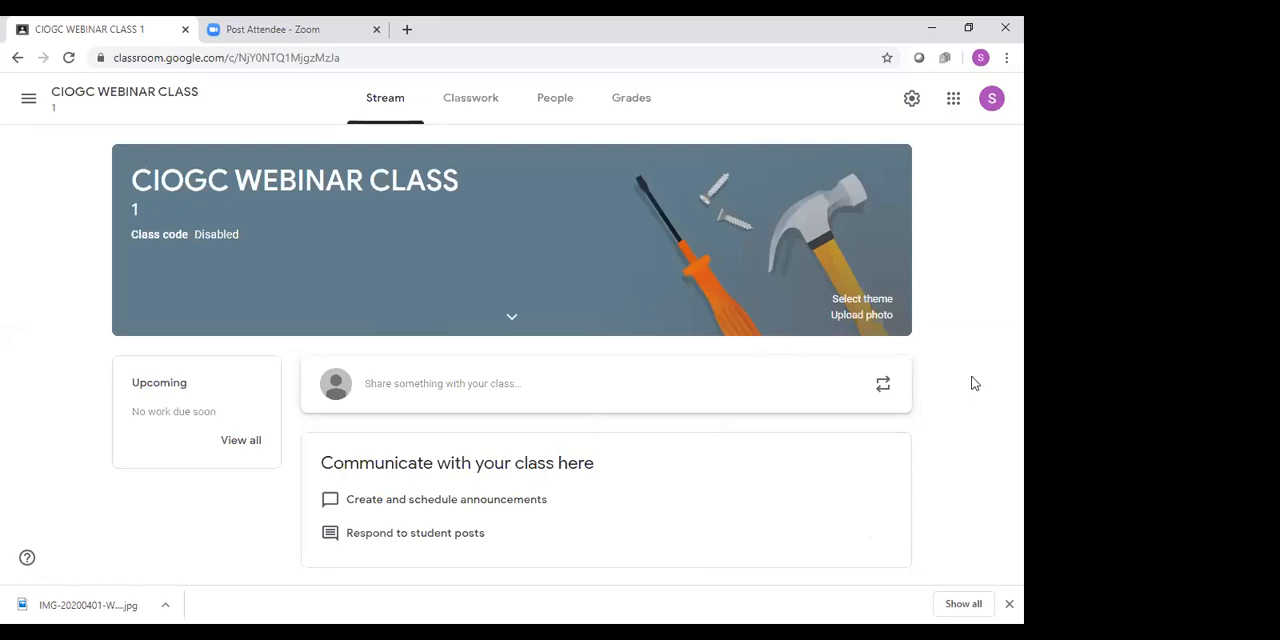
Invite two students to the class by looking up their names and choosing the first match for each
click(561, 98)
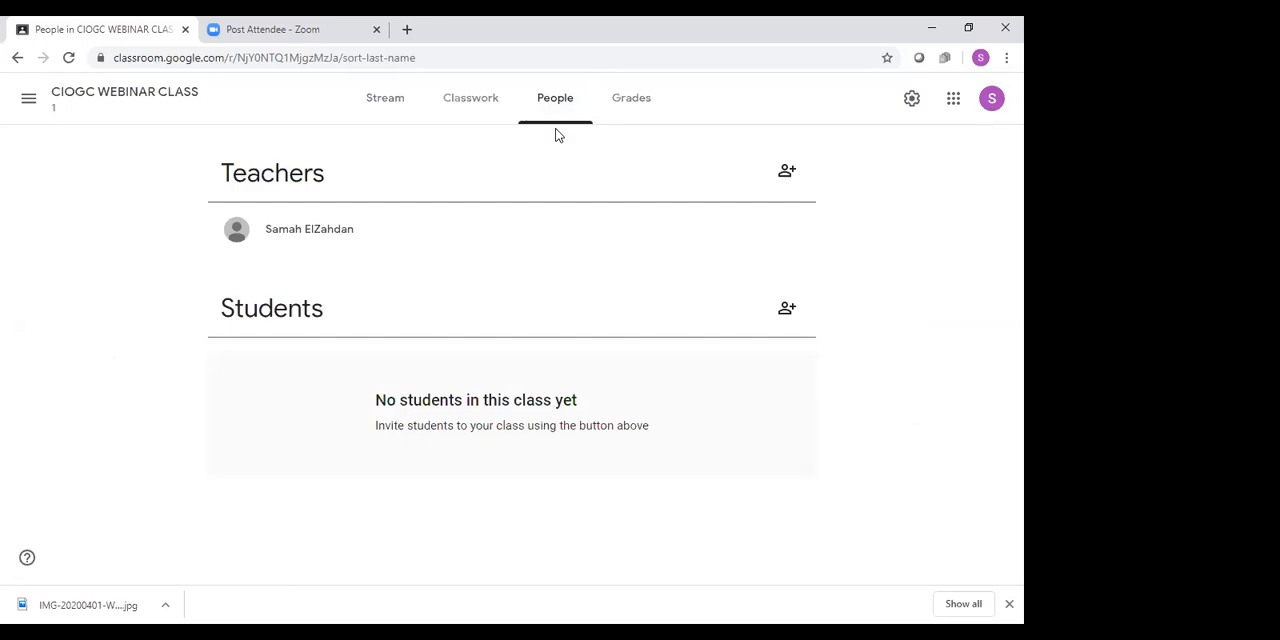
click(784, 312)
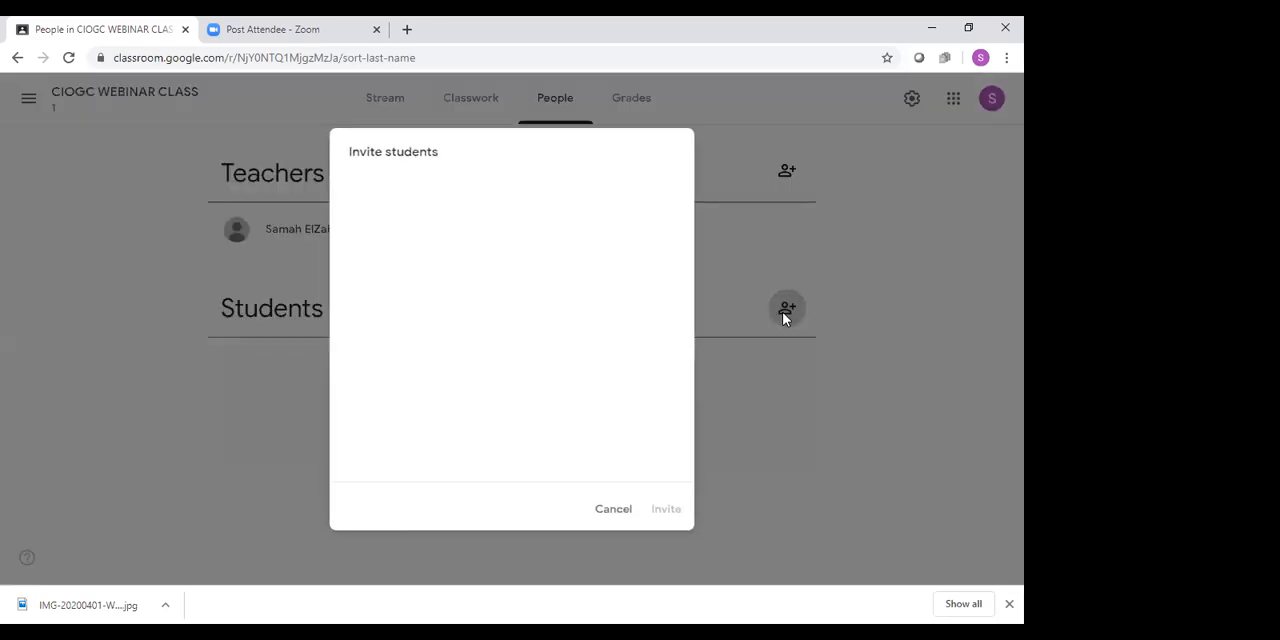
text(JUN)
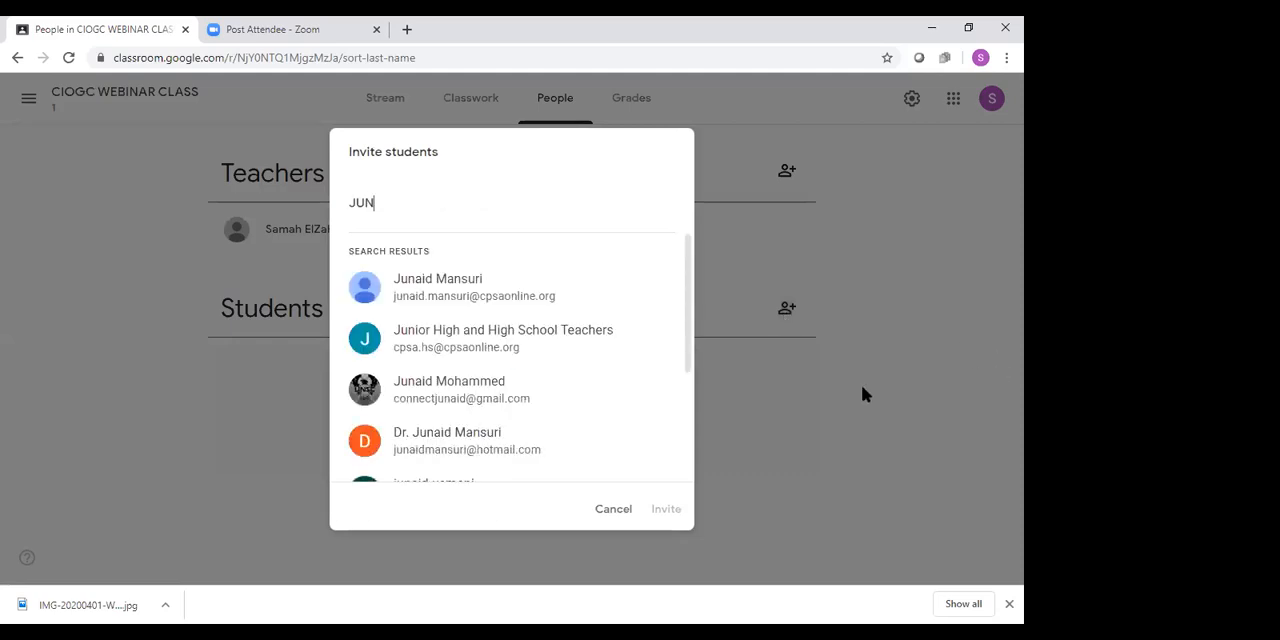
click(498, 295)
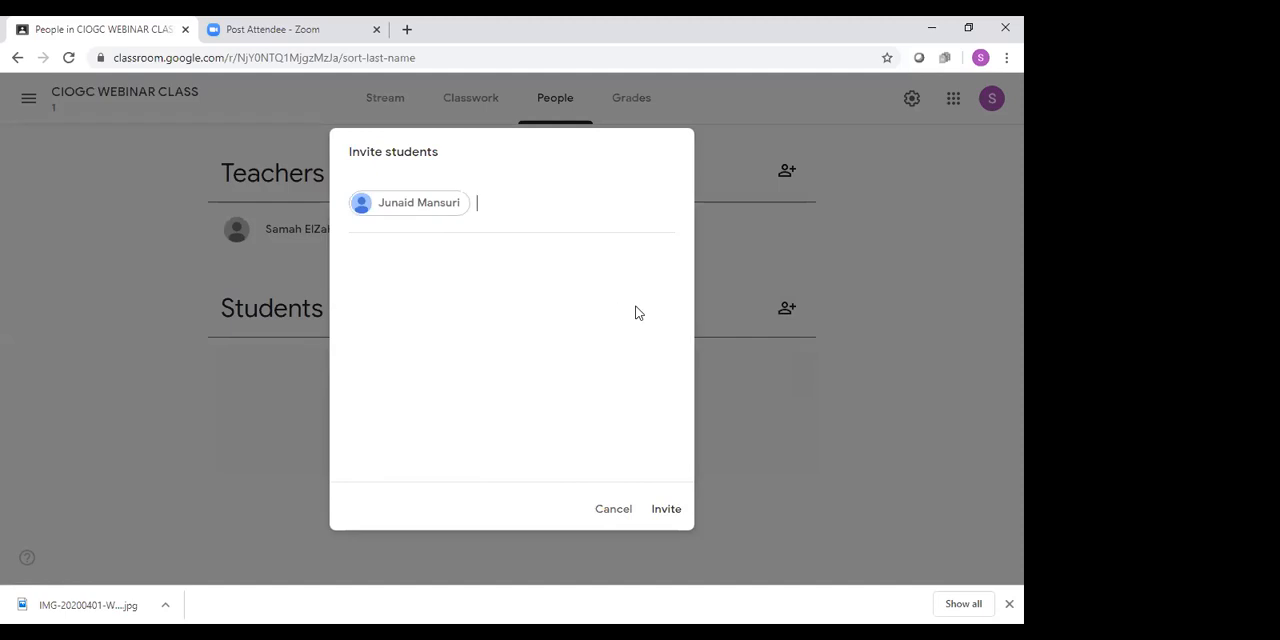
text(ASIM)
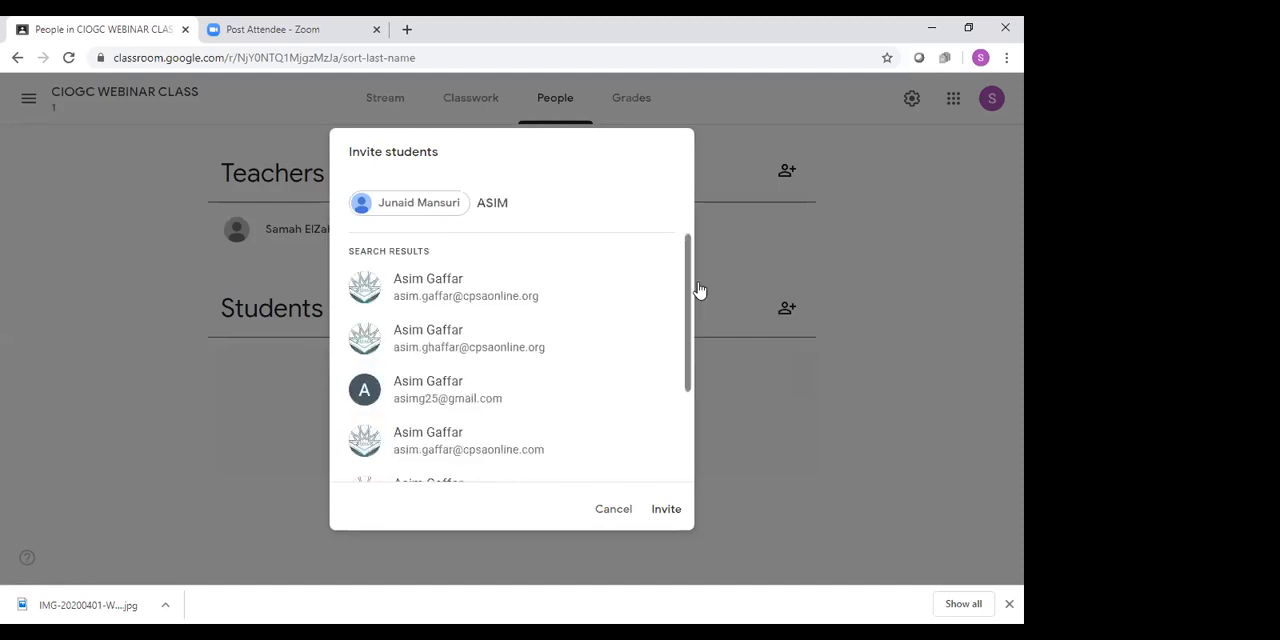
click(492, 284)
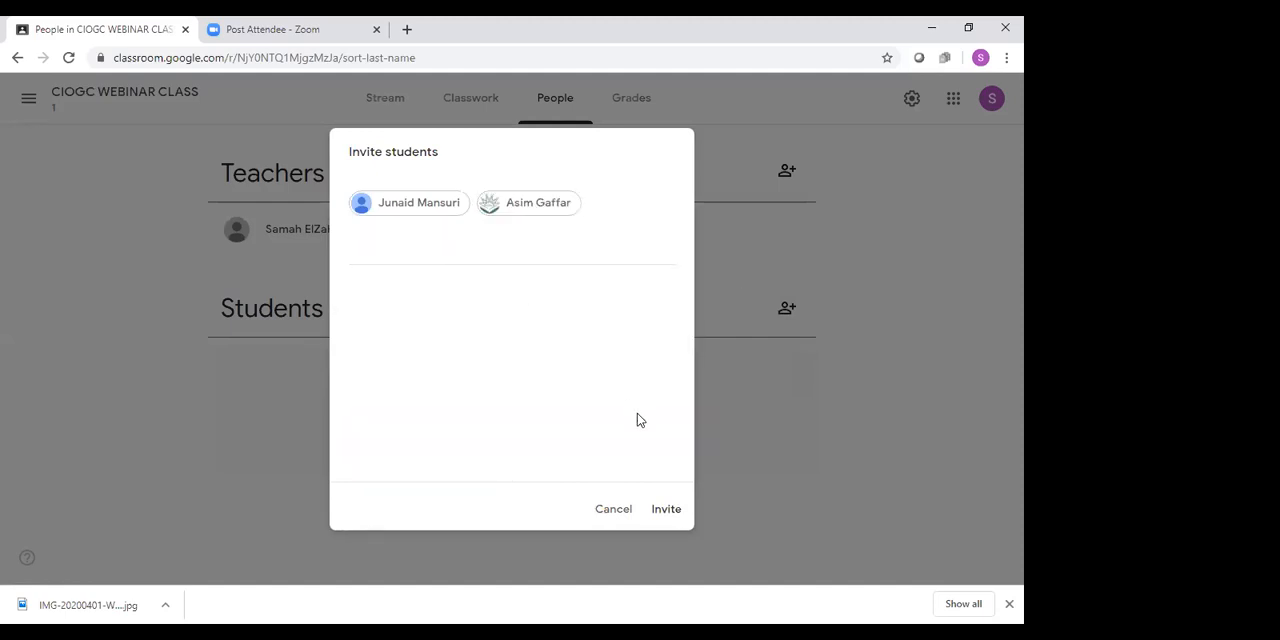
click(666, 511)
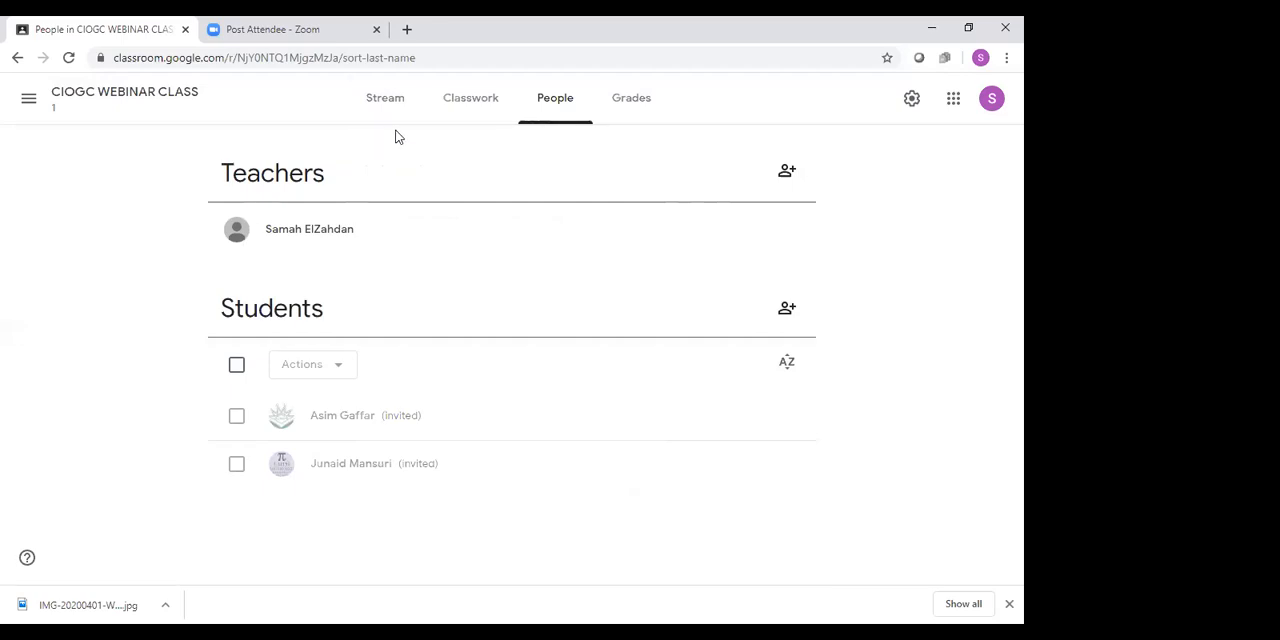
Start a new announcement in the class stream and check which classes it can be shared with
click(385, 100)
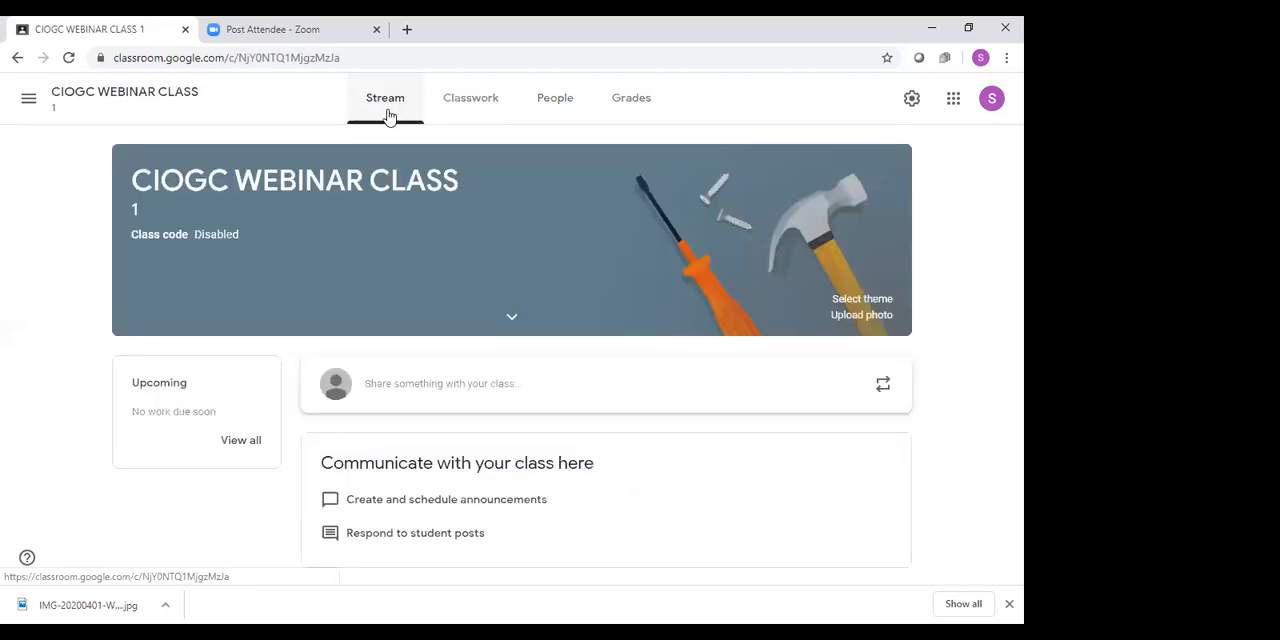
click(506, 391)
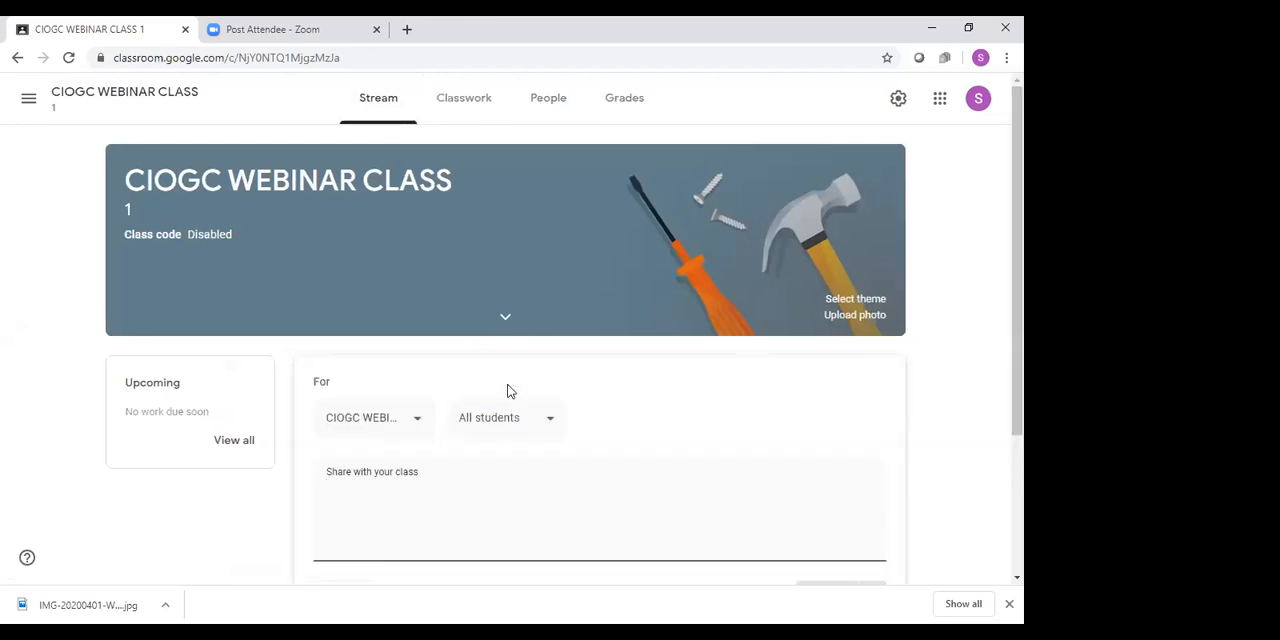
scroll(937, 284, down, 2)
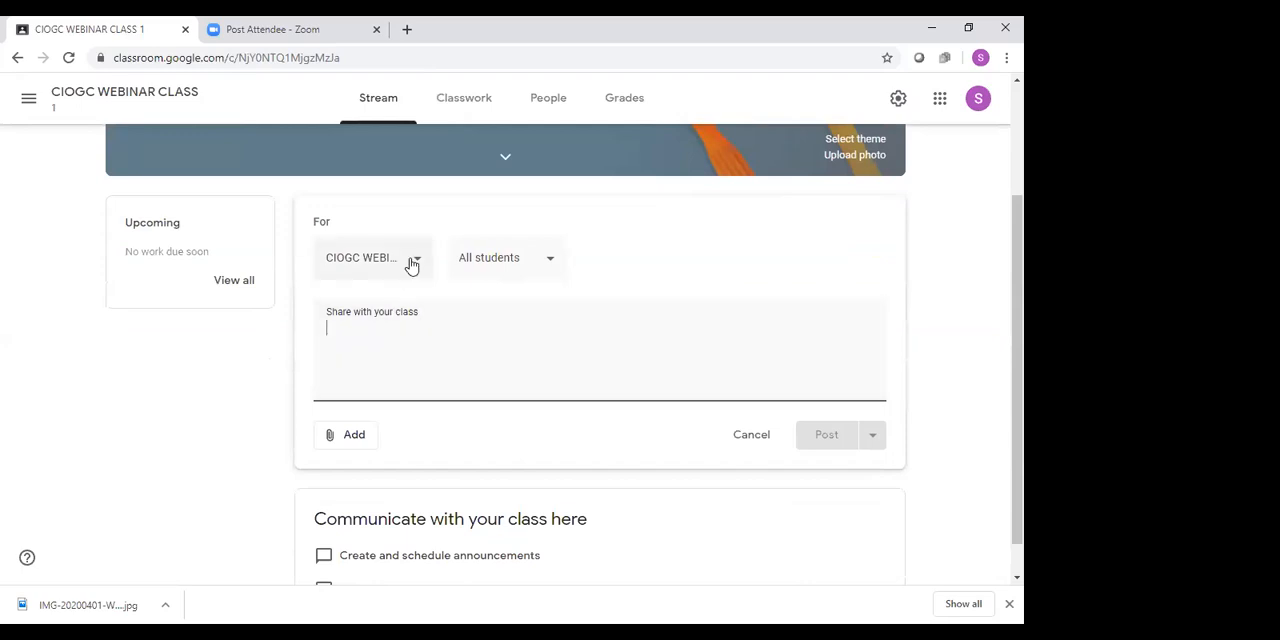
click(411, 263)
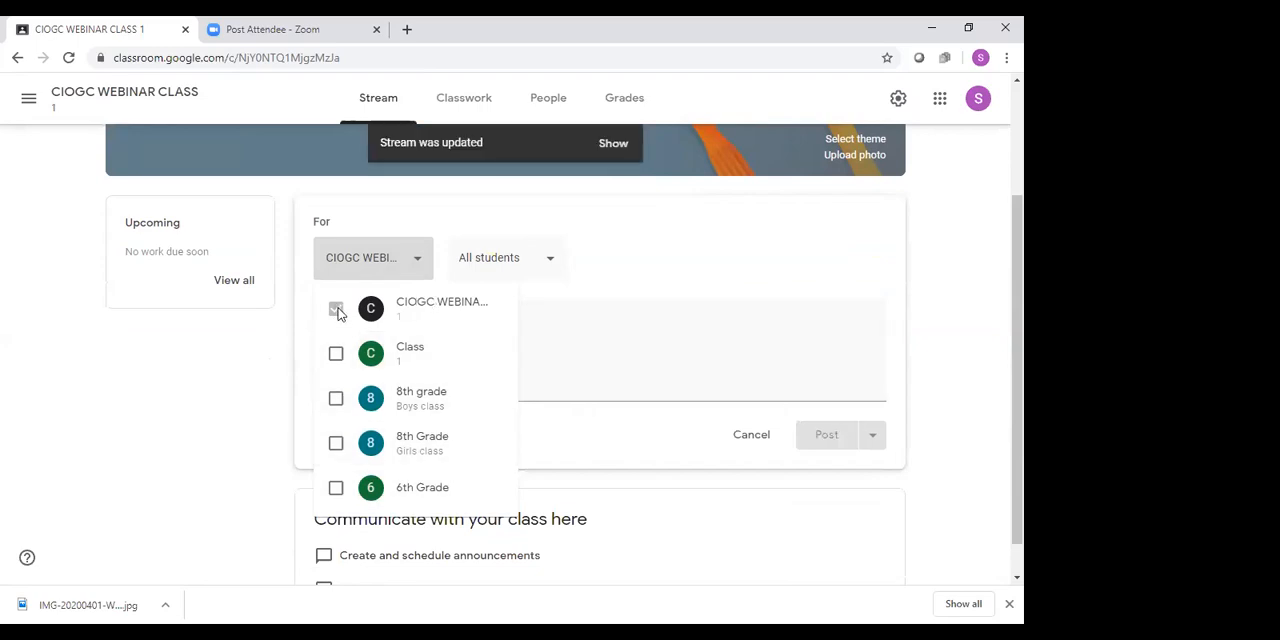
click(580, 337)
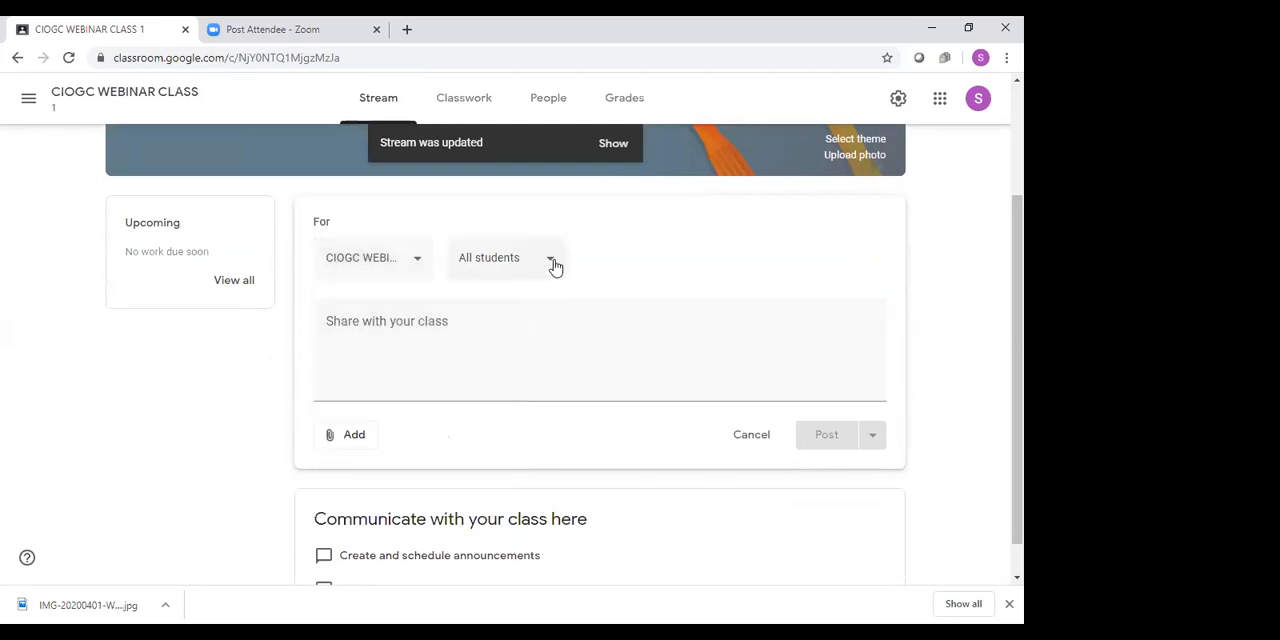
Check which students the new announcement can be addressed to, leaving it addressed to all students
click(553, 265)
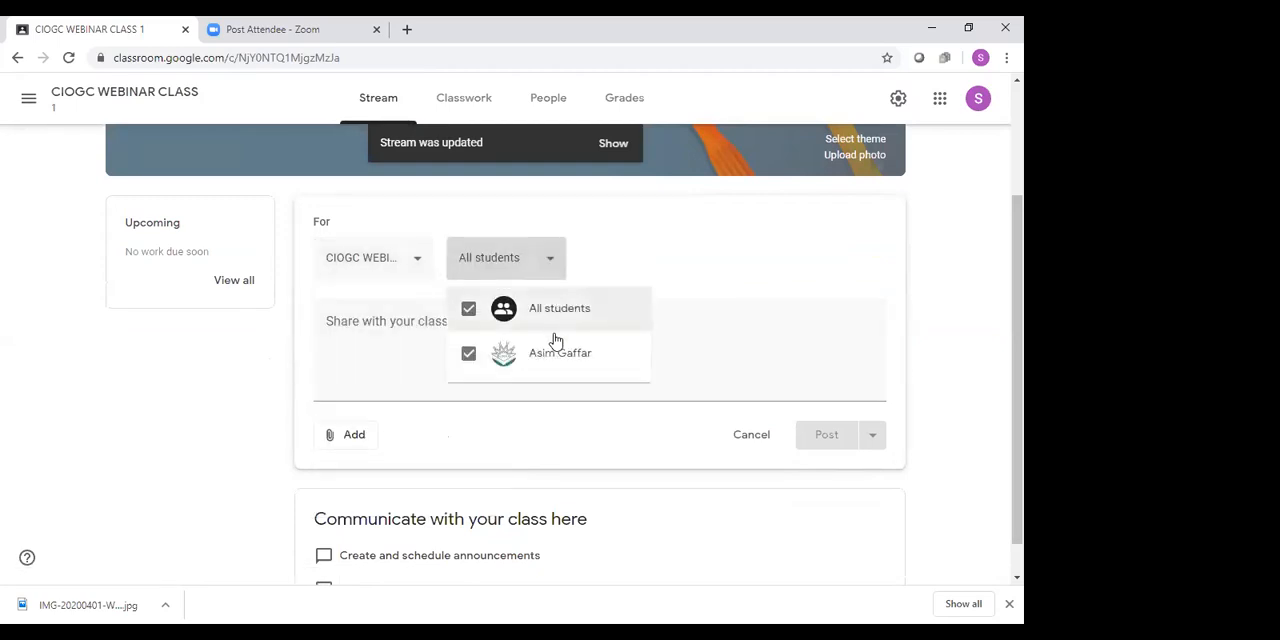
scroll(562, 367, down, 1)
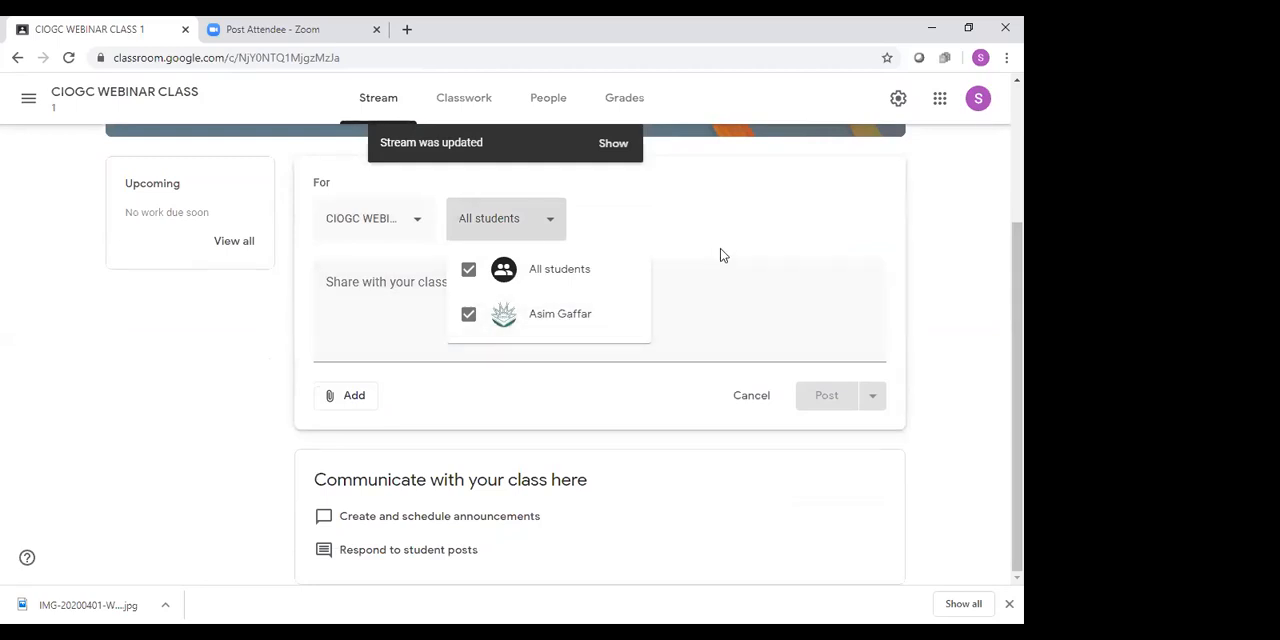
click(699, 323)
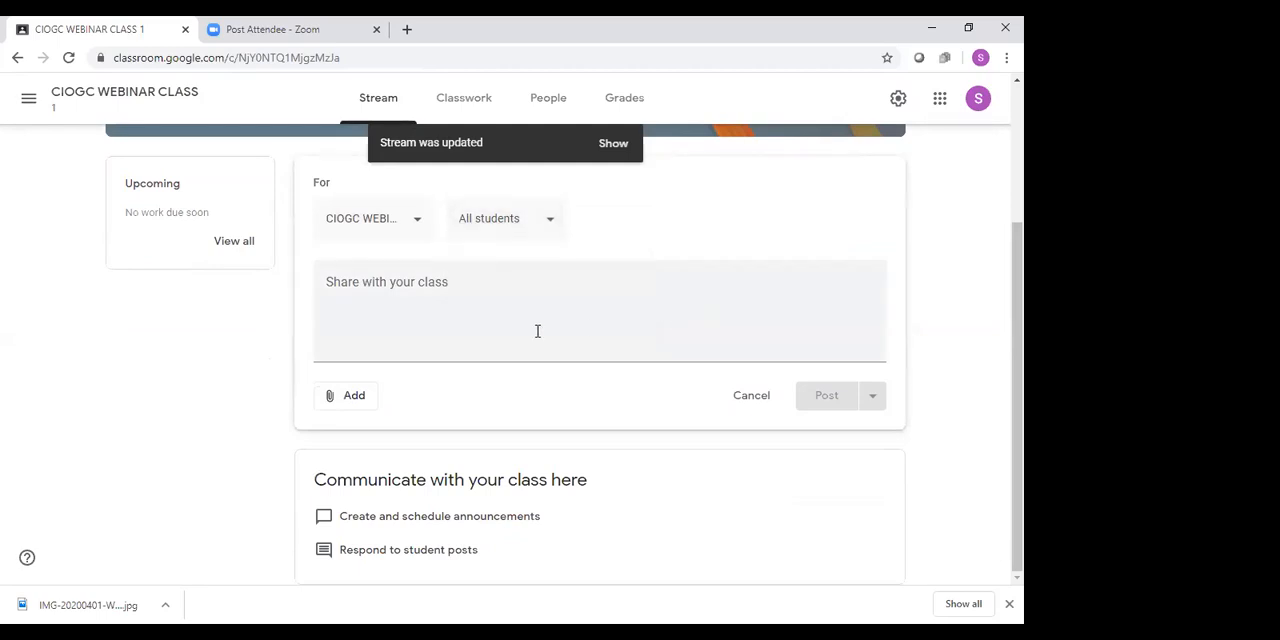
Upload the image IMG-20200401-WA0017 from the Downloads folder and attach it to the announcement
click(411, 283)
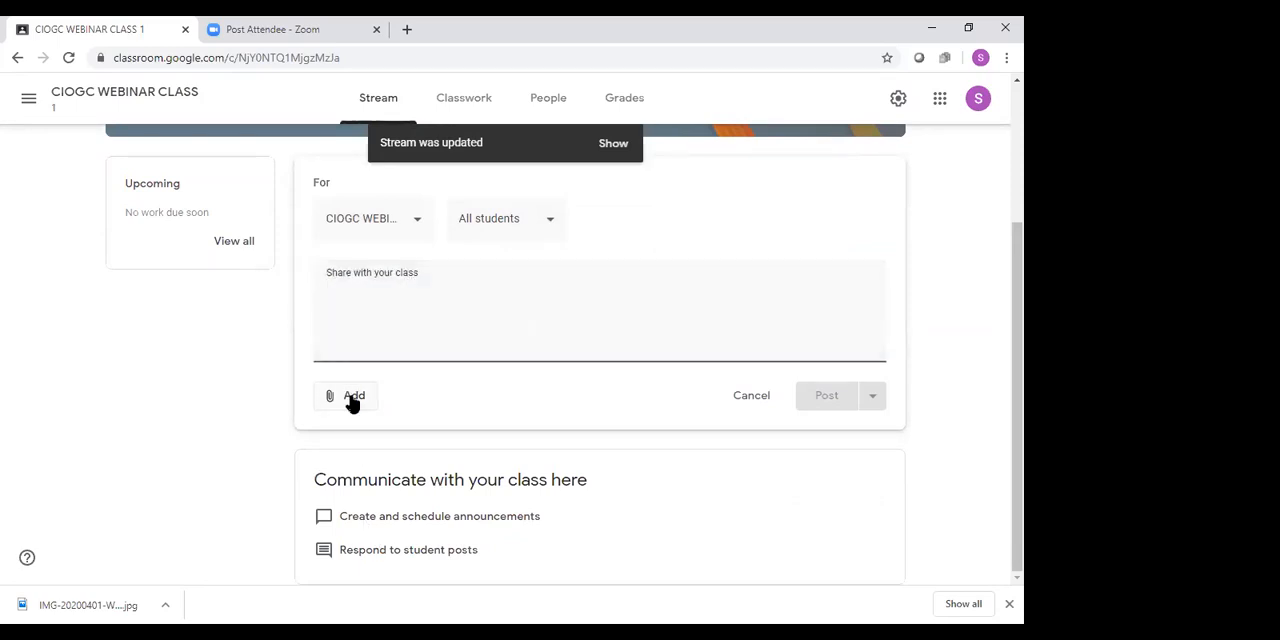
scroll(643, 277, up, 1)
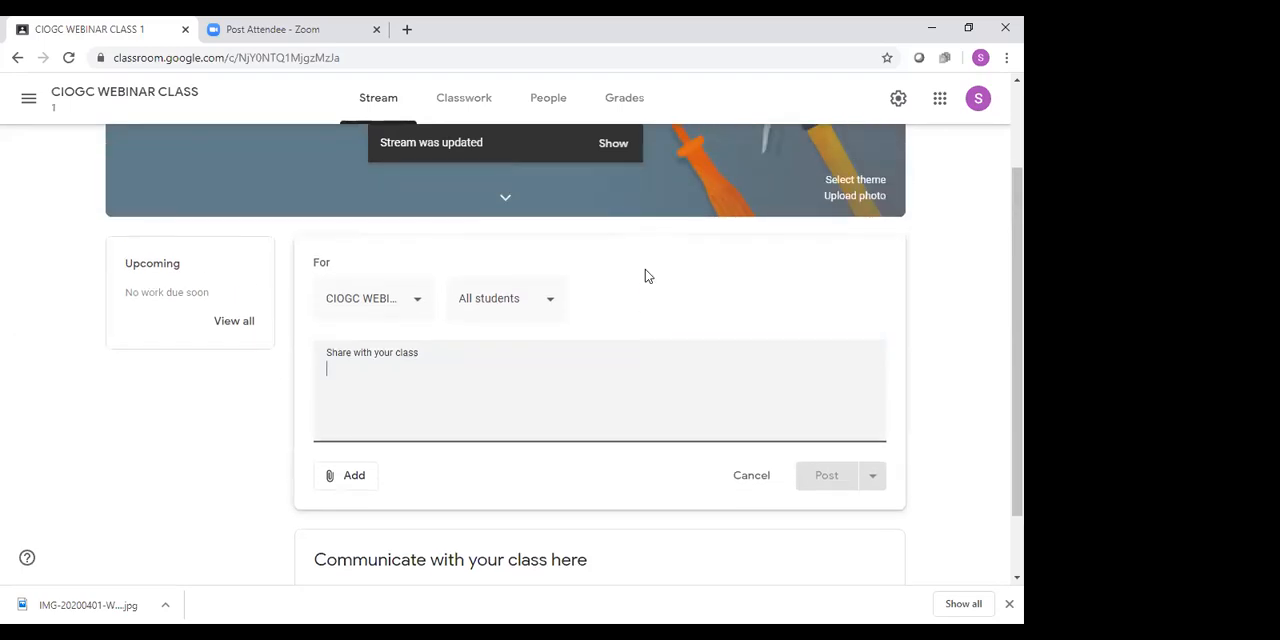
scroll(640, 290, down, 1)
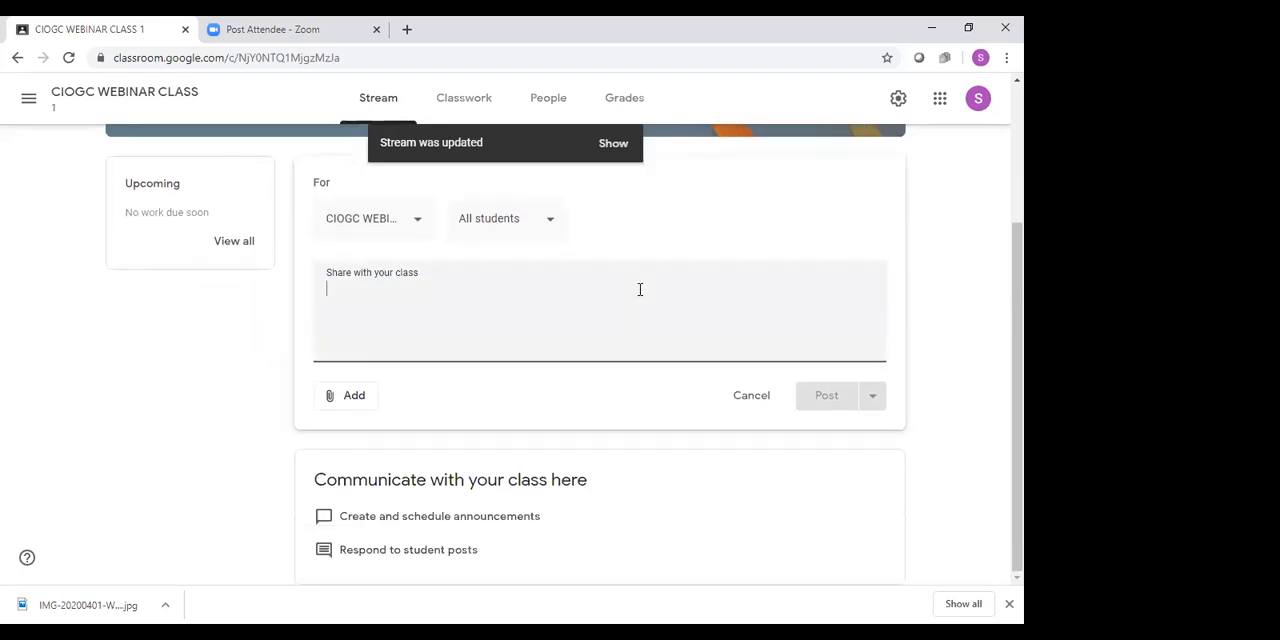
click(353, 404)
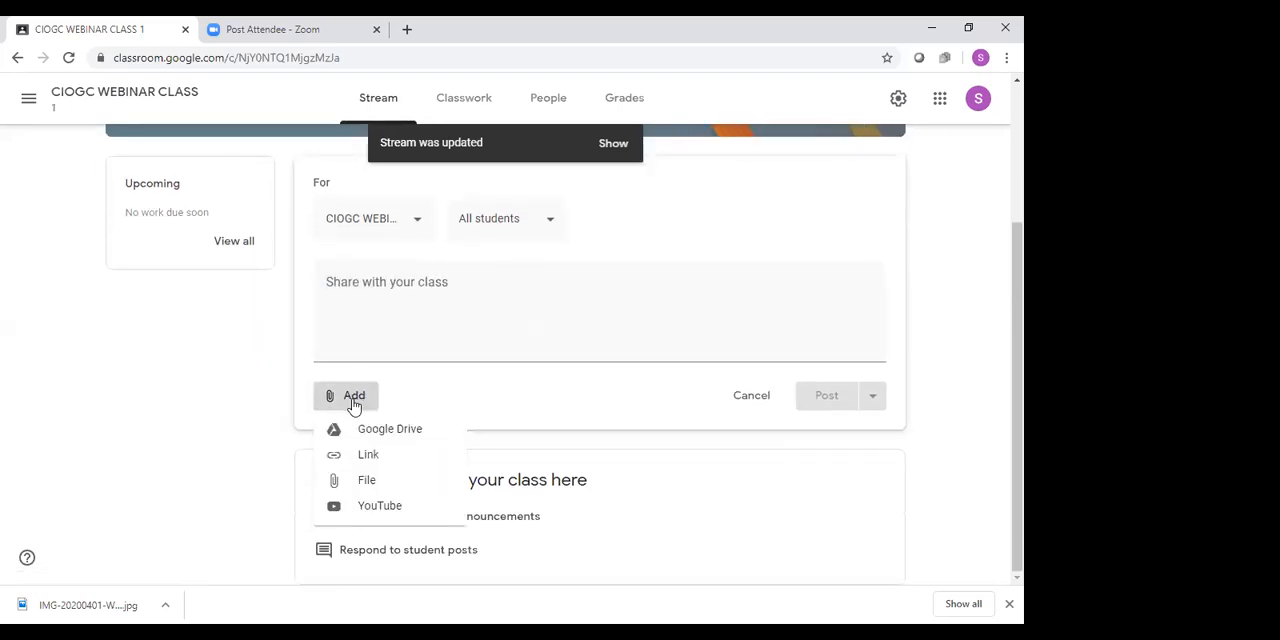
click(349, 482)
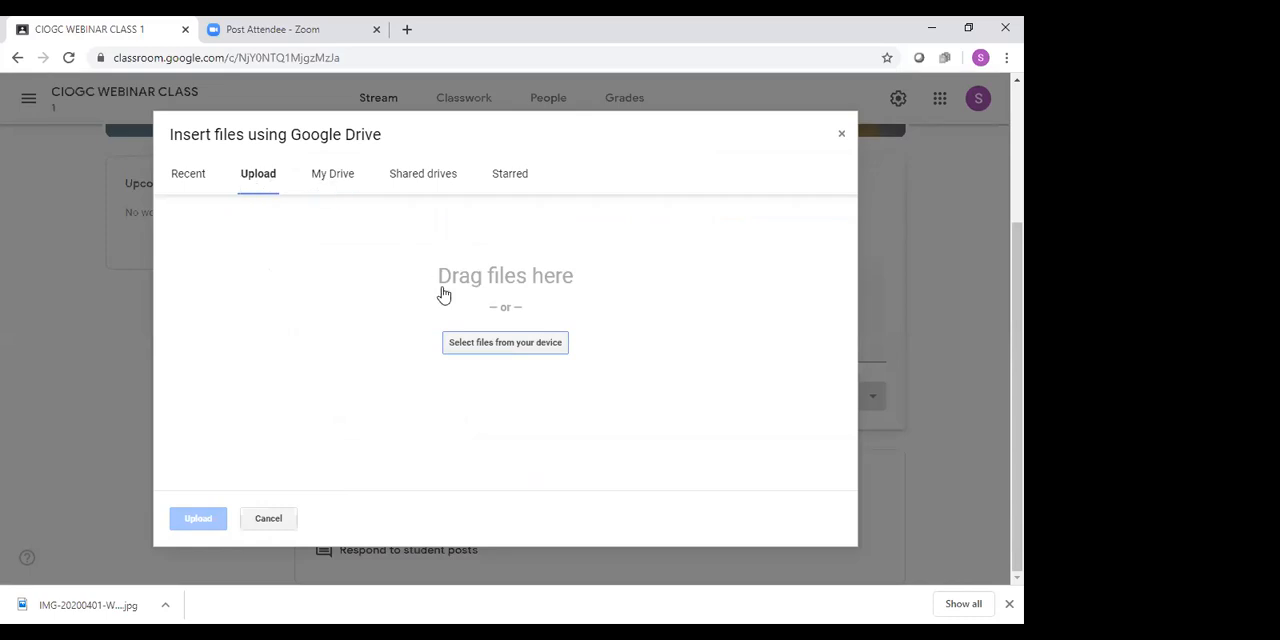
click(481, 344)
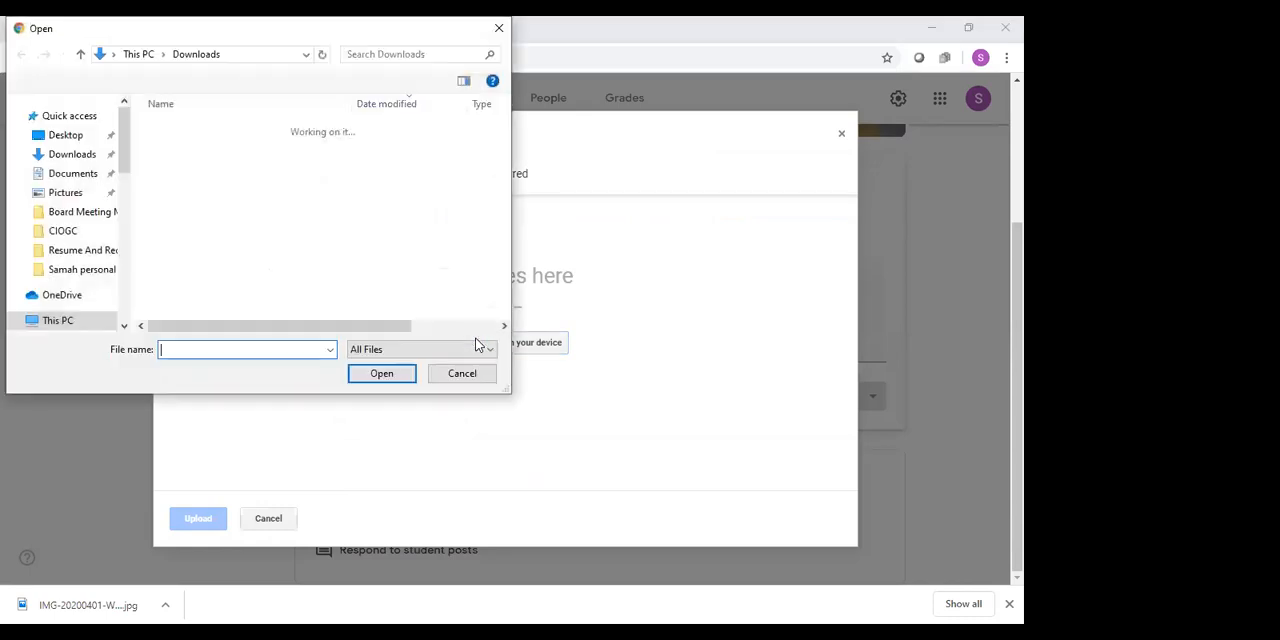
click(104, 162)
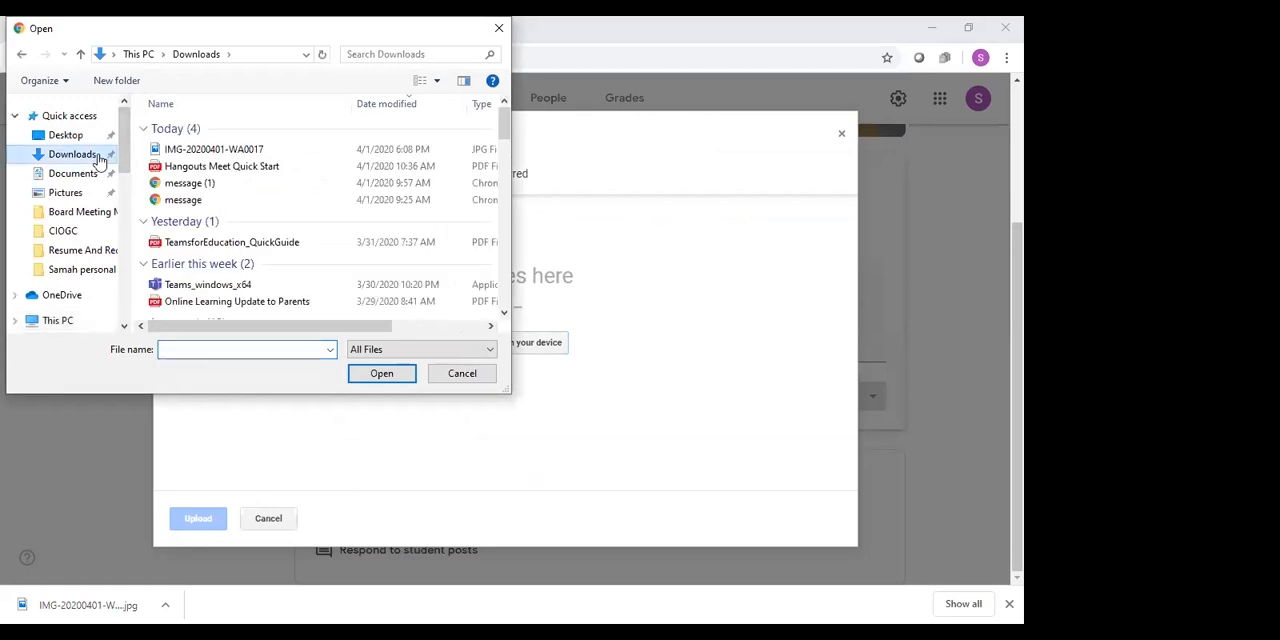
double_click(192, 149)
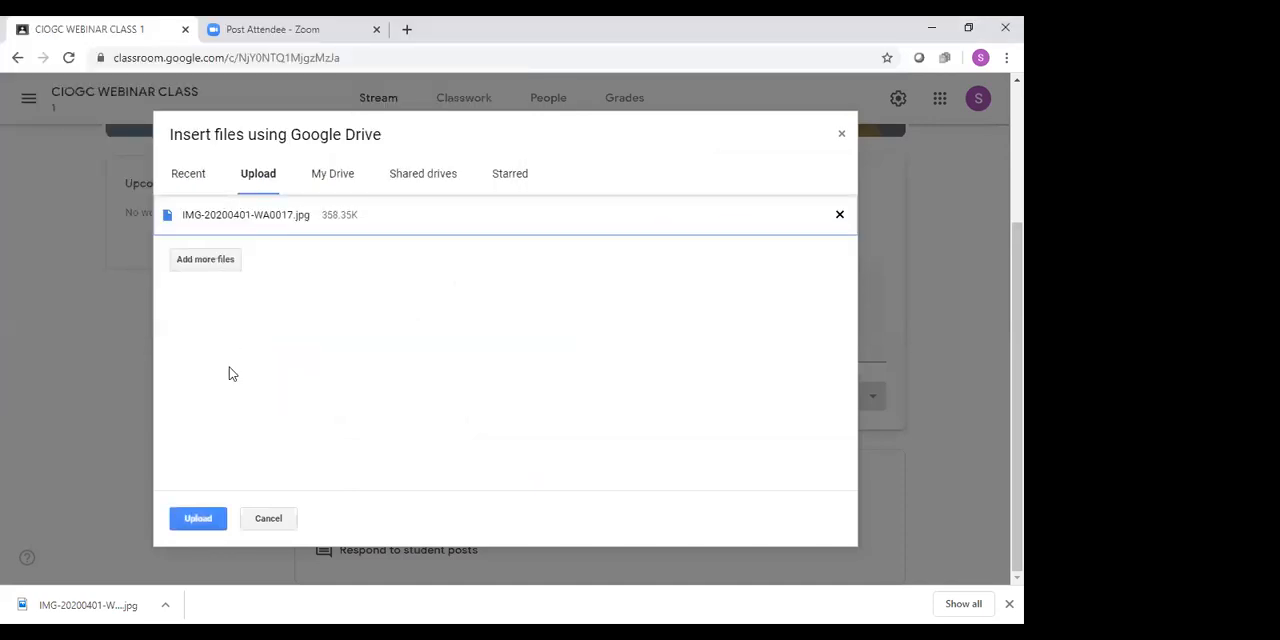
click(203, 520)
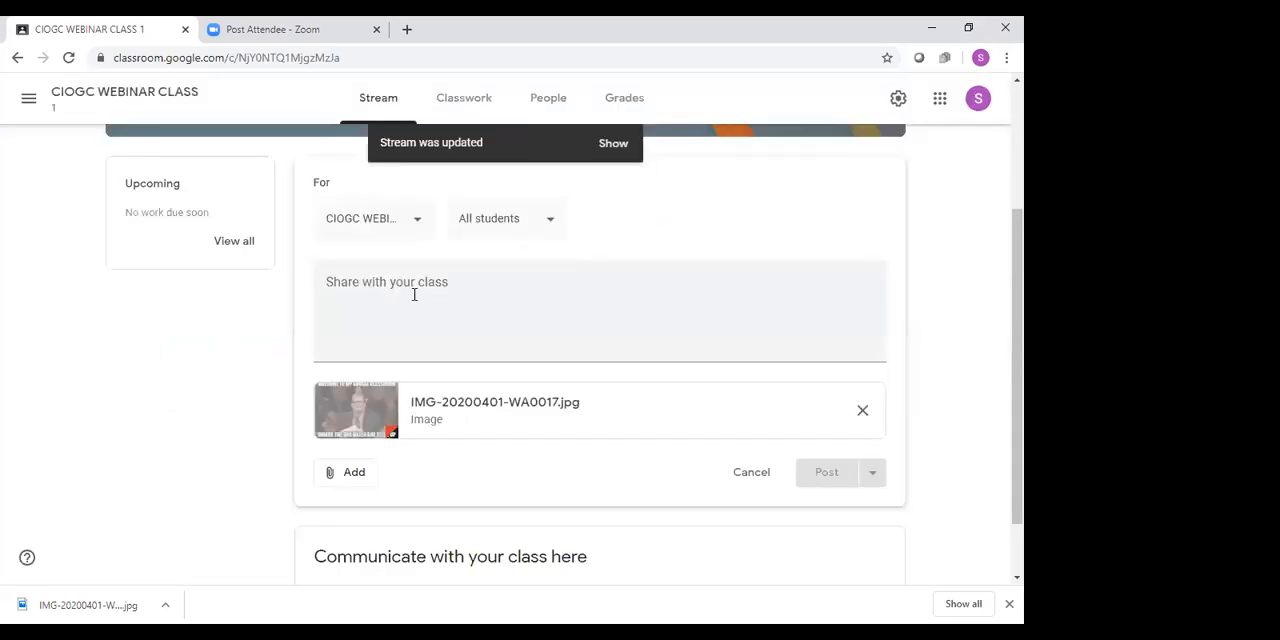
Write "SALAAM EVERYONE!" as the announcement text and post it to the class stream
click(414, 294)
text(sALAA)
key(BackSpace)
key(BackSpace)
key(BackSpace)
text(SALAAM EVERYONE1)
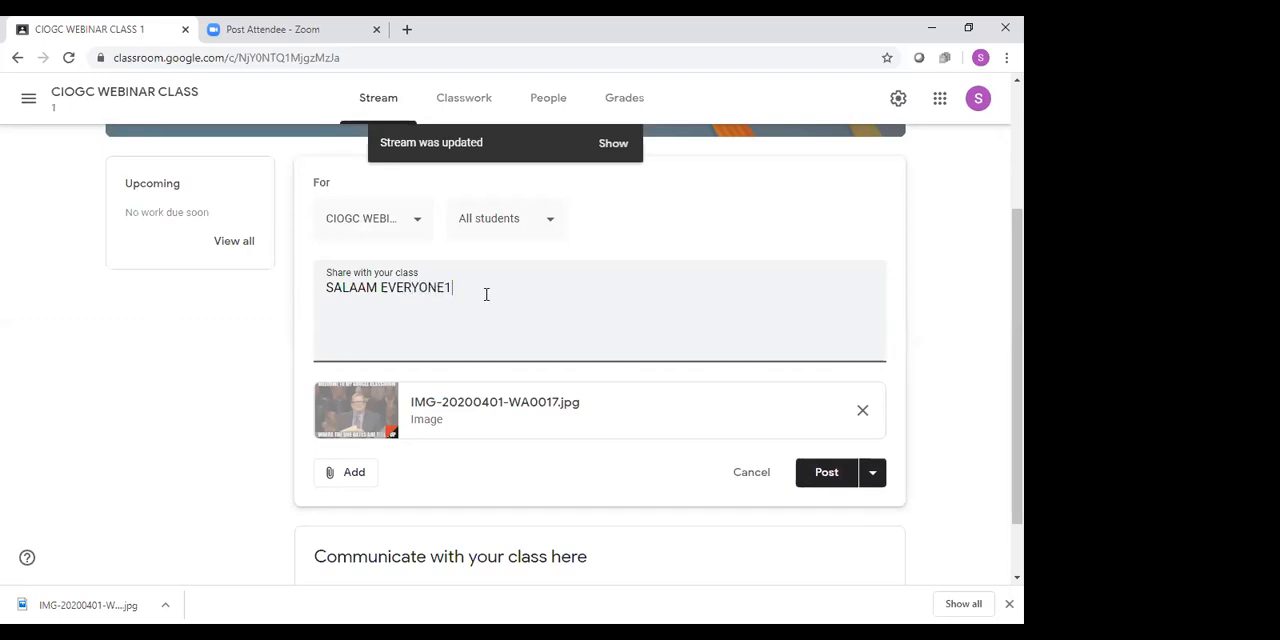
key(BackSpace)
click(823, 473)
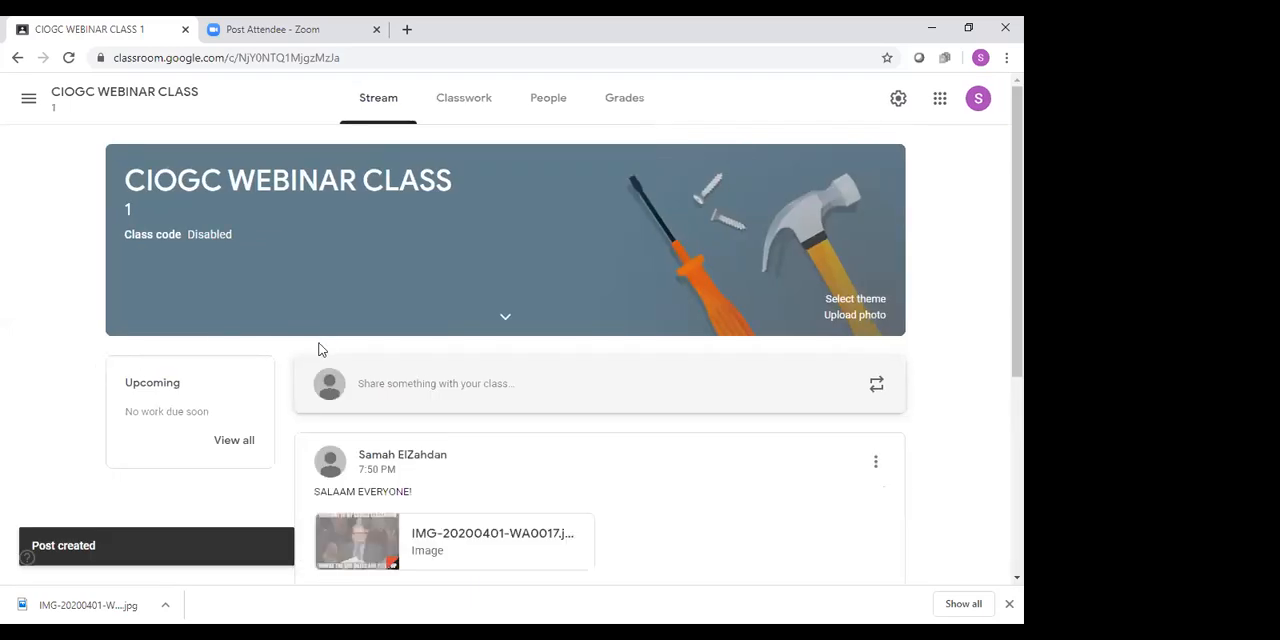
Look over the posts in the class stream and start a new assignment in the classwork section
scroll(808, 369, down, 1)
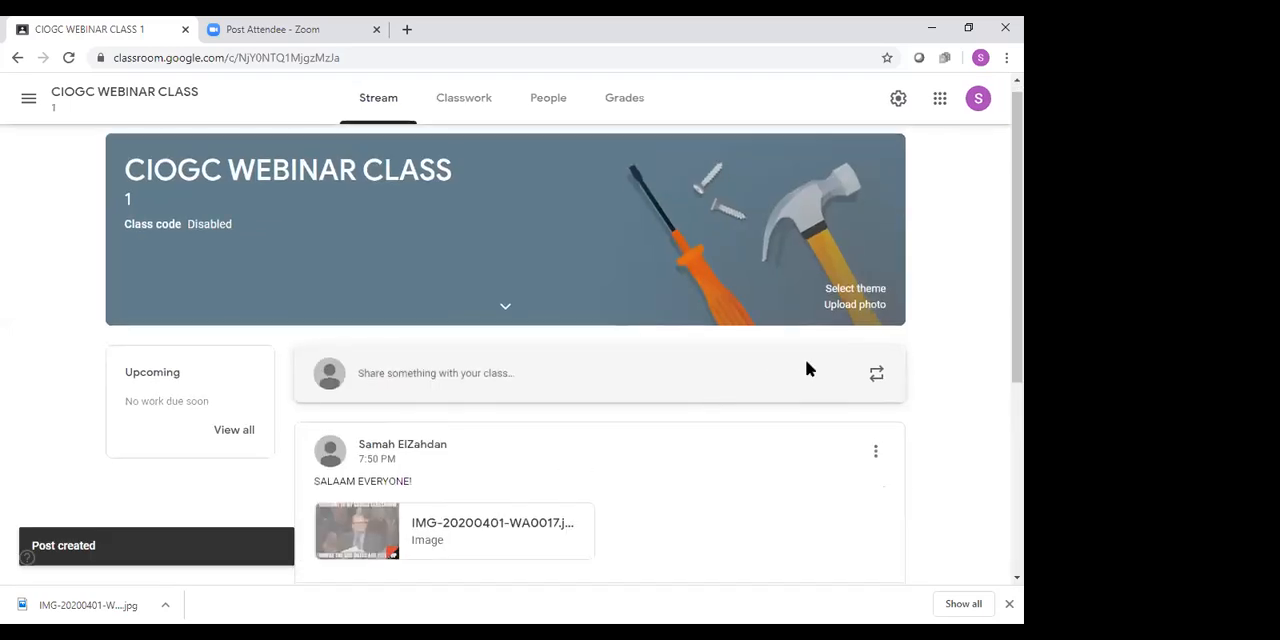
scroll(808, 369, down, 3)
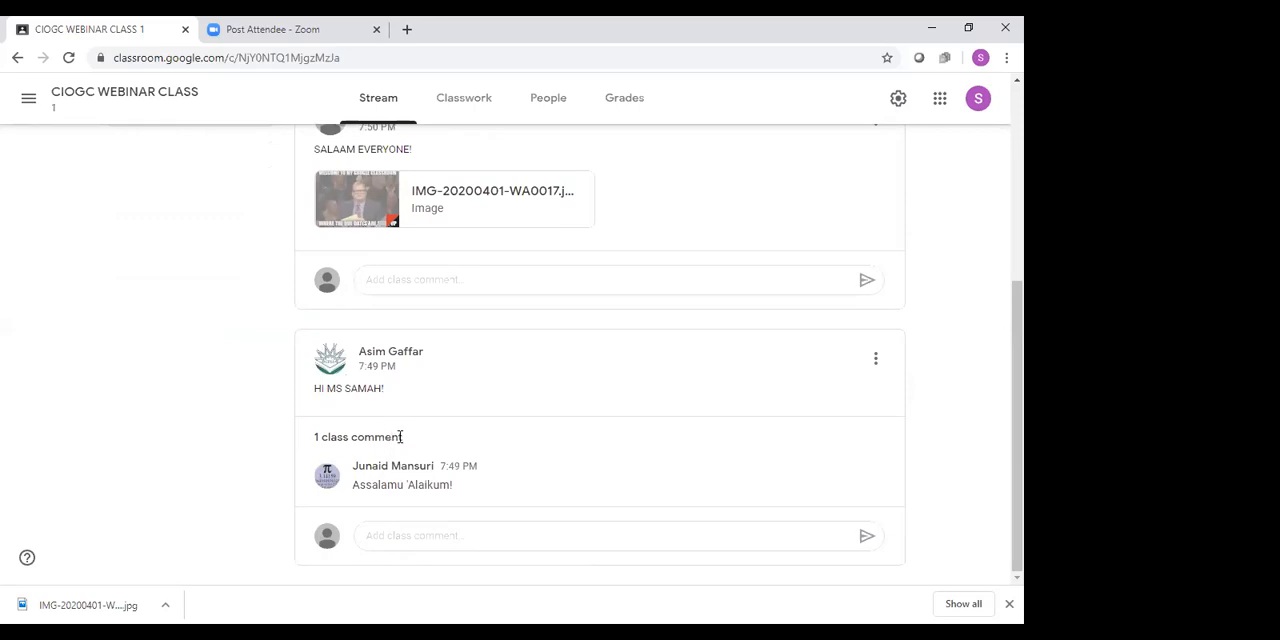
scroll(402, 437, up, 3)
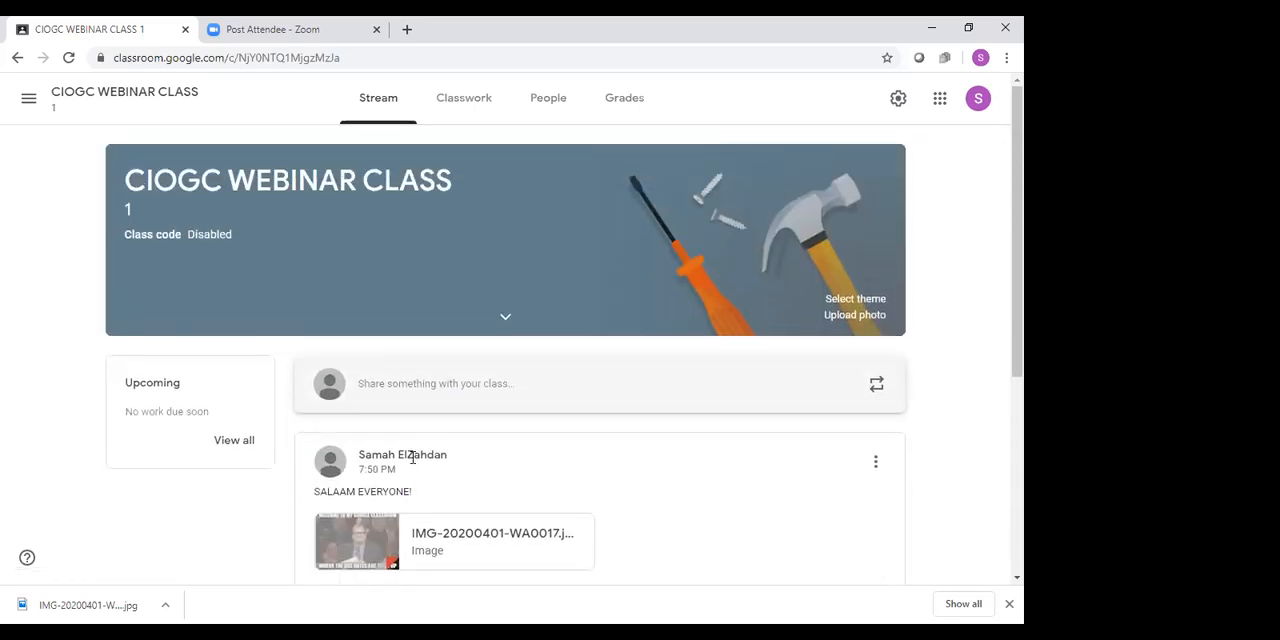
click(490, 108)
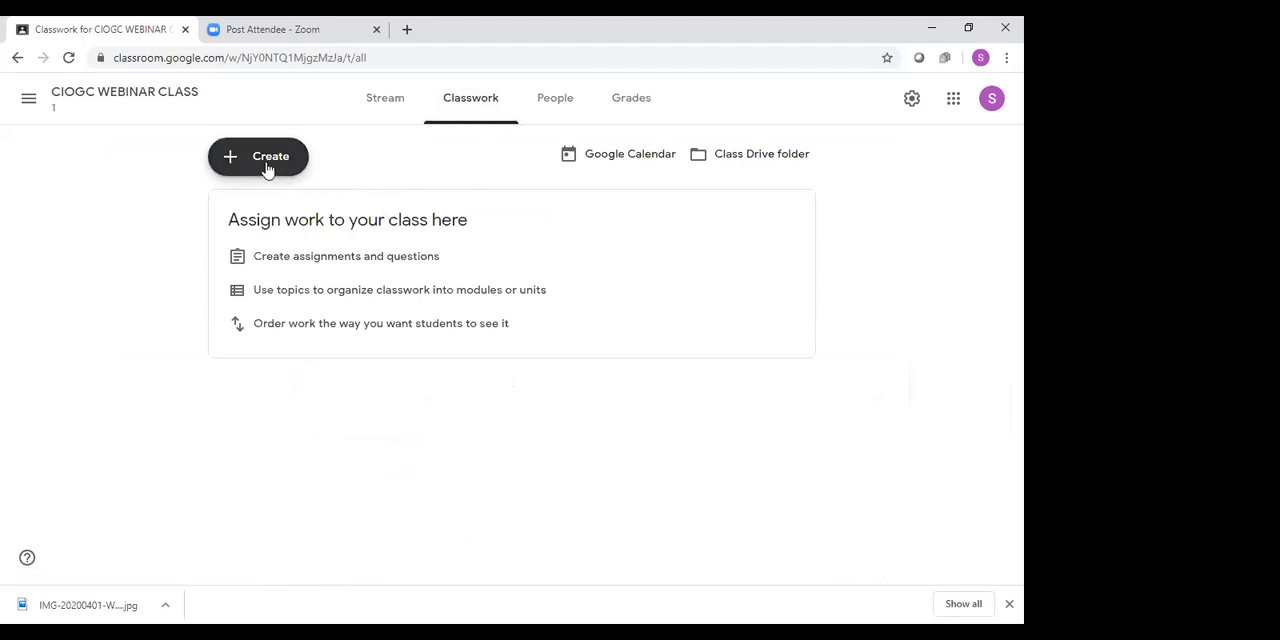
click(267, 170)
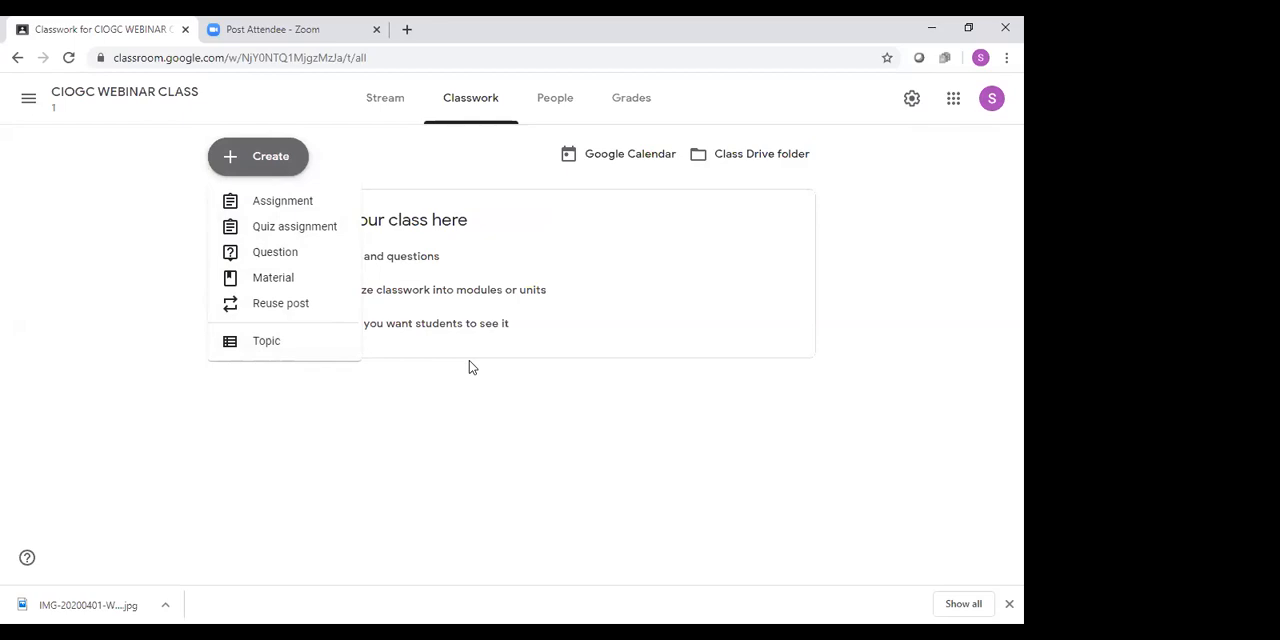
click(261, 207)
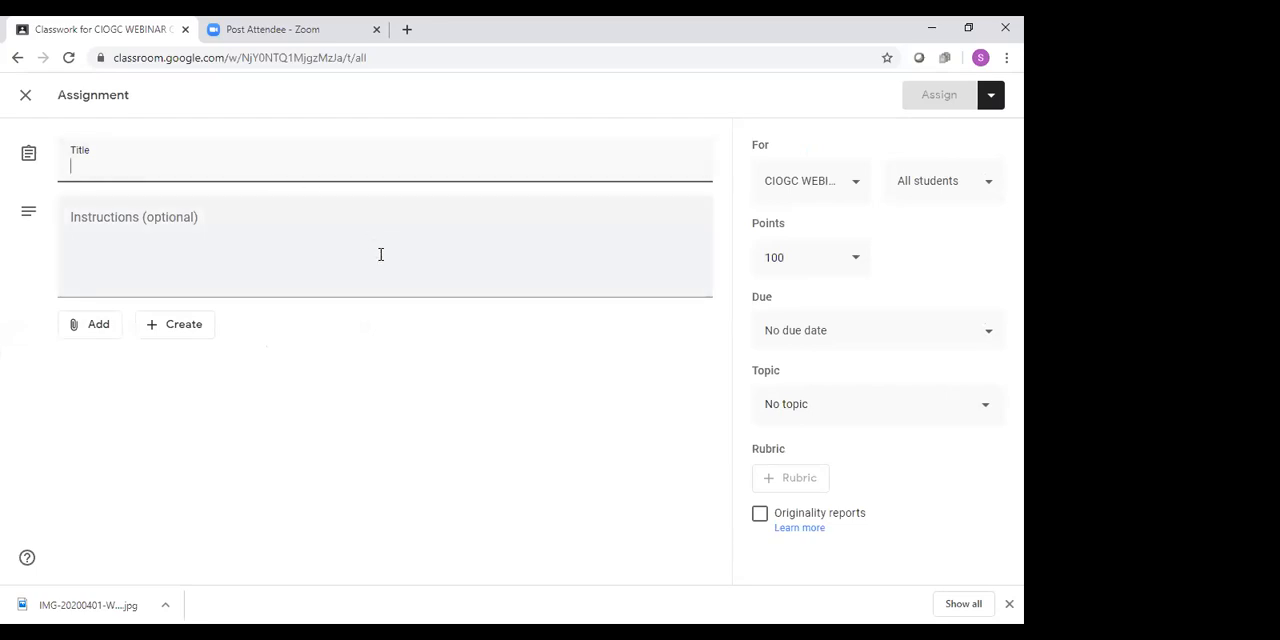
Title the new assignment "Assignment 1 Unit 1"
text(aSSIG)
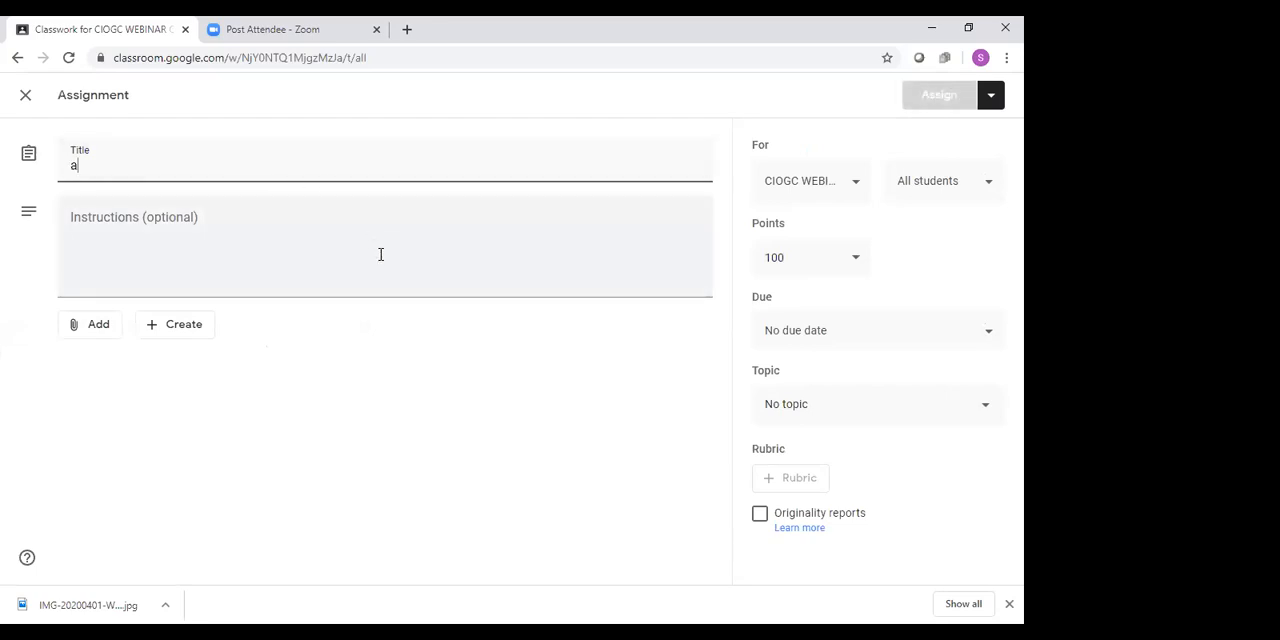
key(BackSpace)
key(BackSpace)
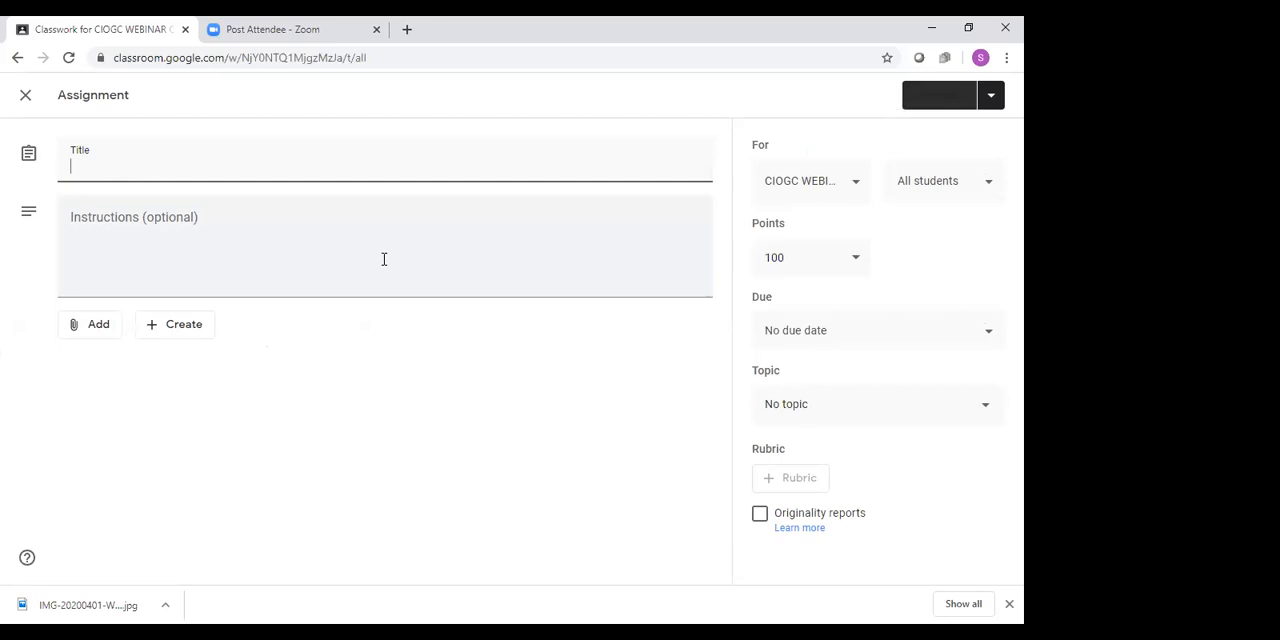
text(As)
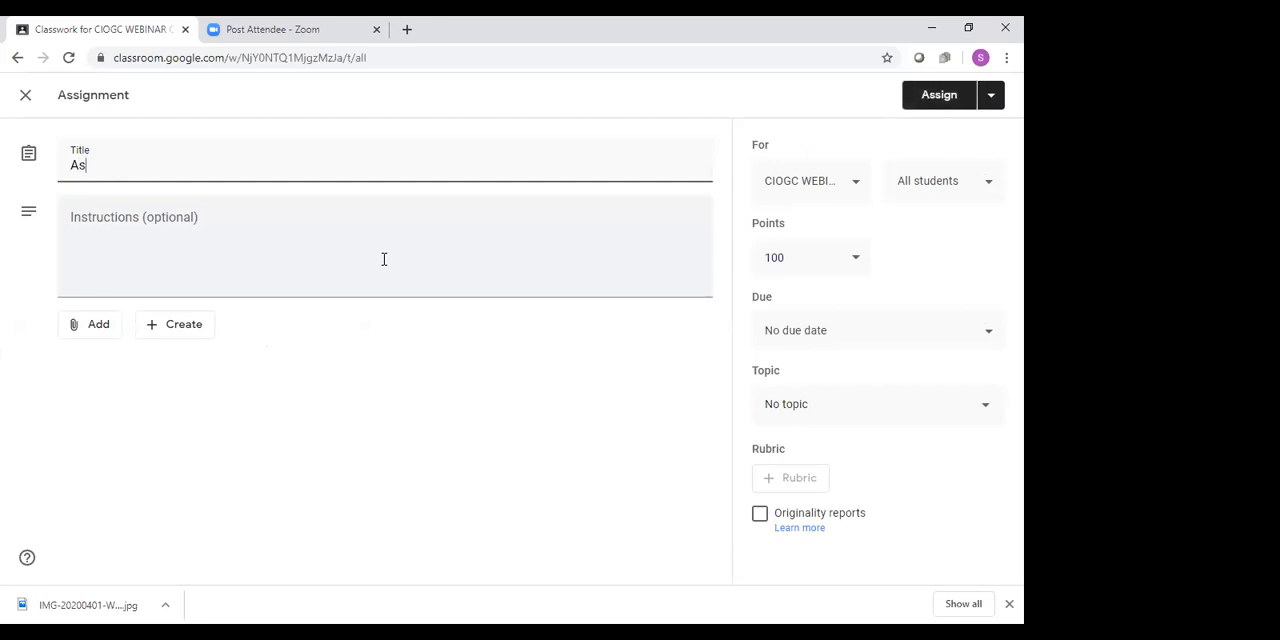
text(signment 1 )
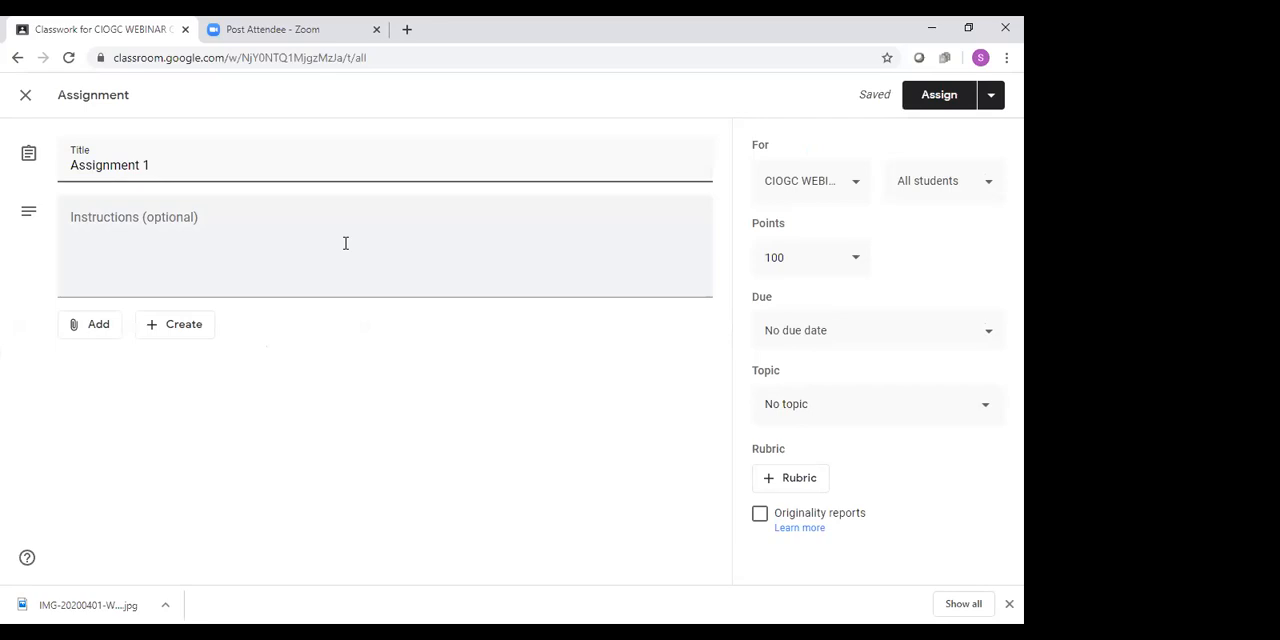
text(Unit 1)
right_click(68, 398)
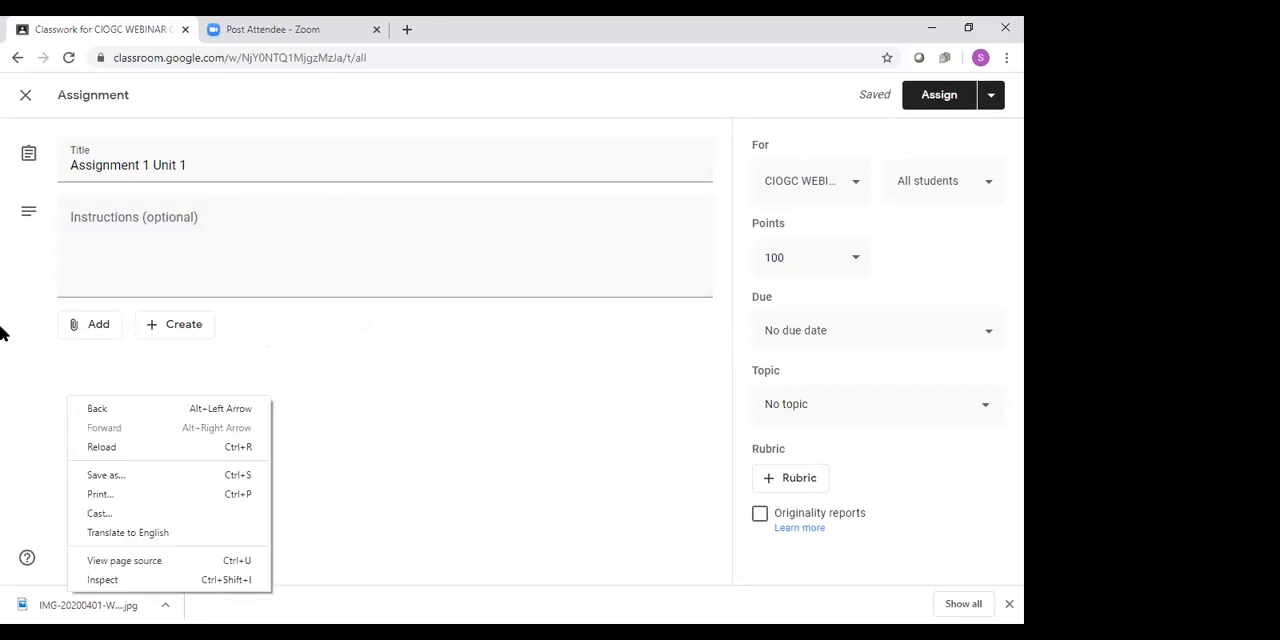
Enter the assignment instructions "Please write a 100 word essay about this link"
click(208, 225)
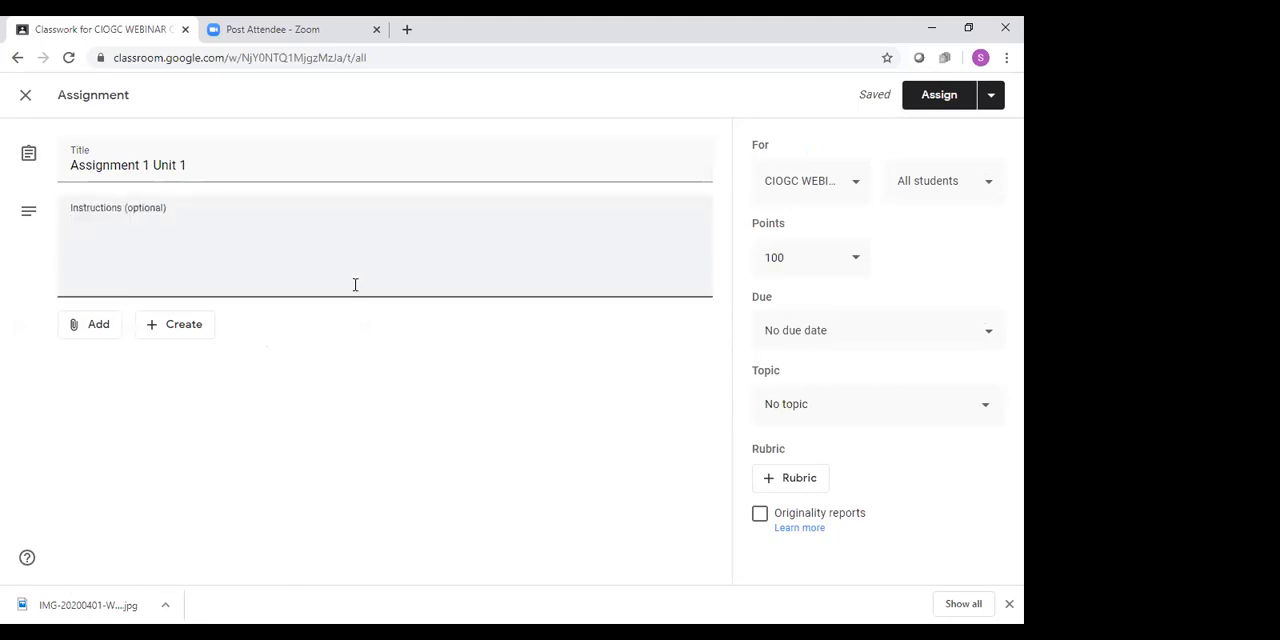
text(Please write a 100 worde s)
key(BackSpace)
text(essay about this)
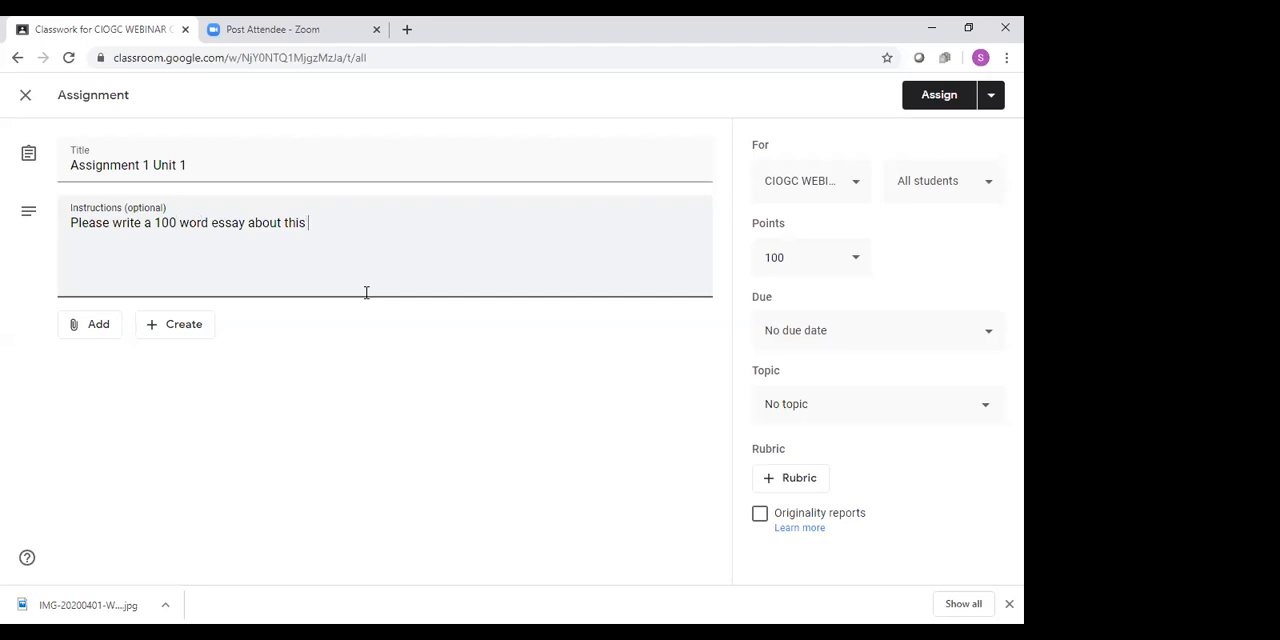
text( link)
Upload the image IMG-20200401-WA0017 from the device, attach it to the assignment and dismiss the sharing settings notice
click(89, 332)
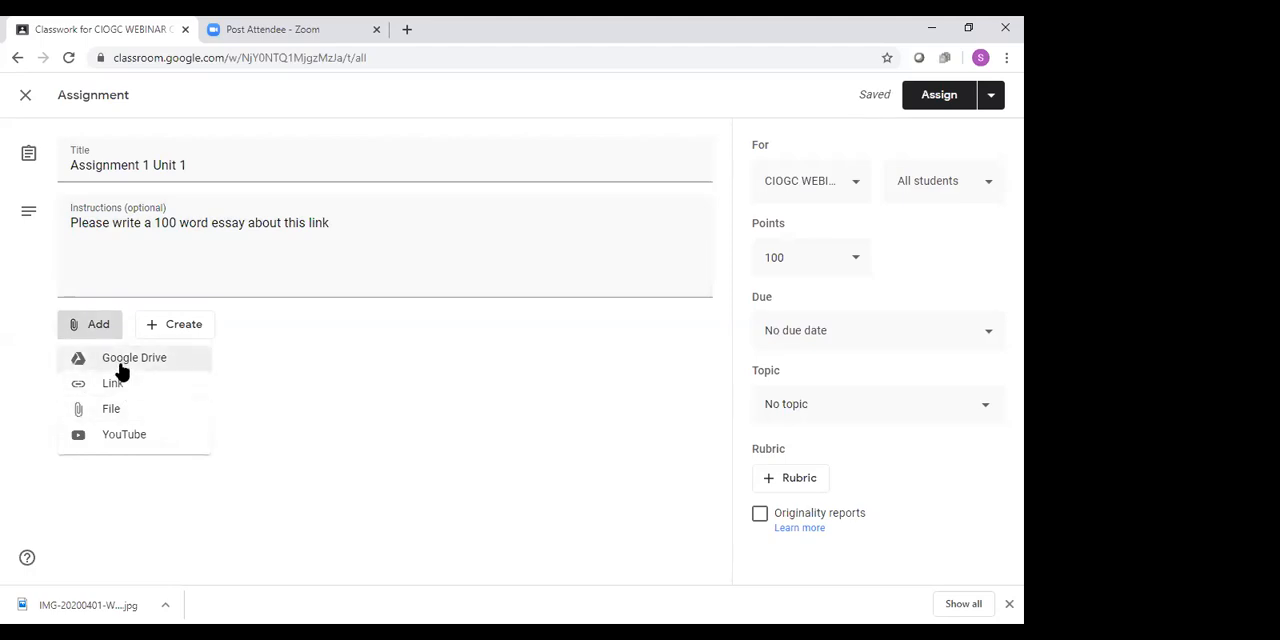
click(121, 410)
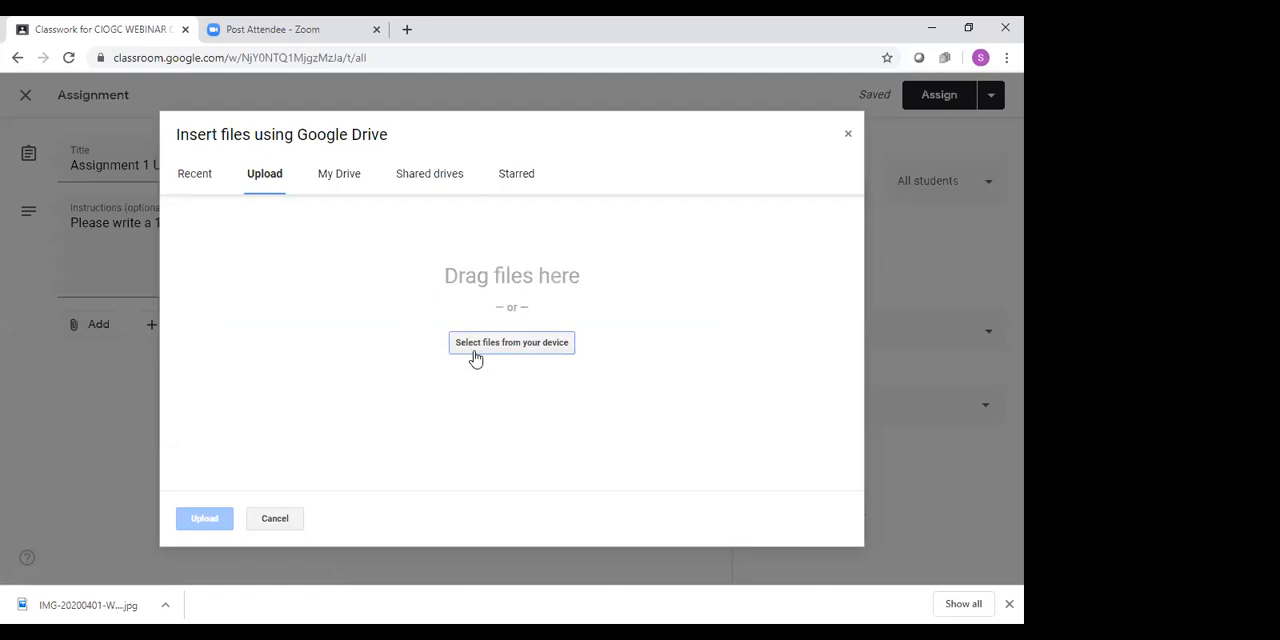
click(453, 336)
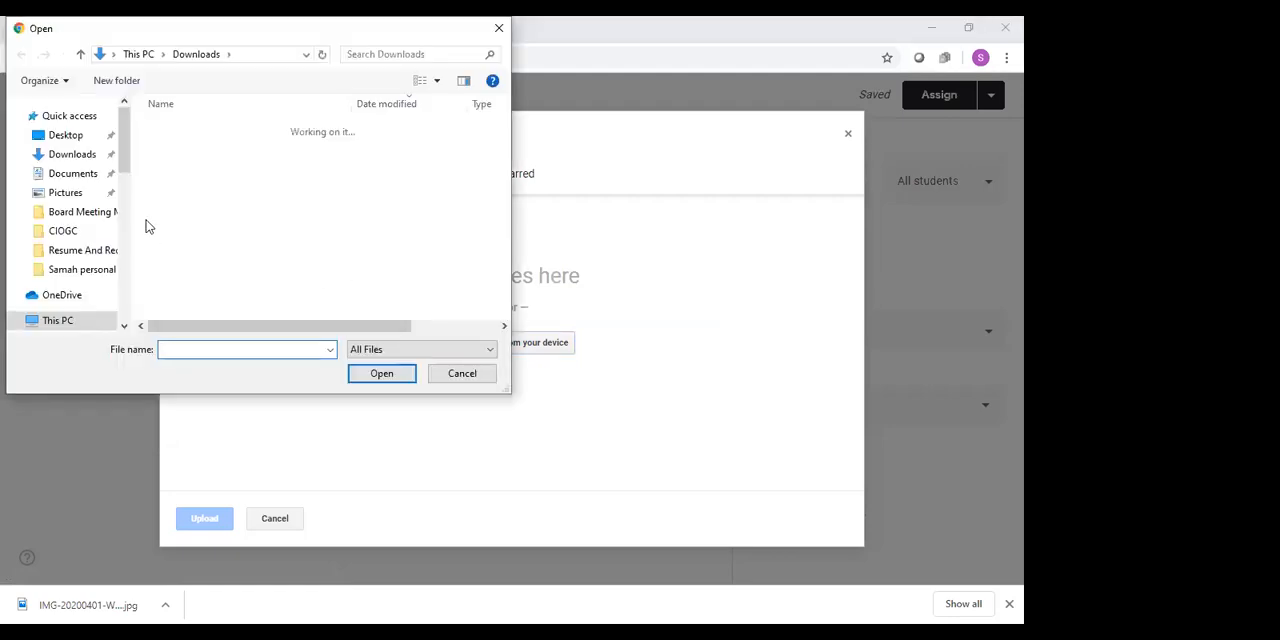
double_click(181, 152)
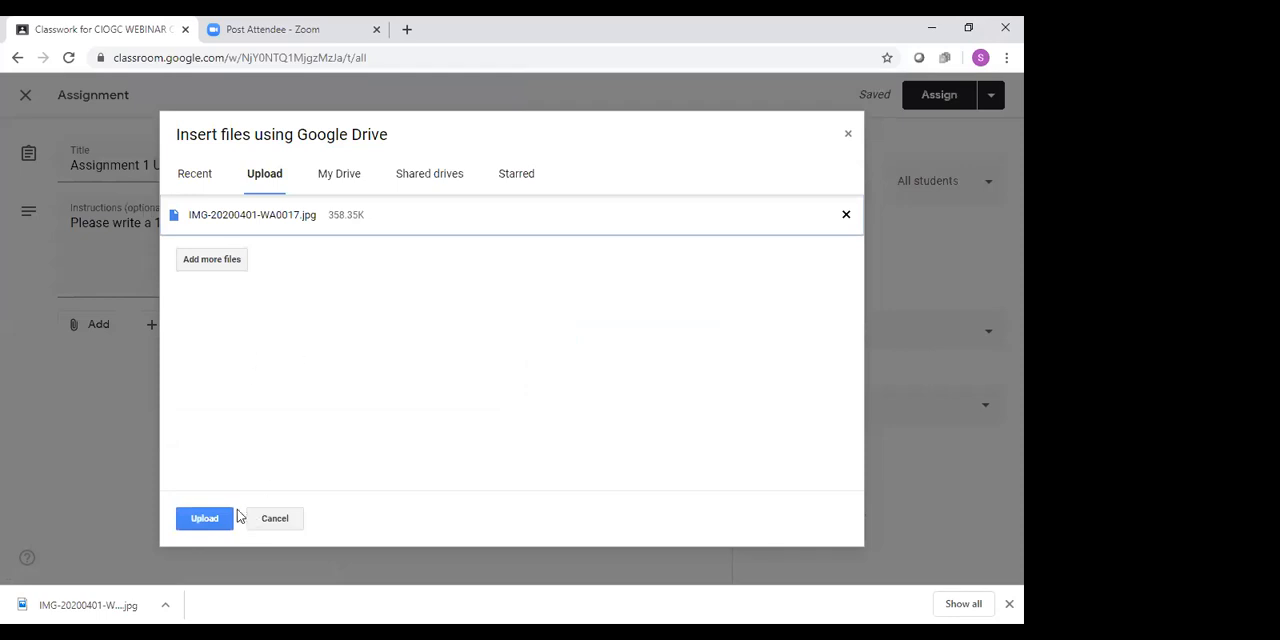
click(220, 519)
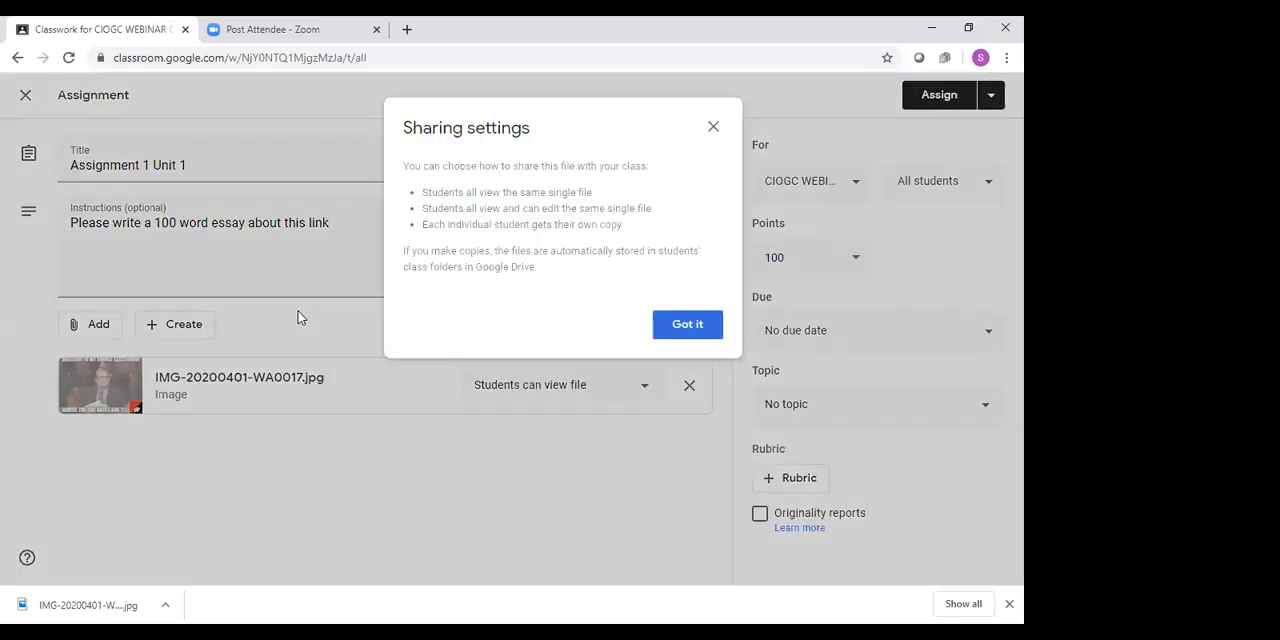
click(690, 331)
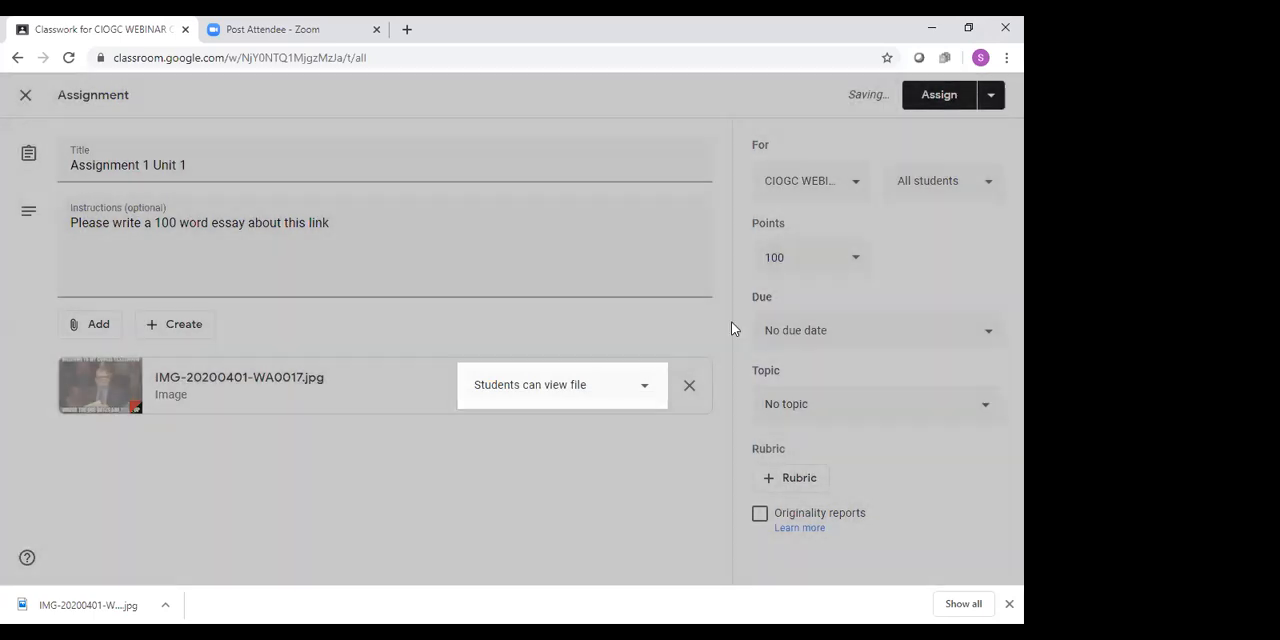
Review the class, student and points options available for the assignment
click(860, 181)
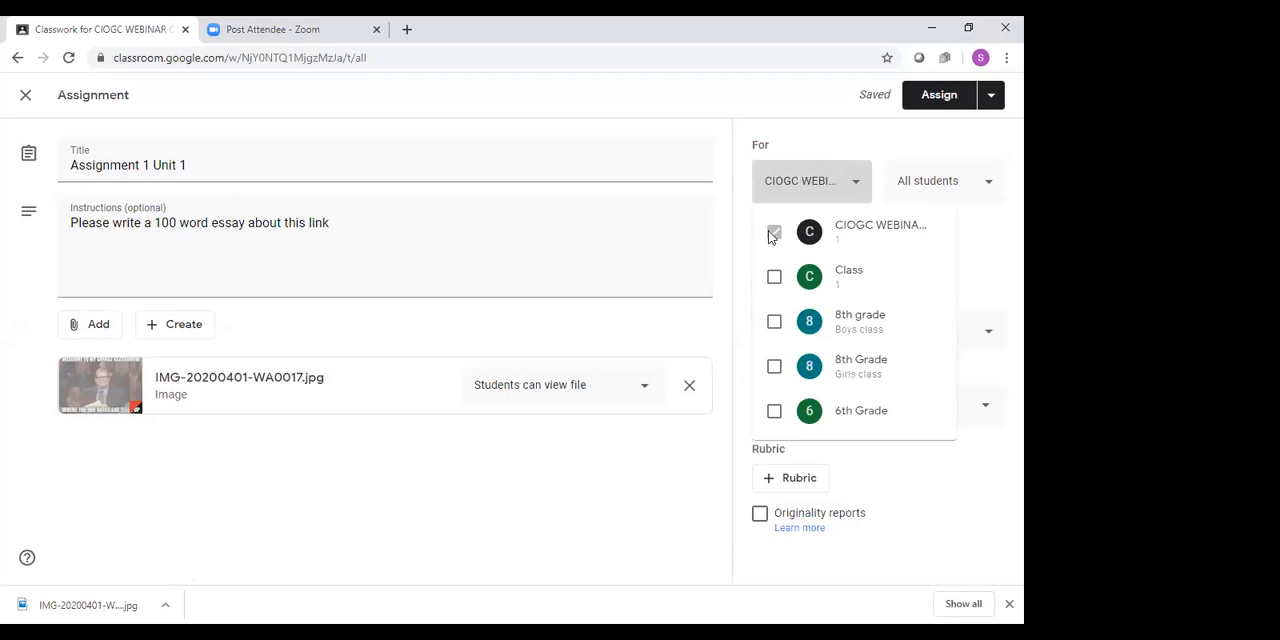
click(965, 193)
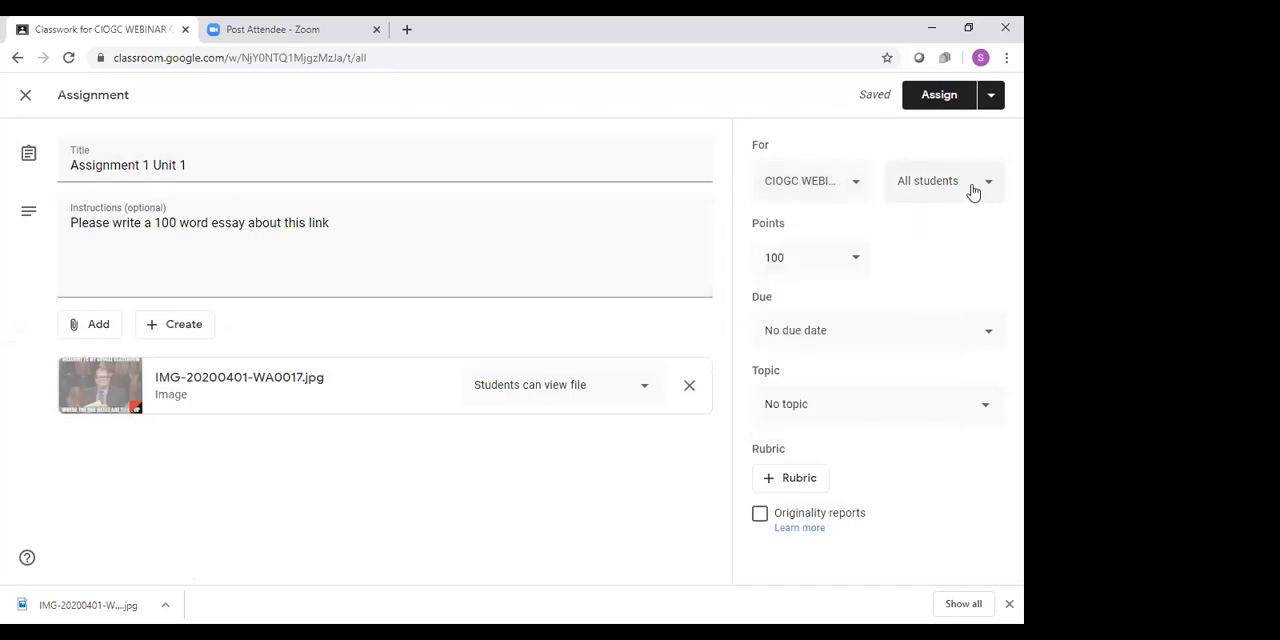
click(986, 190)
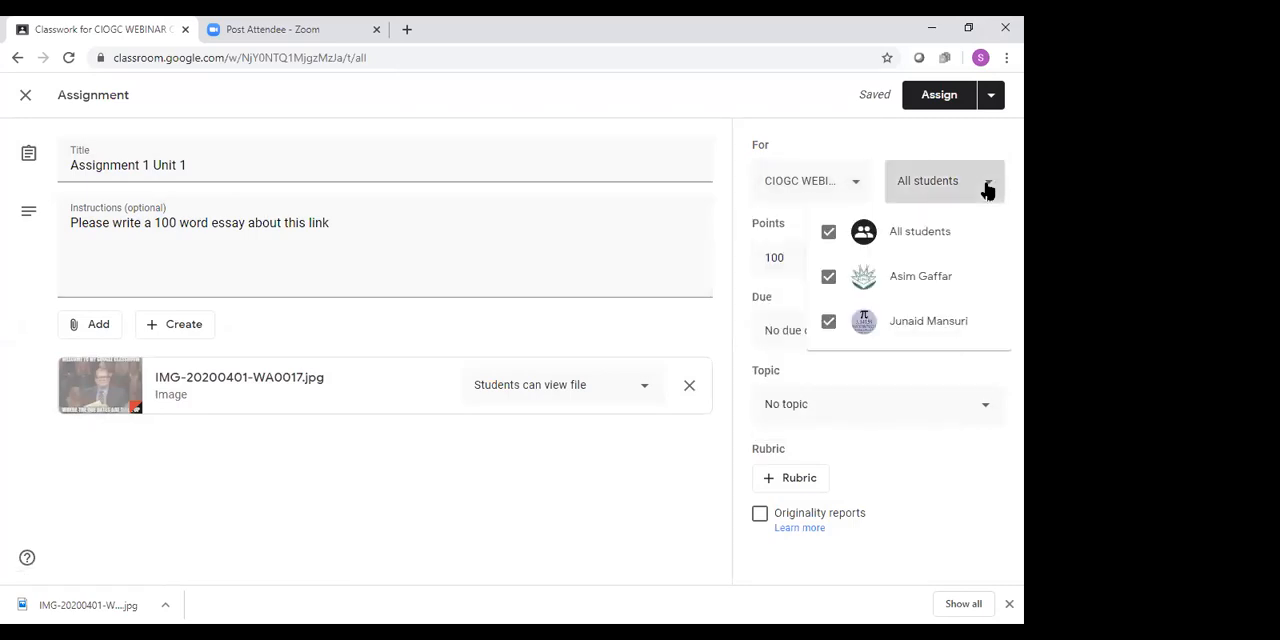
click(986, 190)
click(857, 272)
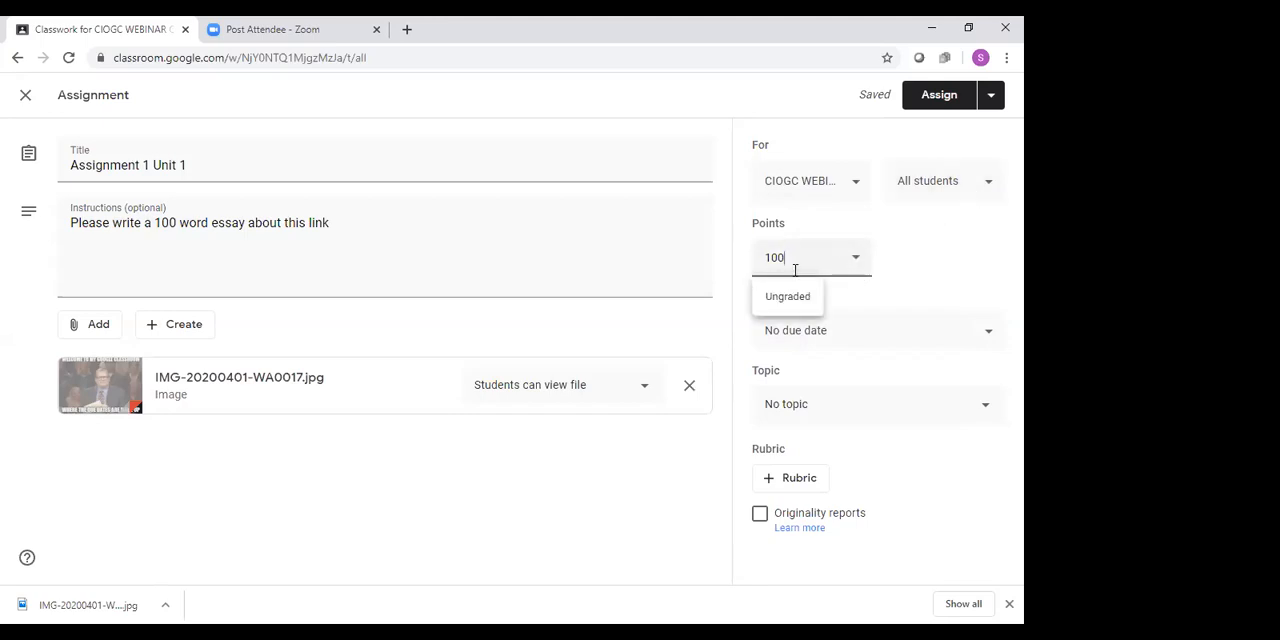
click(937, 254)
Set the assignment's due date to April 16, 2020, without a due time
click(843, 332)
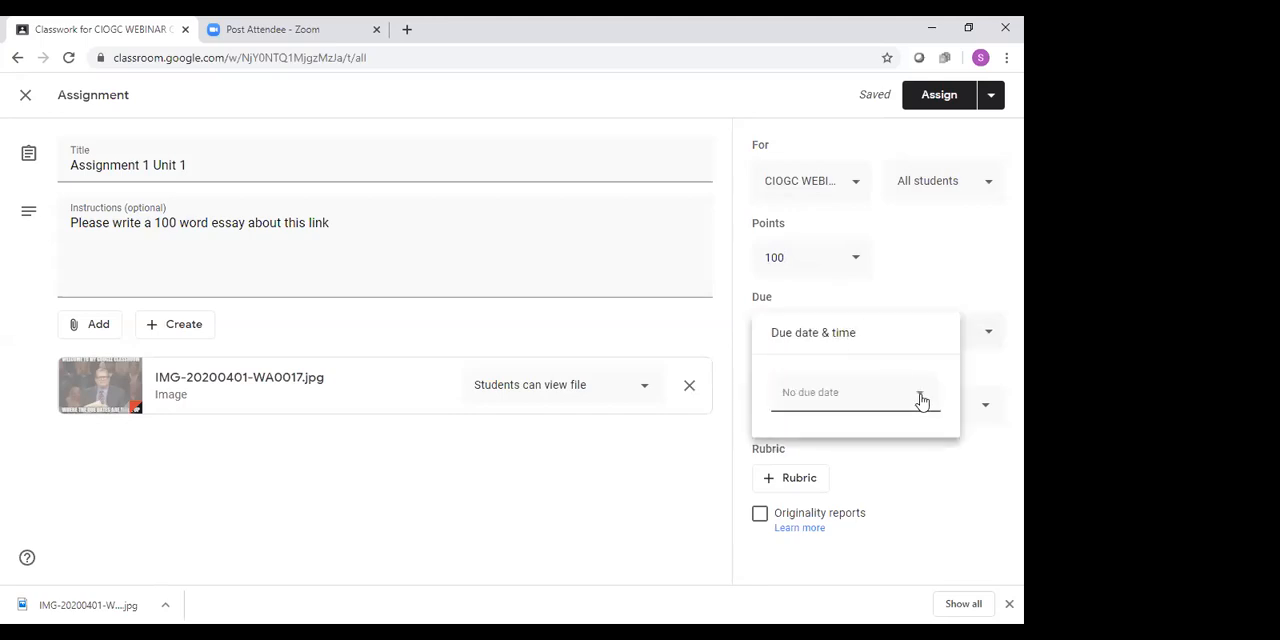
click(918, 396)
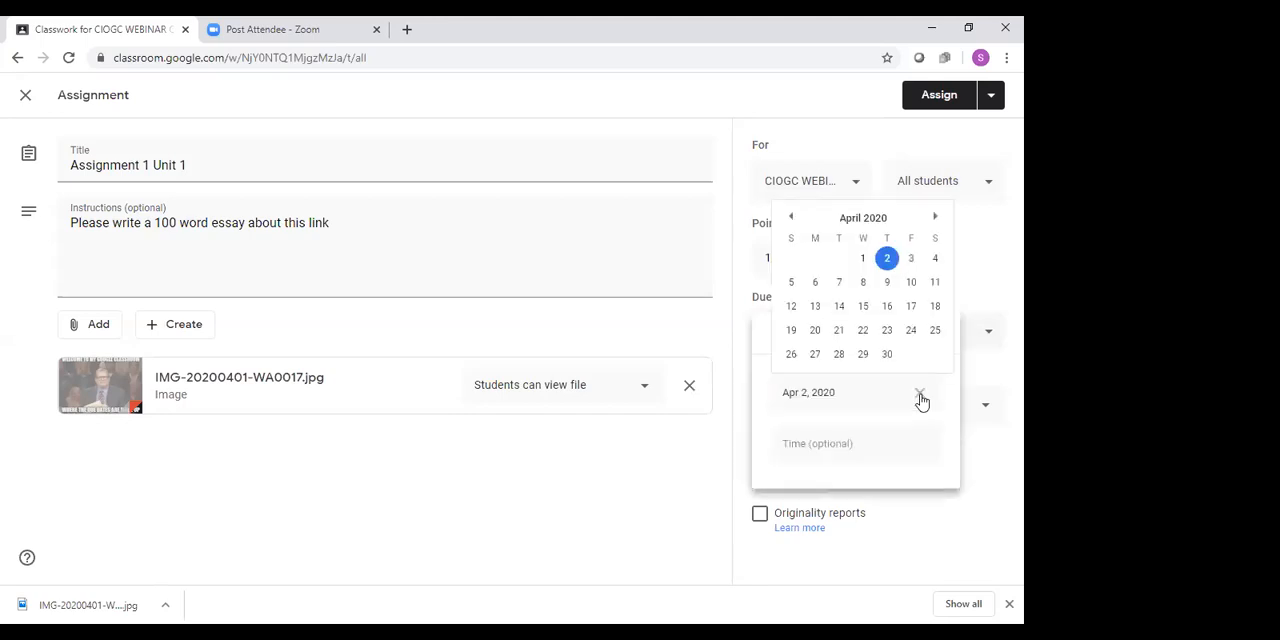
click(887, 306)
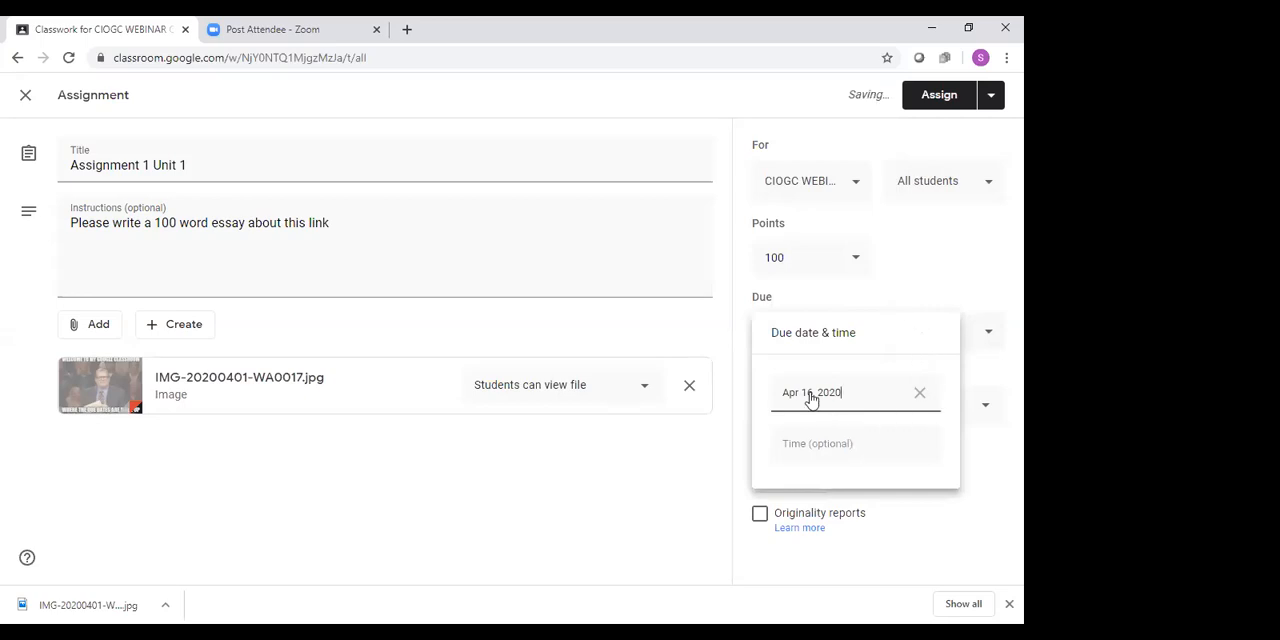
click(914, 275)
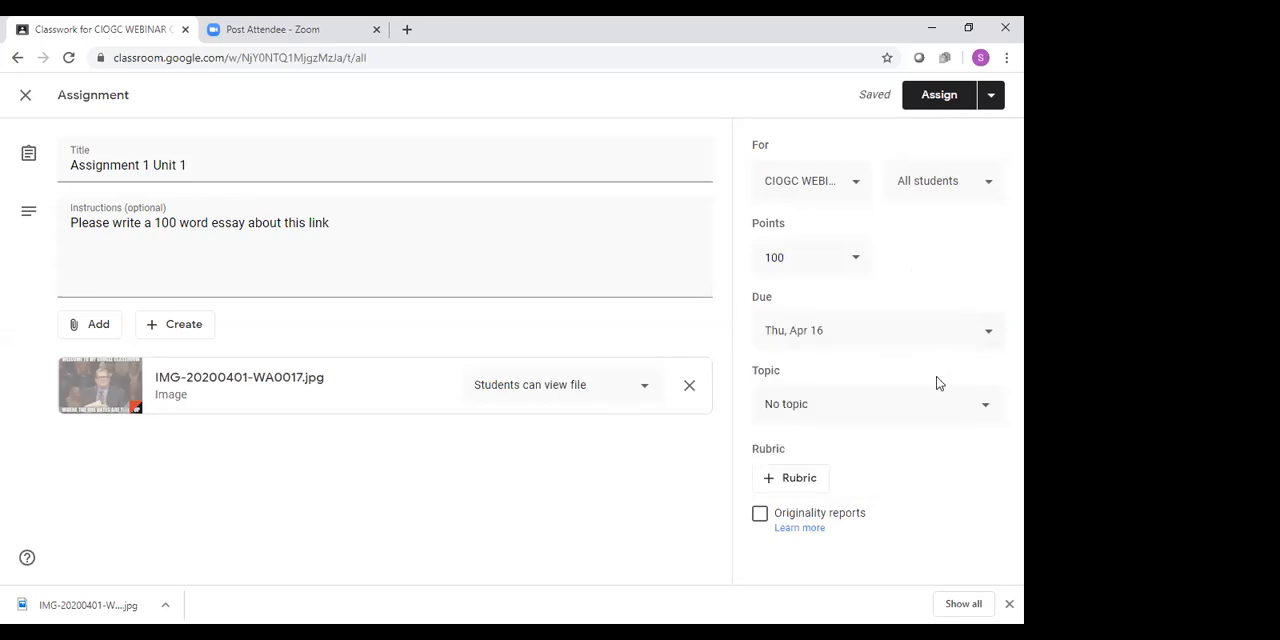
Create a new topic called "Unit 1" for the assignment
click(990, 405)
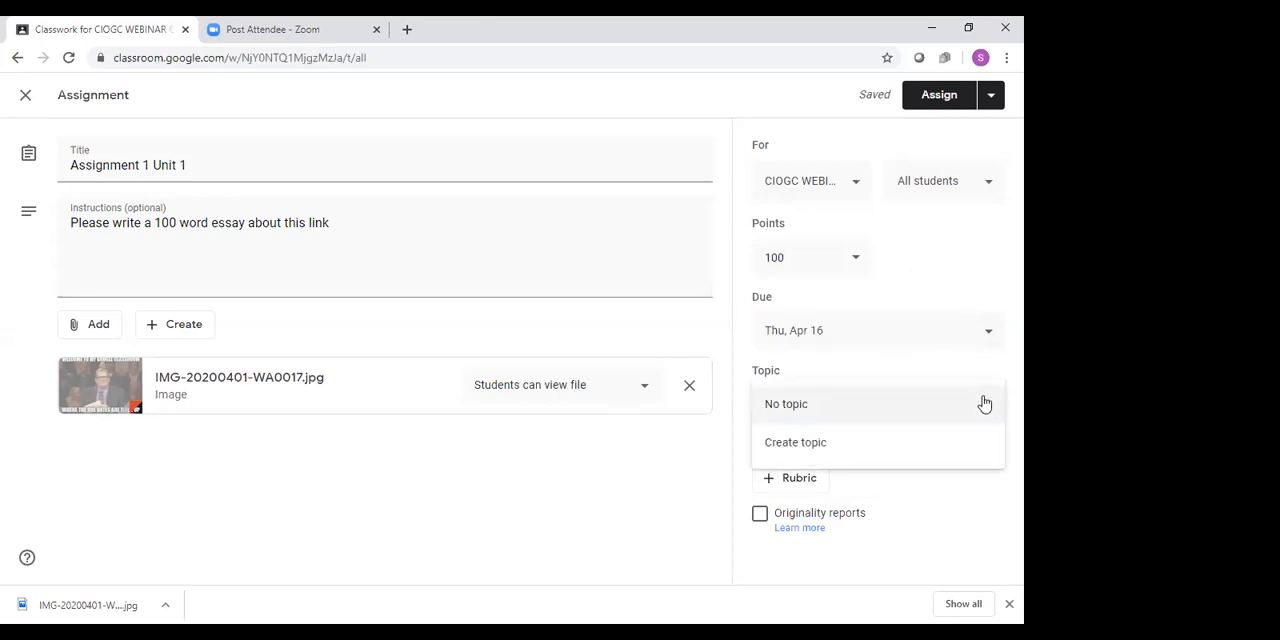
click(844, 450)
text(Unit 1)
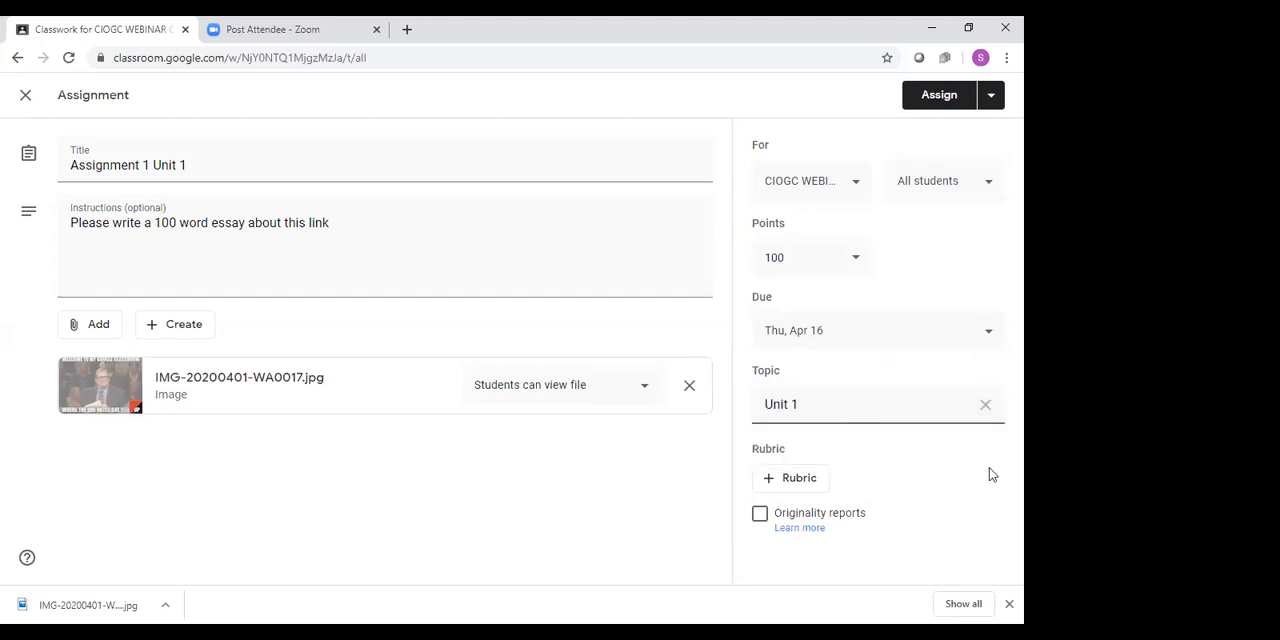
Check the rubric and student options, assign the work to all students and expand its entry in the classwork list
click(780, 479)
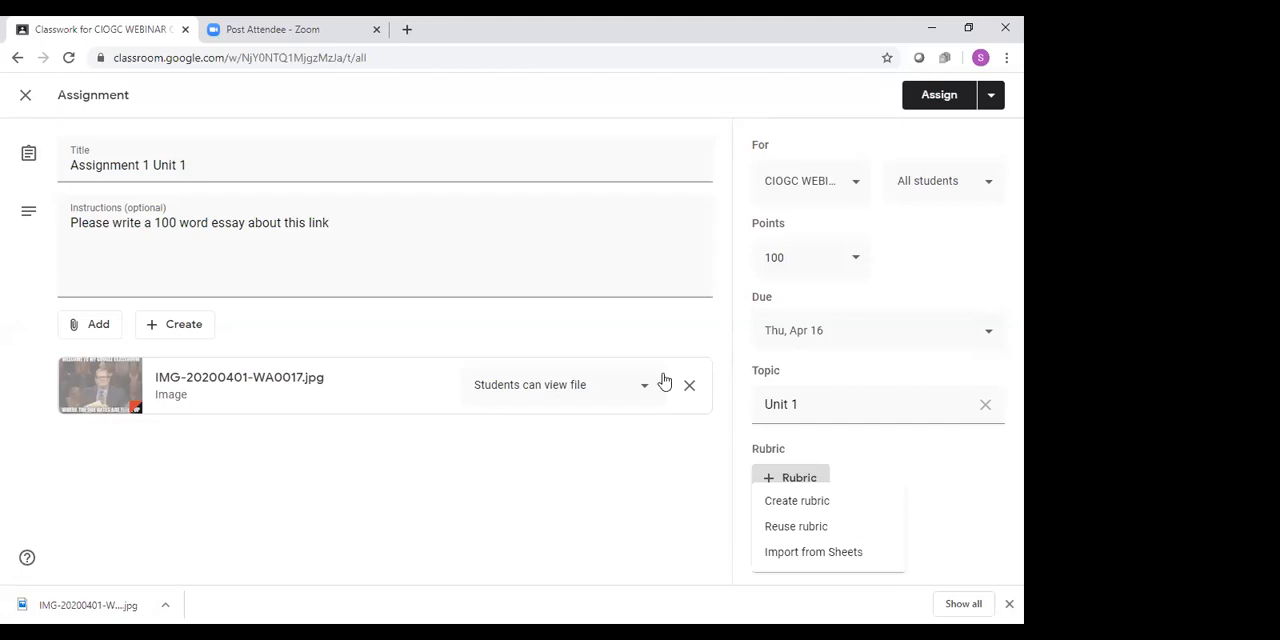
click(925, 97)
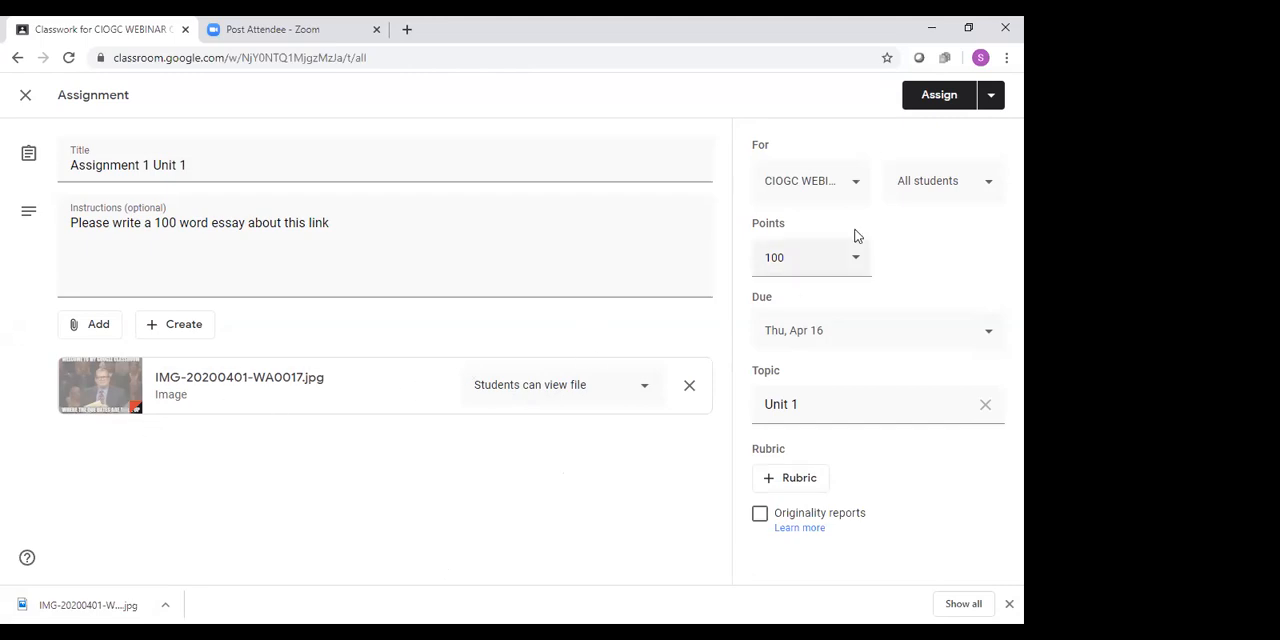
click(965, 177)
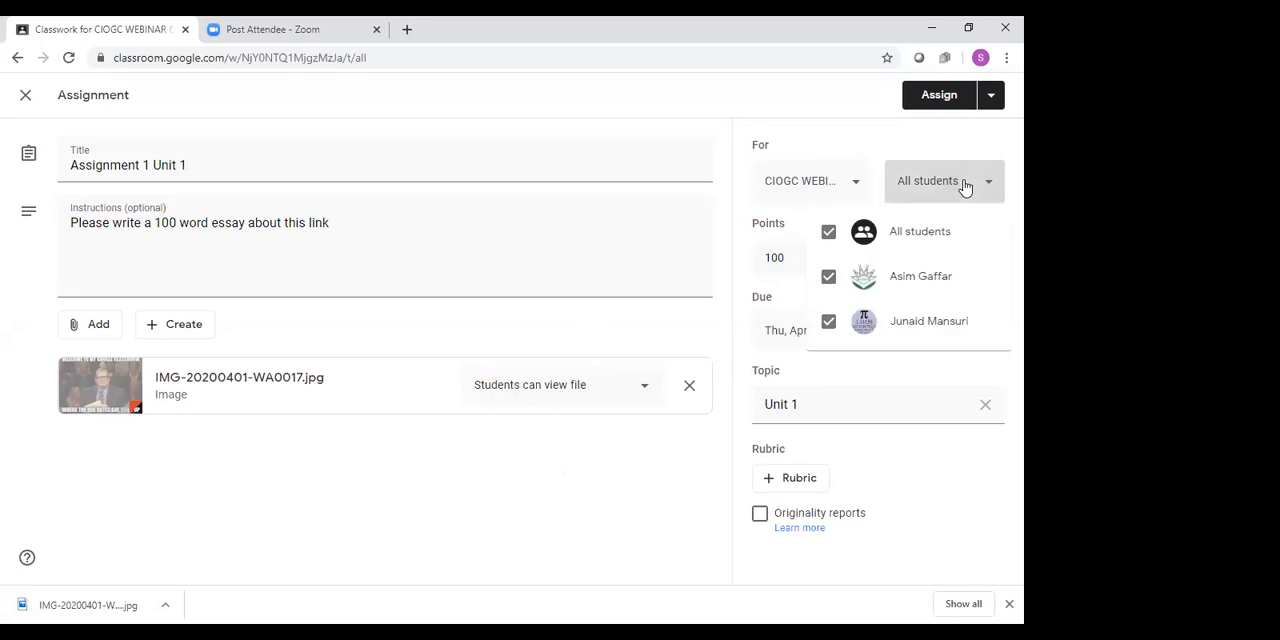
click(995, 104)
click(935, 93)
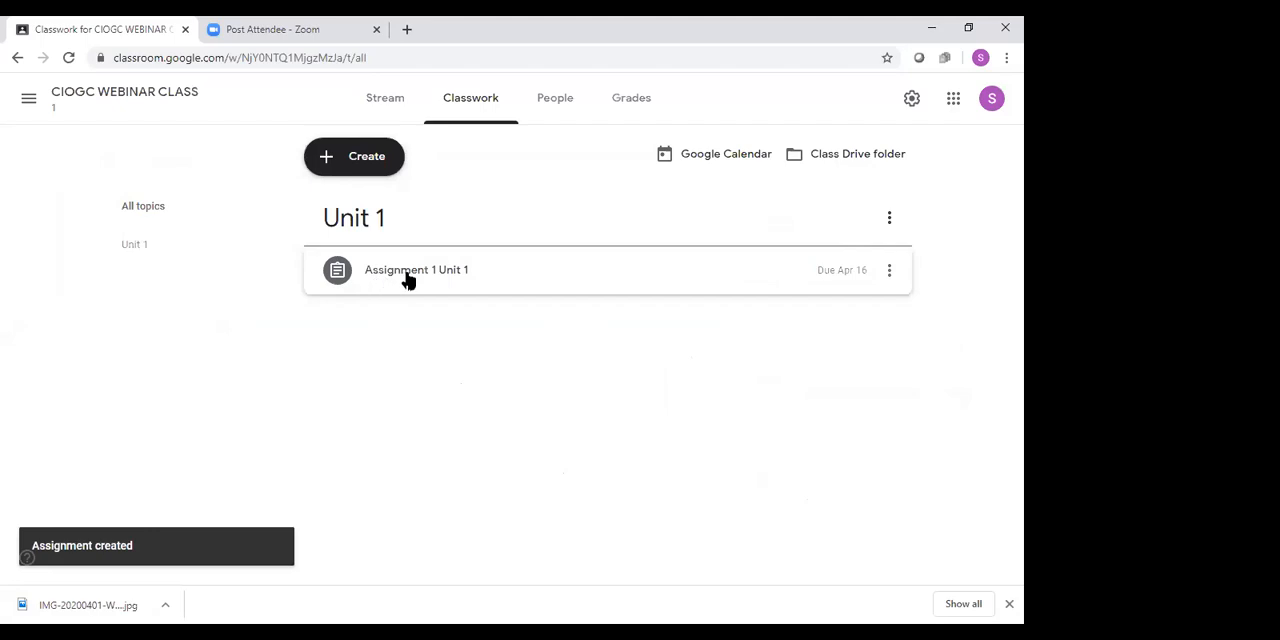
click(407, 281)
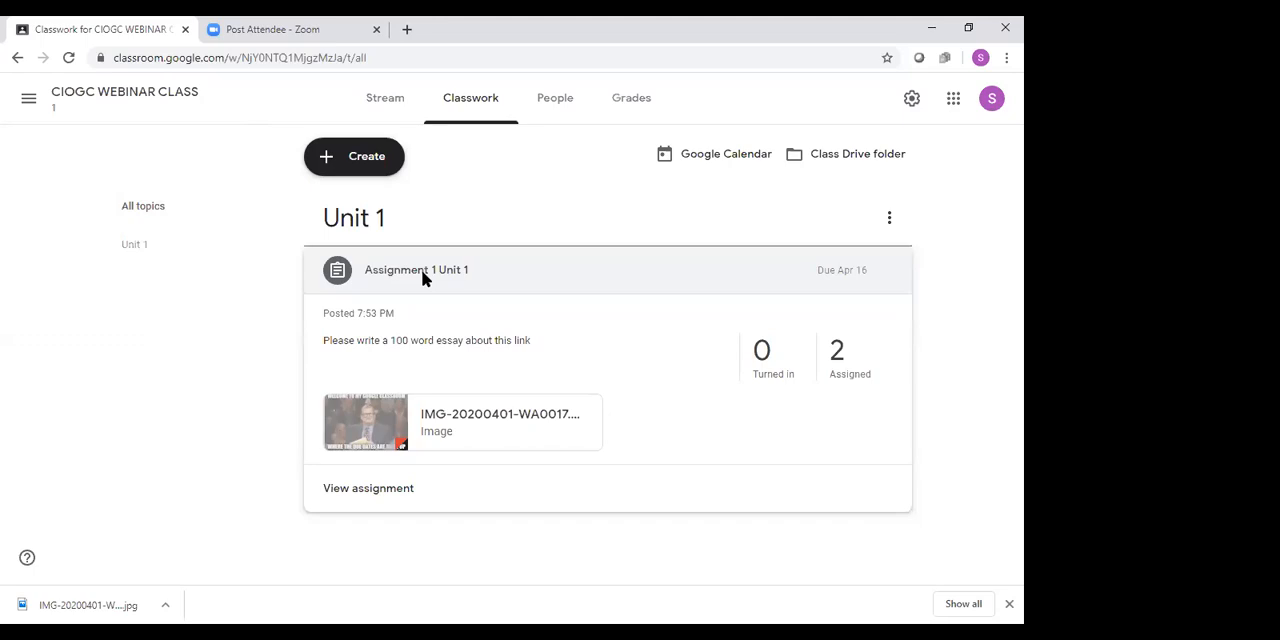
Start a new material post in the classwork section
right_click(314, 128)
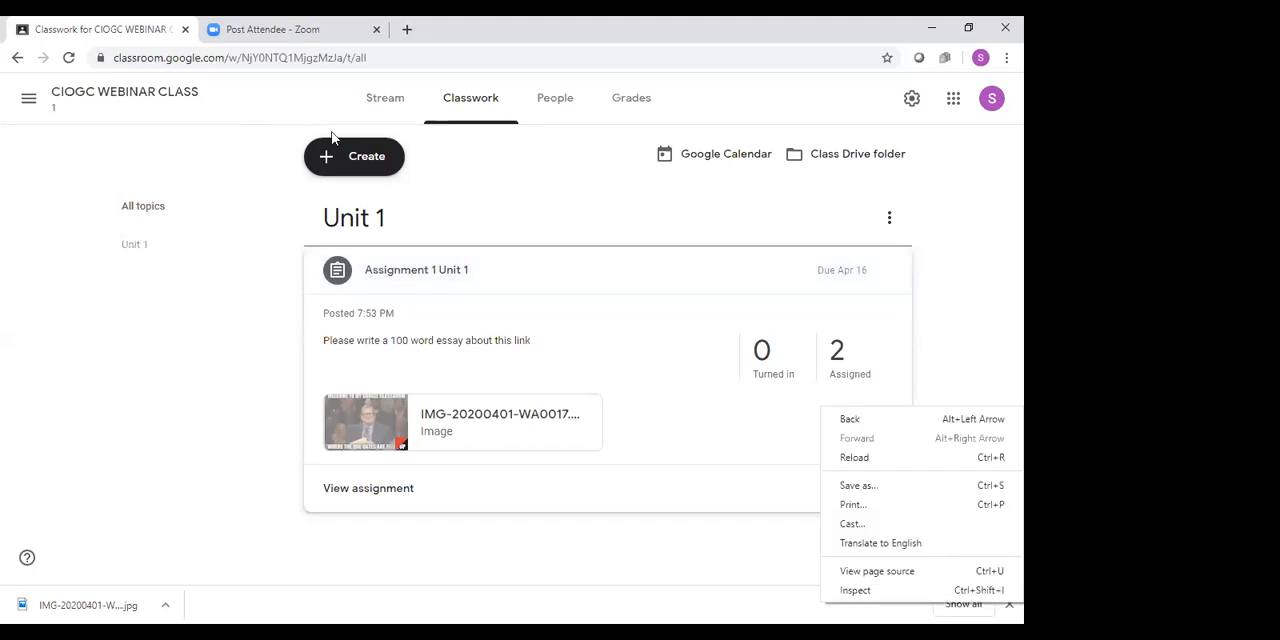
click(388, 172)
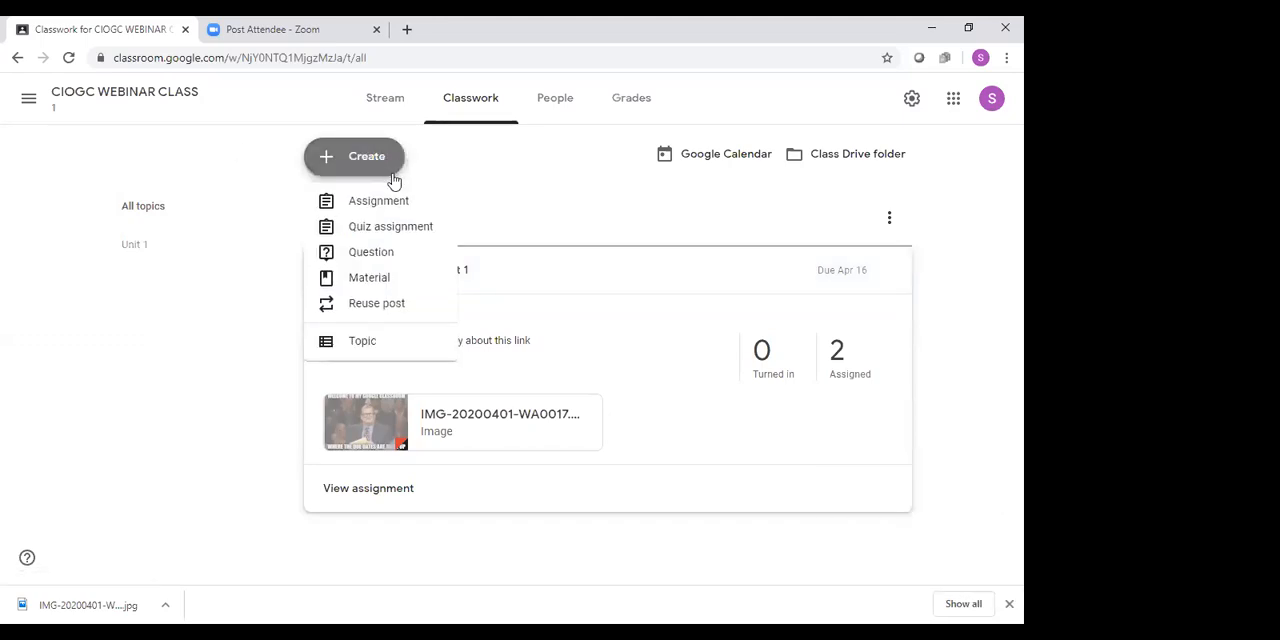
click(386, 278)
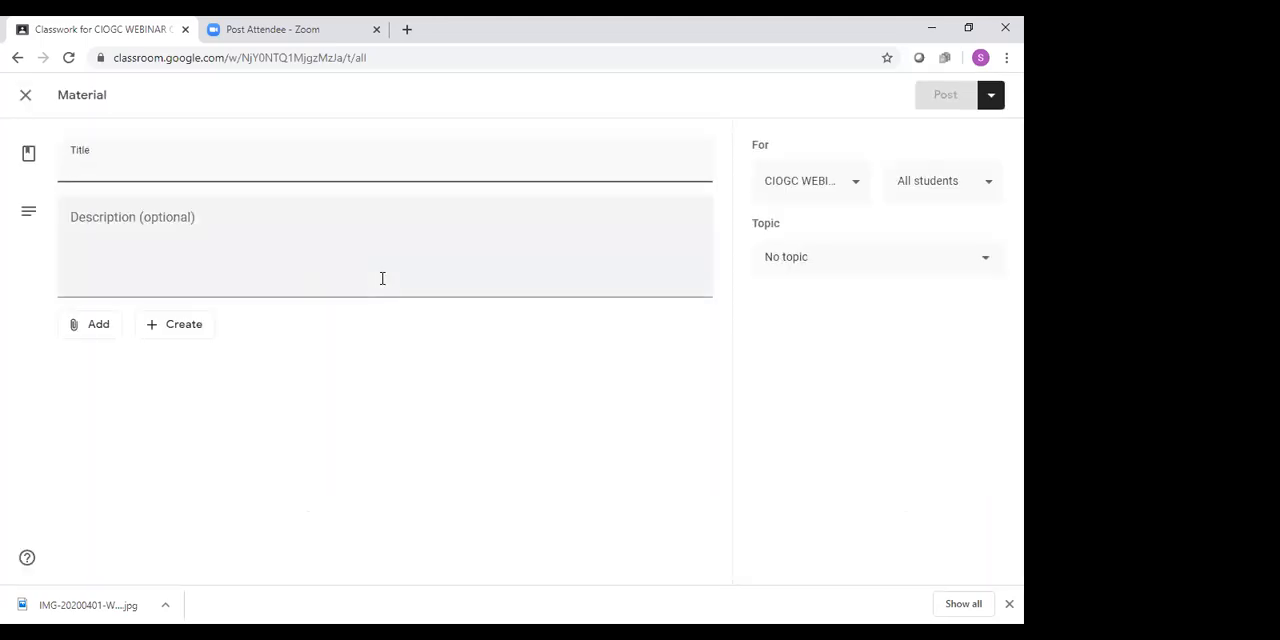
Search YouTube for "islam" and attach the video "Islam, the Quran, and the Five Pillars All Without a Flamewar: Crash Course World History #13"
click(92, 326)
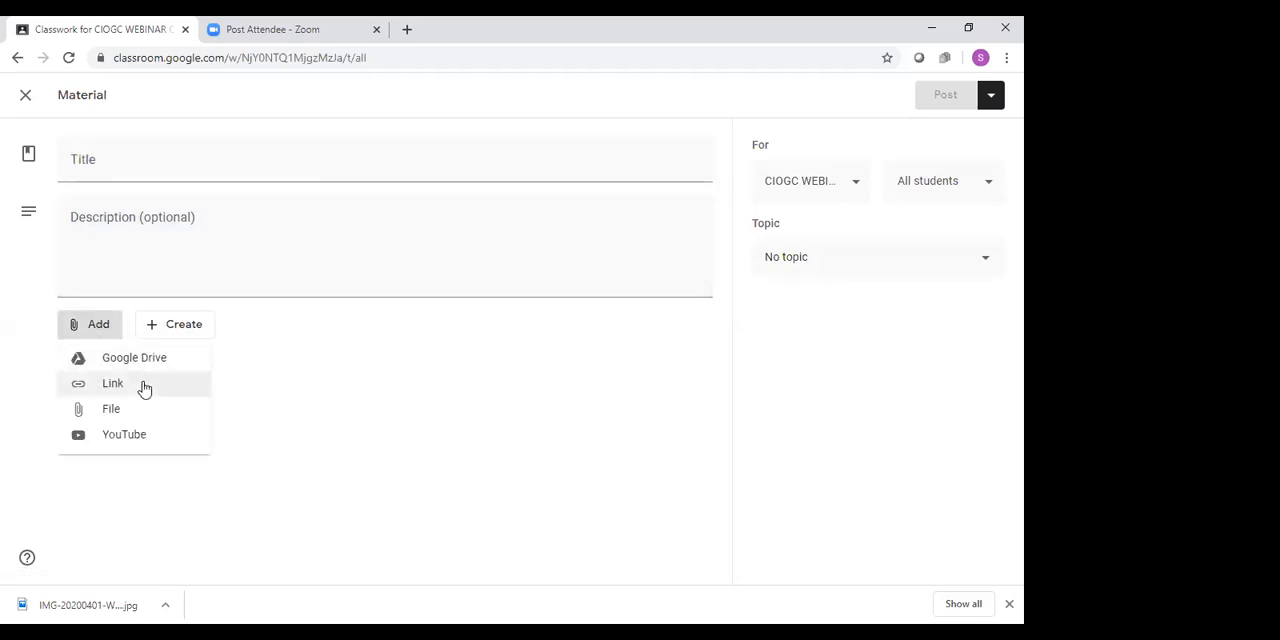
click(148, 446)
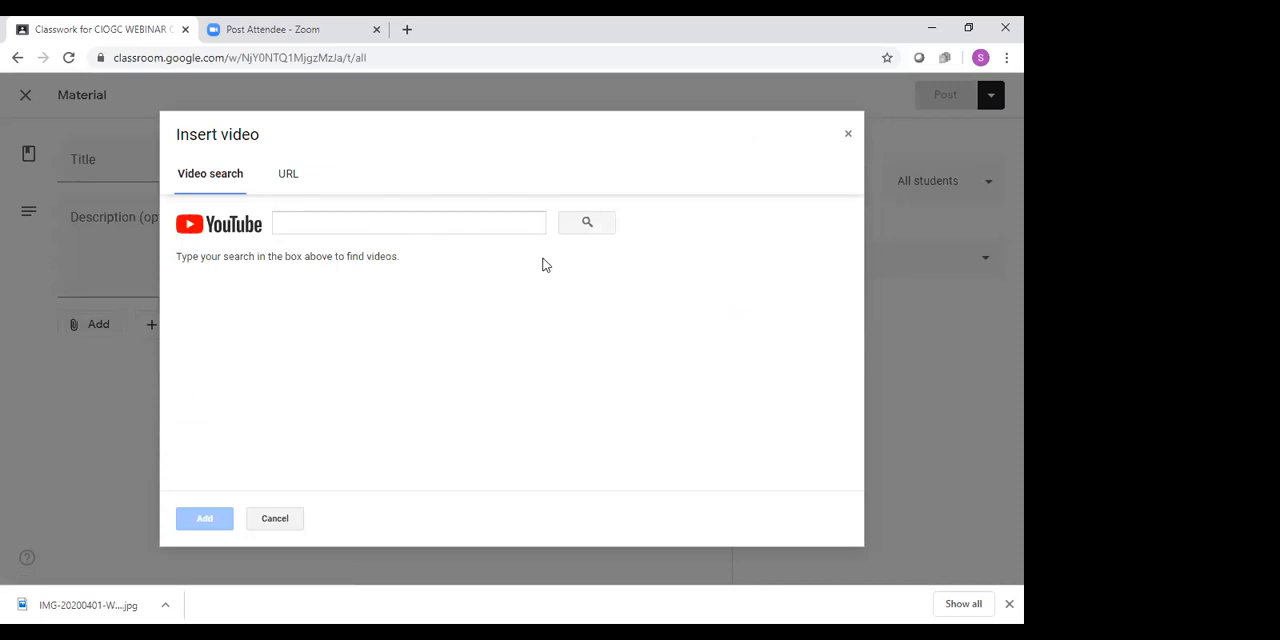
click(495, 228)
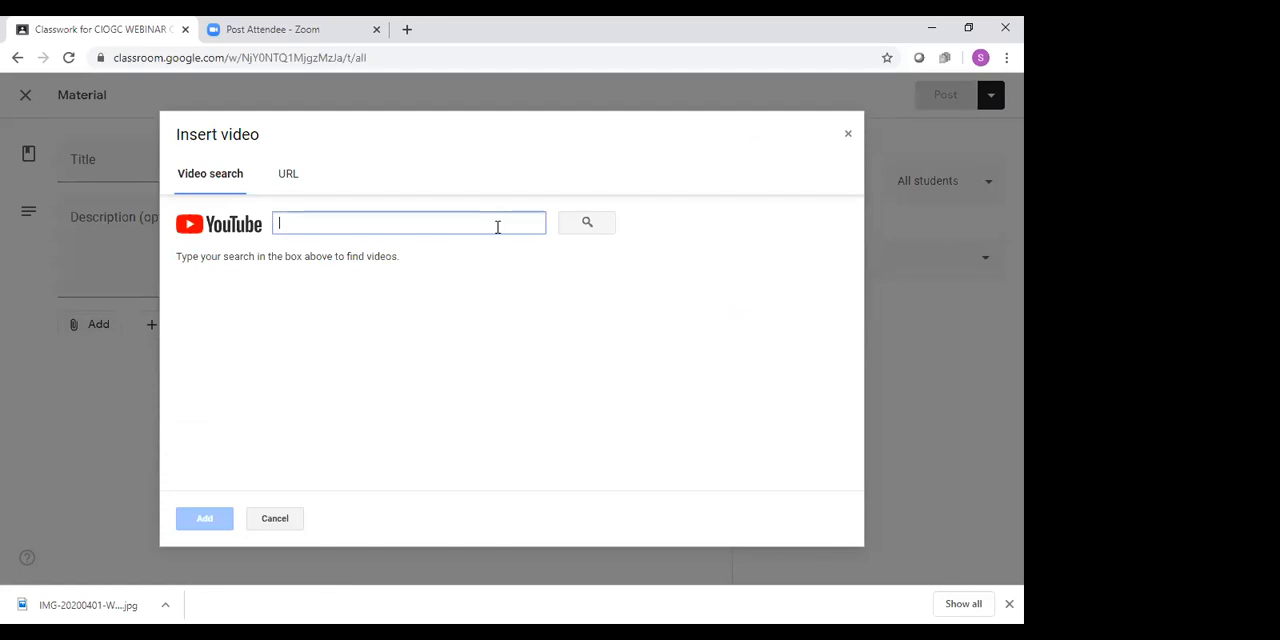
text(is)
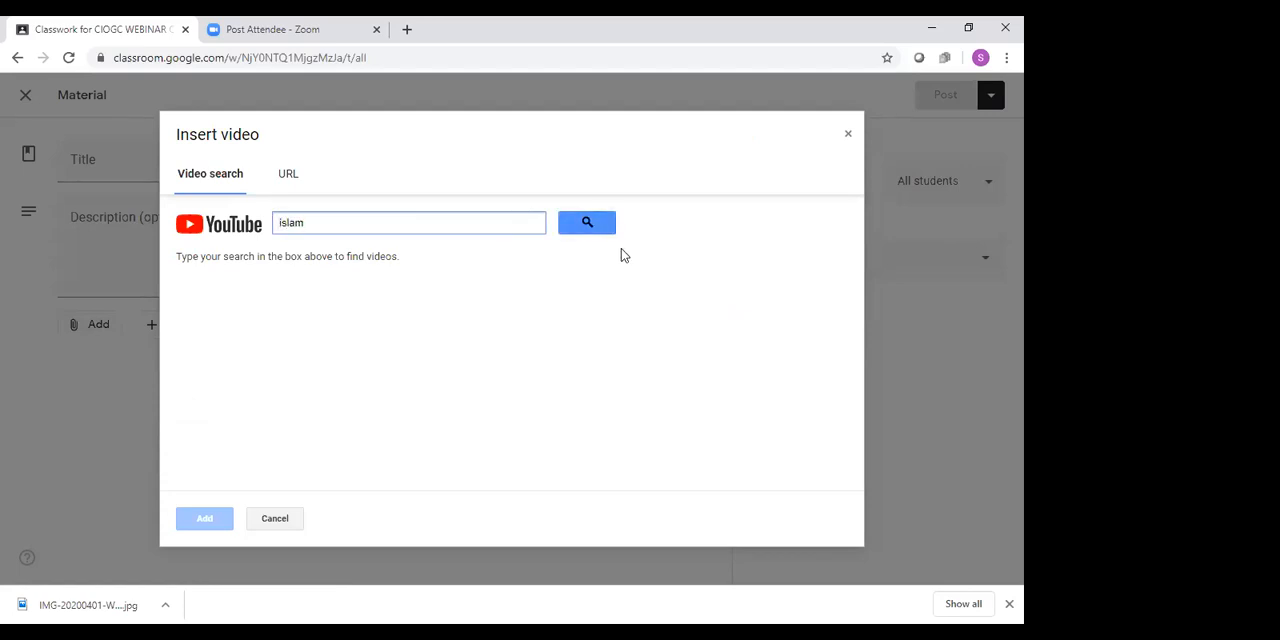
text(lam)
key(Return)
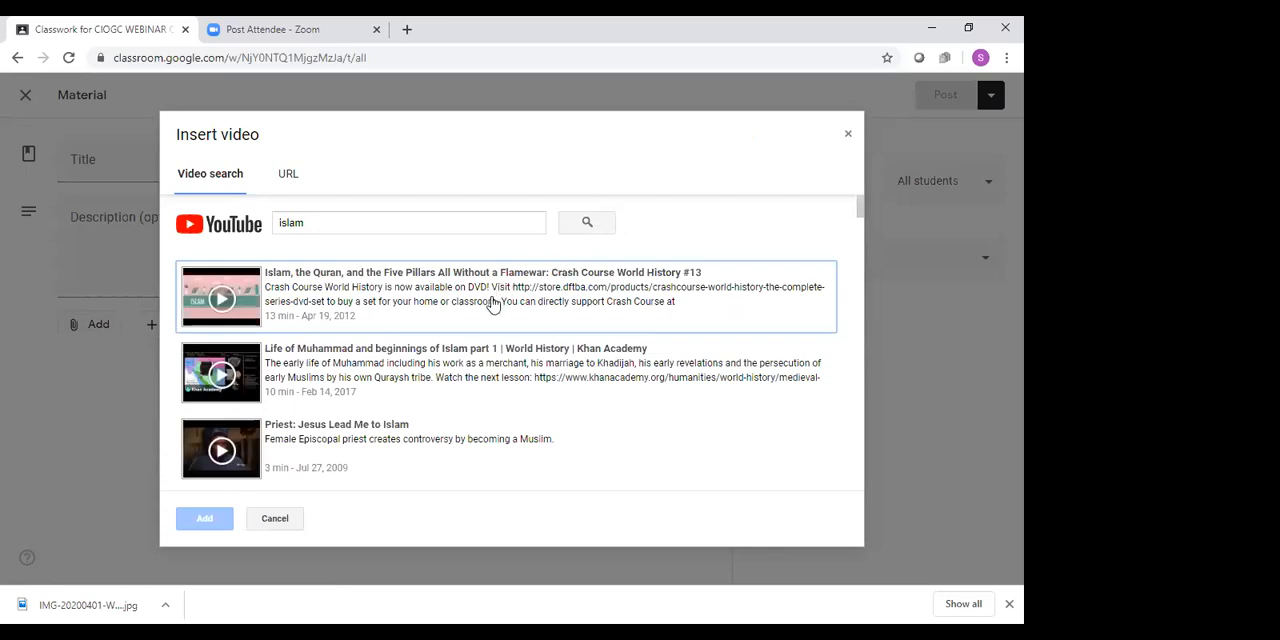
click(492, 305)
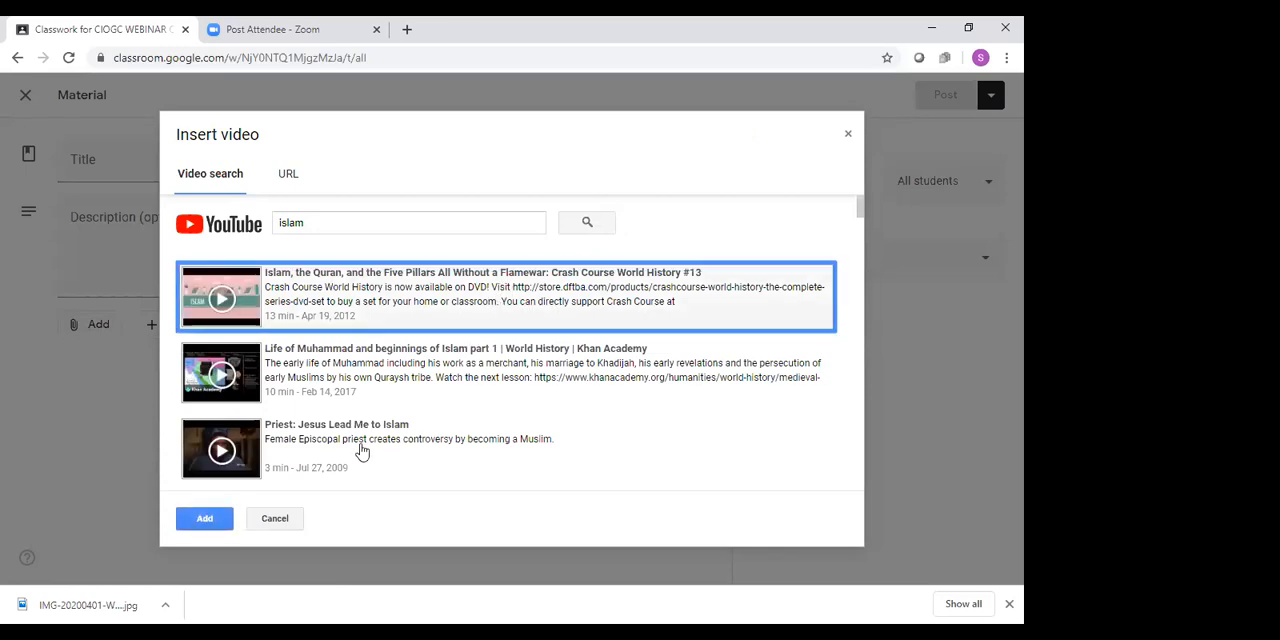
click(208, 523)
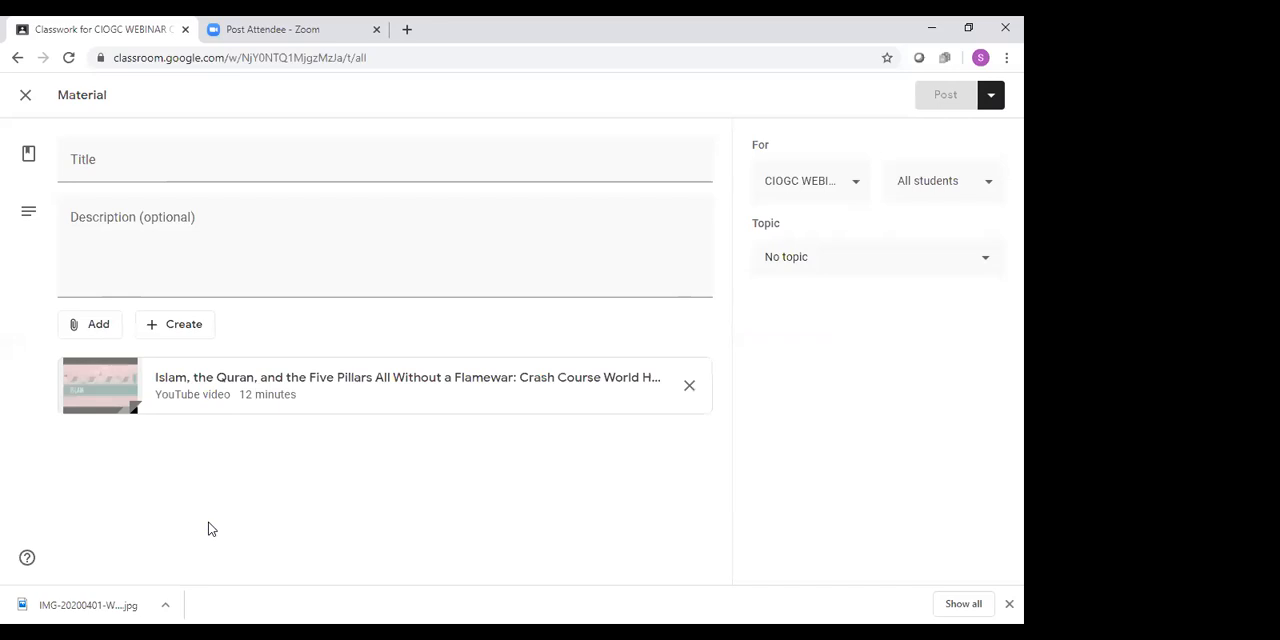
Title the material "Reading assignment for unit 1"
click(237, 167)
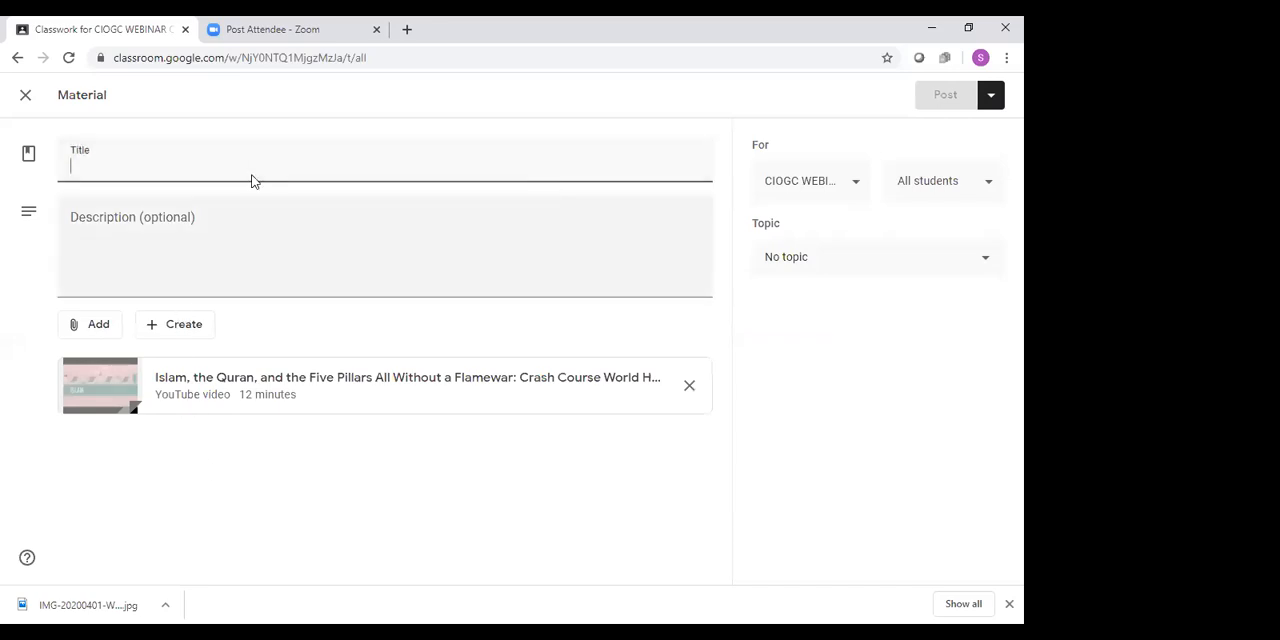
text(REad\\\)
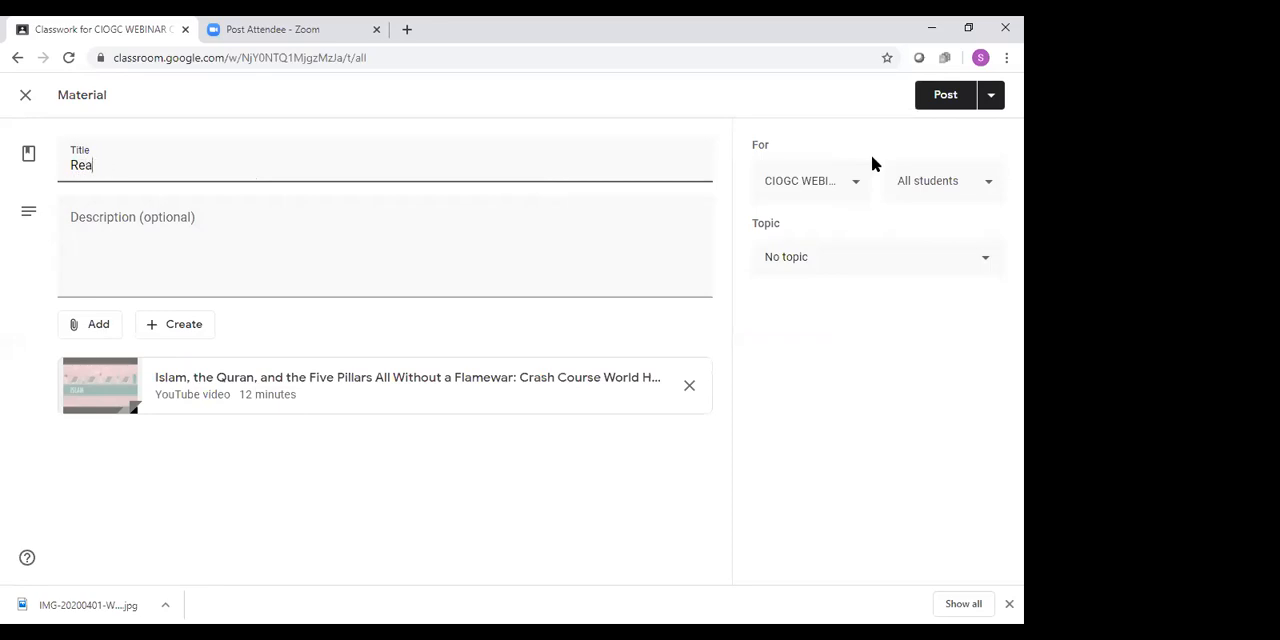
text(ment)
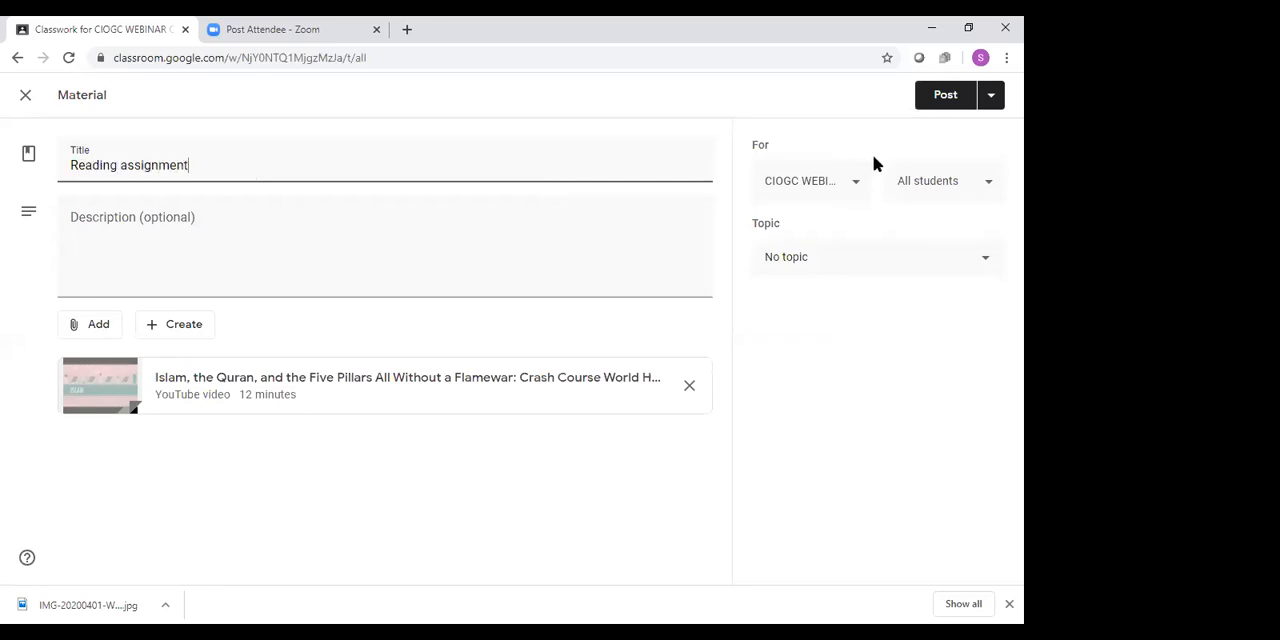
text( for unit 1)
Enter the description "Read and will discuss on April 10, 2020" and post the material
click(265, 219)
text(Read)
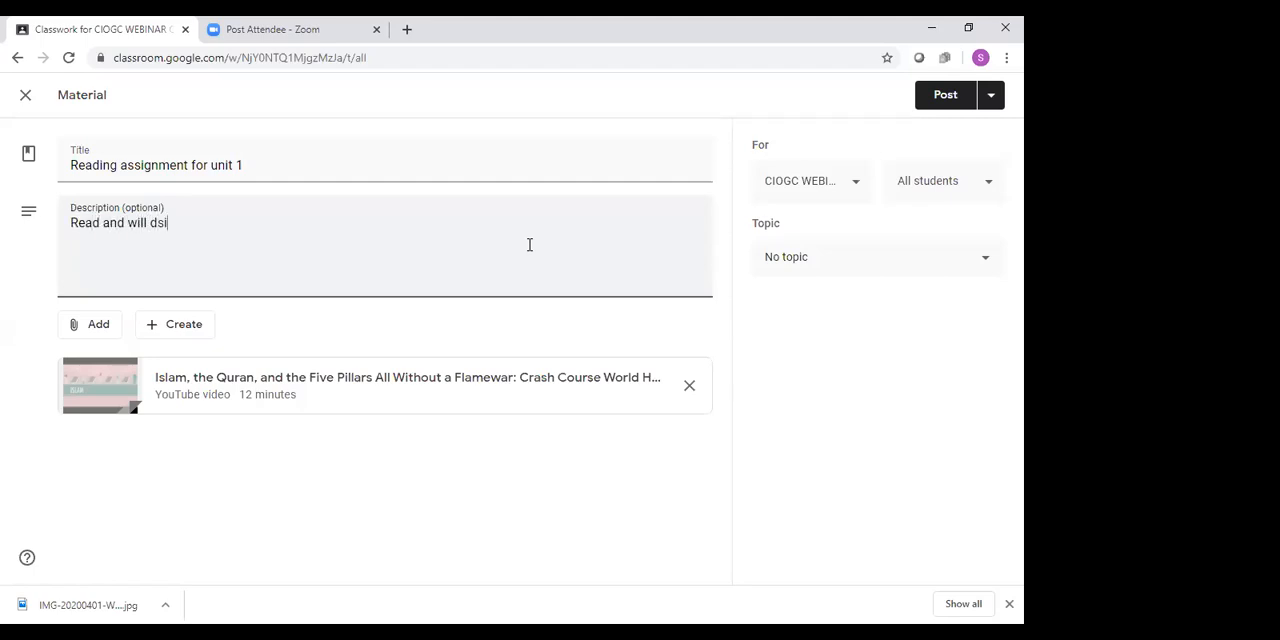
text( and will discuss)
text(on April 10)
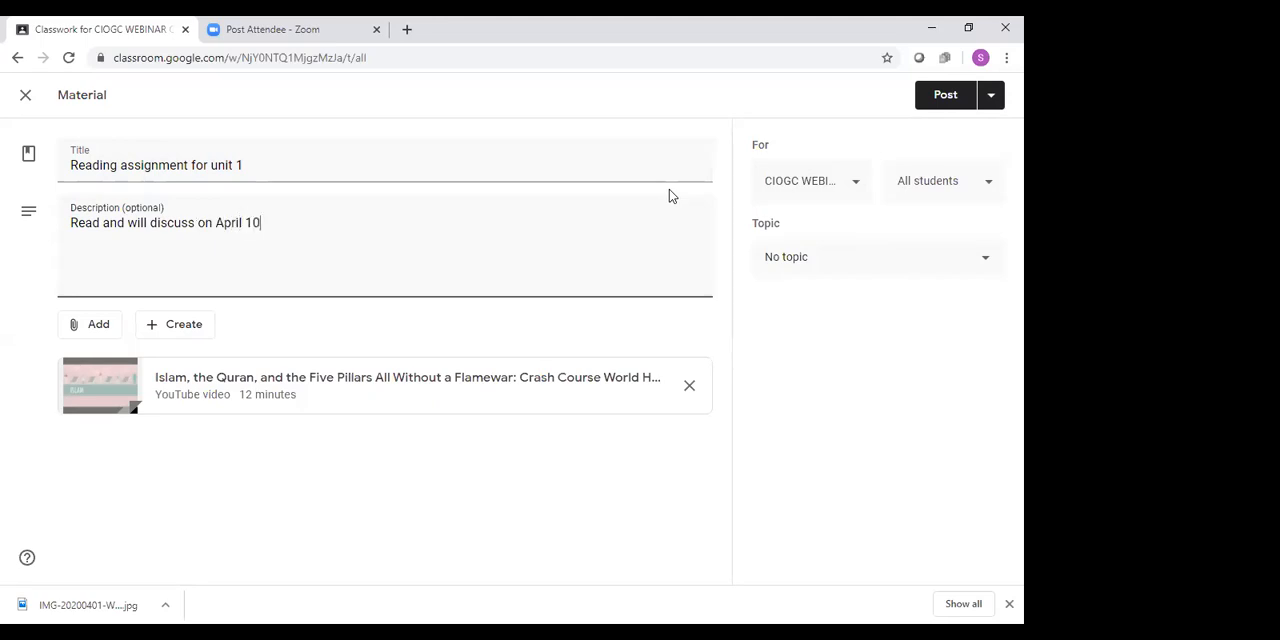
text(, 2020)
click(940, 97)
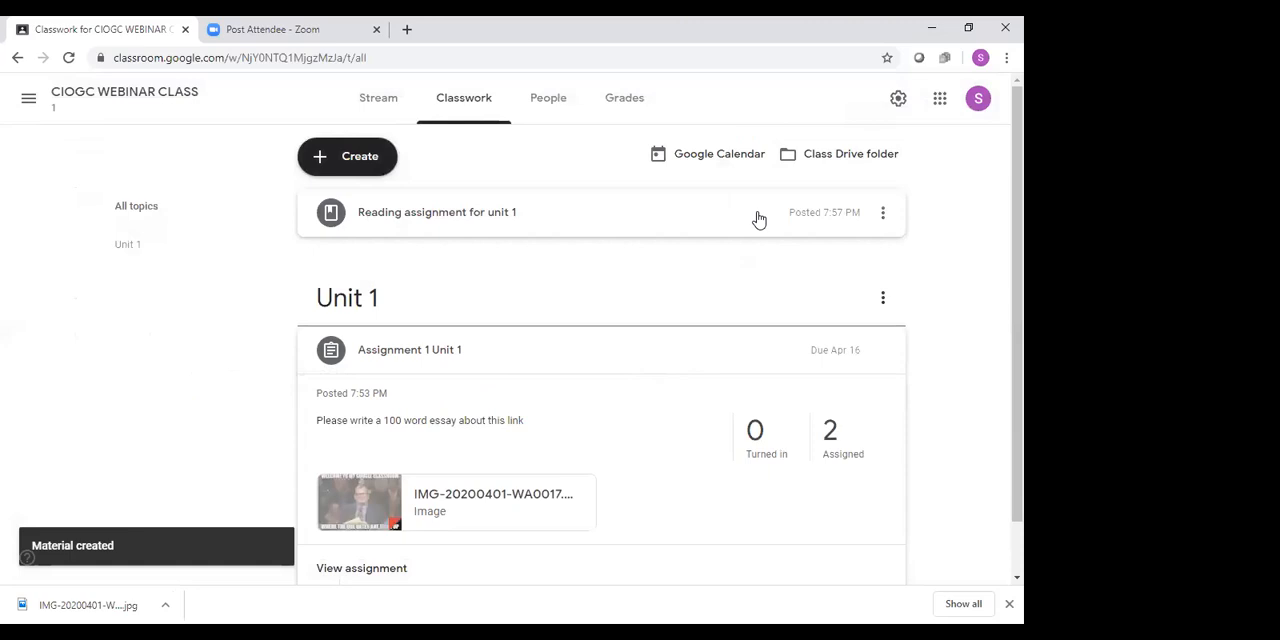
Expand the posted reading material to review its contents and start a new quiz assignment
scroll(763, 269, down, 1)
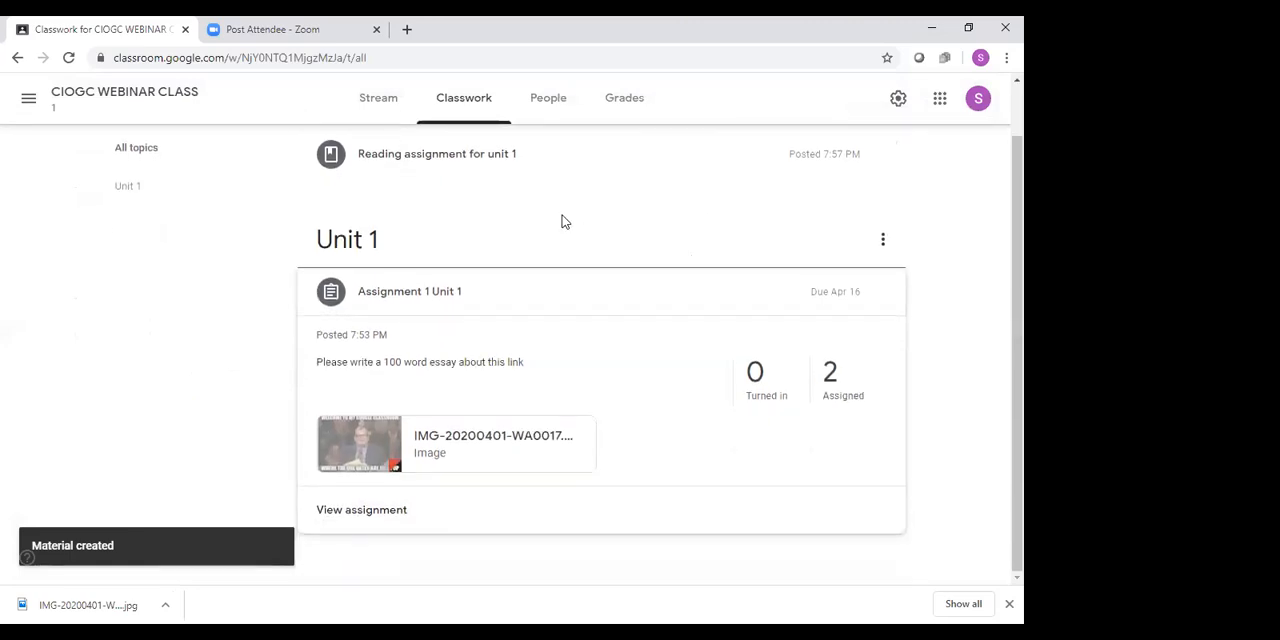
click(476, 160)
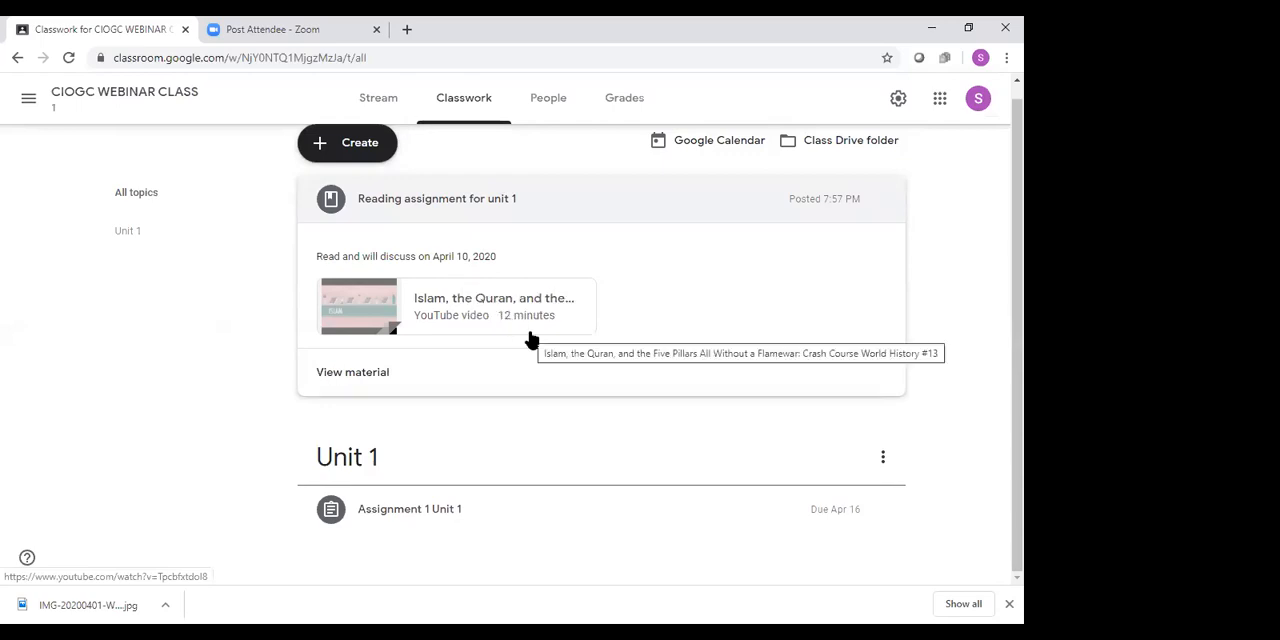
scroll(394, 180, up, 1)
click(360, 160)
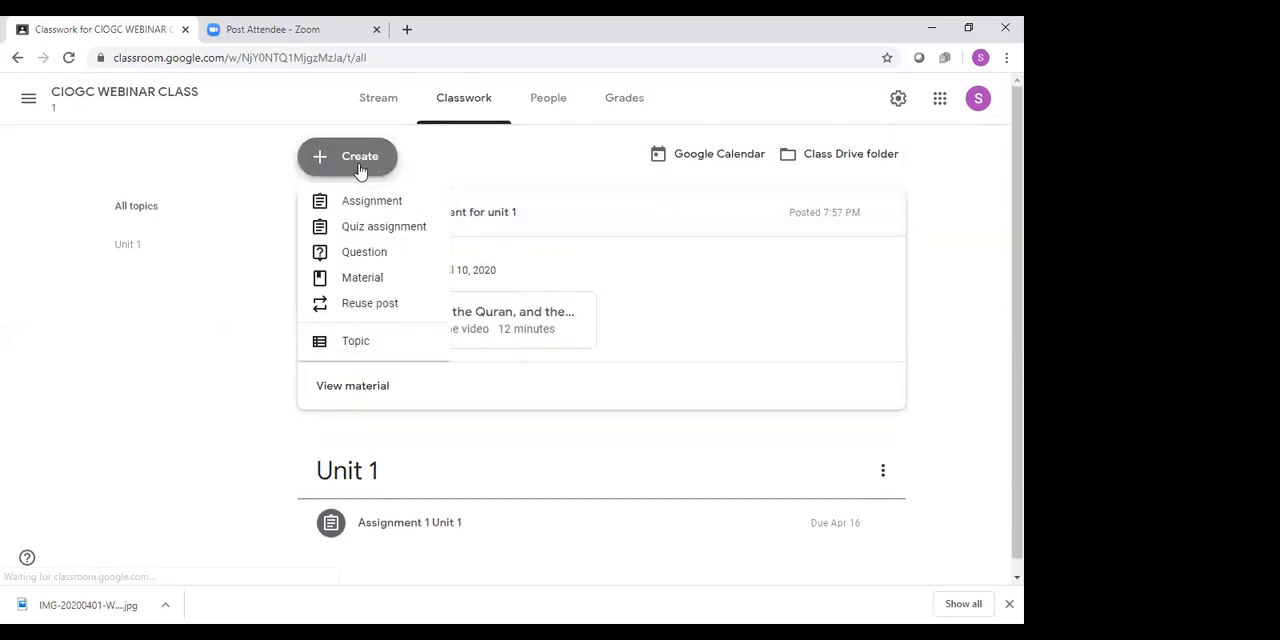
click(382, 228)
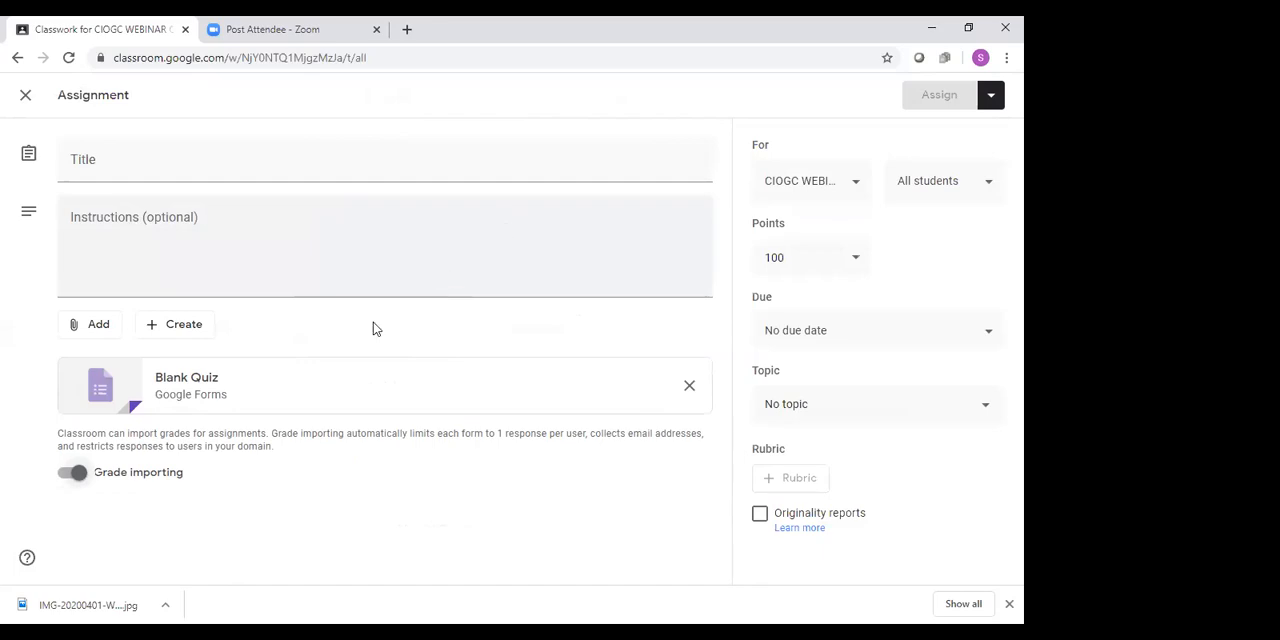
Title the assignment "Unit 1 Quiz"
click(192, 150)
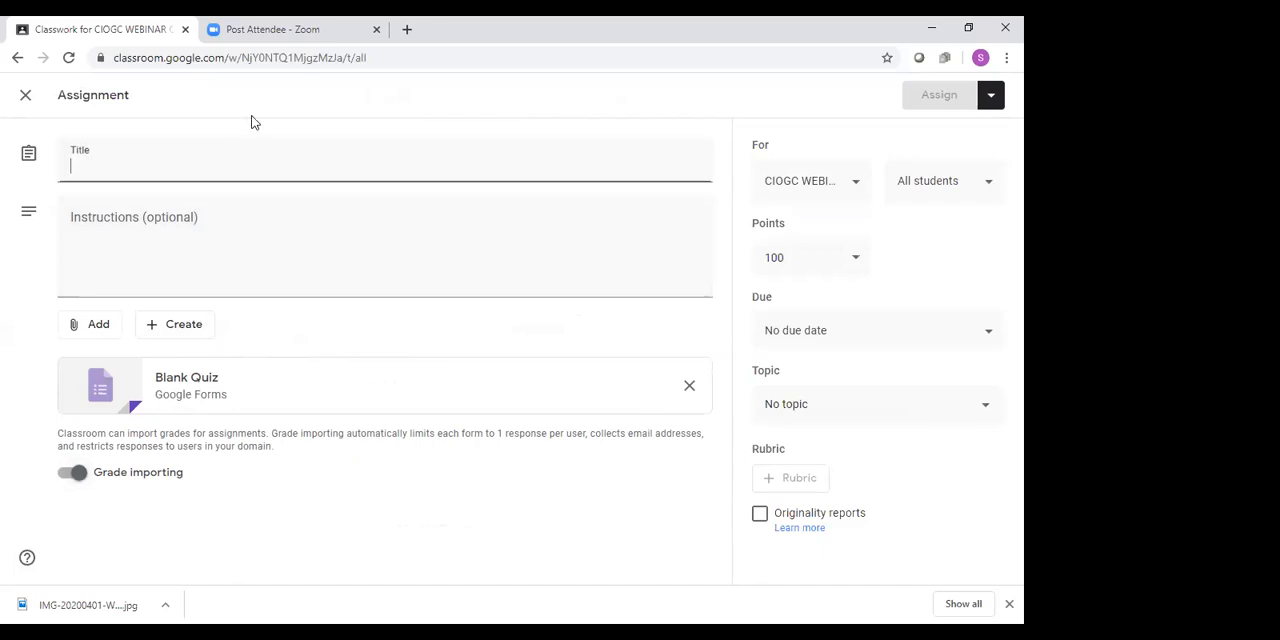
text(Unit 12 Quiz)
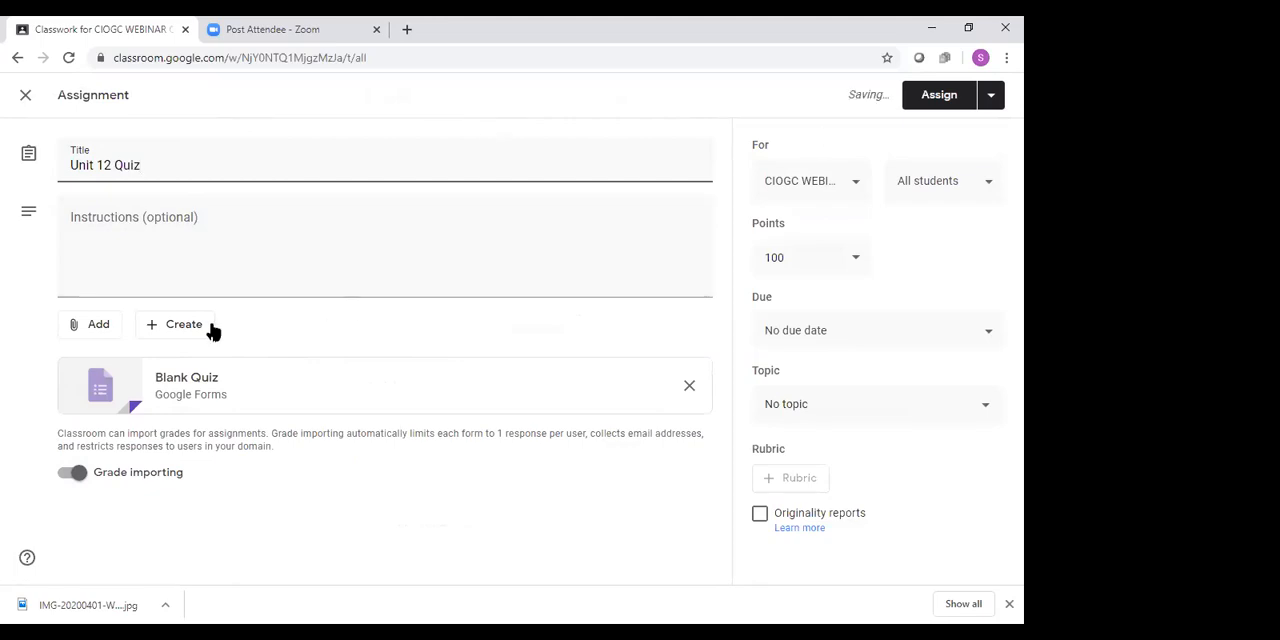
key(BackSpace)
key(BackSpace)
key(BackSpace)
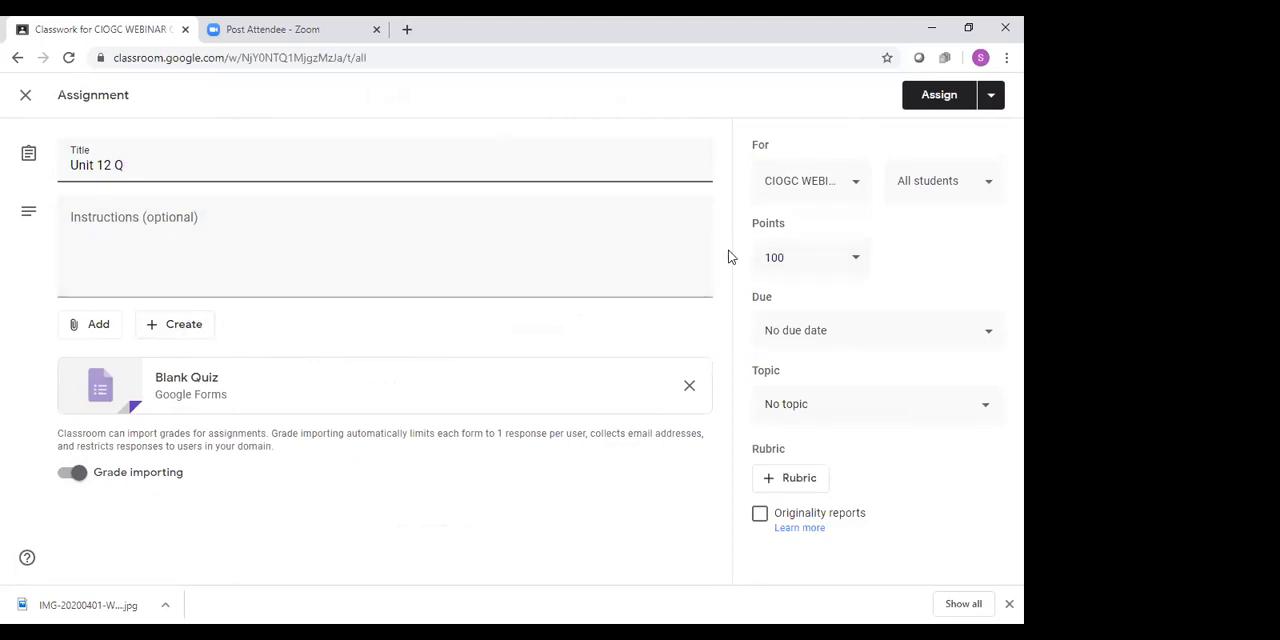
key(BackSpace)
text(Quiz)
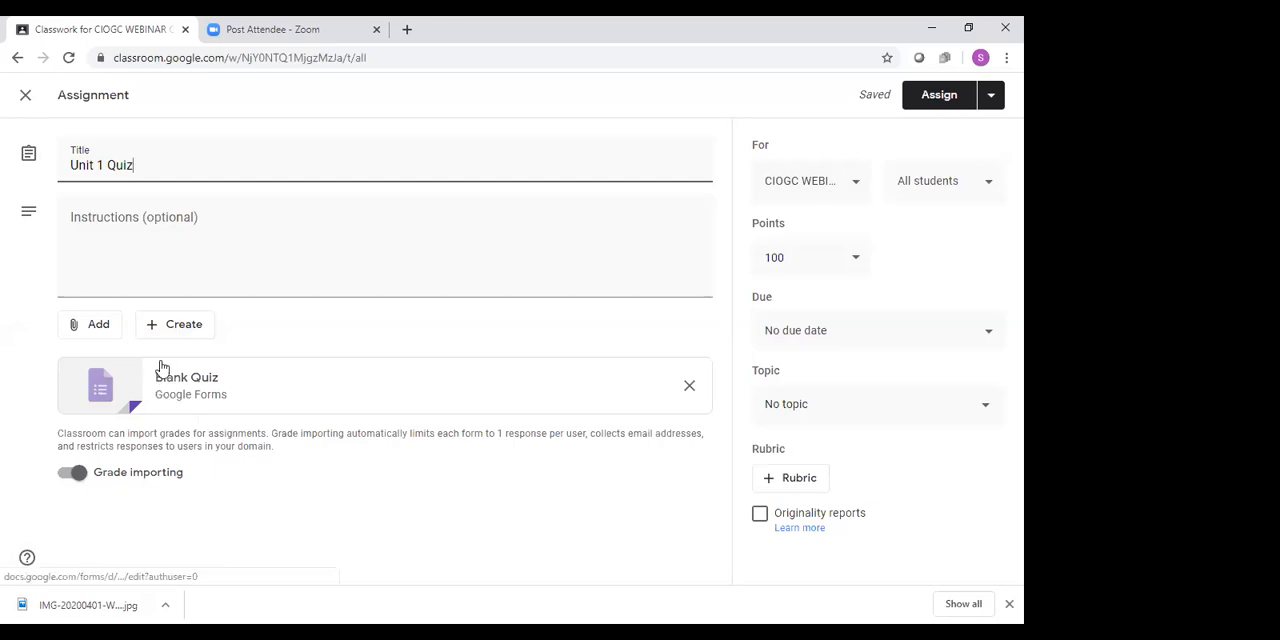
Create a new Google Docs document as an attachment to the assignment and close it to return to Classroom
click(175, 326)
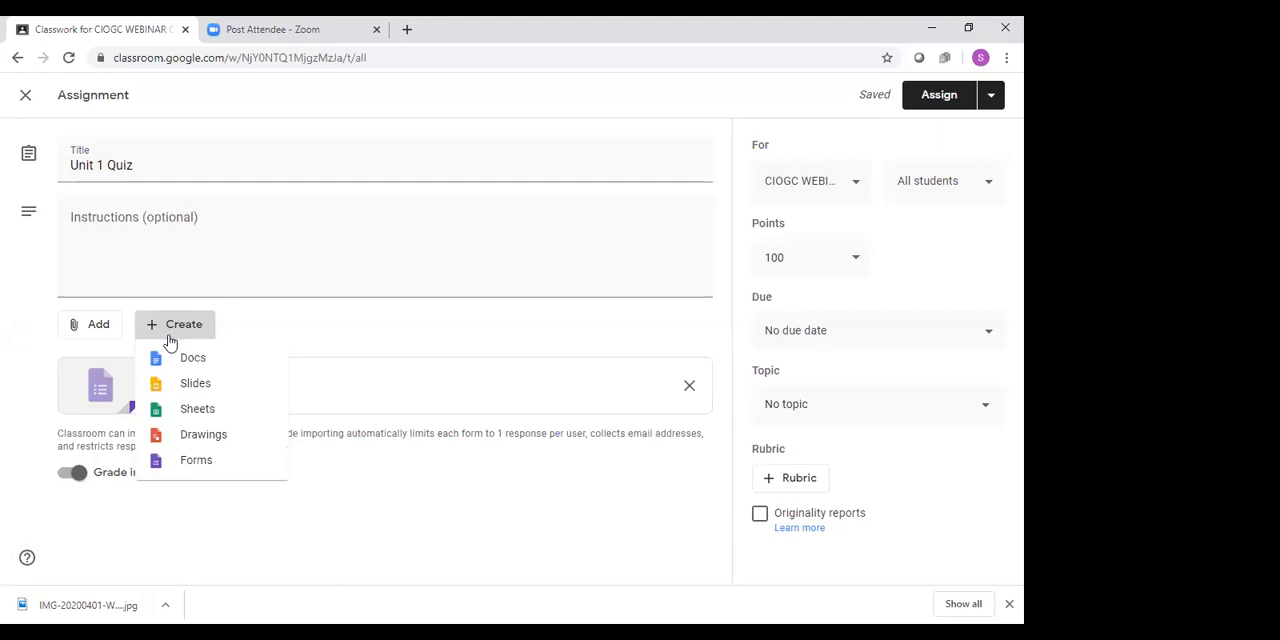
click(181, 358)
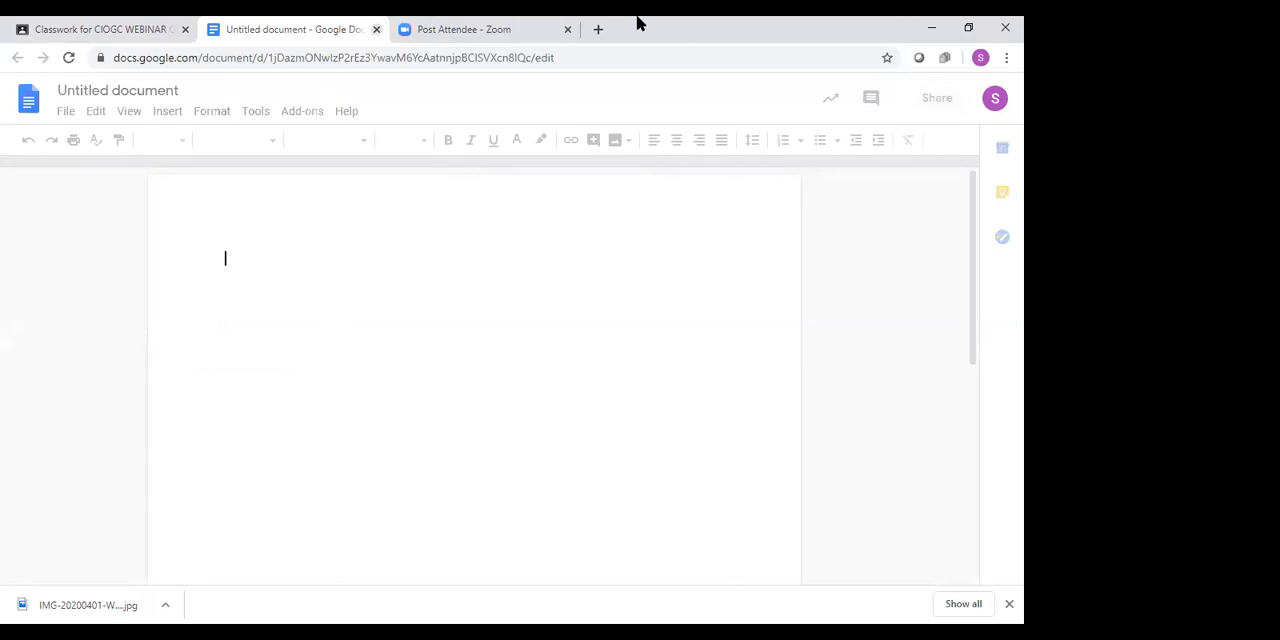
key(ctrl+w)
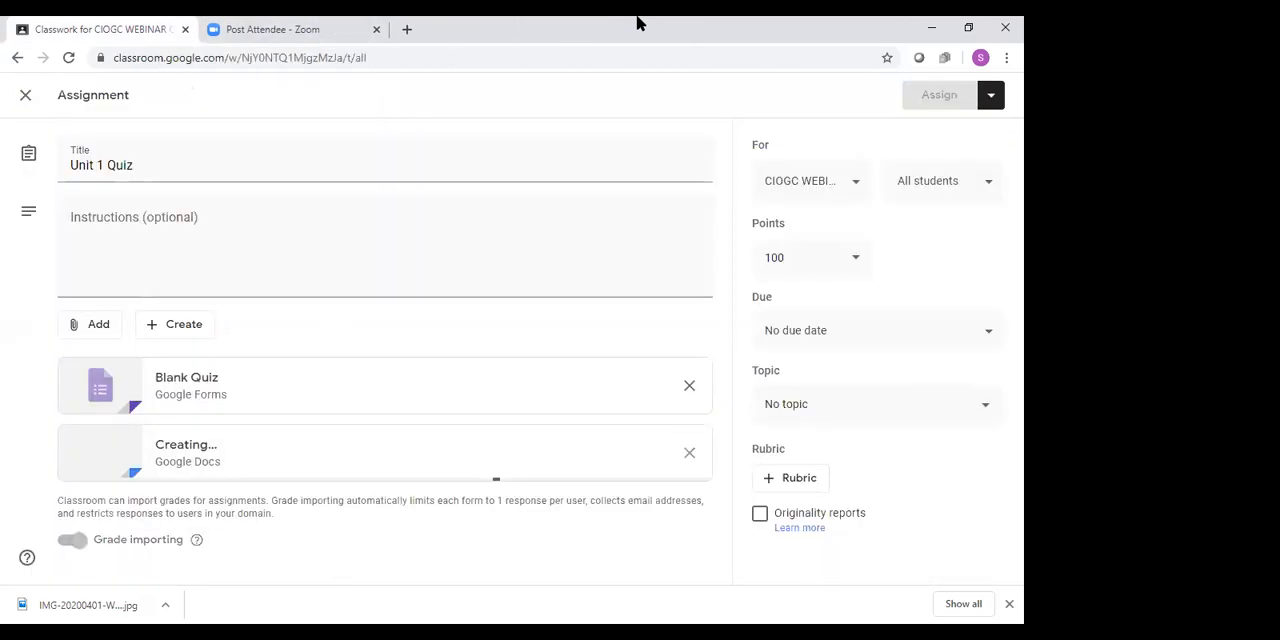
Create a new Google Forms attachment for the assignment and dismiss the tip about reusing questions
click(164, 326)
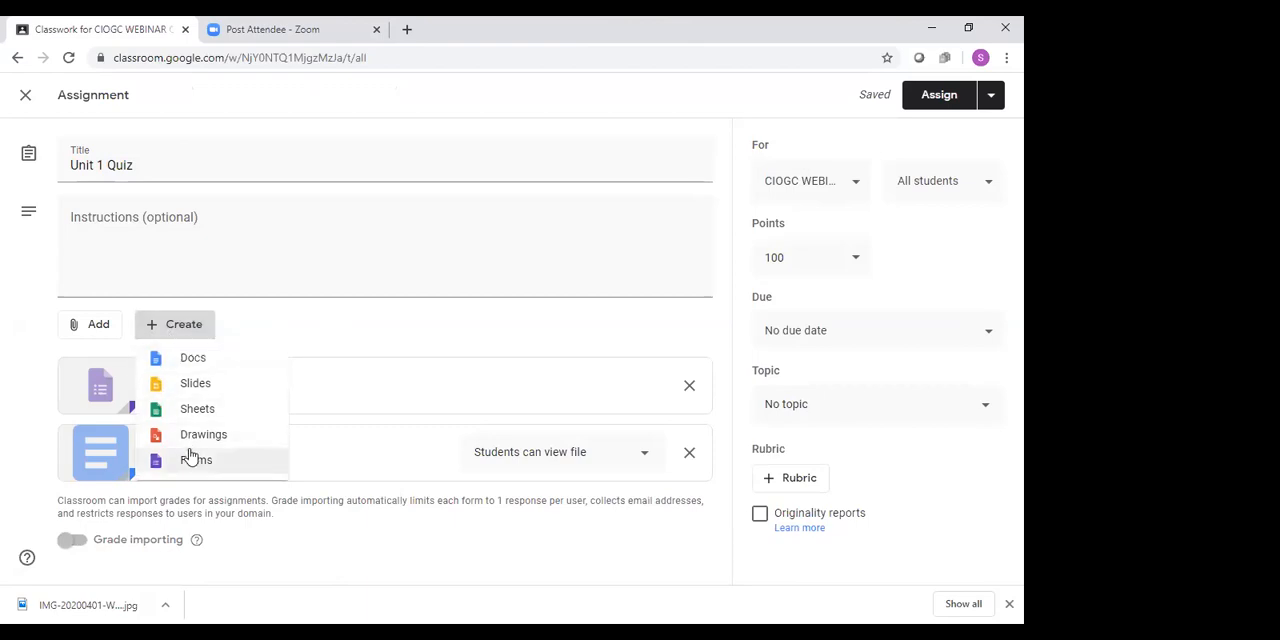
click(190, 458)
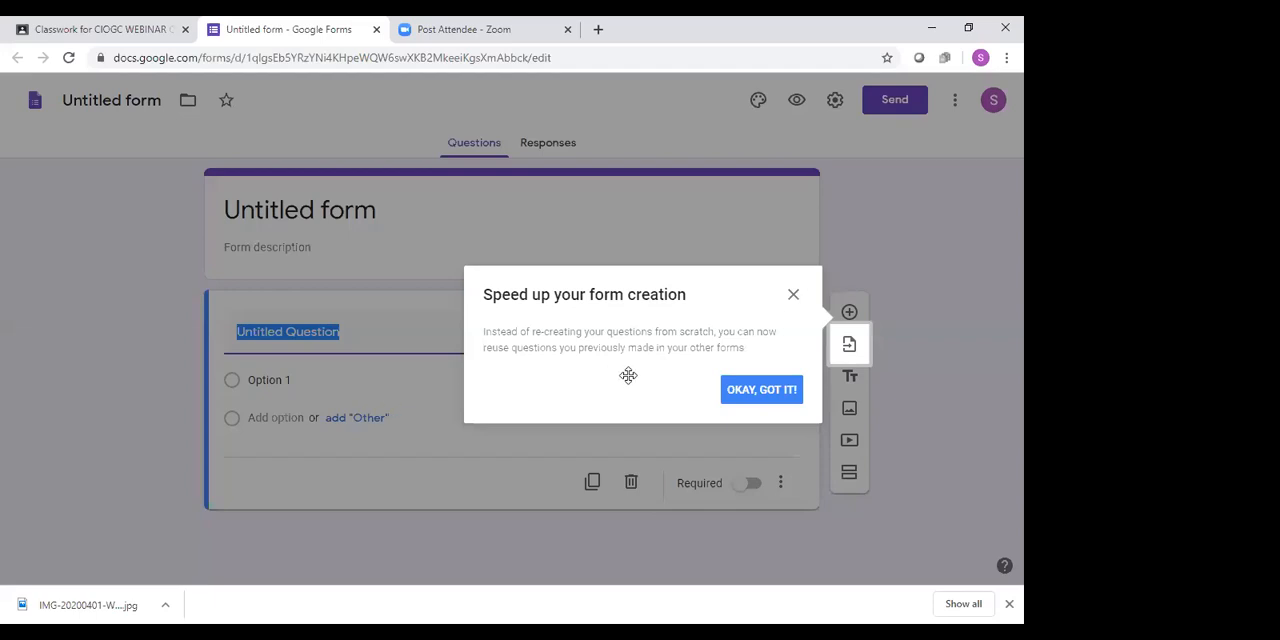
click(760, 392)
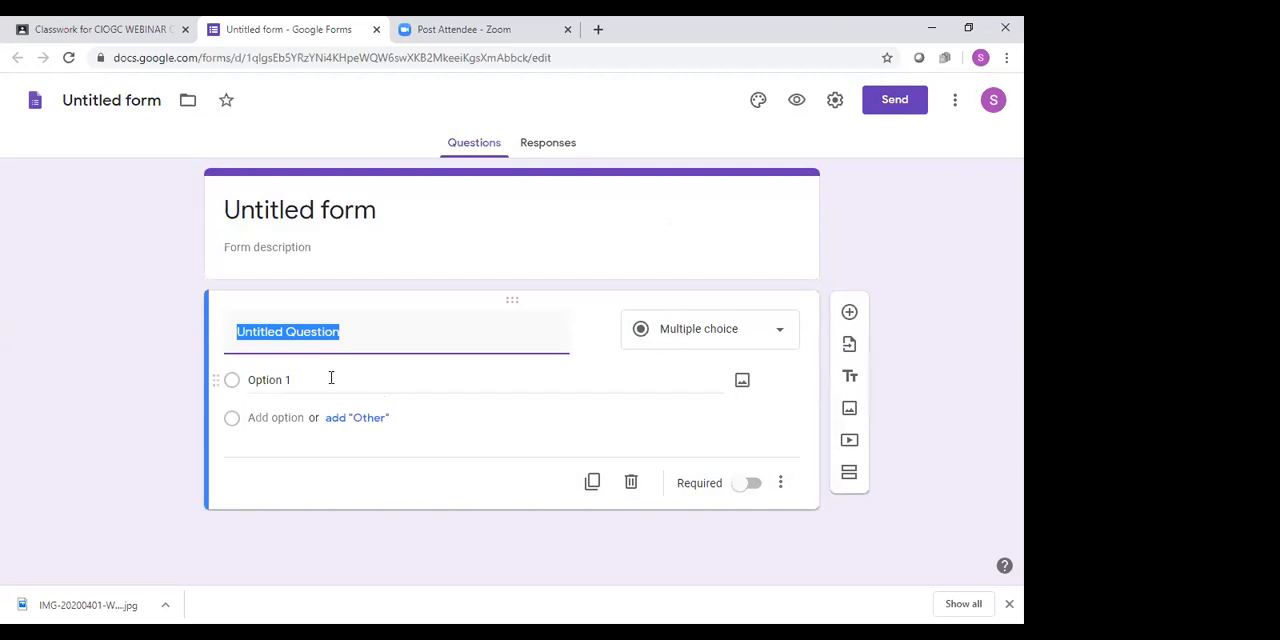
Enter "What is CIOGC?" as a multiple choice question and add a second blank question to the form
click(779, 335)
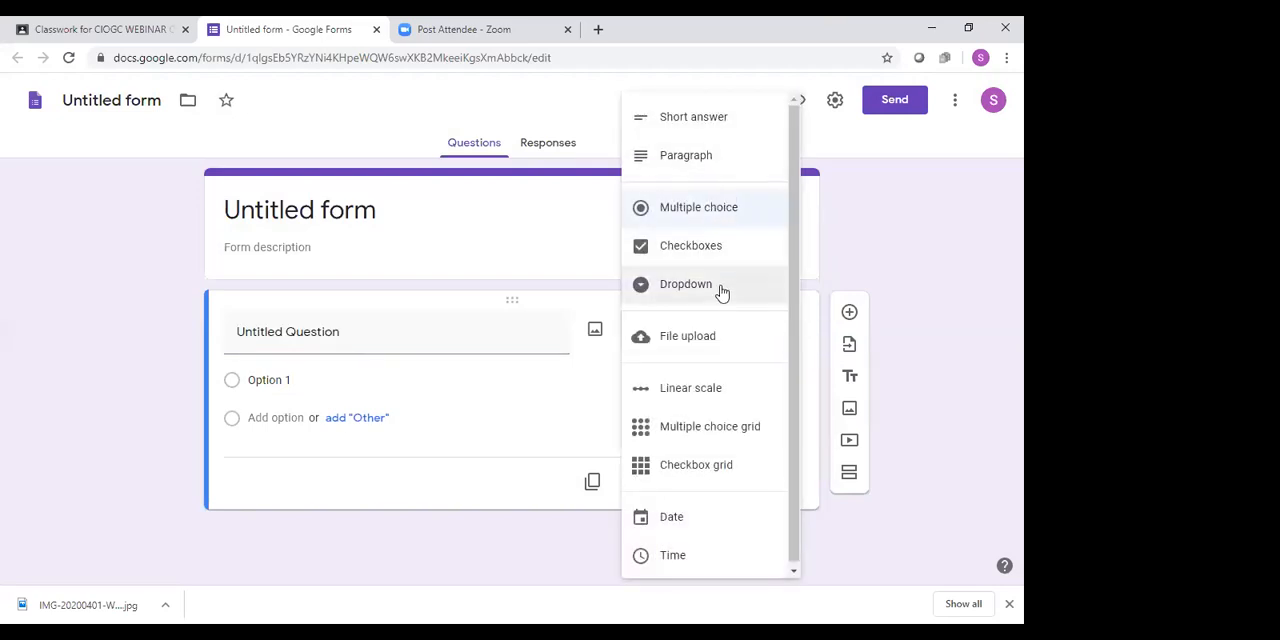
click(722, 210)
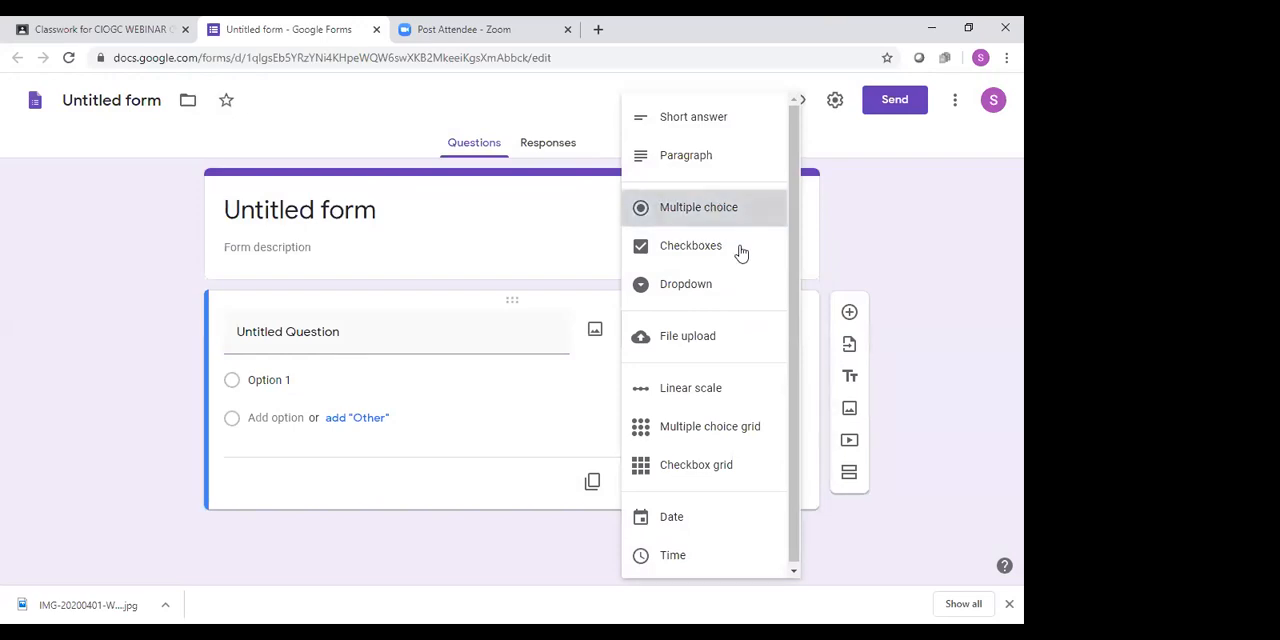
click(379, 341)
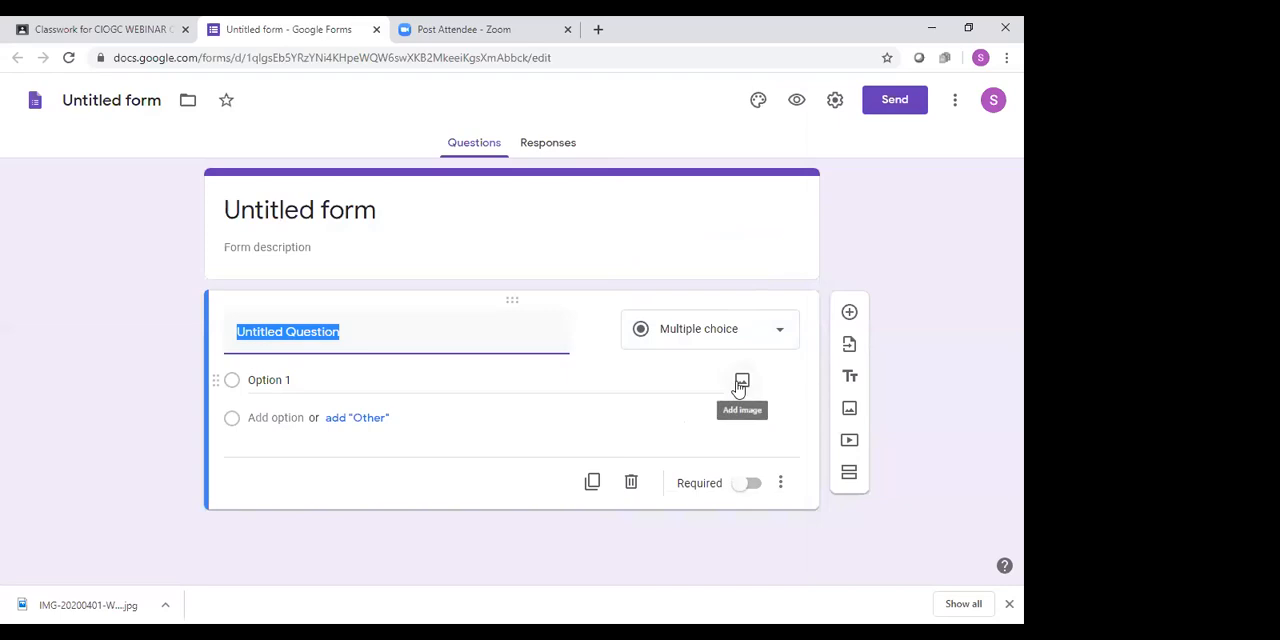
text(What is C)
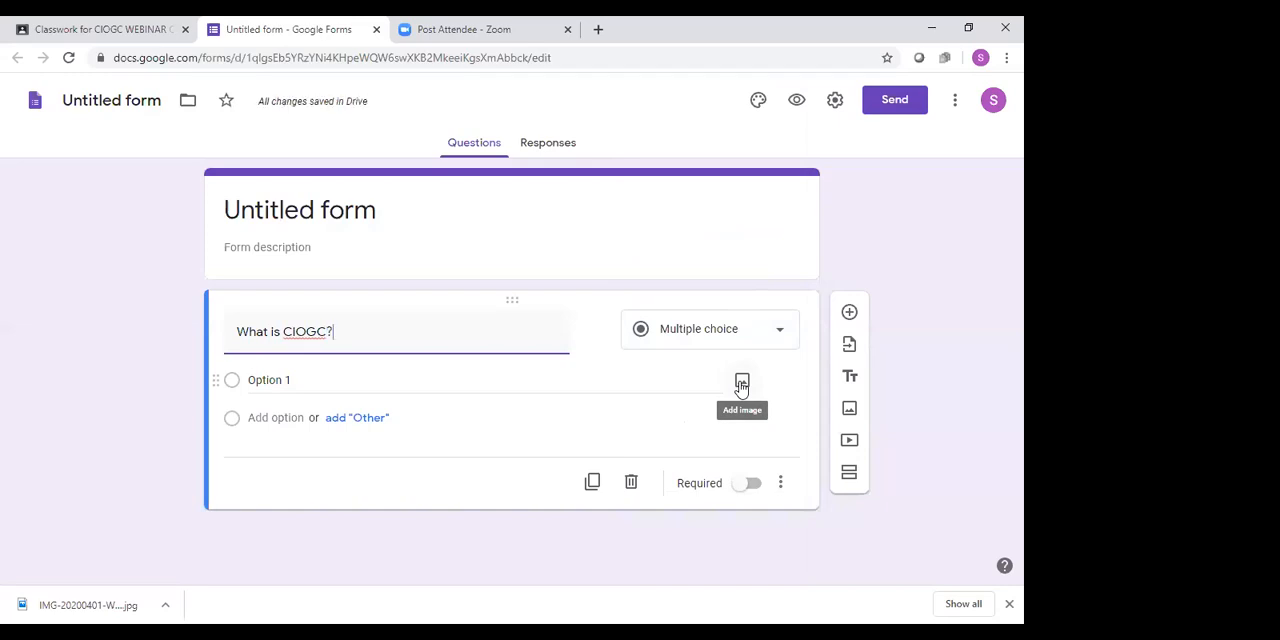
click(848, 314)
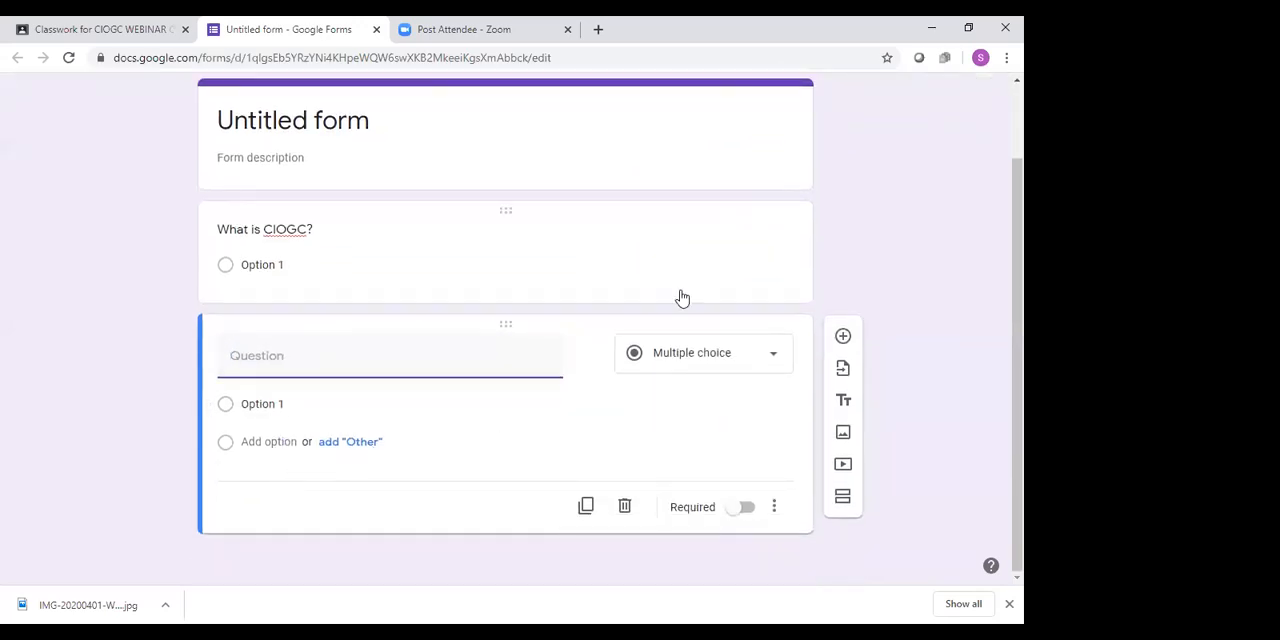
Check the form's responses view and examine the options for sending the form without sending it
scroll(932, 222, up, 1)
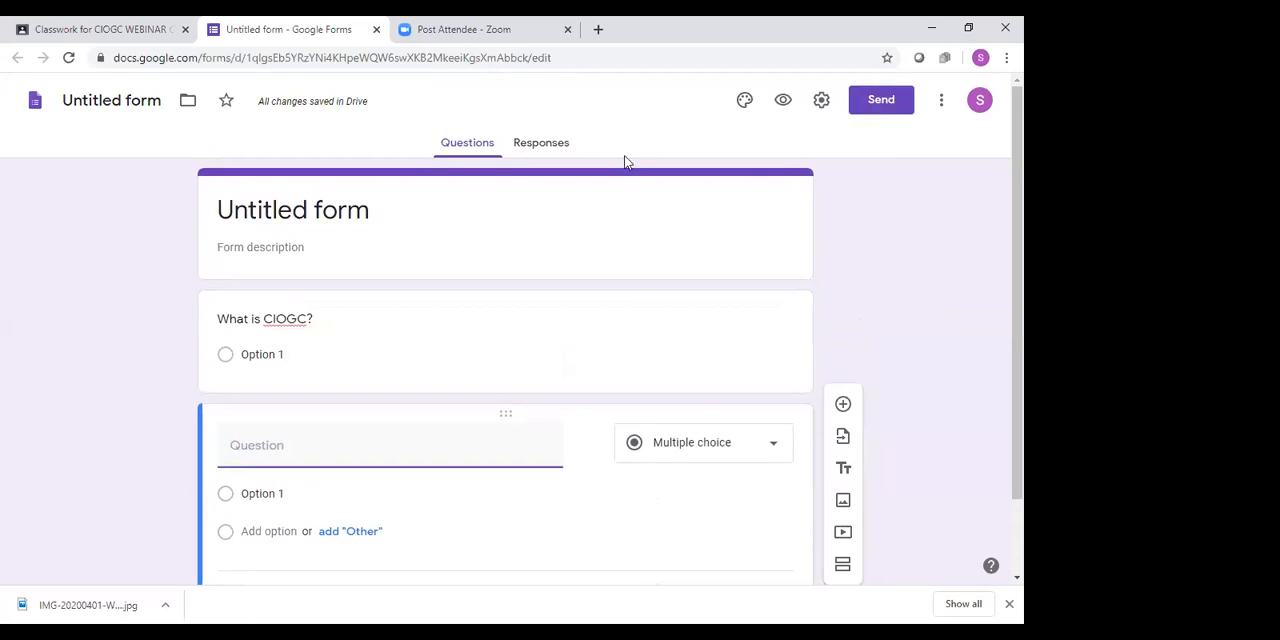
click(527, 150)
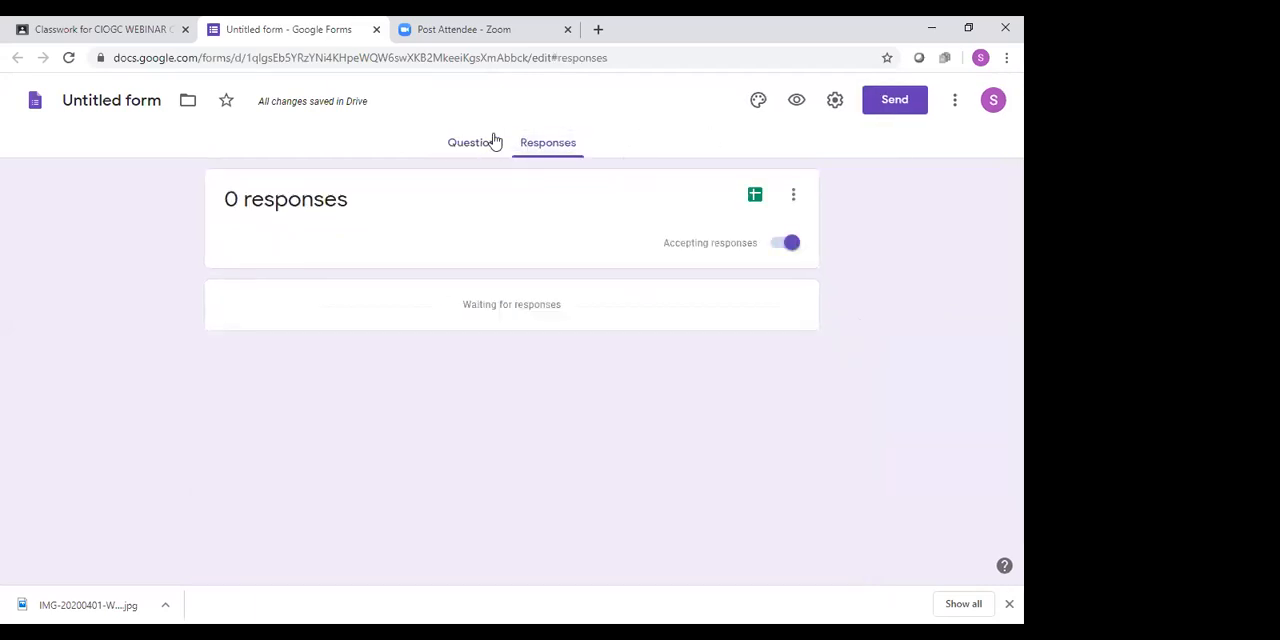
click(460, 143)
click(884, 104)
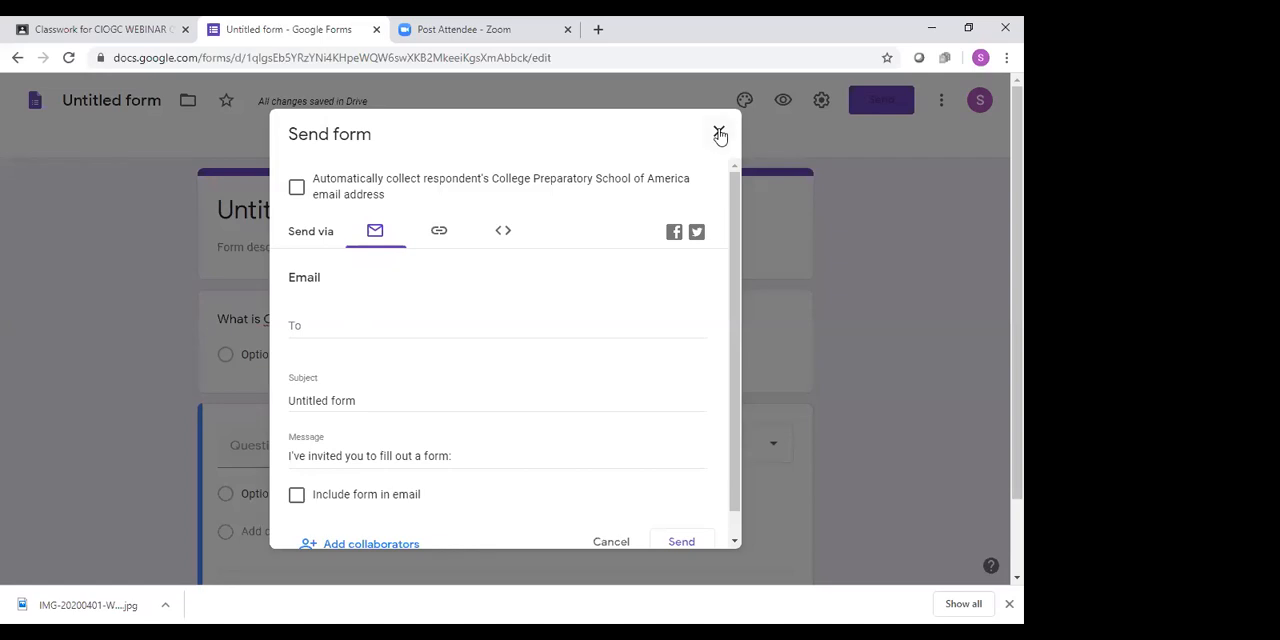
scroll(709, 176, down, 1)
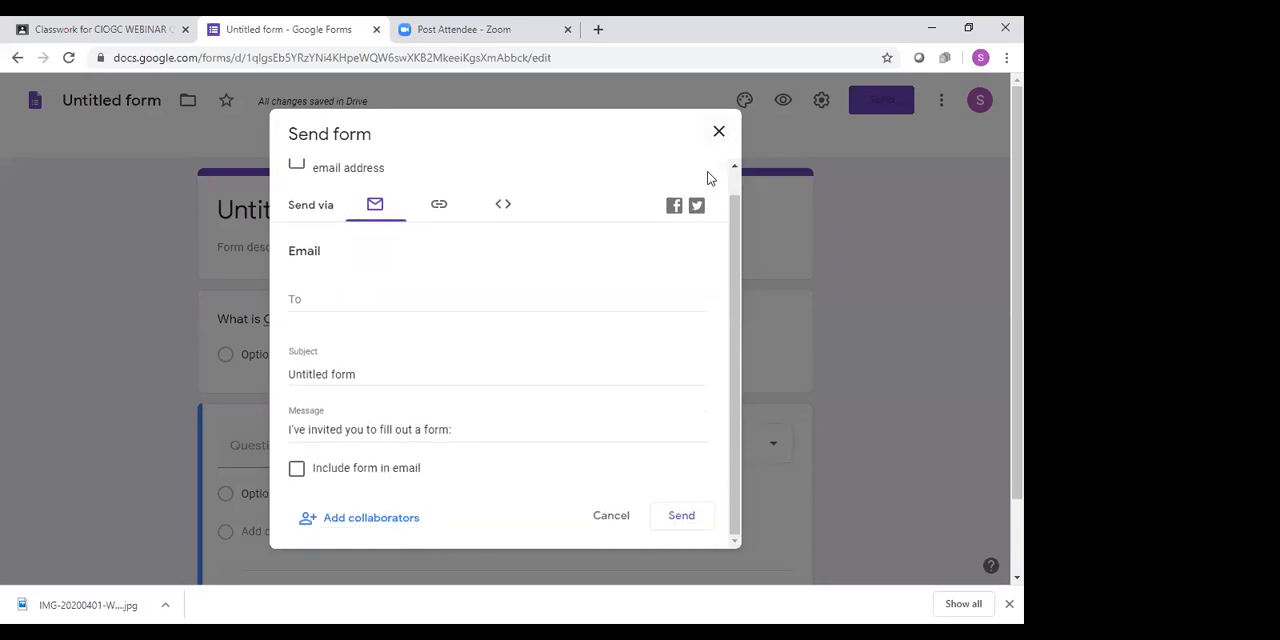
scroll(709, 176, down, 1)
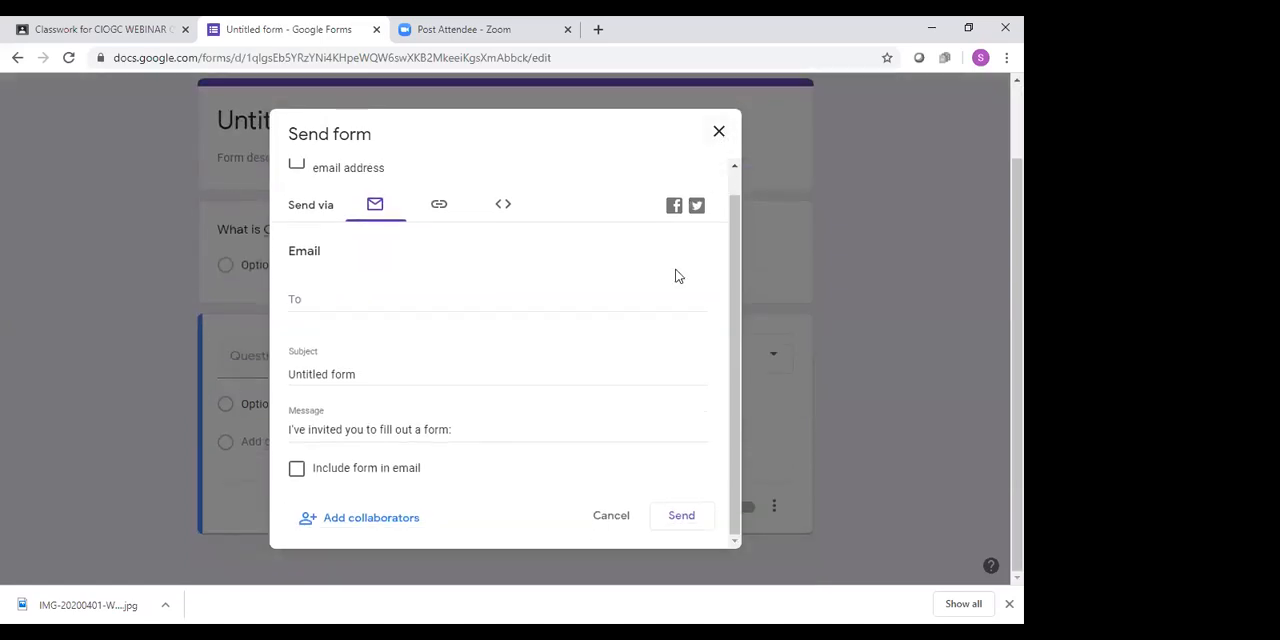
click(719, 132)
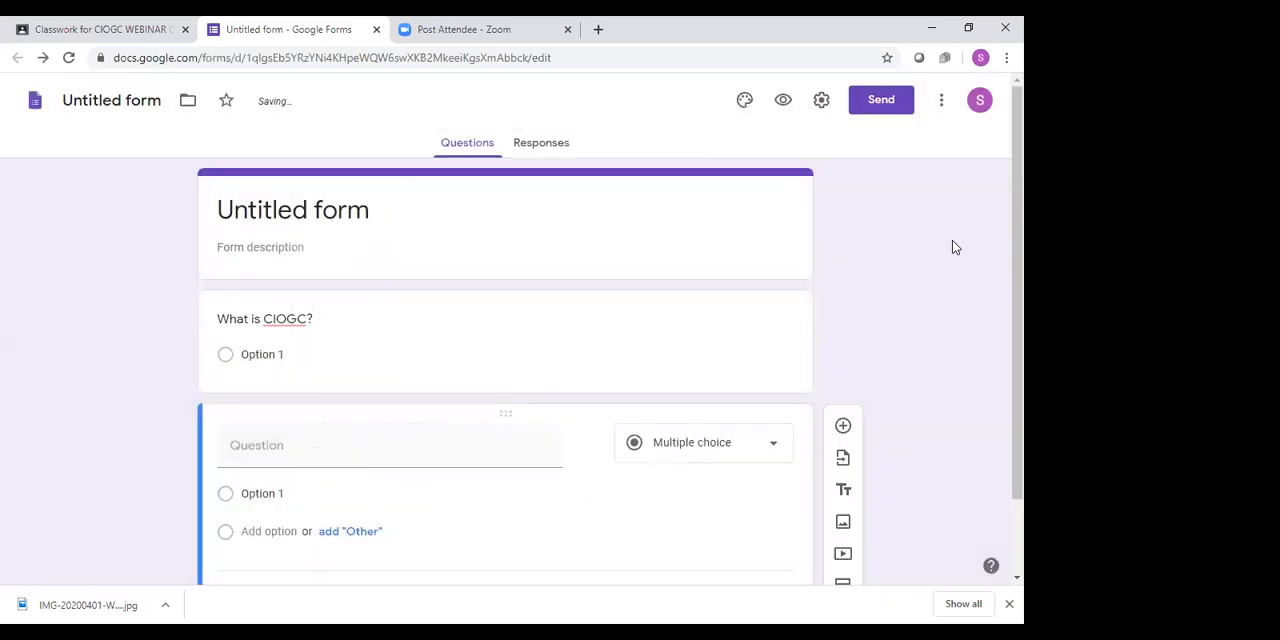
scroll(936, 257, down, 1)
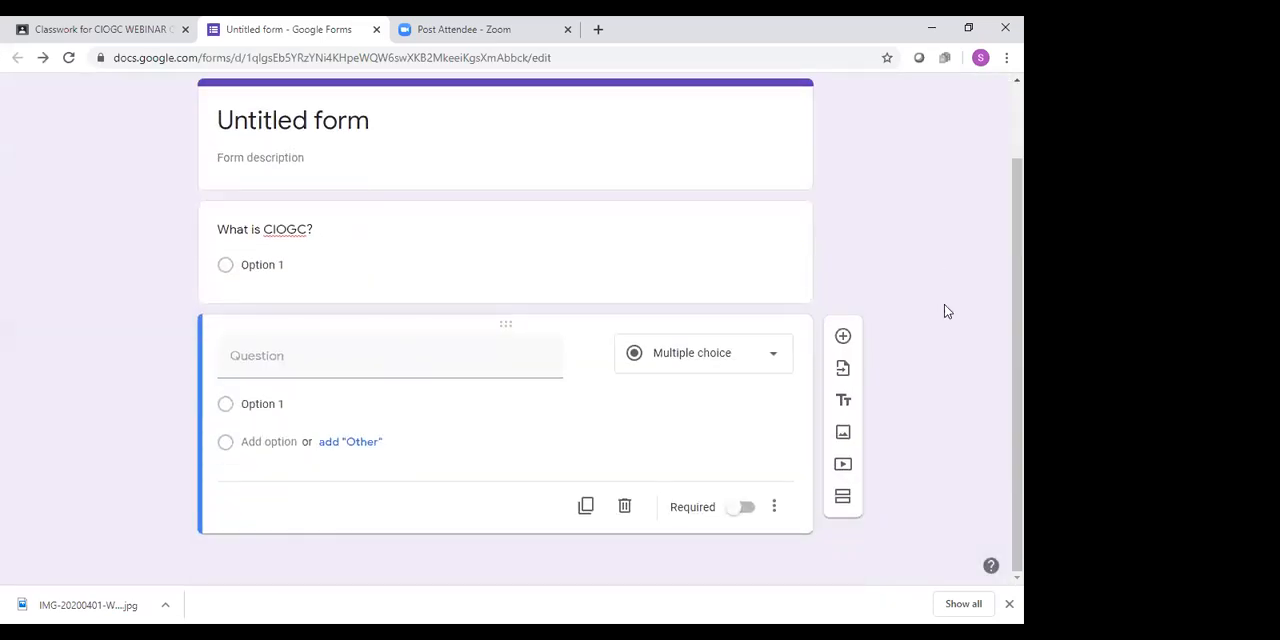
scroll(900, 300, up, 1)
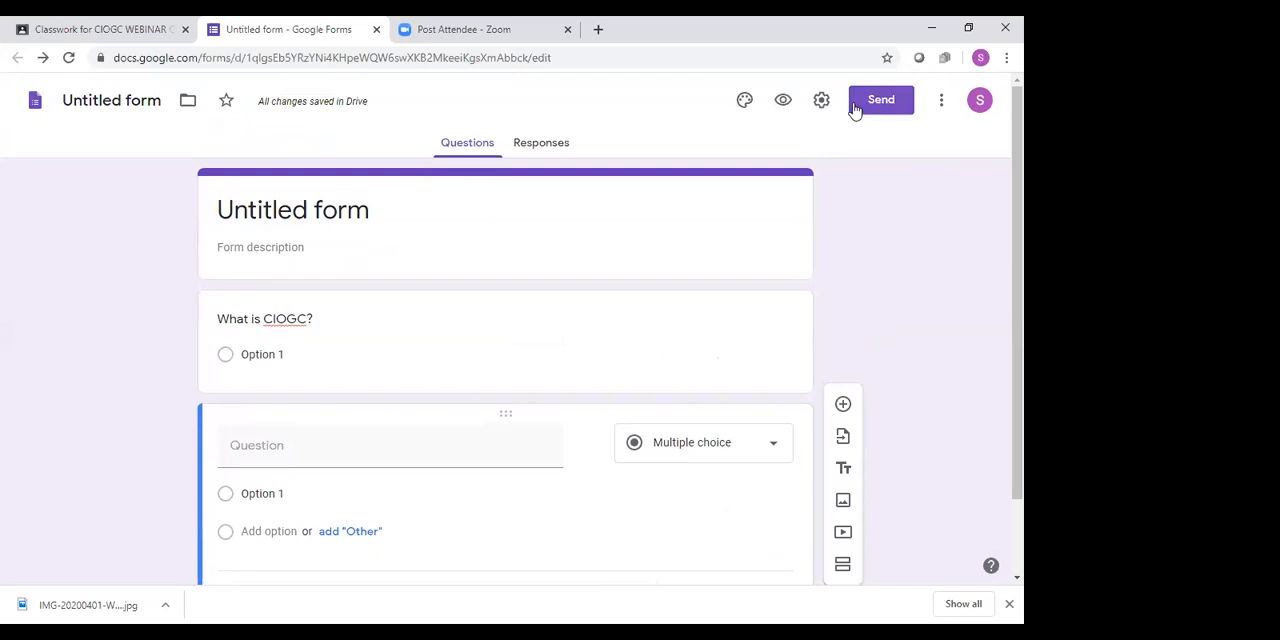
scroll(896, 276, down, 1)
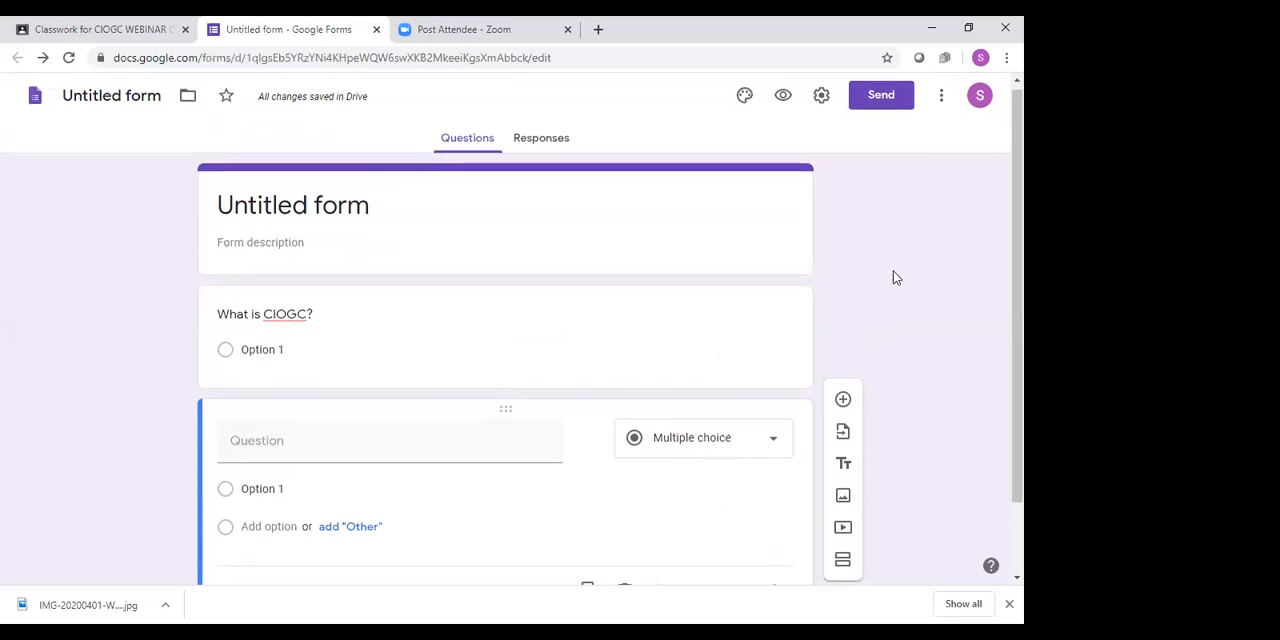
scroll(896, 278, down, 1)
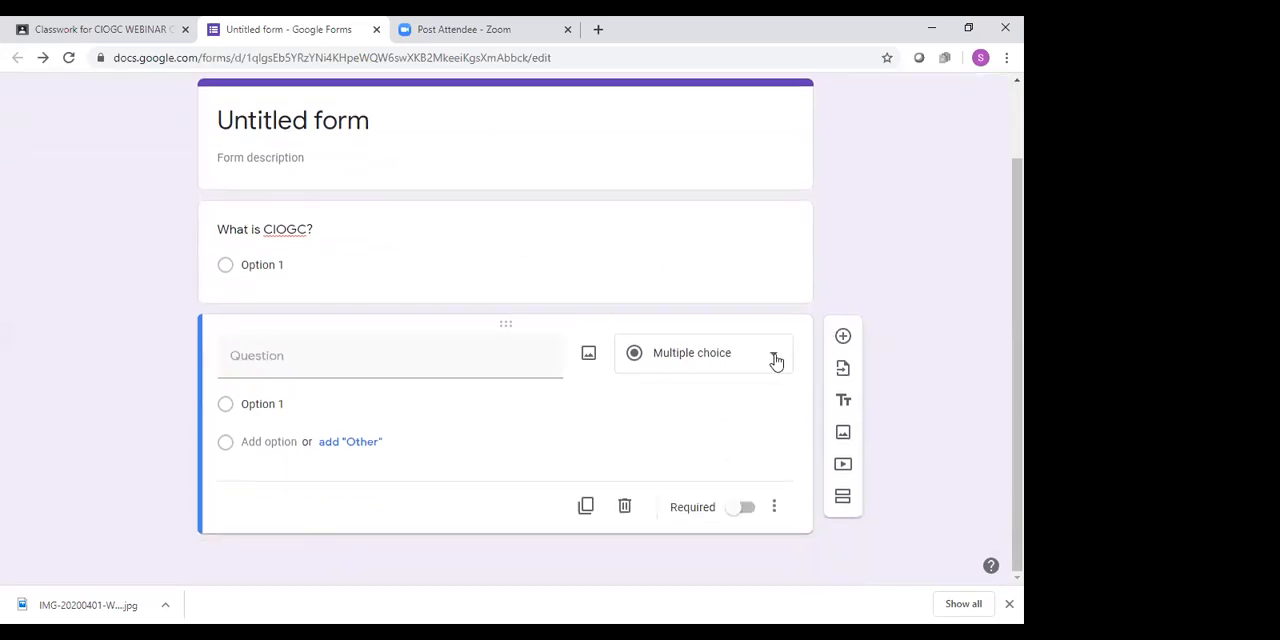
scroll(896, 298, up, 1)
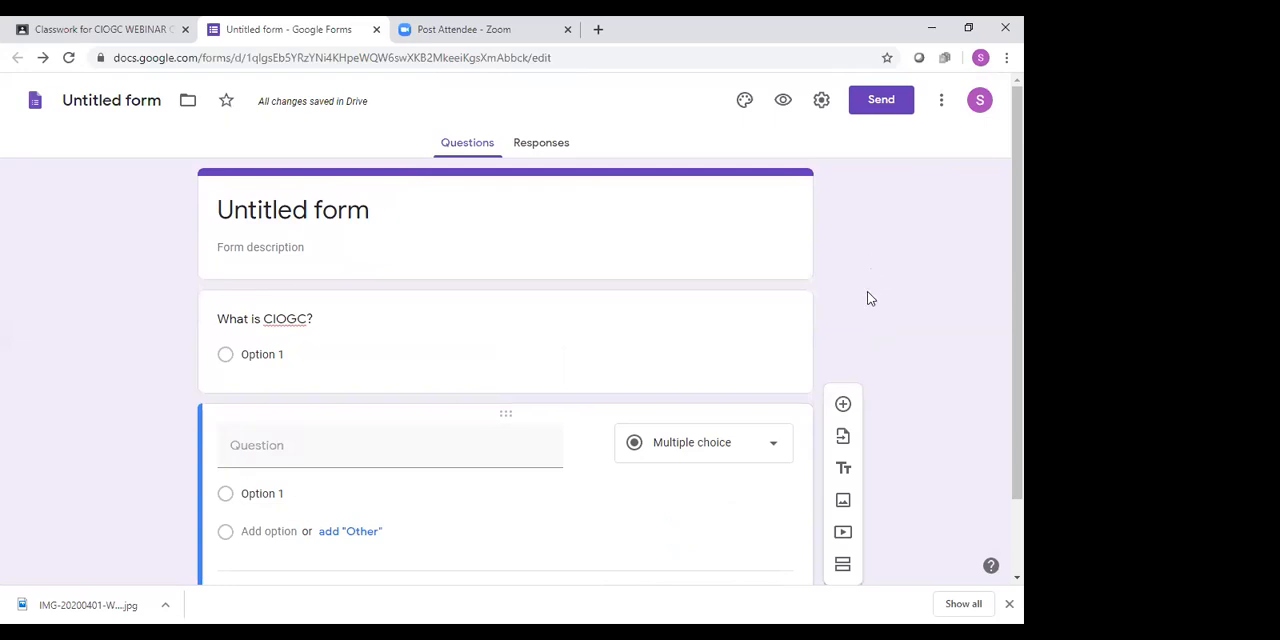
scroll(868, 295, down, 1)
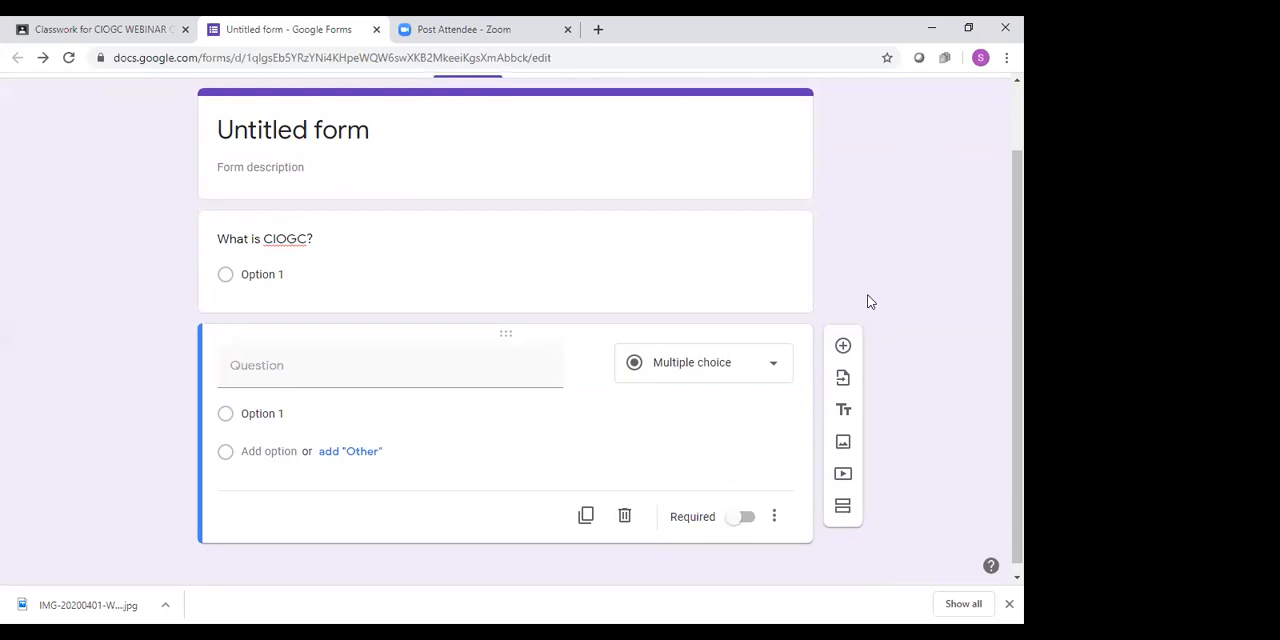
scroll(868, 300, up, 1)
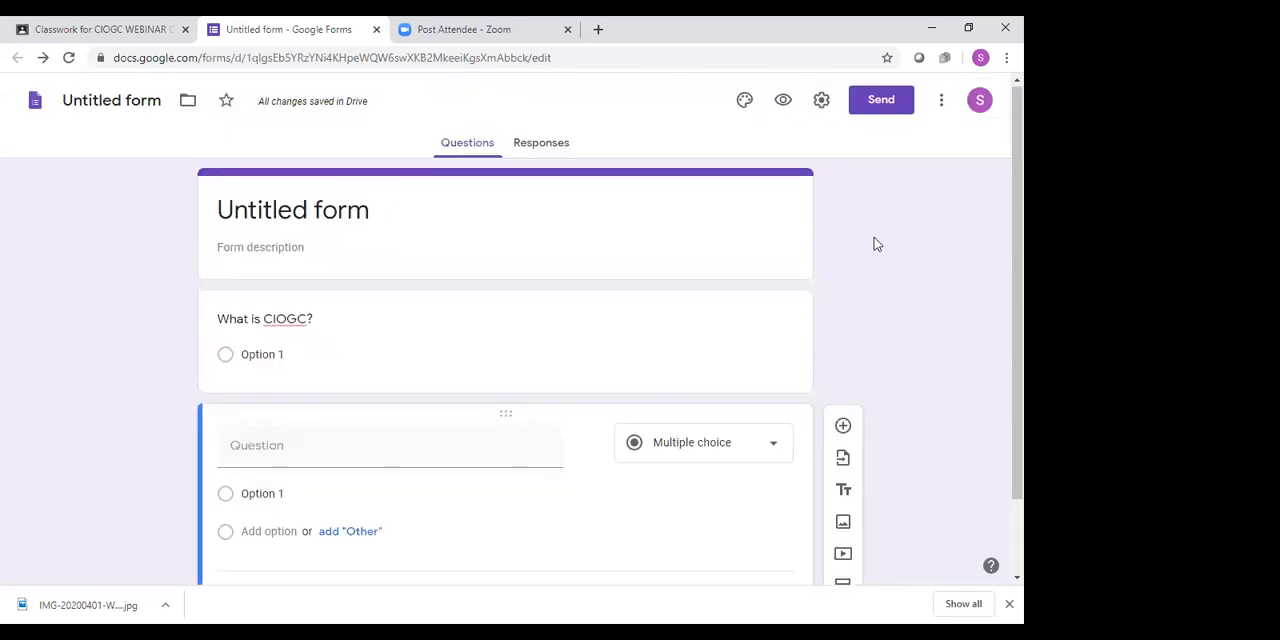
Send the form by email to two suggested school contacts, keeping the default subject and message
click(876, 102)
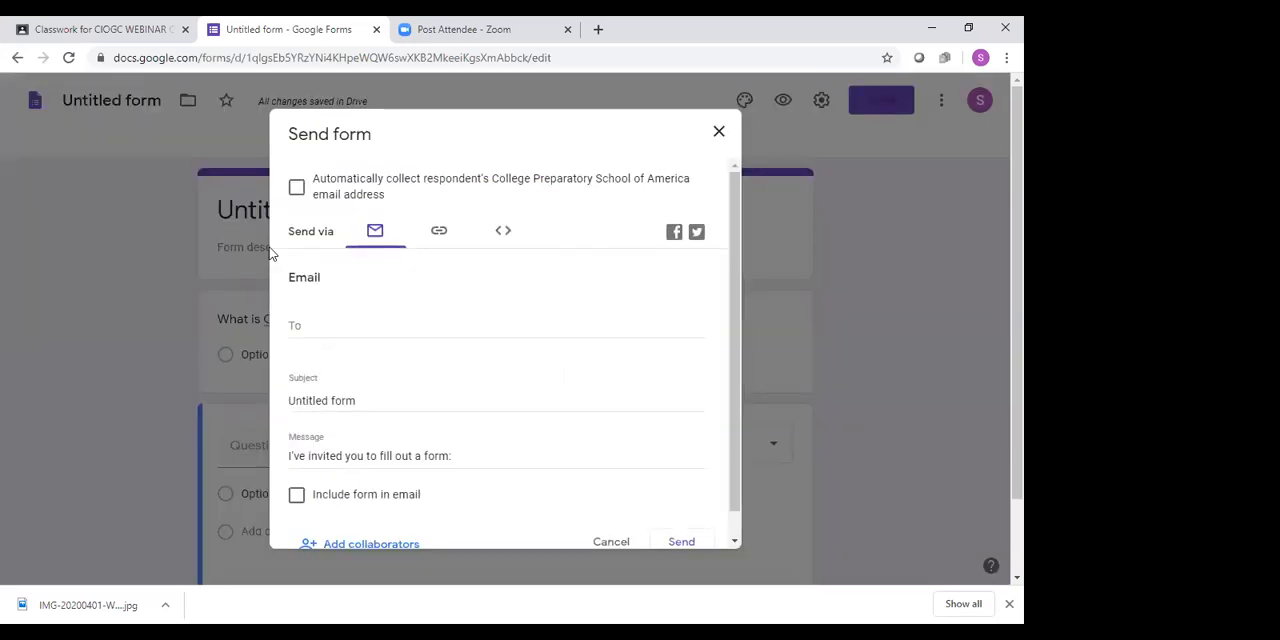
click(347, 323)
text(jun)
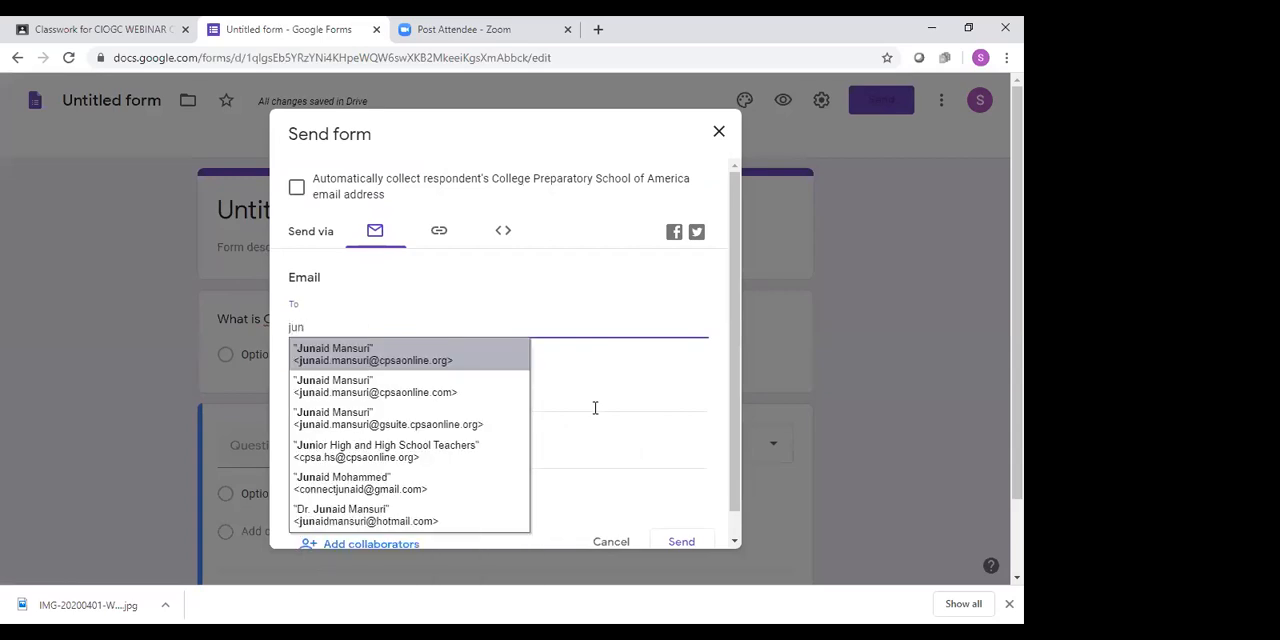
click(480, 360)
text(asim)
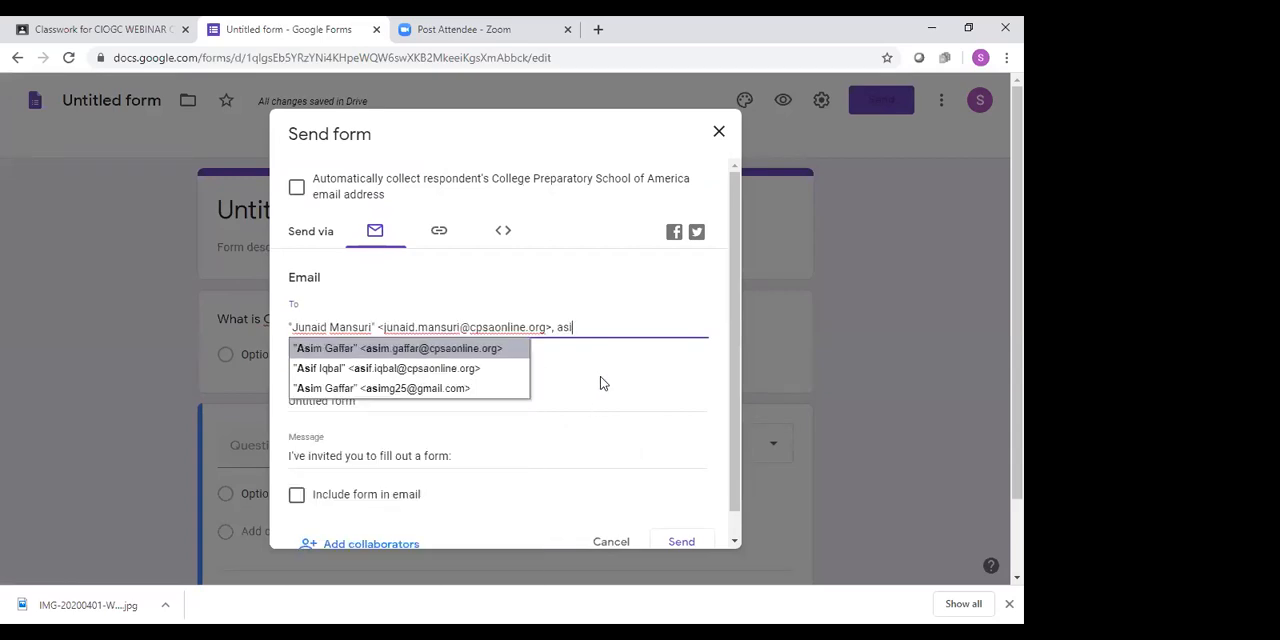
click(469, 354)
scroll(667, 406, down, 1)
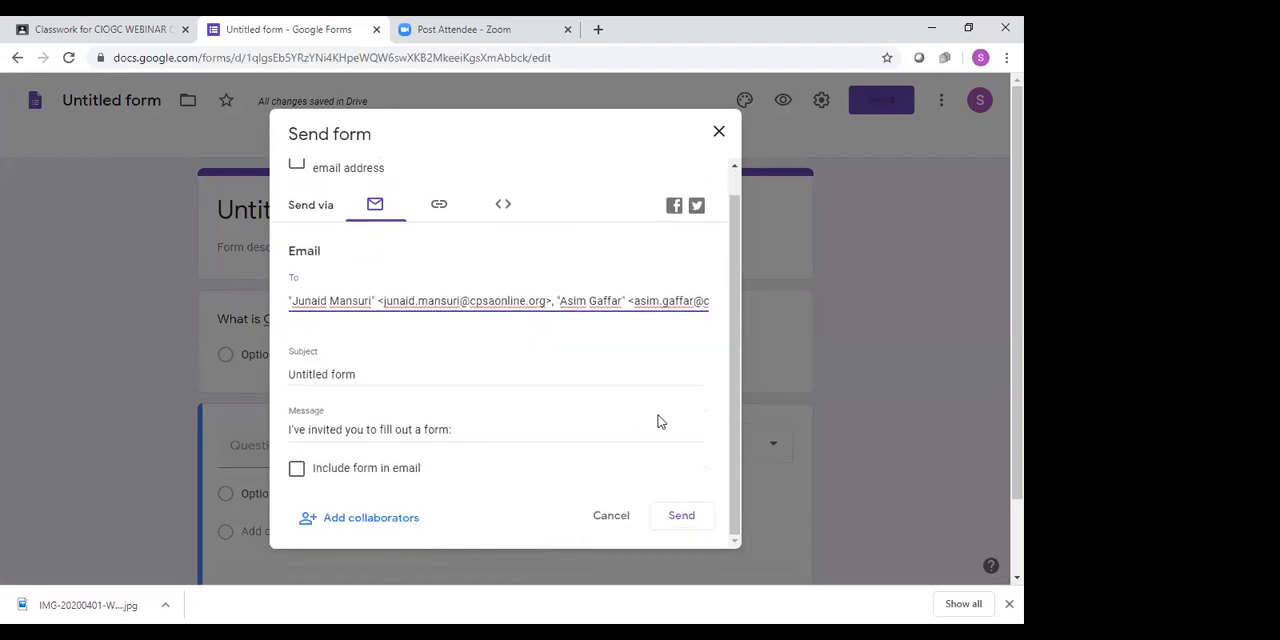
click(688, 519)
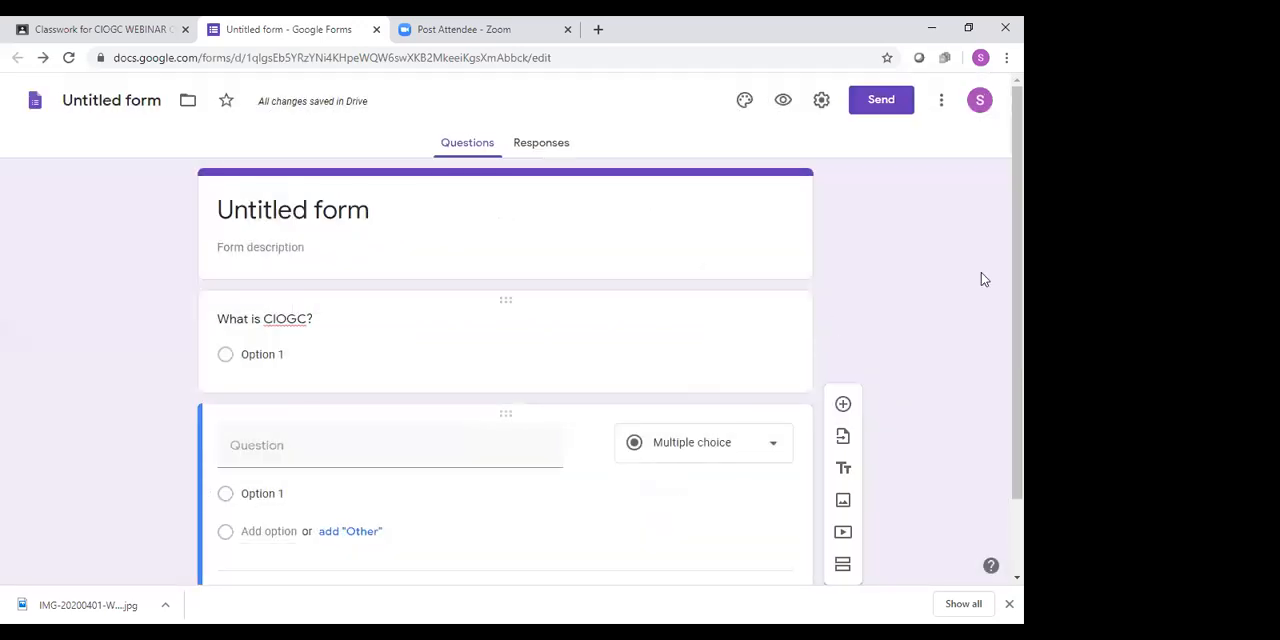
scroll(913, 262, down, 1)
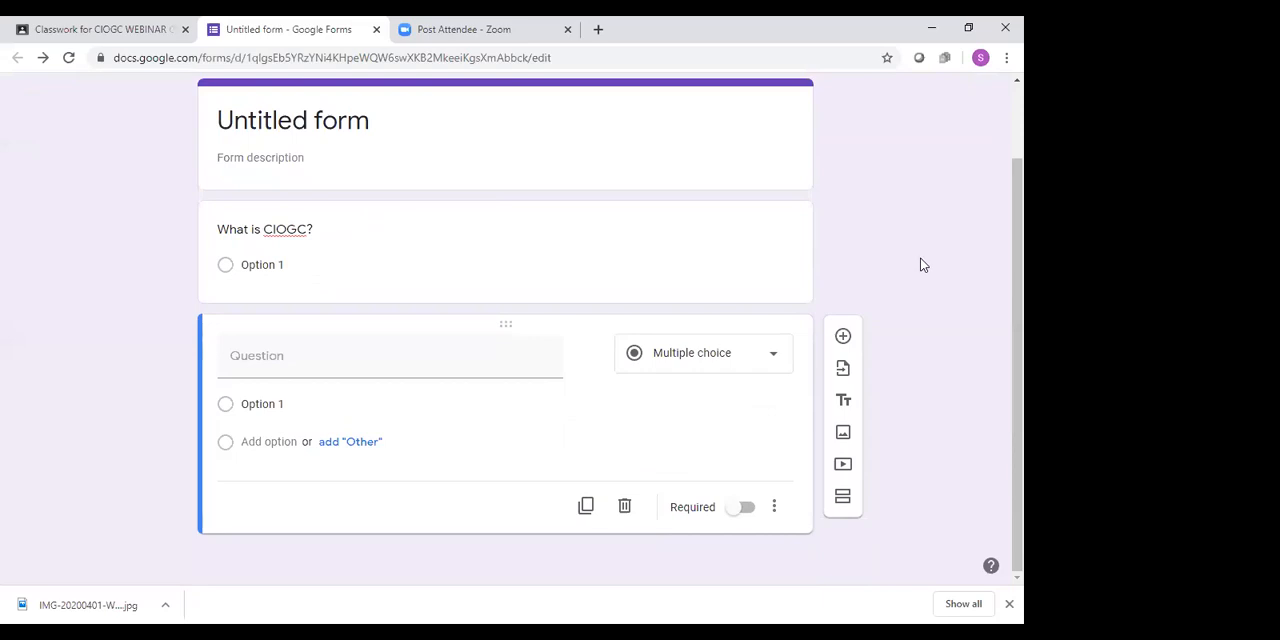
scroll(741, 190, up, 1)
right_click(742, 189)
click(663, 118)
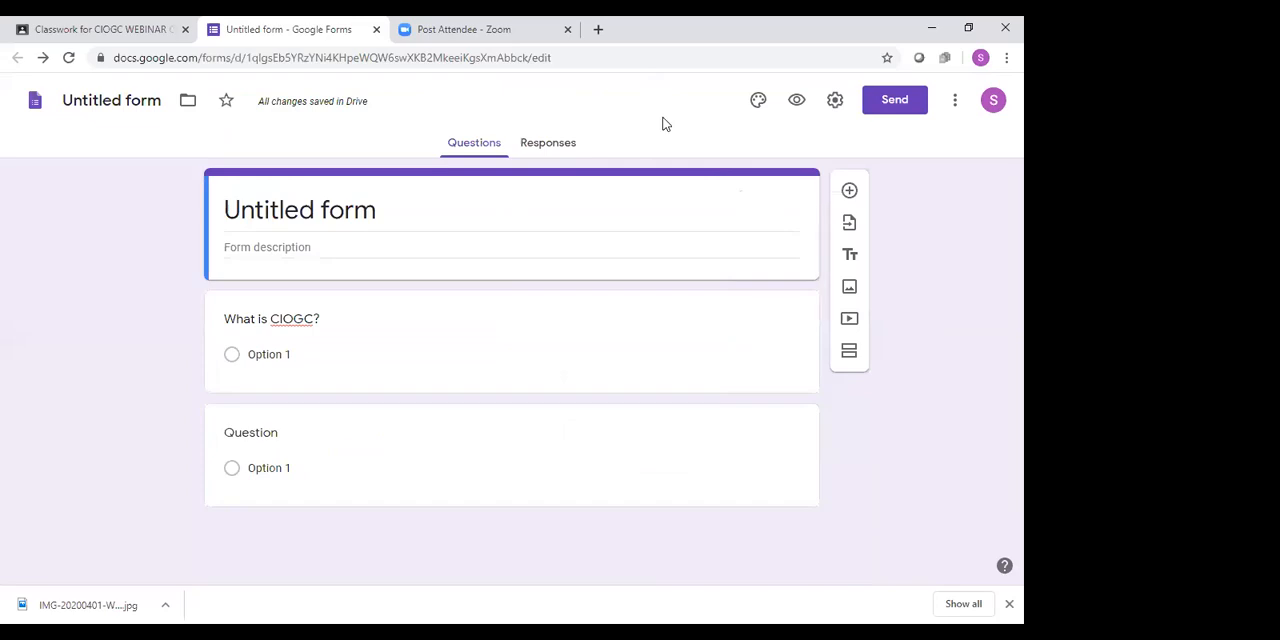
Check the untitled form's responses, close the form, and assign the Unit 1 Quiz to all students
click(560, 143)
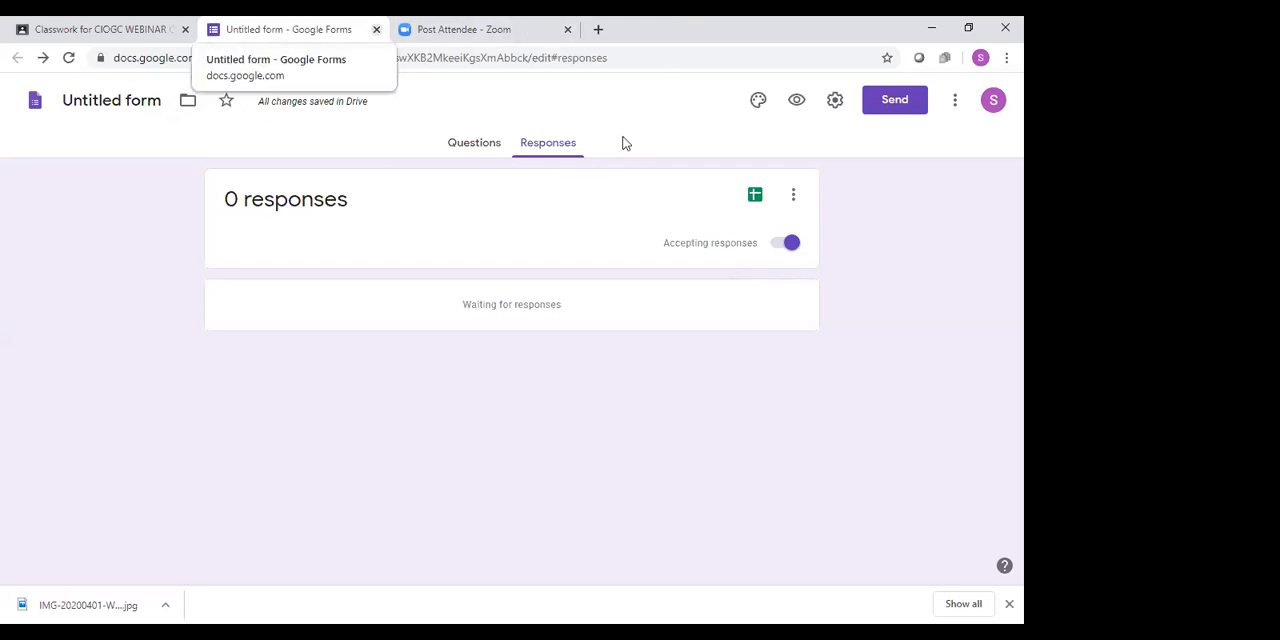
key(ctrl+w)
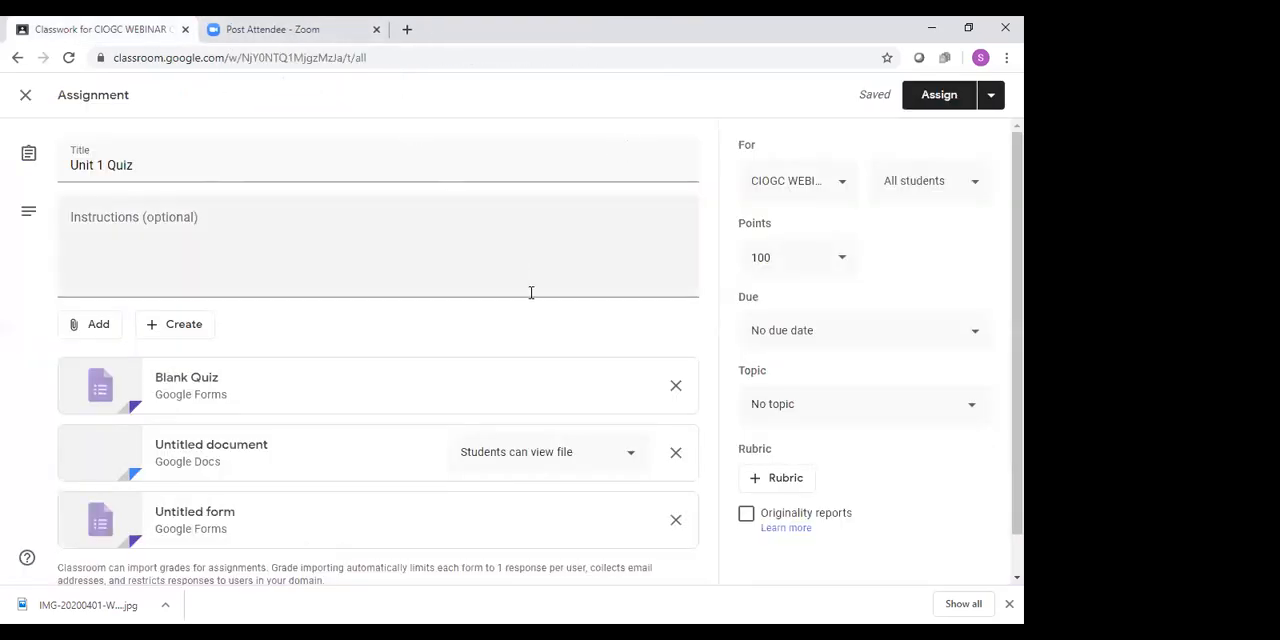
scroll(641, 226, down, 1)
scroll(640, 230, up, 1)
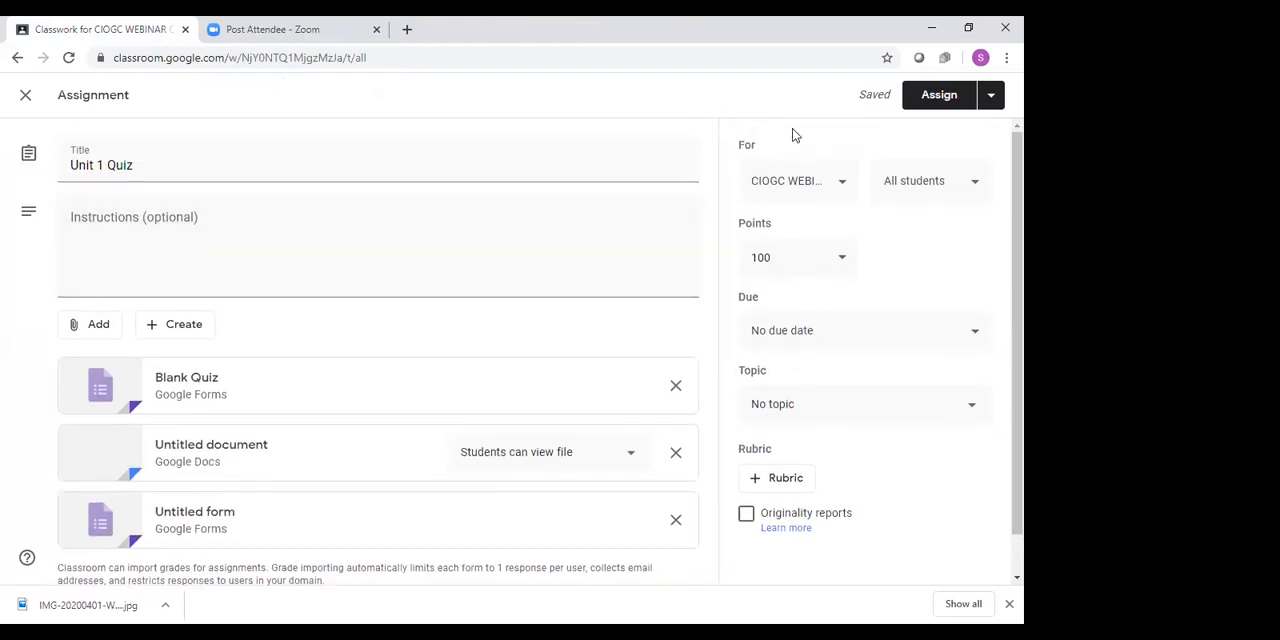
click(940, 96)
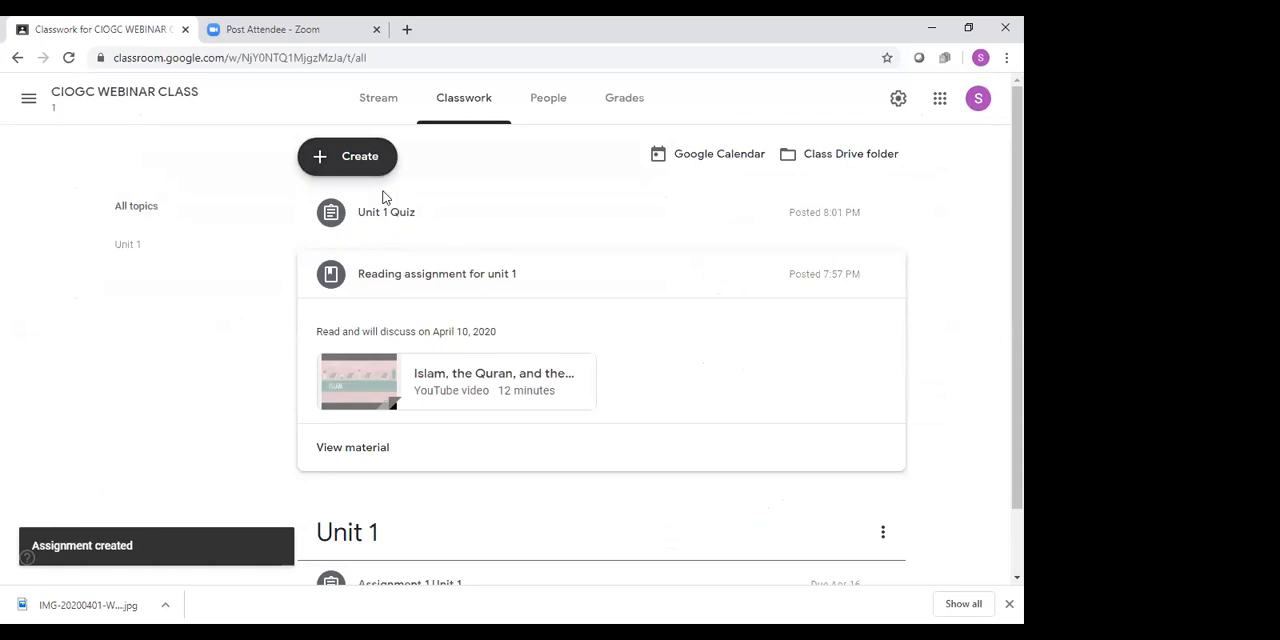
Review the posted Unit 1 Quiz details in the classwork list and check the class's Google Calendar for April 2020
click(395, 222)
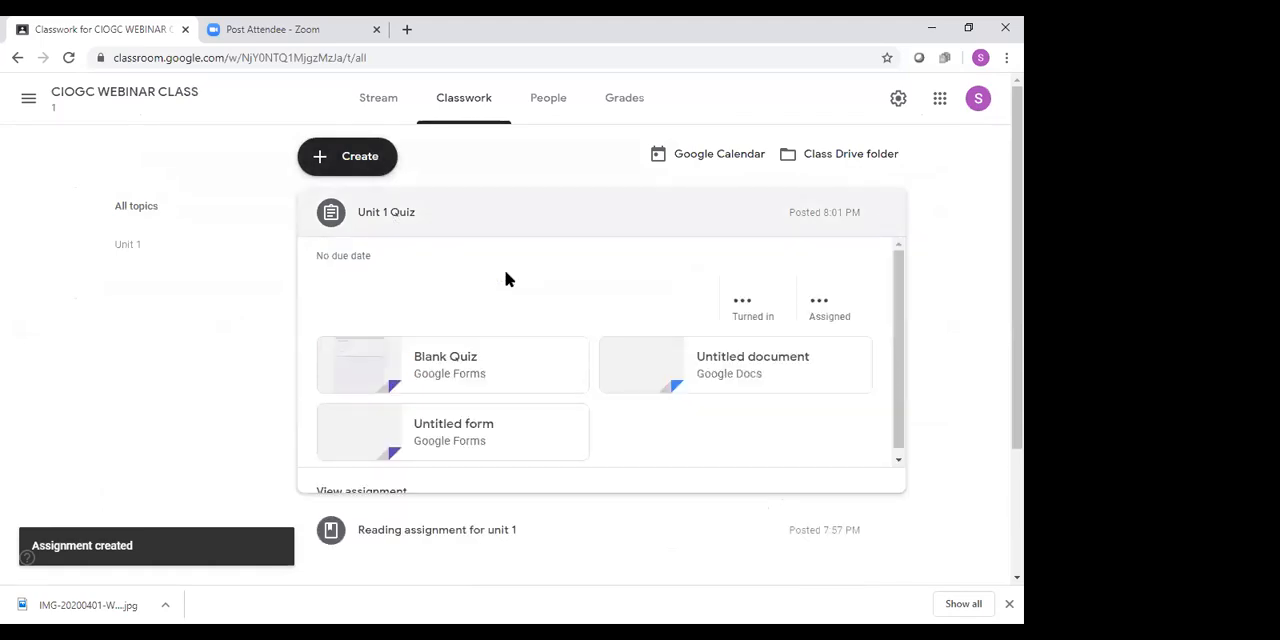
scroll(971, 315, down, 2)
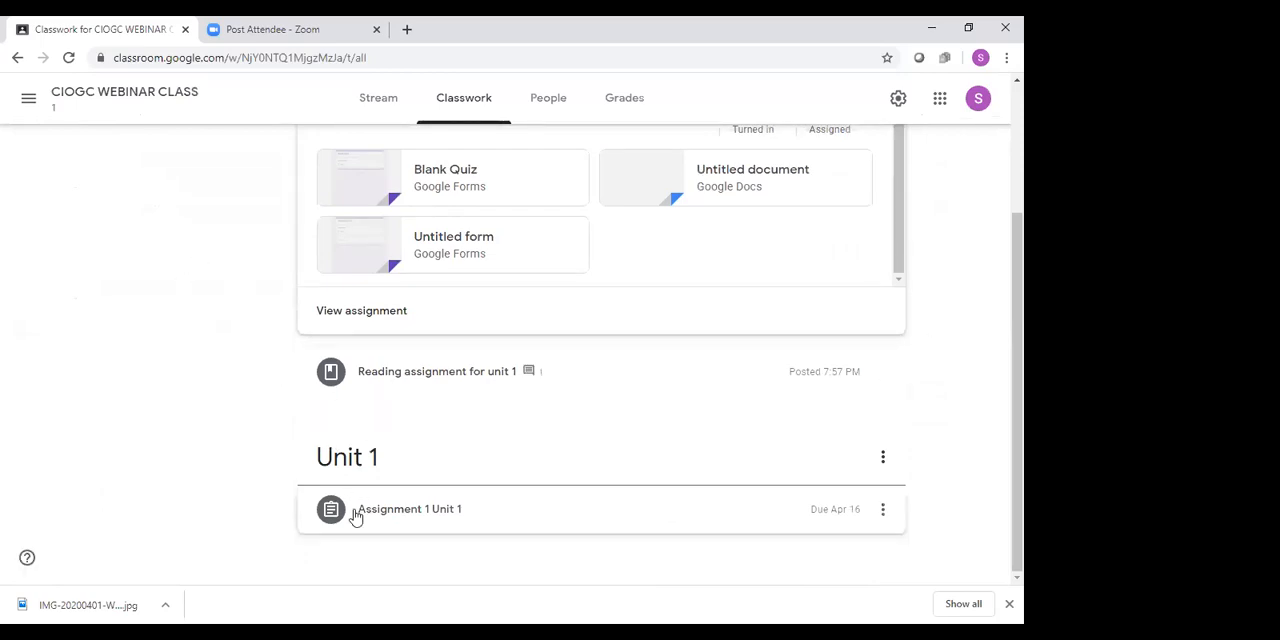
scroll(55, 420, up, 2)
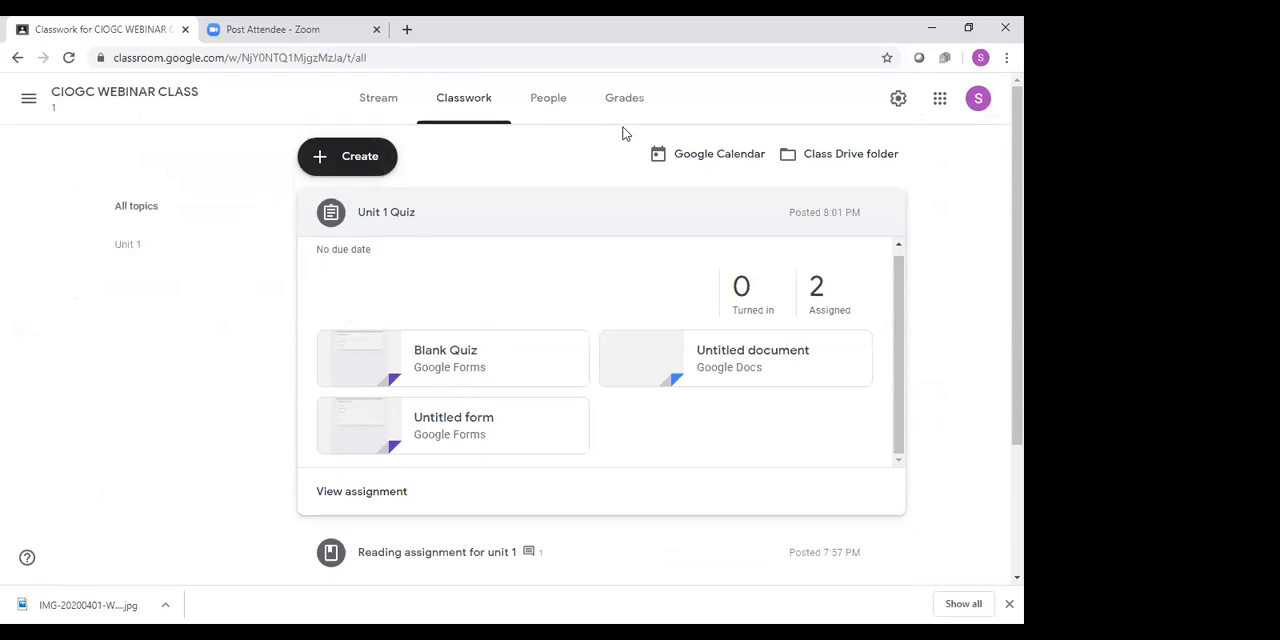
click(695, 160)
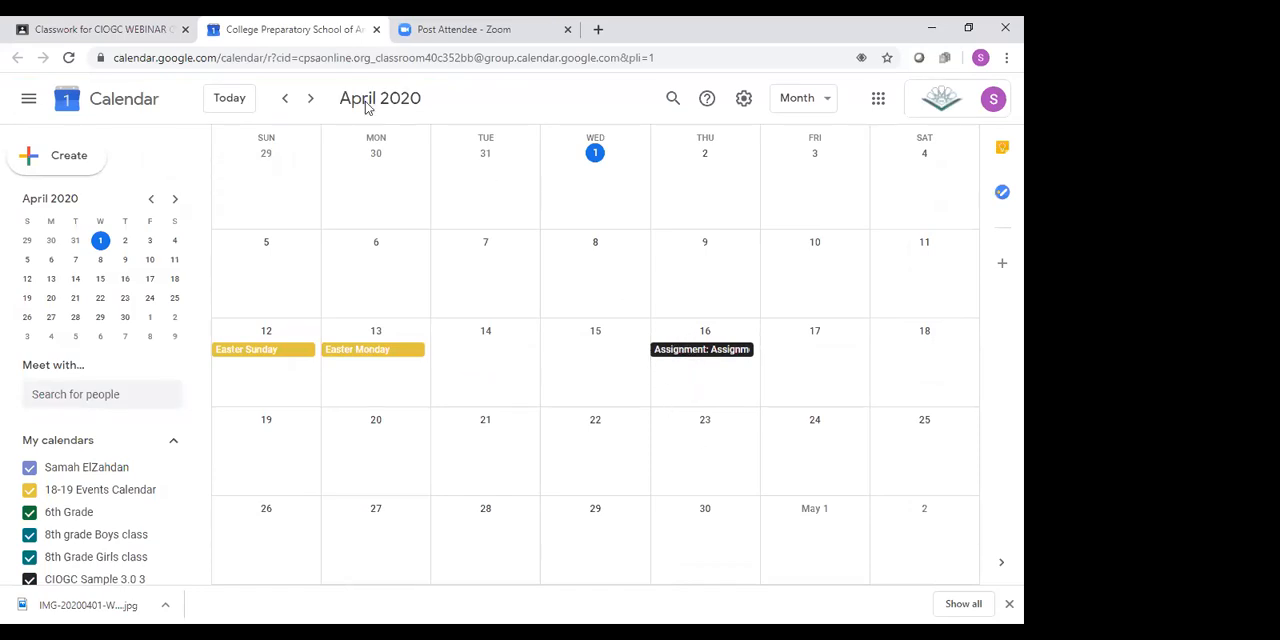
key(ctrl+w)
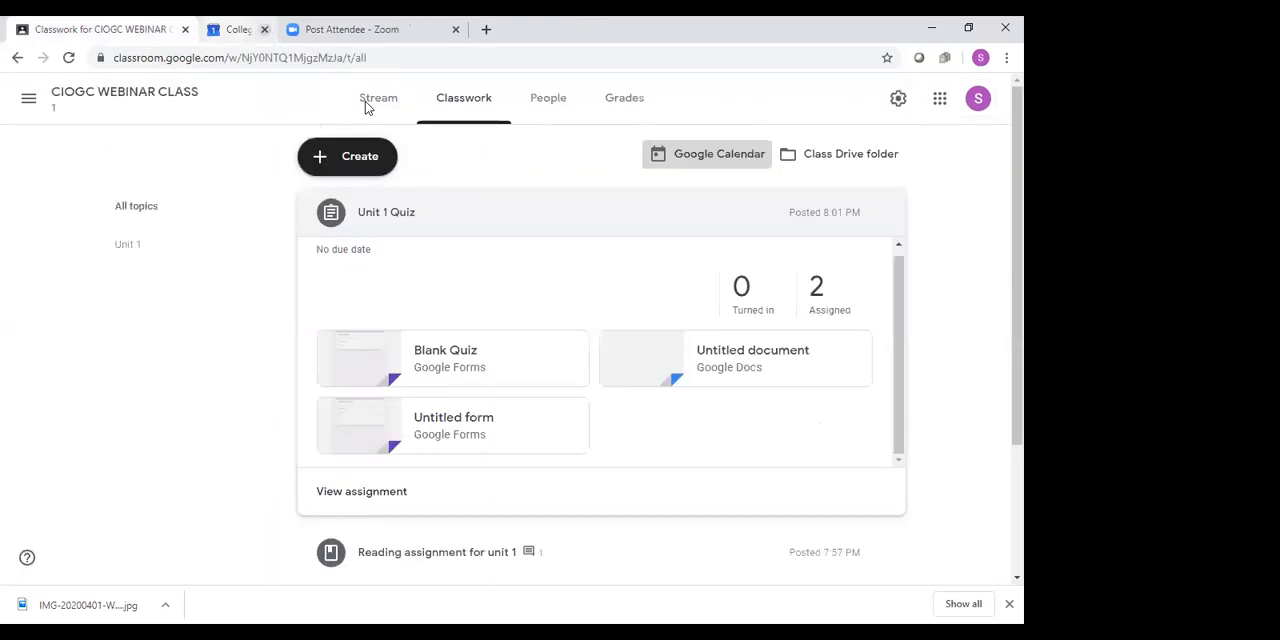
Switch to the 6th Grade class and read through the teacher's posts on its stream
click(29, 101)
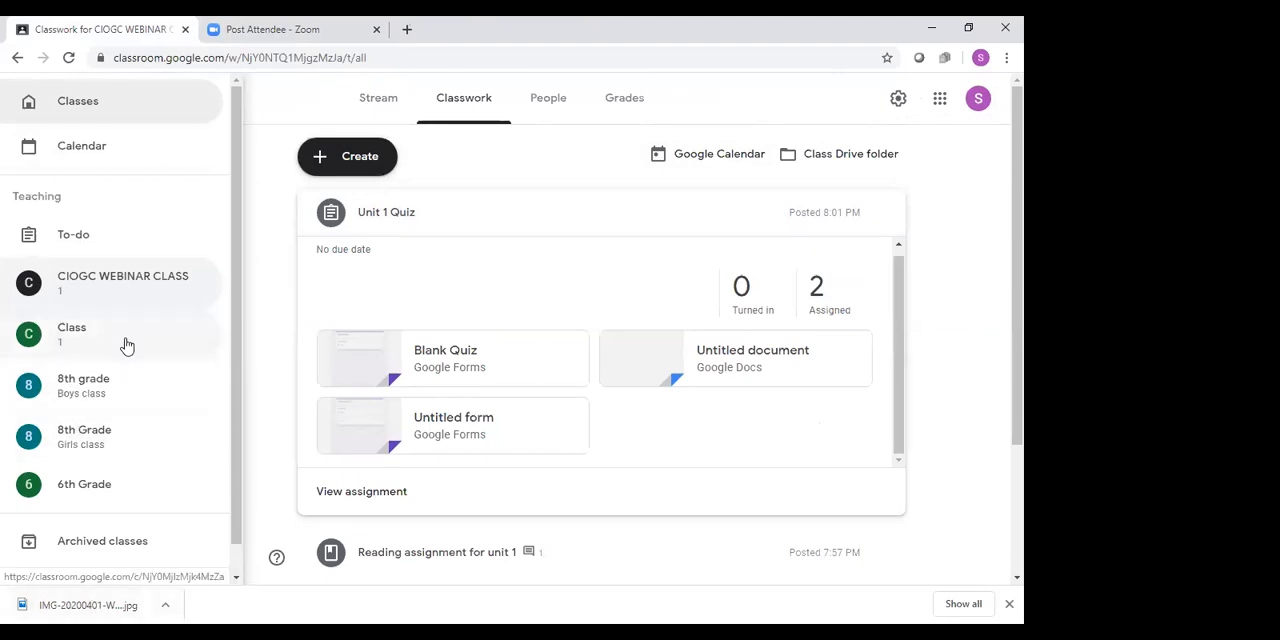
scroll(133, 375, down, 3)
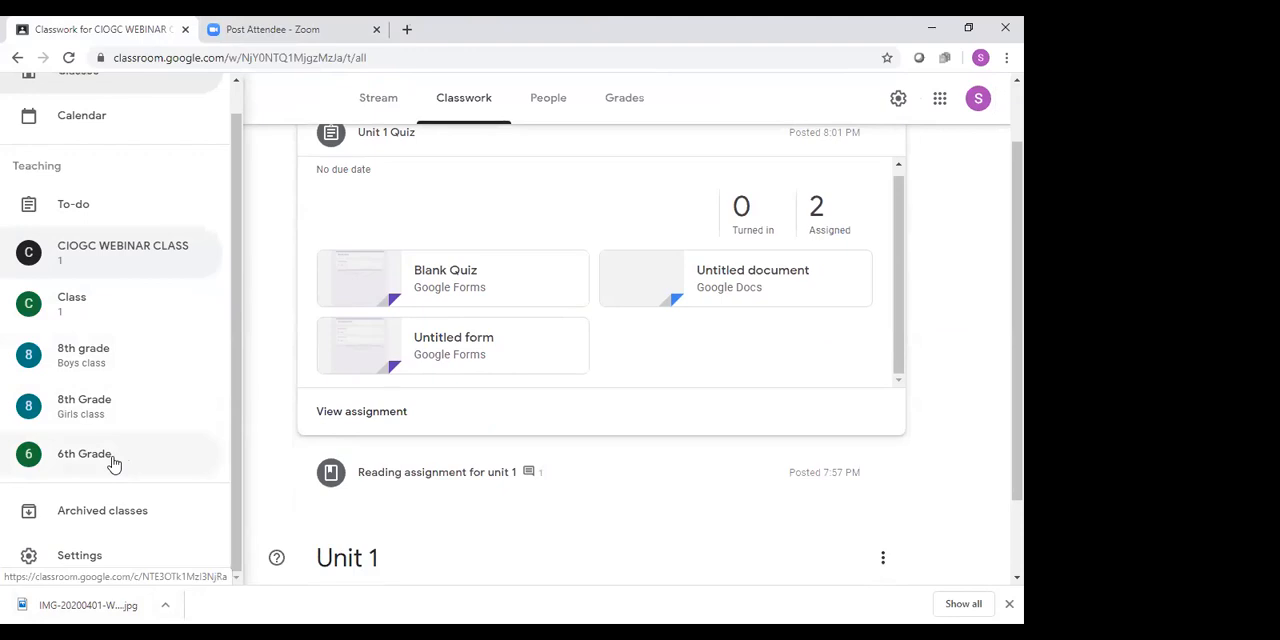
click(100, 455)
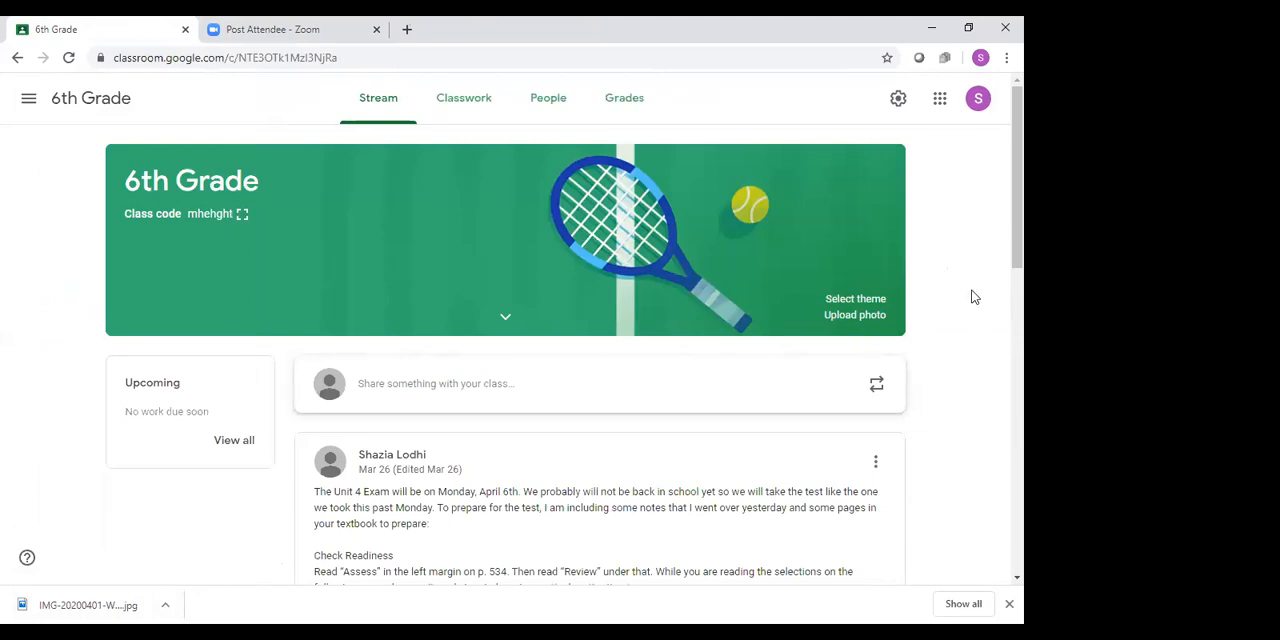
scroll(968, 298, down, 3)
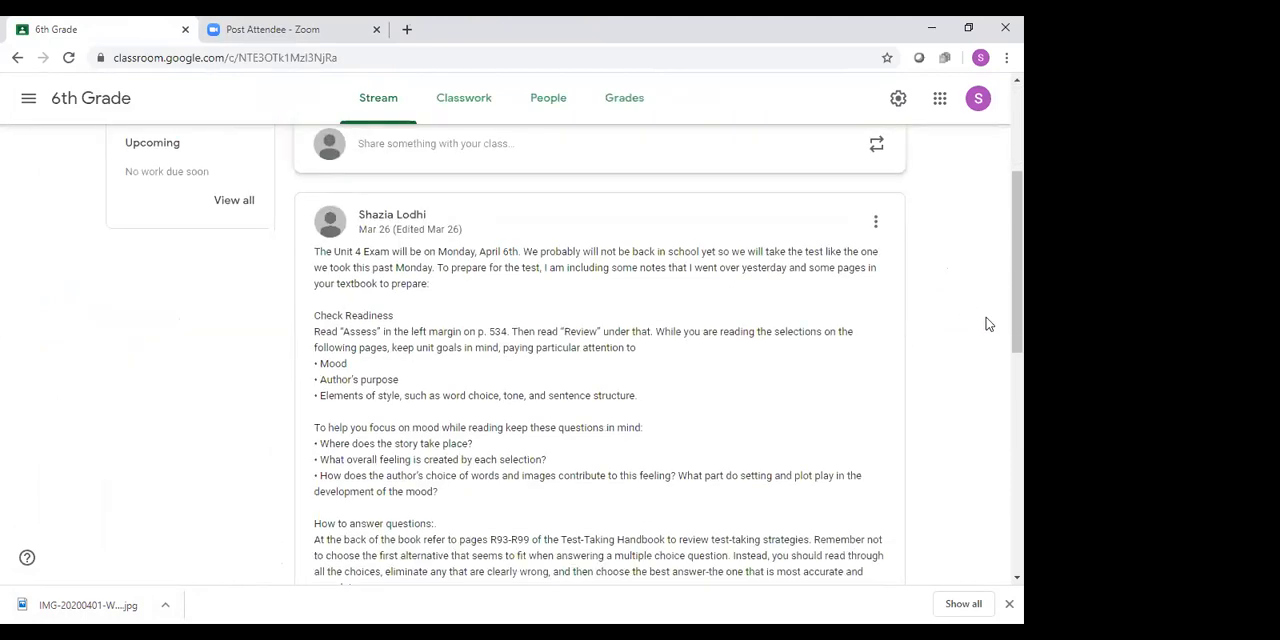
scroll(960, 315, down, 4)
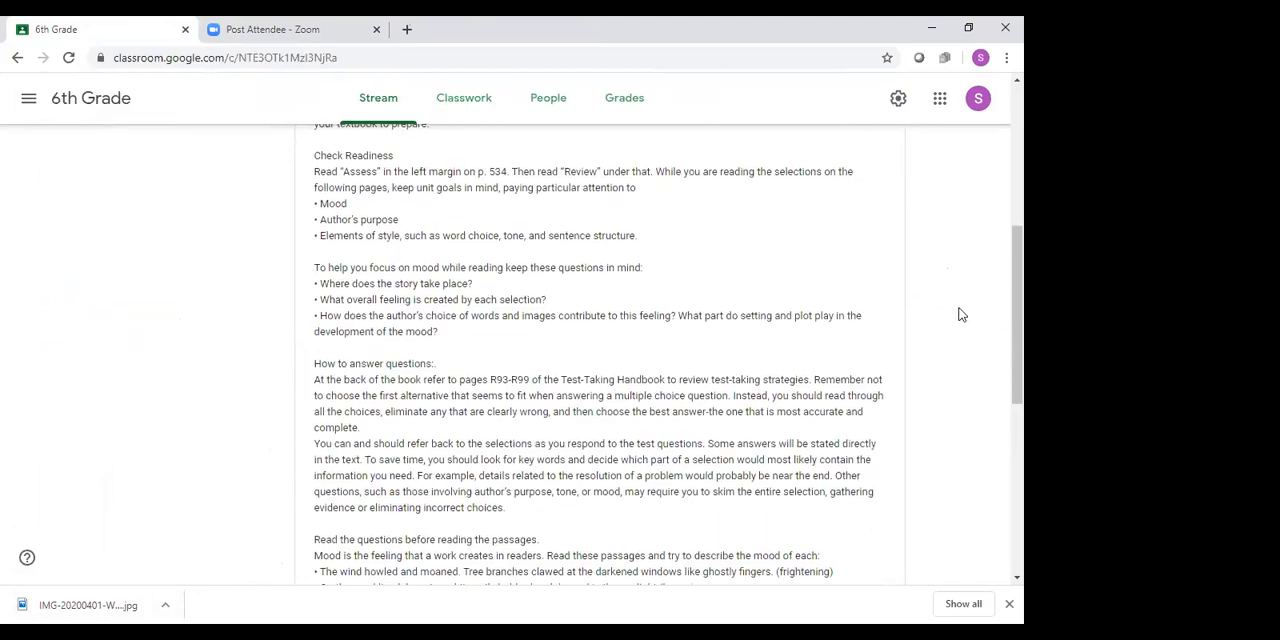
scroll(959, 315, down, 6)
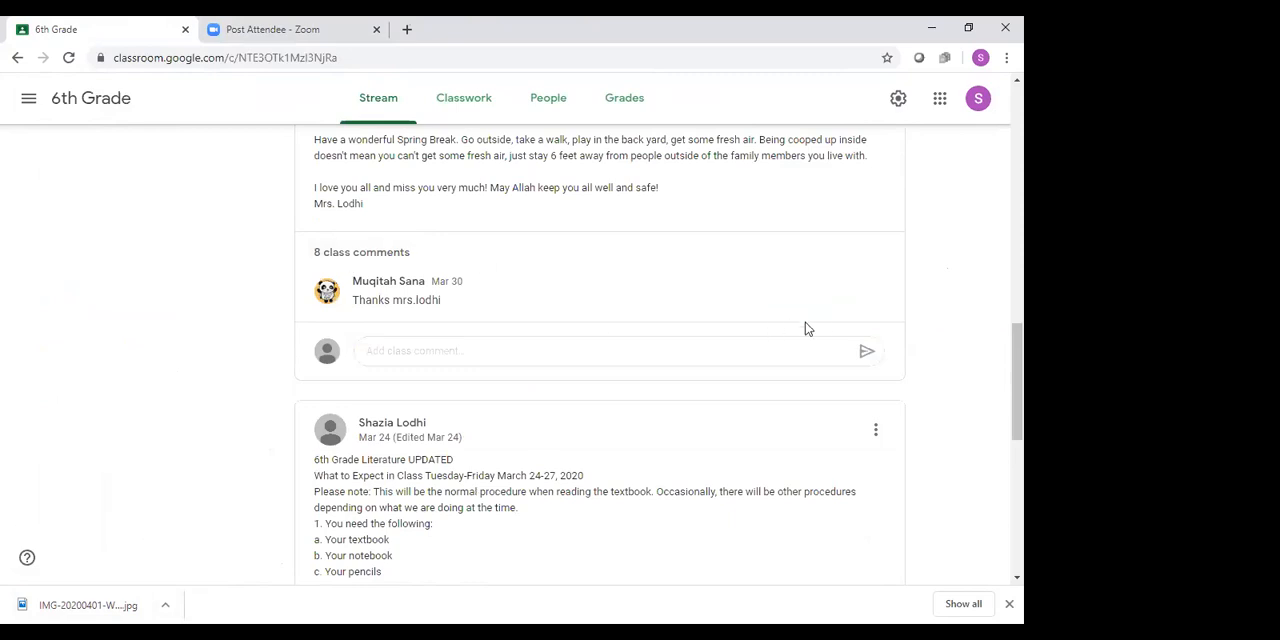
scroll(820, 323, down, 3)
scroll(823, 325, down, 2)
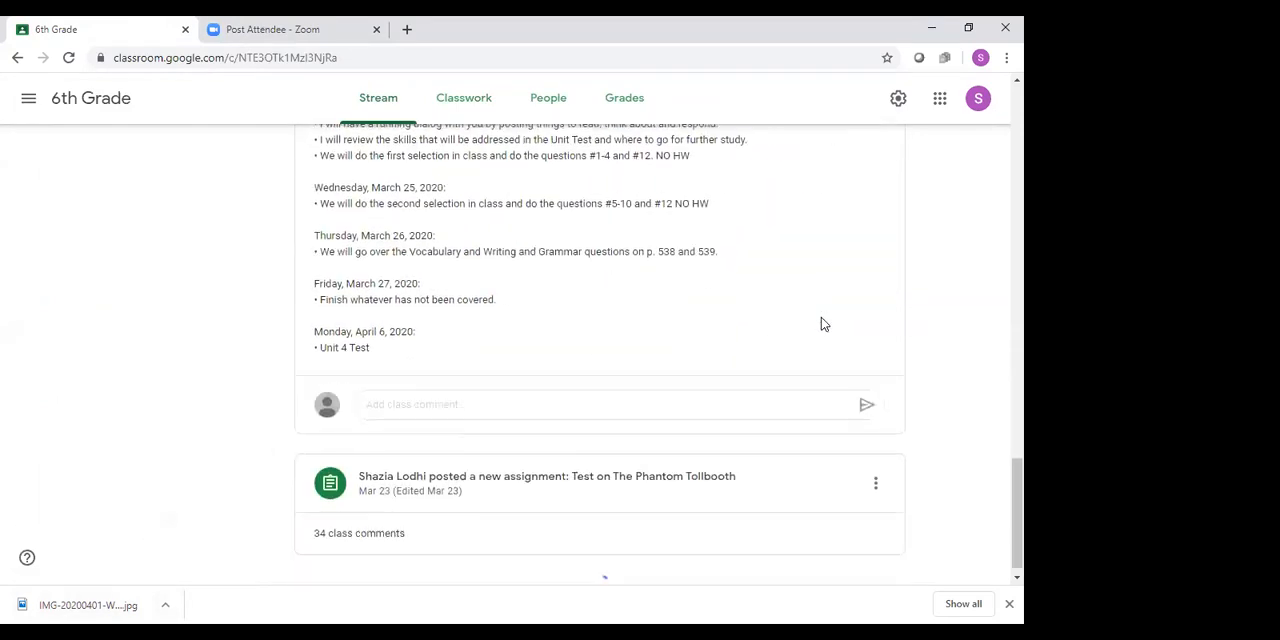
scroll(809, 349, up, 8)
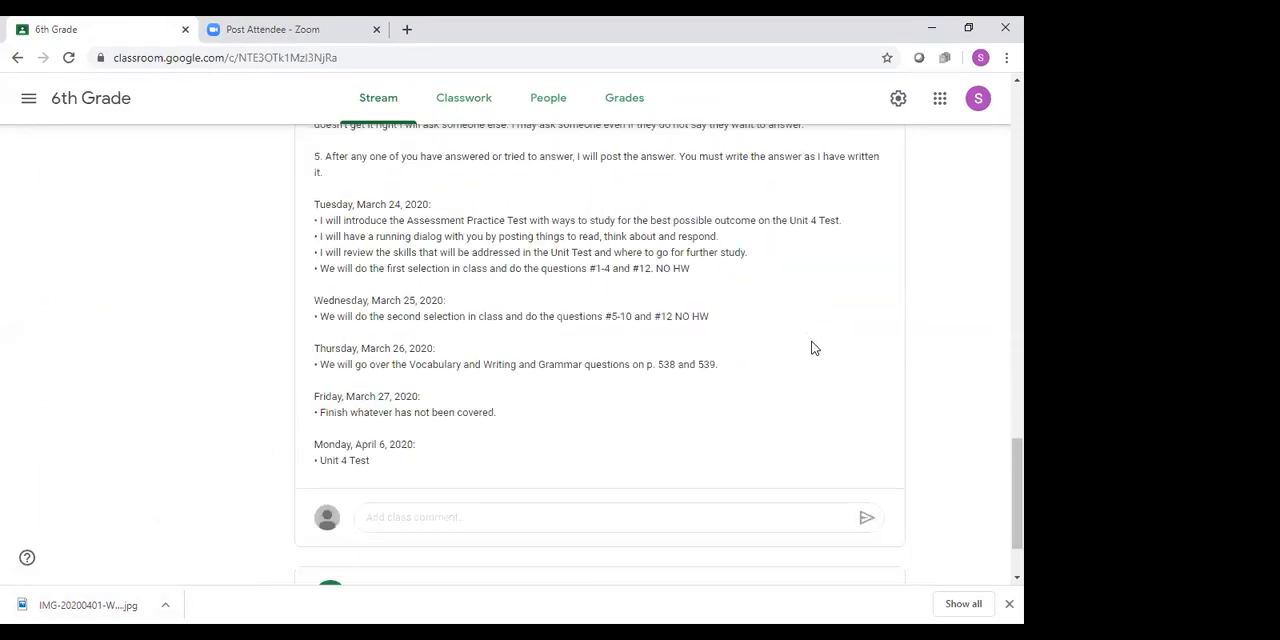
Review the 6th Grade class's classwork and its teacher and student roster, dismissing the introductory tips
click(470, 106)
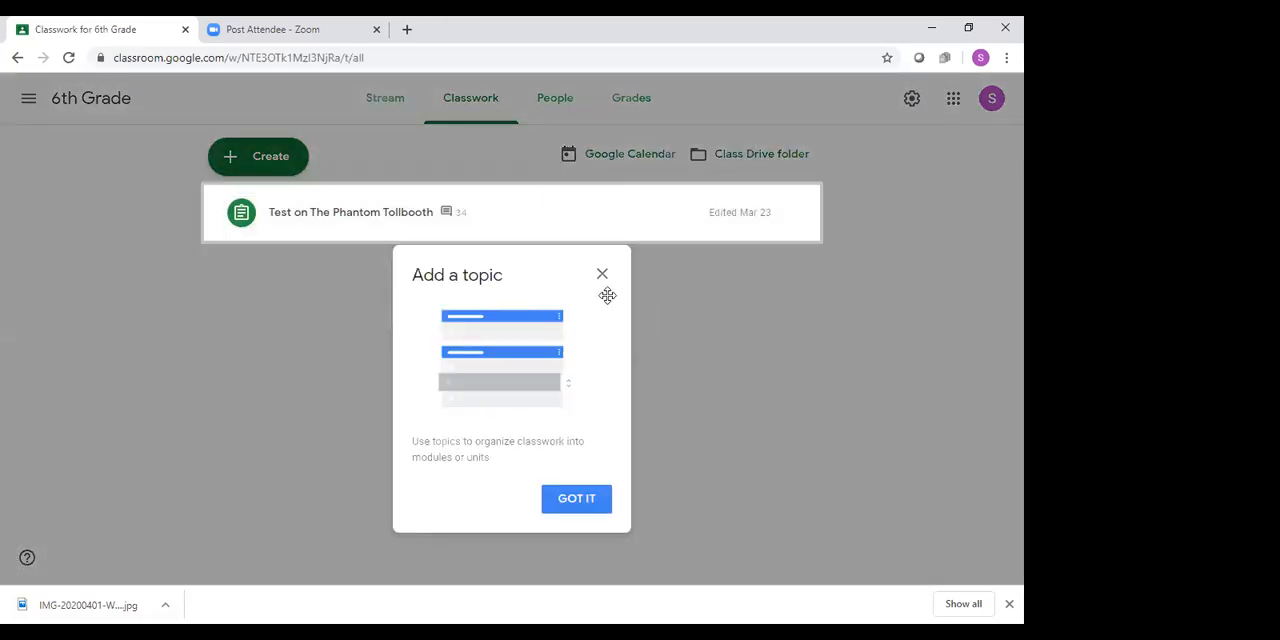
click(574, 505)
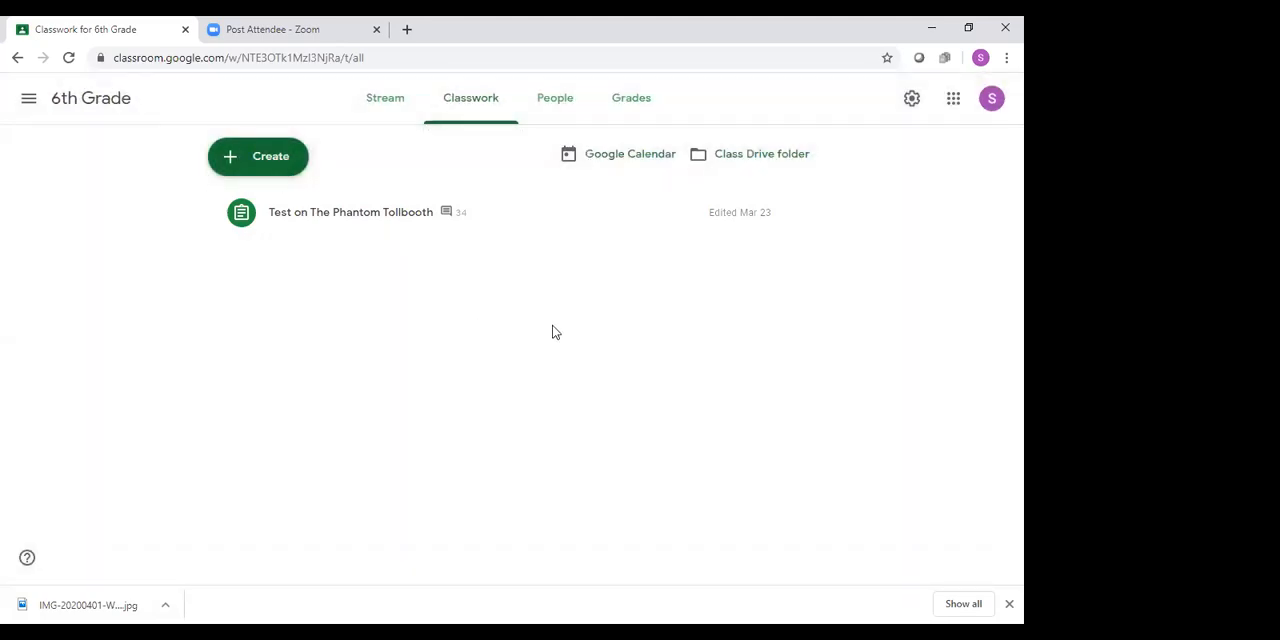
click(563, 101)
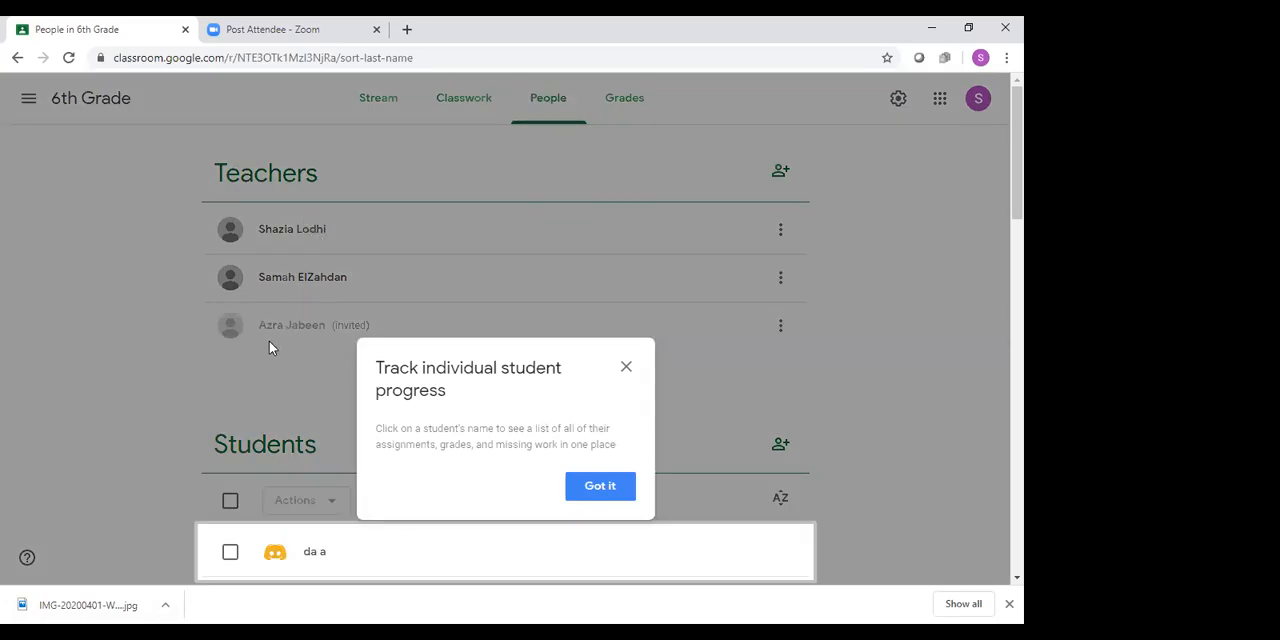
click(592, 489)
scroll(974, 325, down, 15)
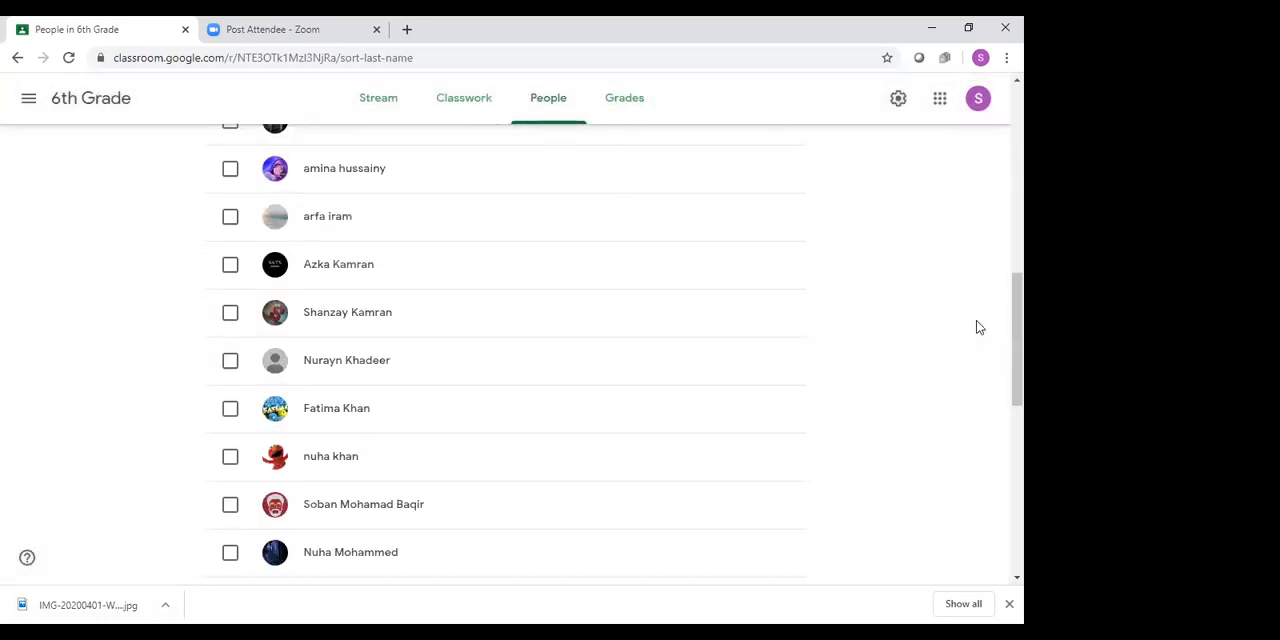
scroll(974, 337, up, 9)
right_click(969, 330)
click(923, 263)
scroll(923, 263, up, 7)
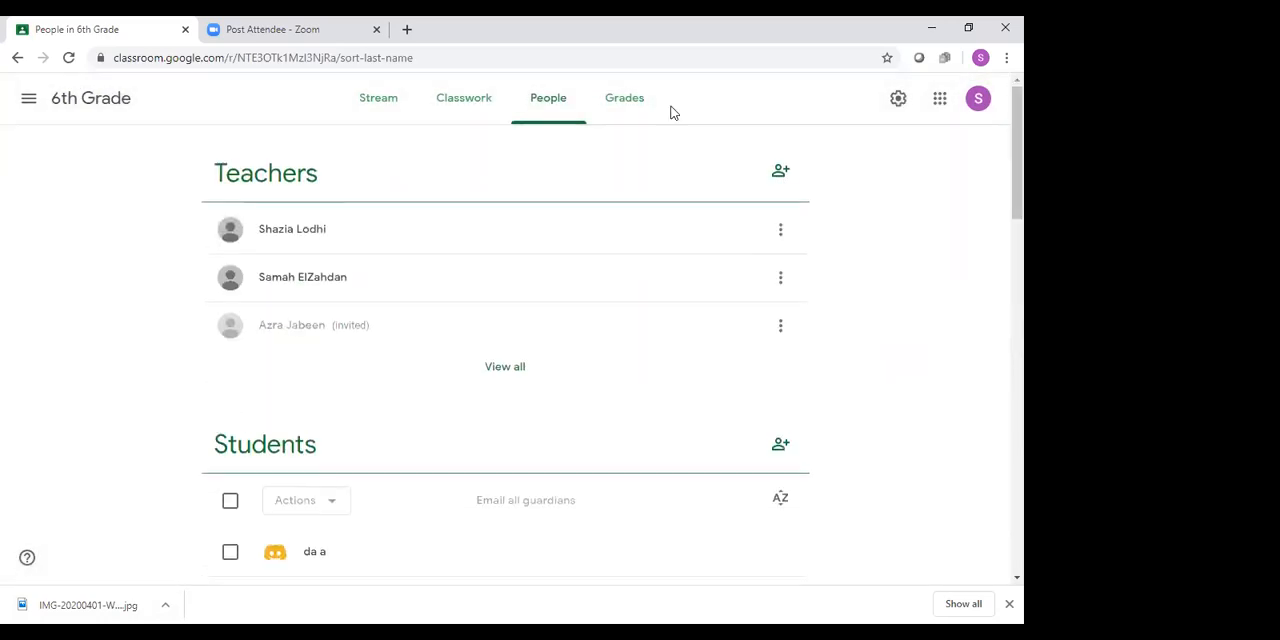
View the 6th Grade gradebook, return to the roster, and dismiss the grading system tip
click(638, 118)
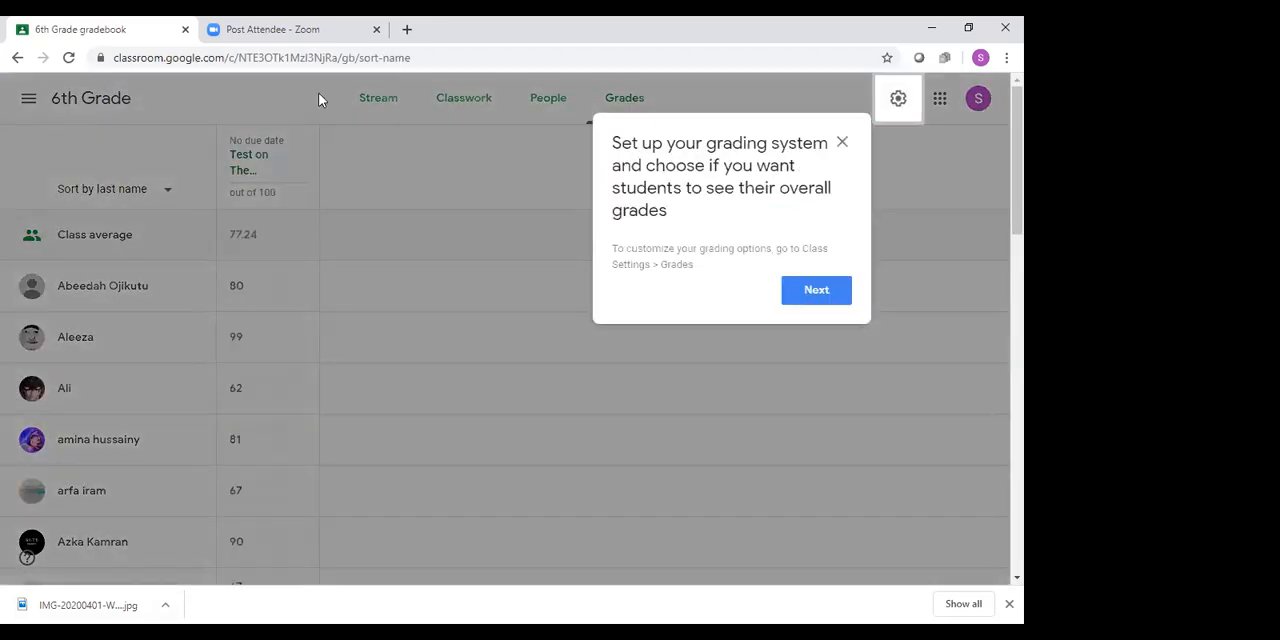
click(17, 57)
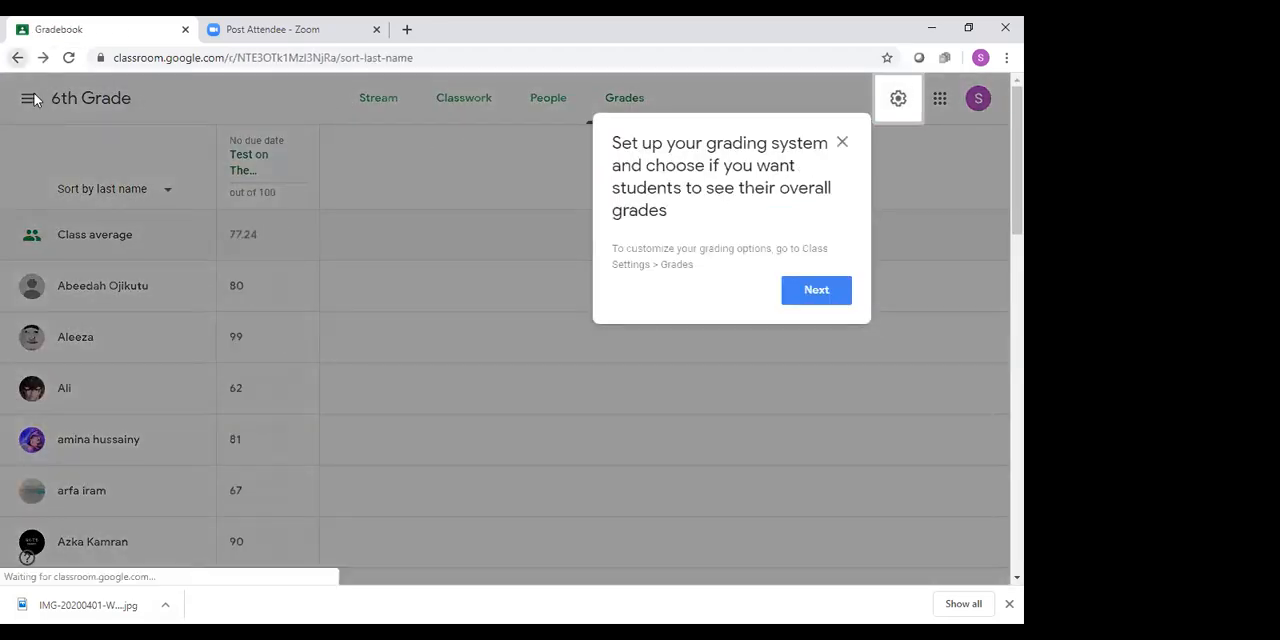
click(842, 143)
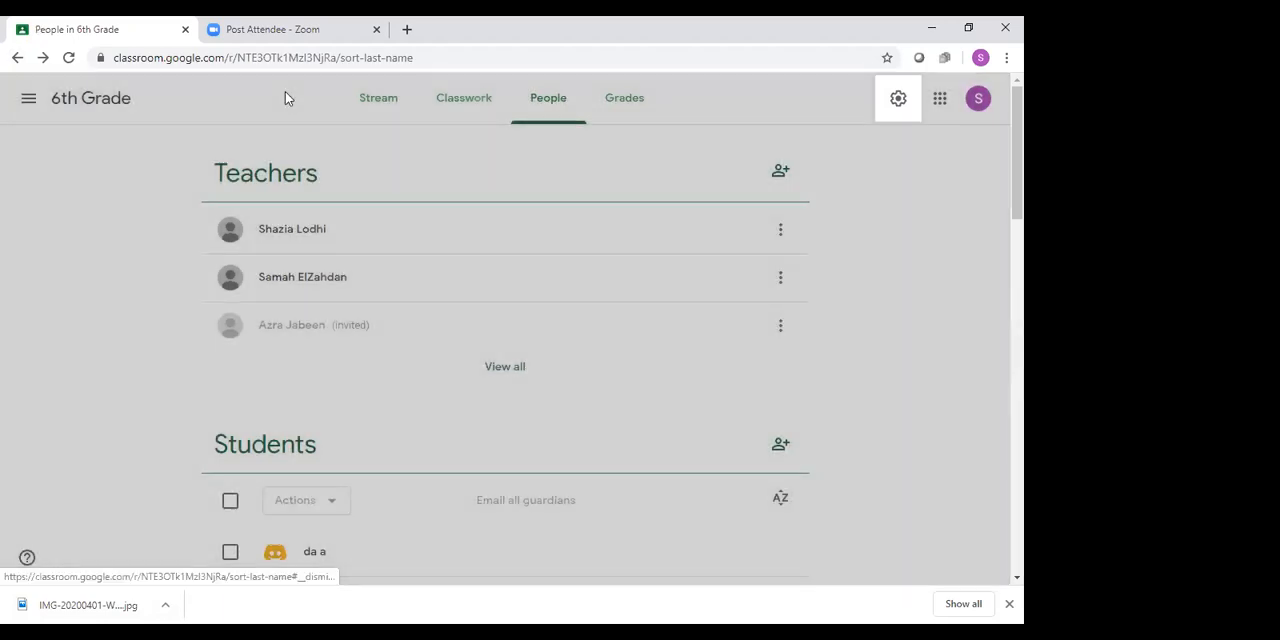
Switch back to CIOGC WEBINAR CLASS and dismiss the tip about customizing classwork on the stream
click(27, 99)
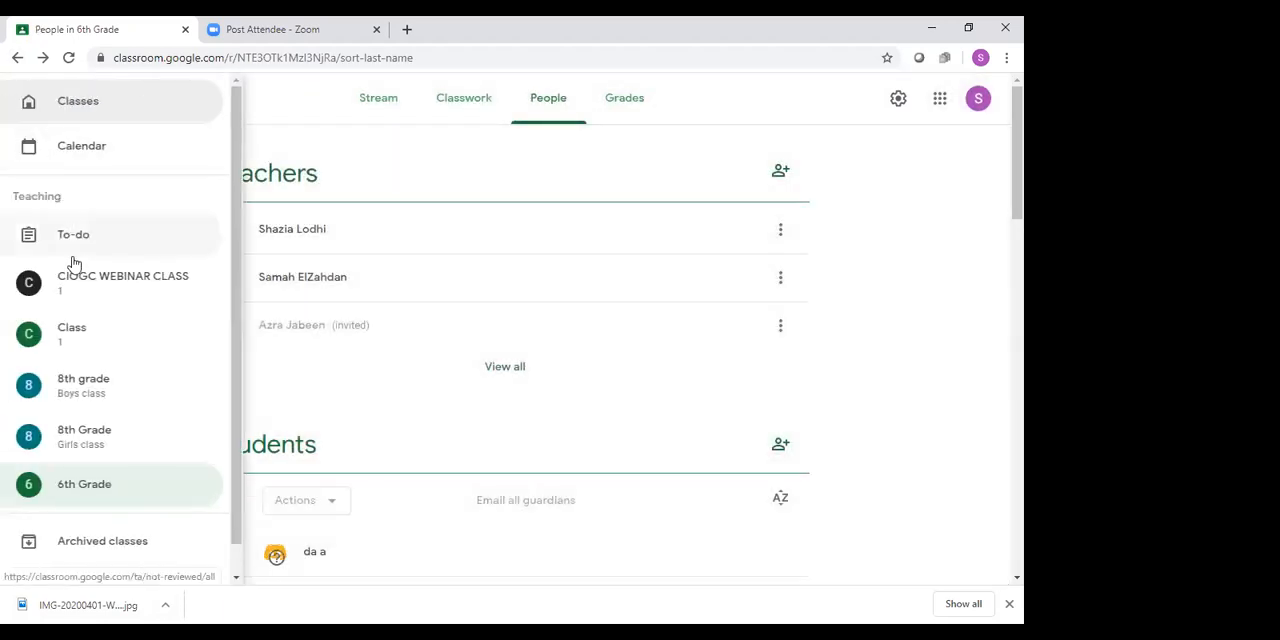
click(88, 287)
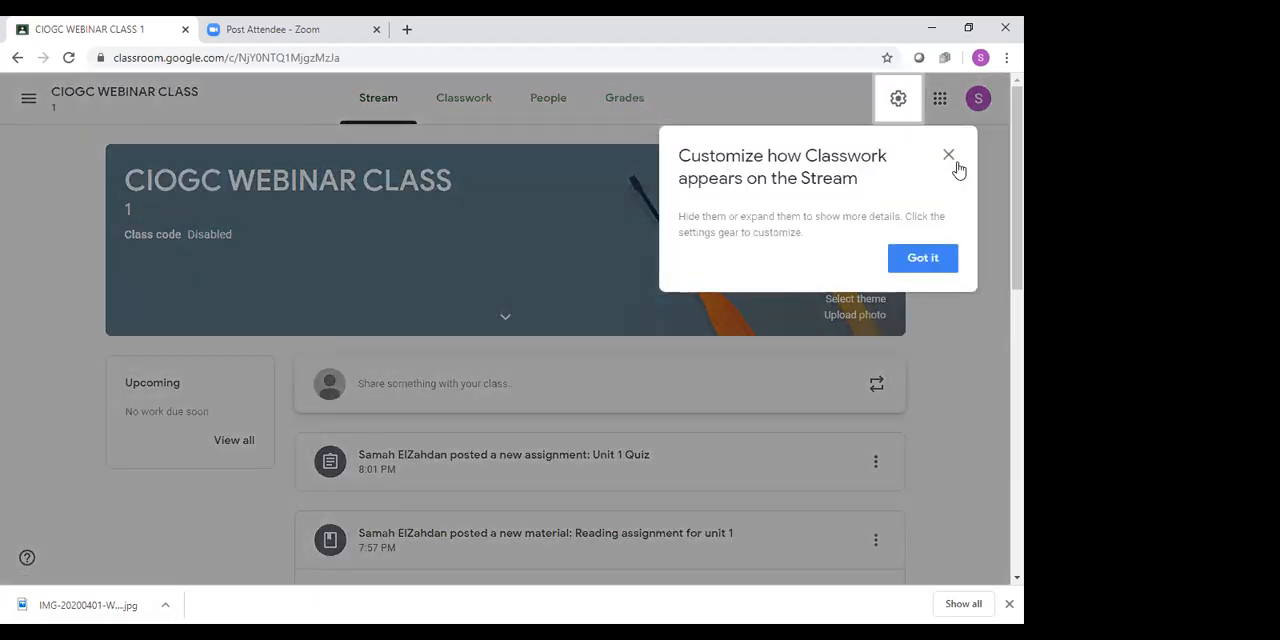
click(949, 157)
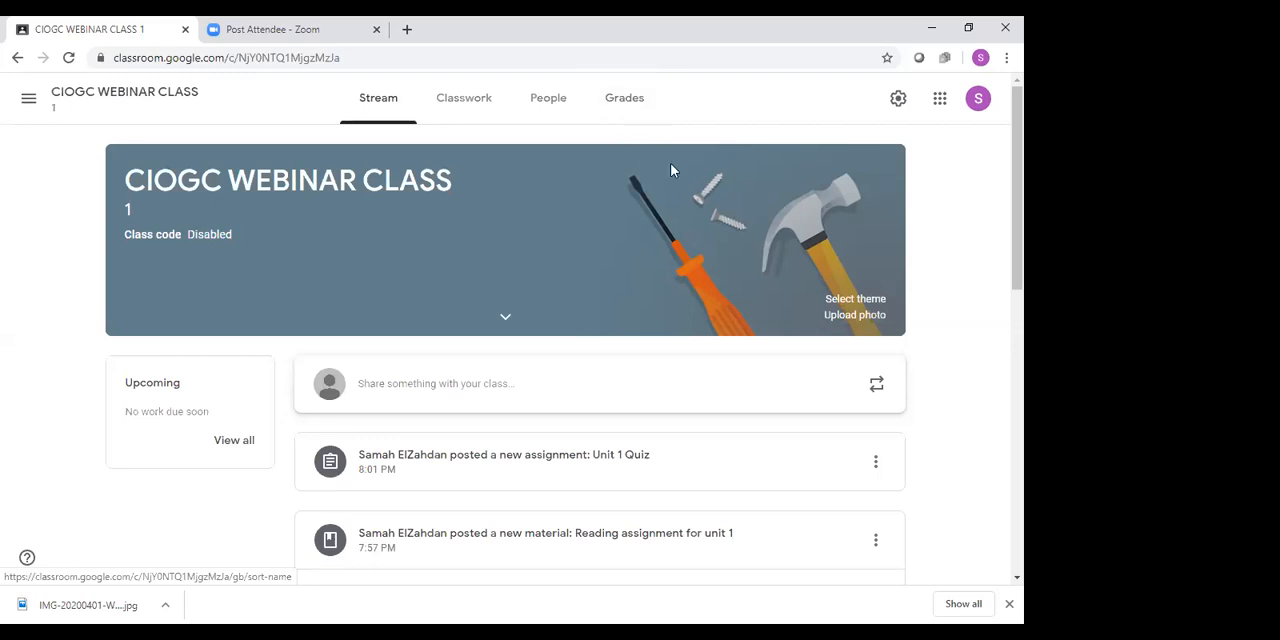
Open the class gradebook and examine the submission options for both students' Unit 1 Quiz grades
click(626, 106)
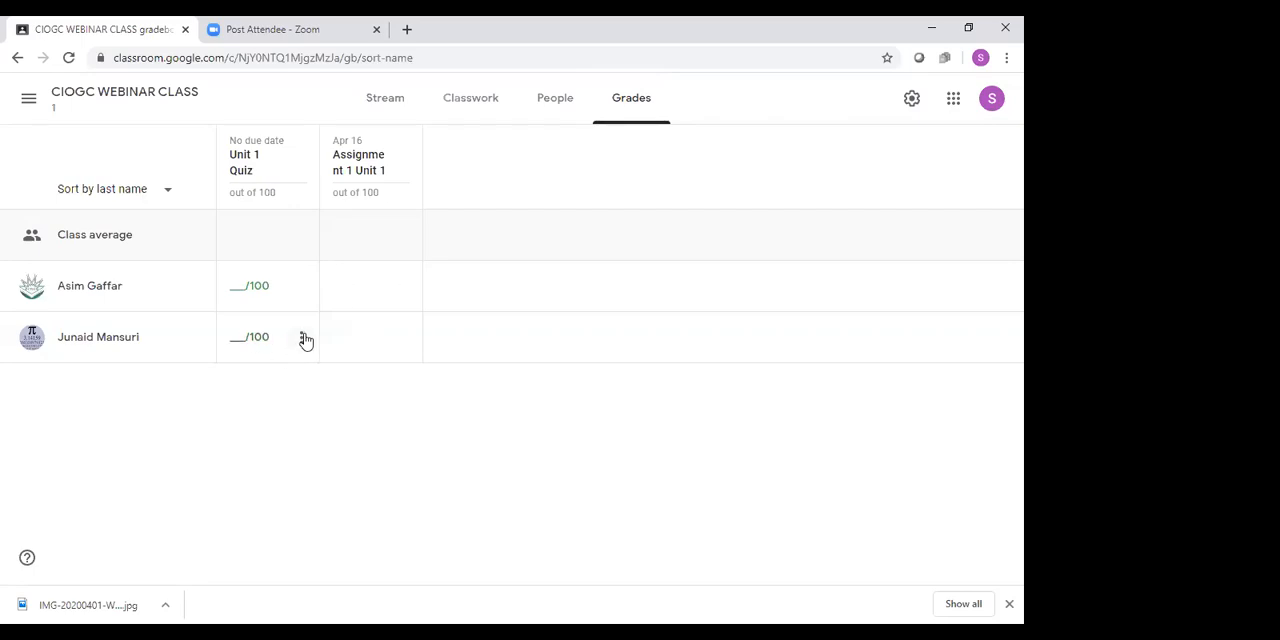
click(303, 339)
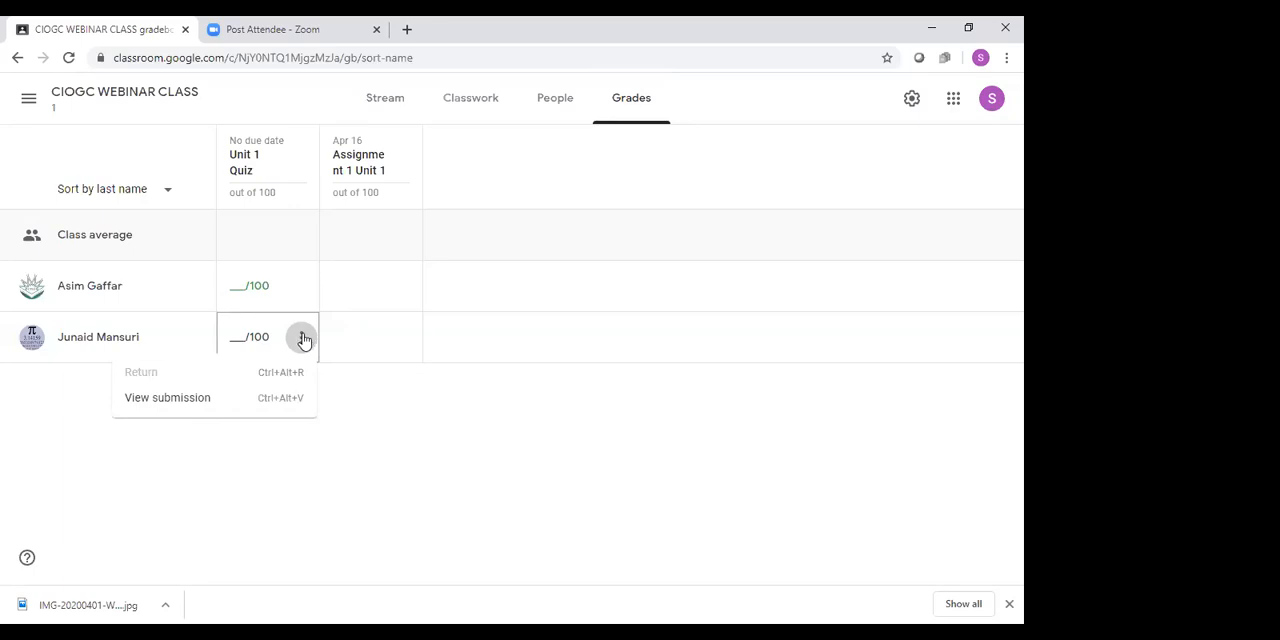
click(298, 292)
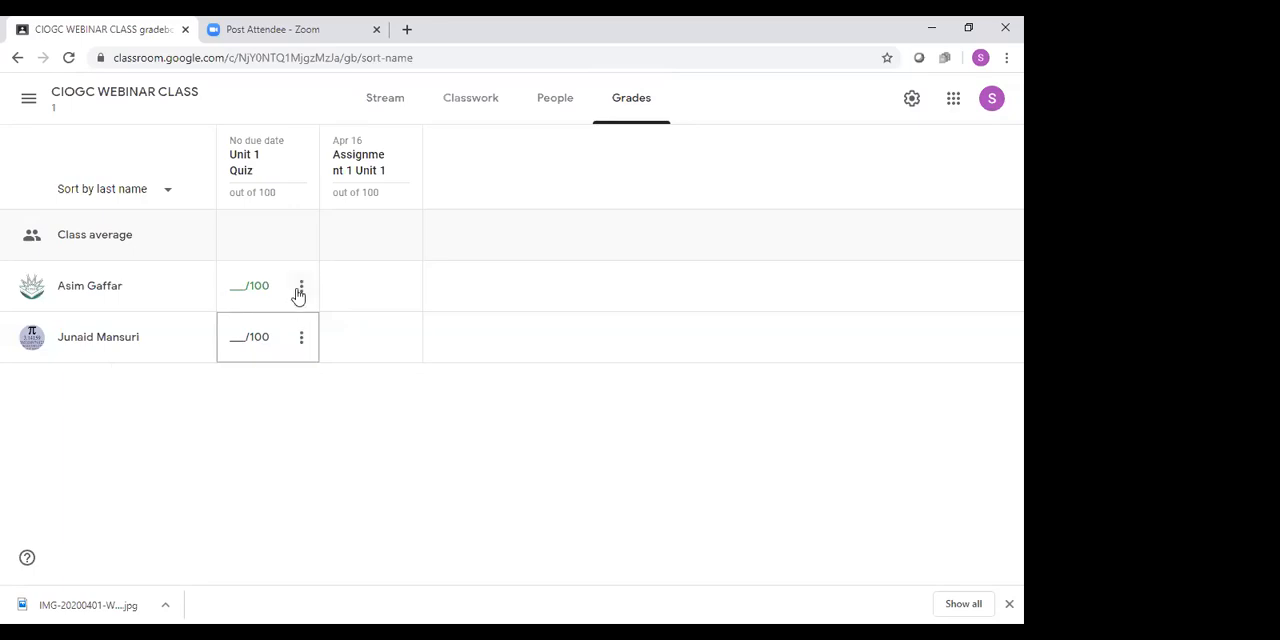
click(300, 290)
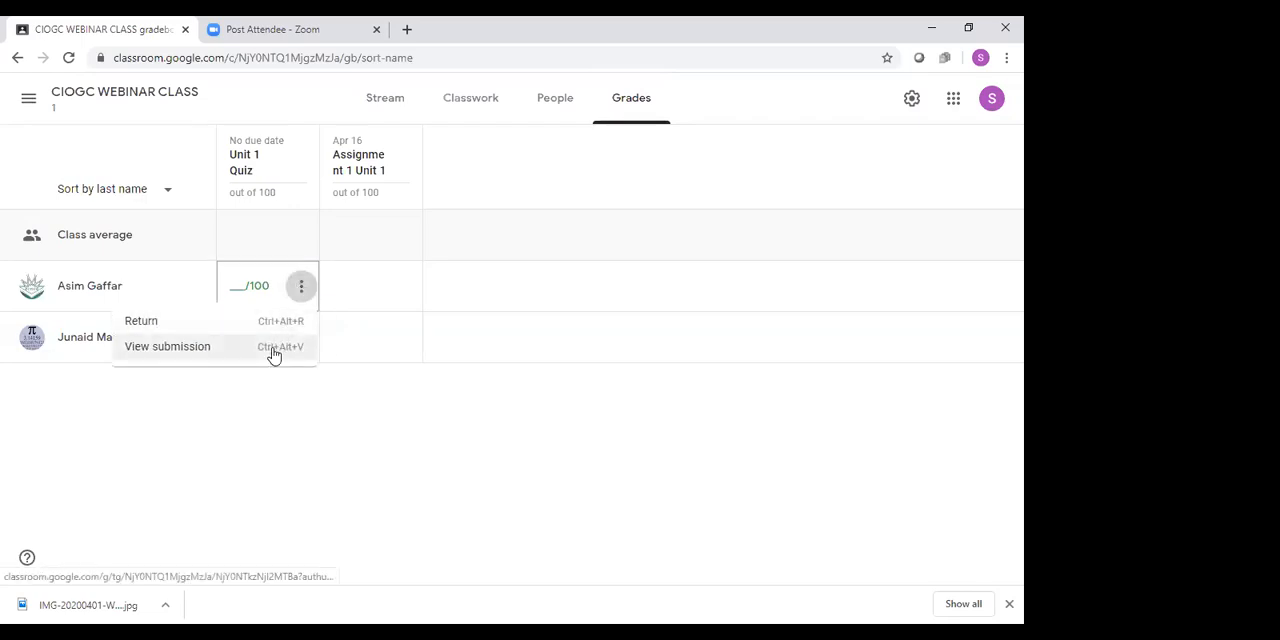
click(366, 373)
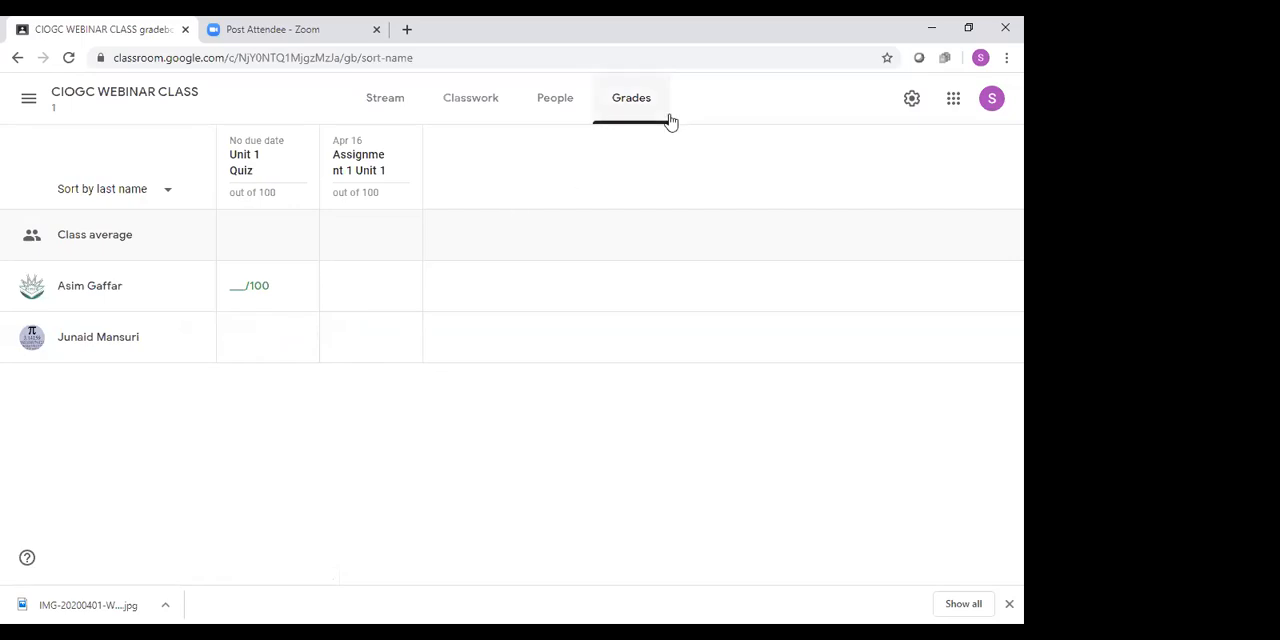
Set the class's overall grade calculation to Weighted by category in the class settings
click(910, 100)
scroll(552, 341, down, 5)
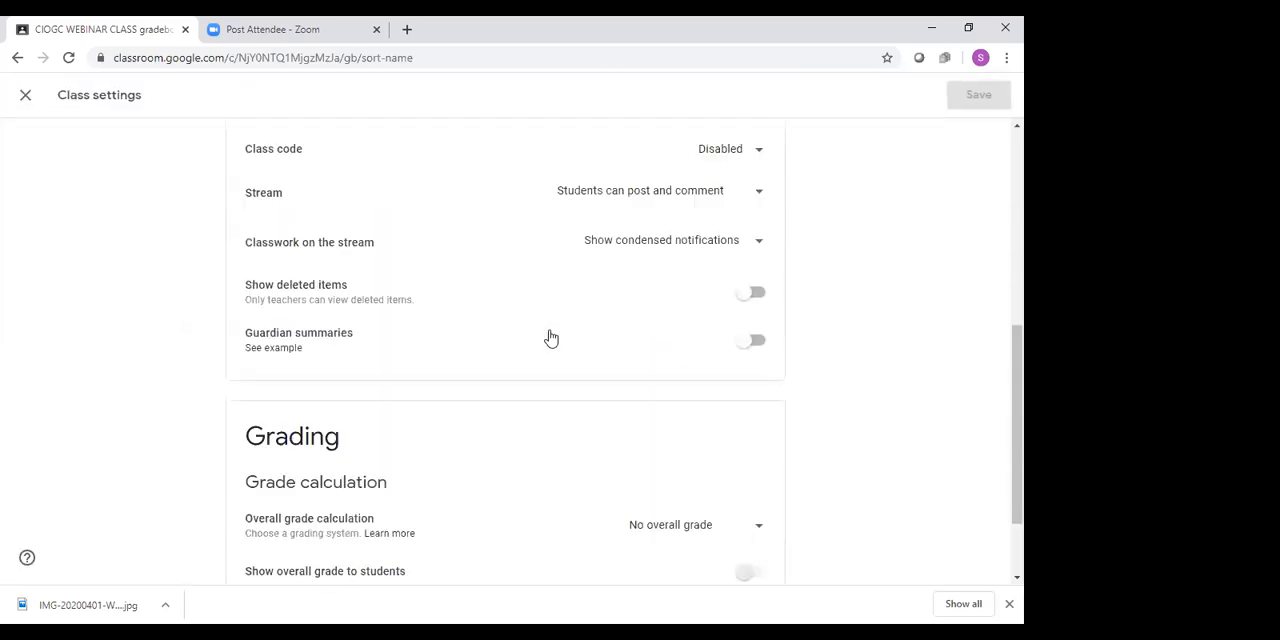
click(755, 425)
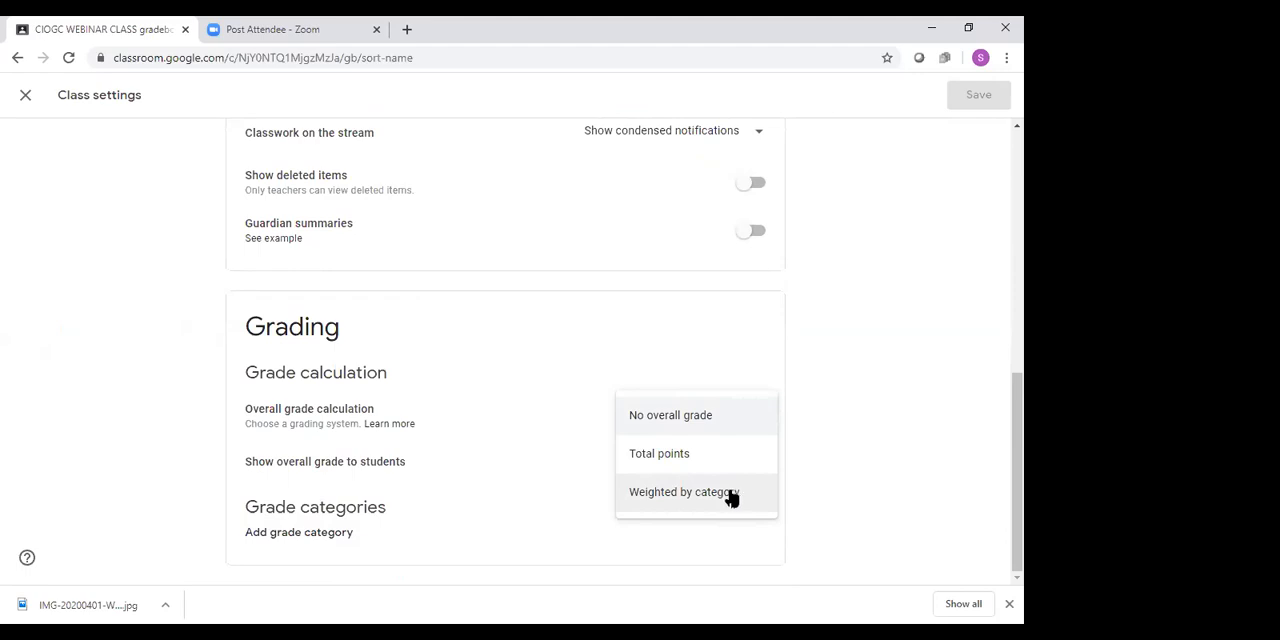
click(707, 495)
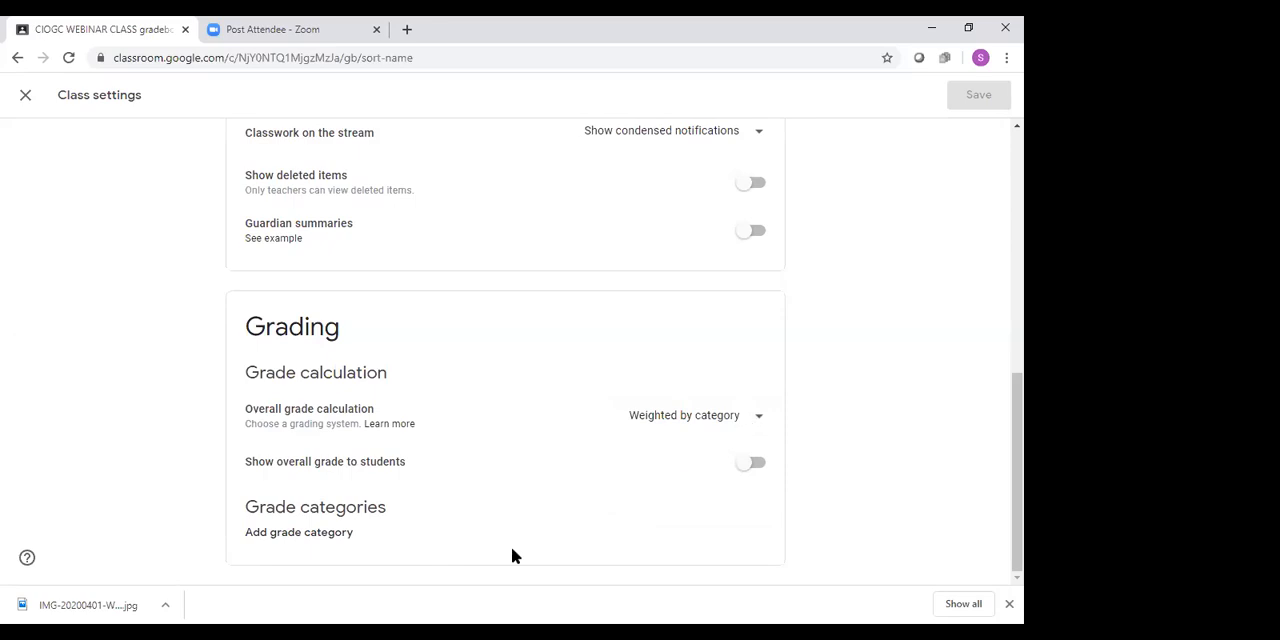
Add a grade category named Asignments with a weight of 10%
click(474, 549)
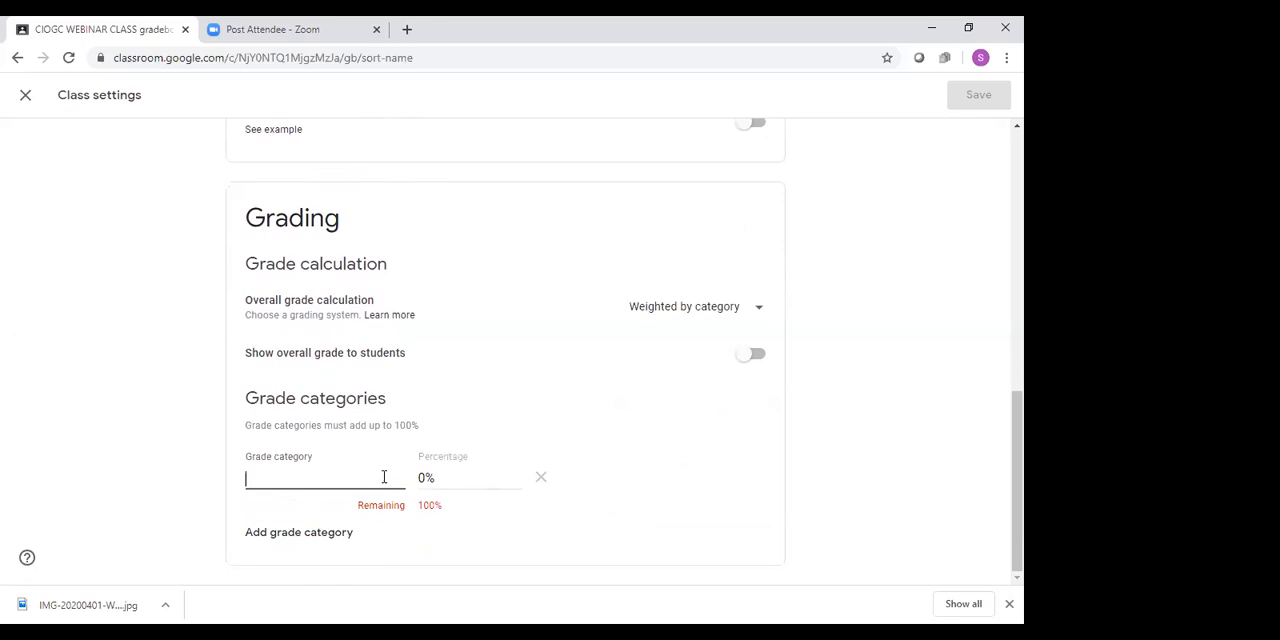
click(328, 541)
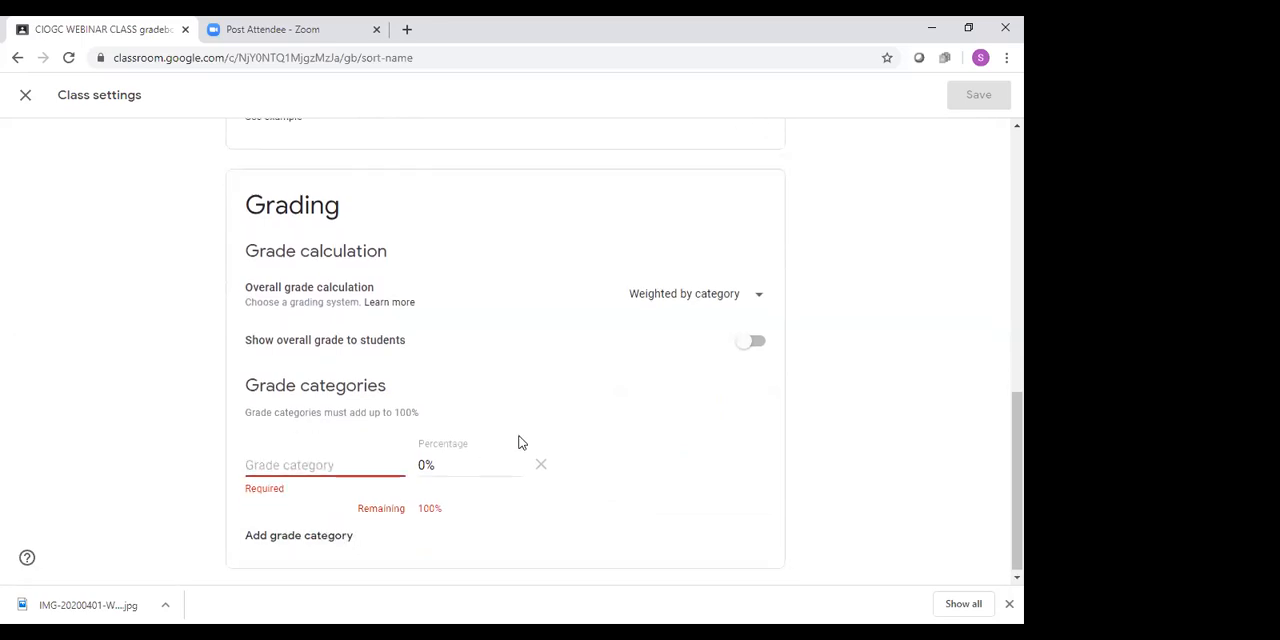
click(363, 466)
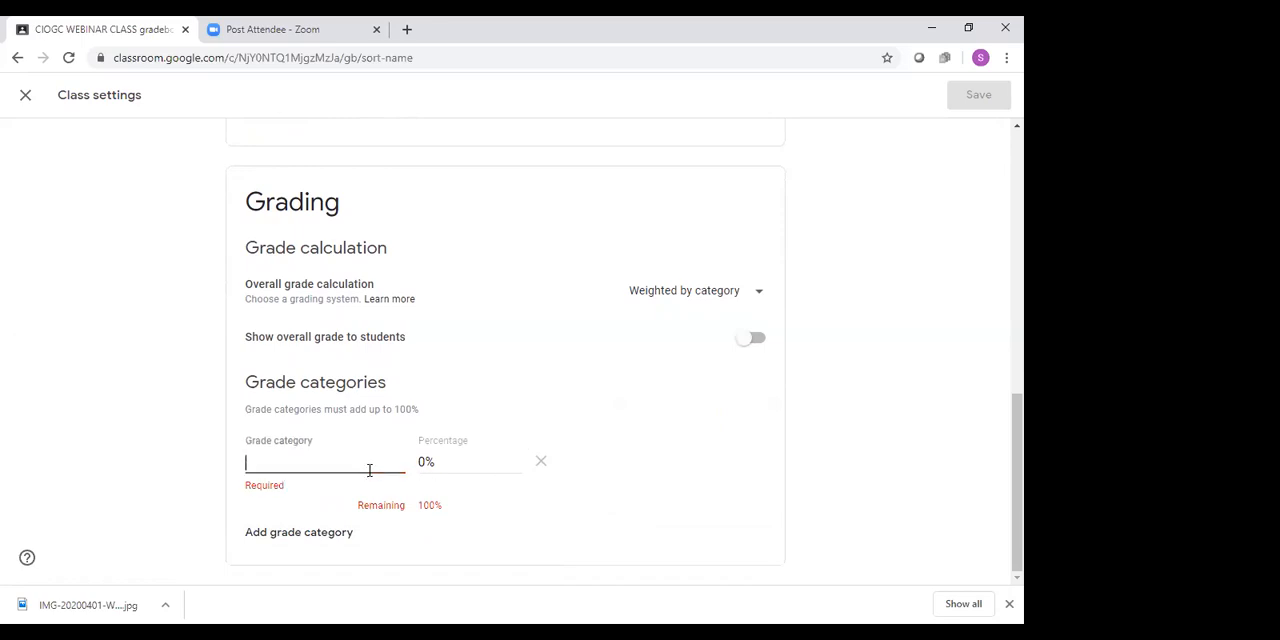
text(Asignments)
click(443, 489)
text(10)
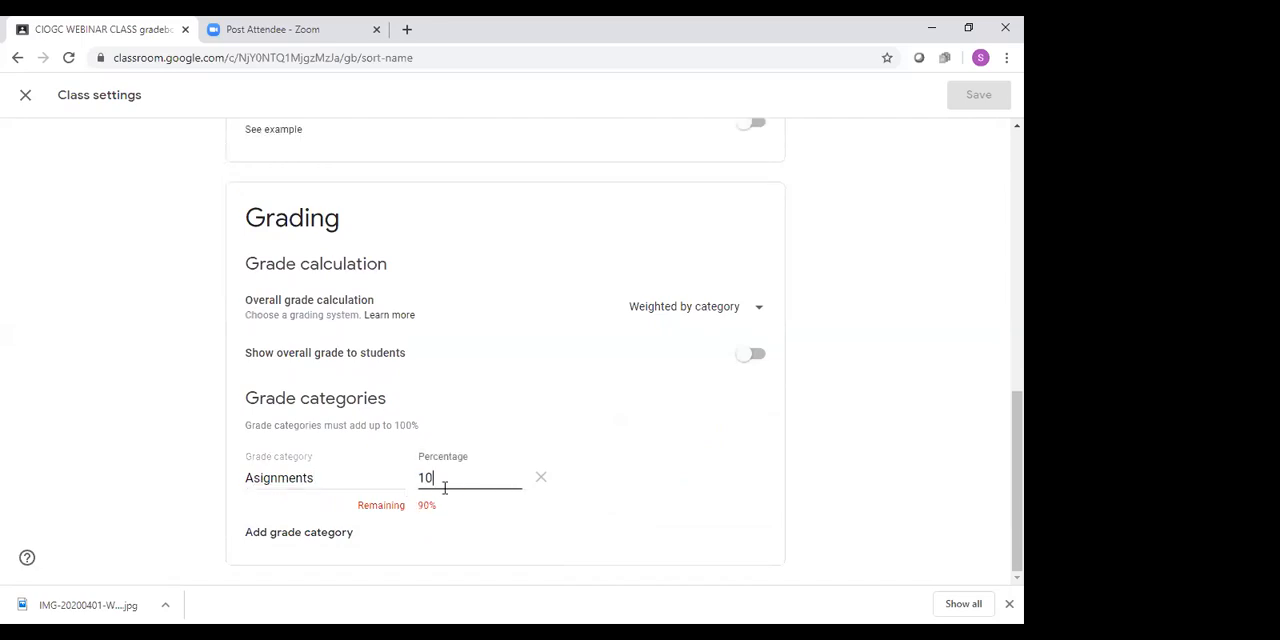
key(Tab)
key(Tab)
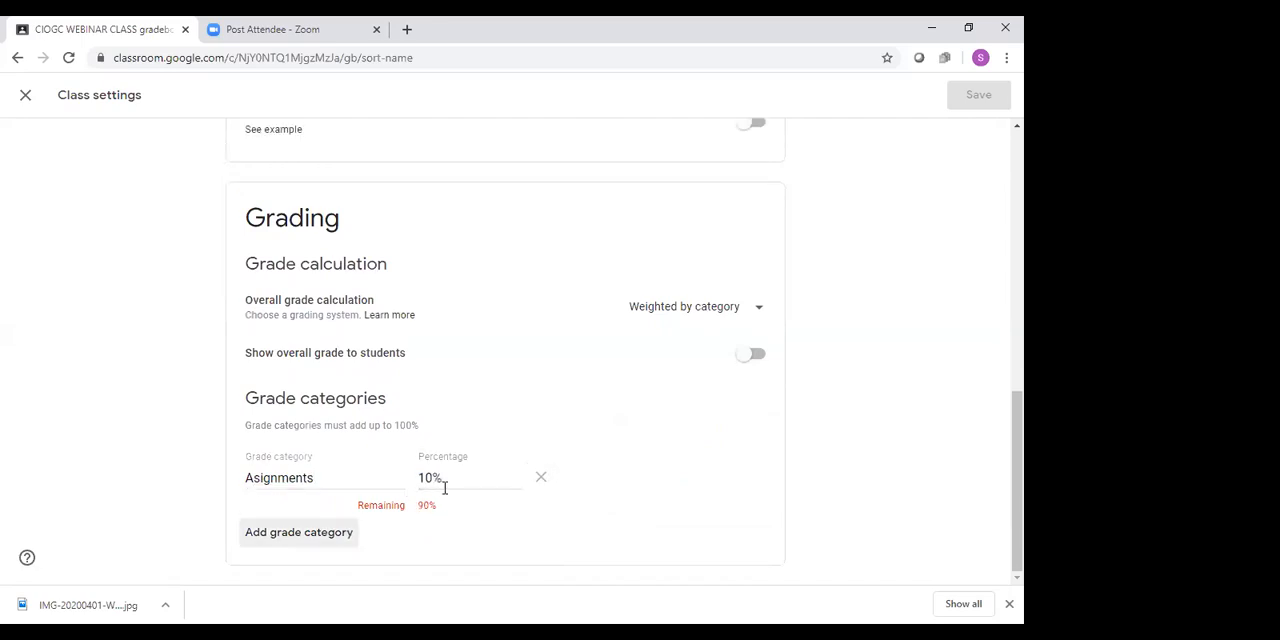
Add a second grade category named Assessments with a weight of 20%
click(346, 541)
text(Assse)
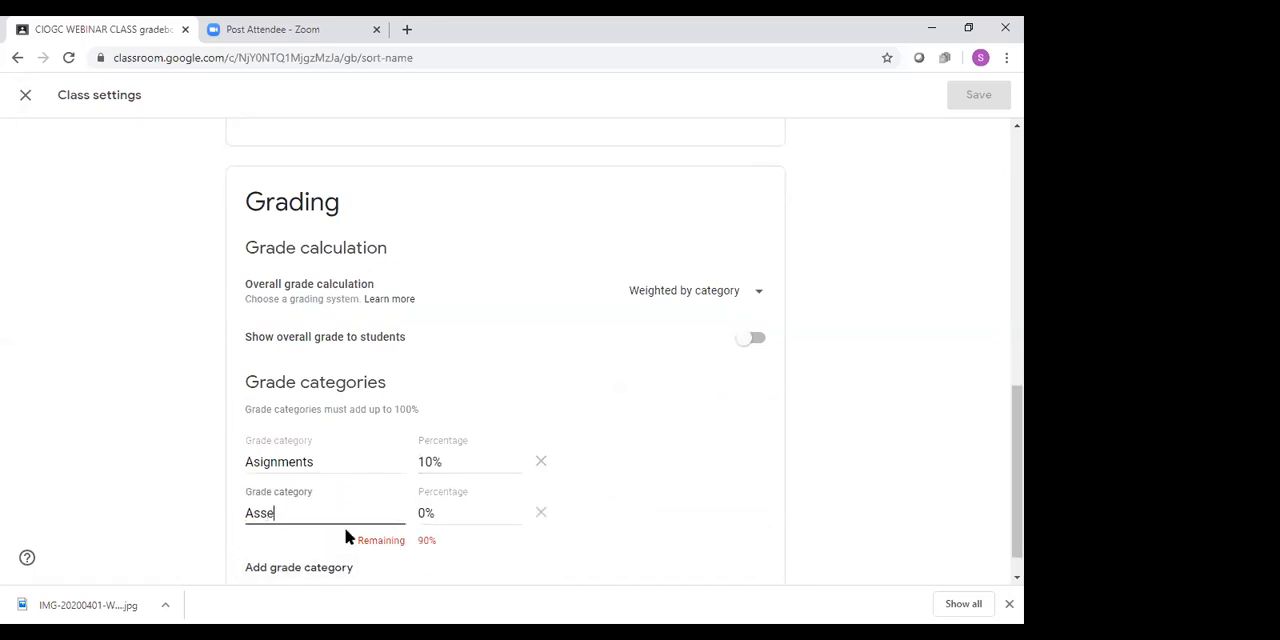
text(ements)
key(Tab)
text(20)
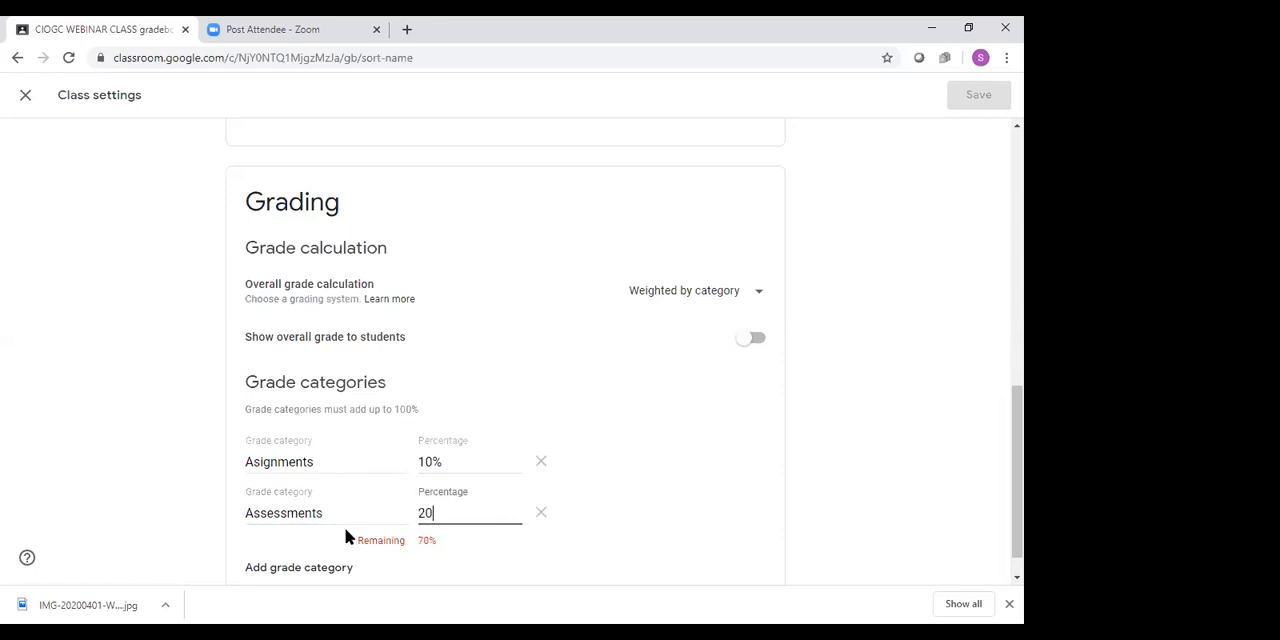
click(747, 490)
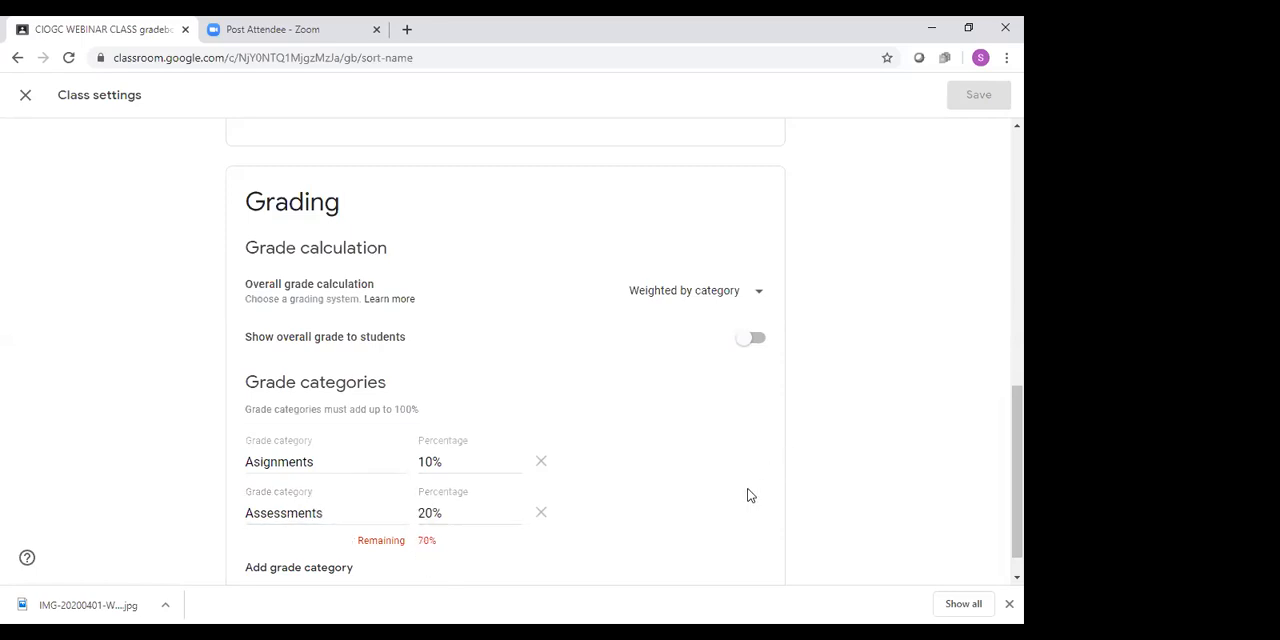
Review the available overall grade calculation options and the rest of the class settings
click(760, 296)
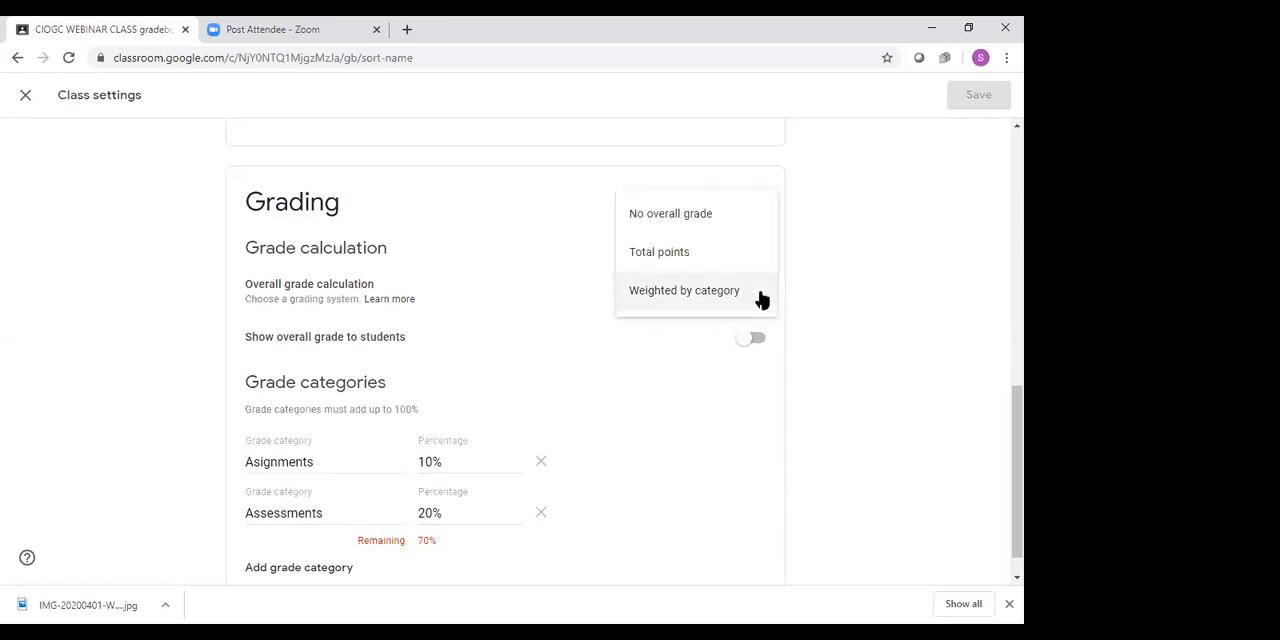
click(903, 323)
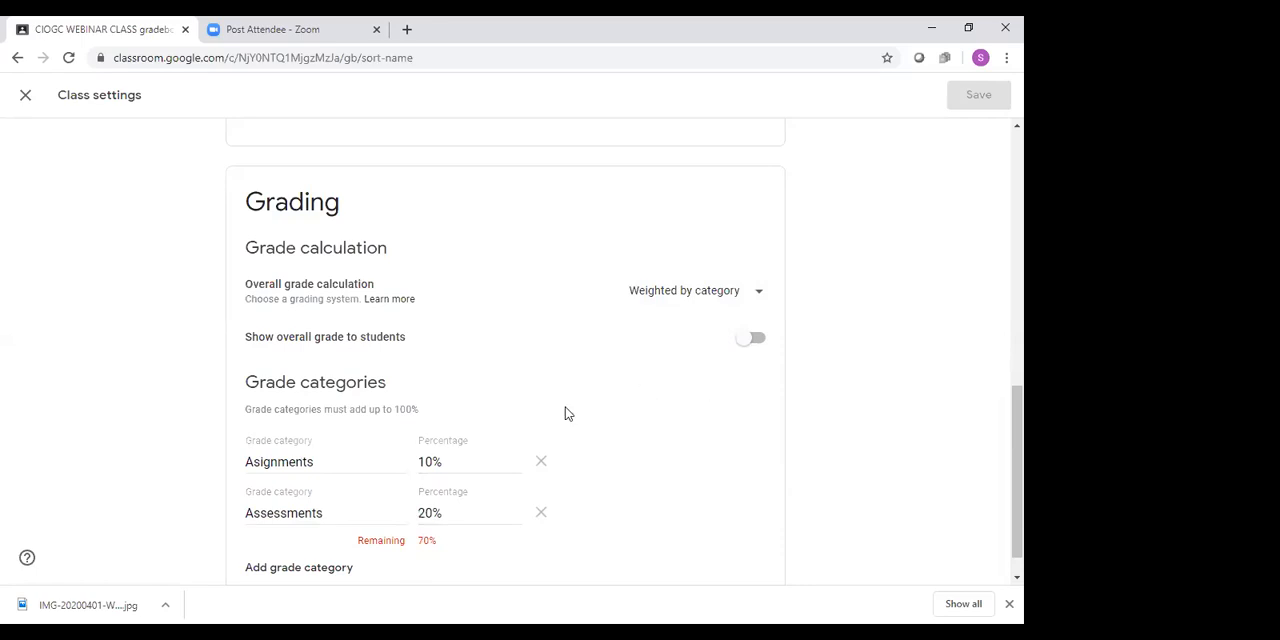
scroll(565, 413, down, 1)
scroll(565, 413, up, 10)
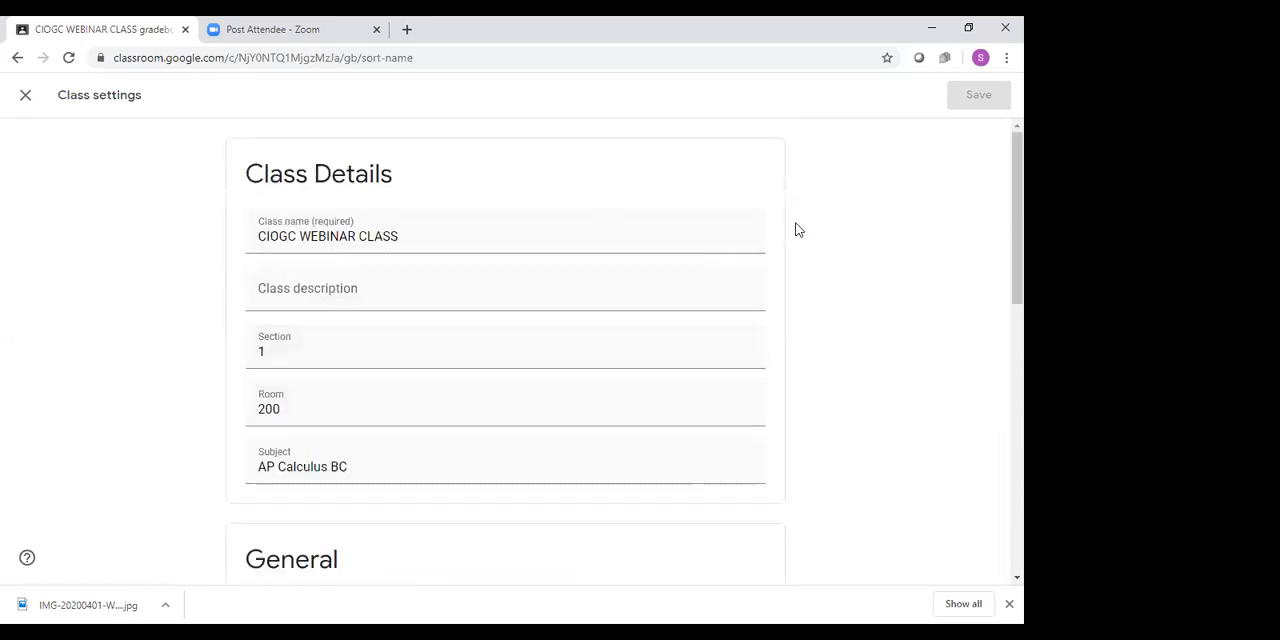
Close the class settings and discard the unsaved grading changes
click(22, 97)
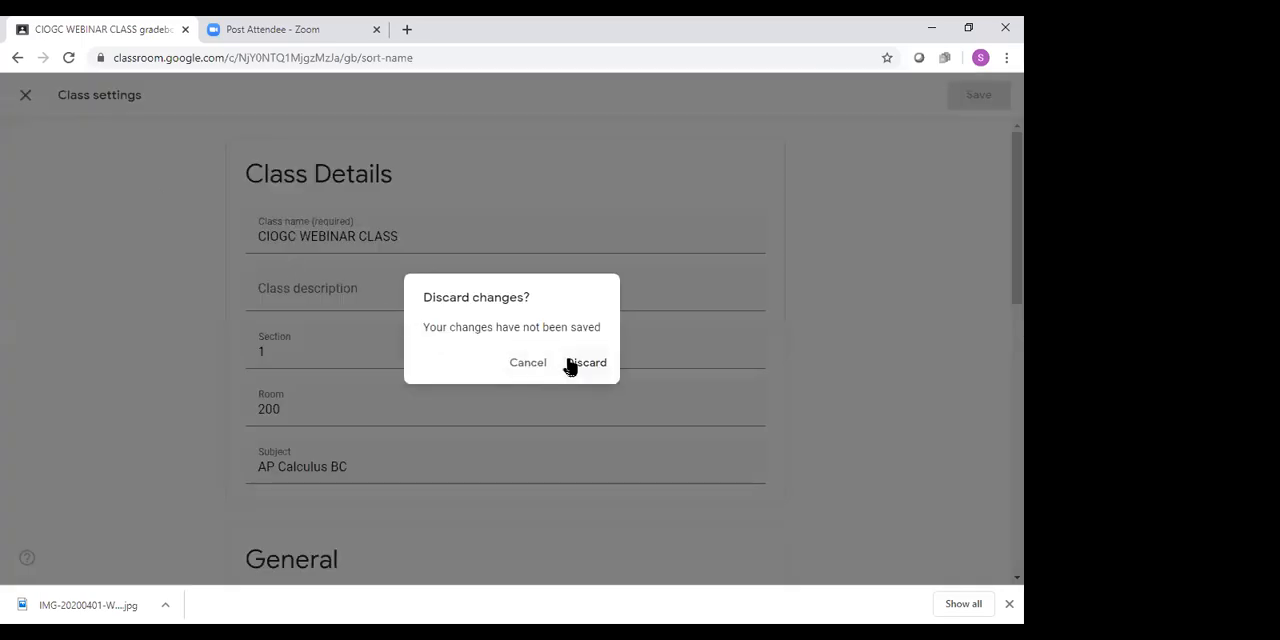
click(534, 365)
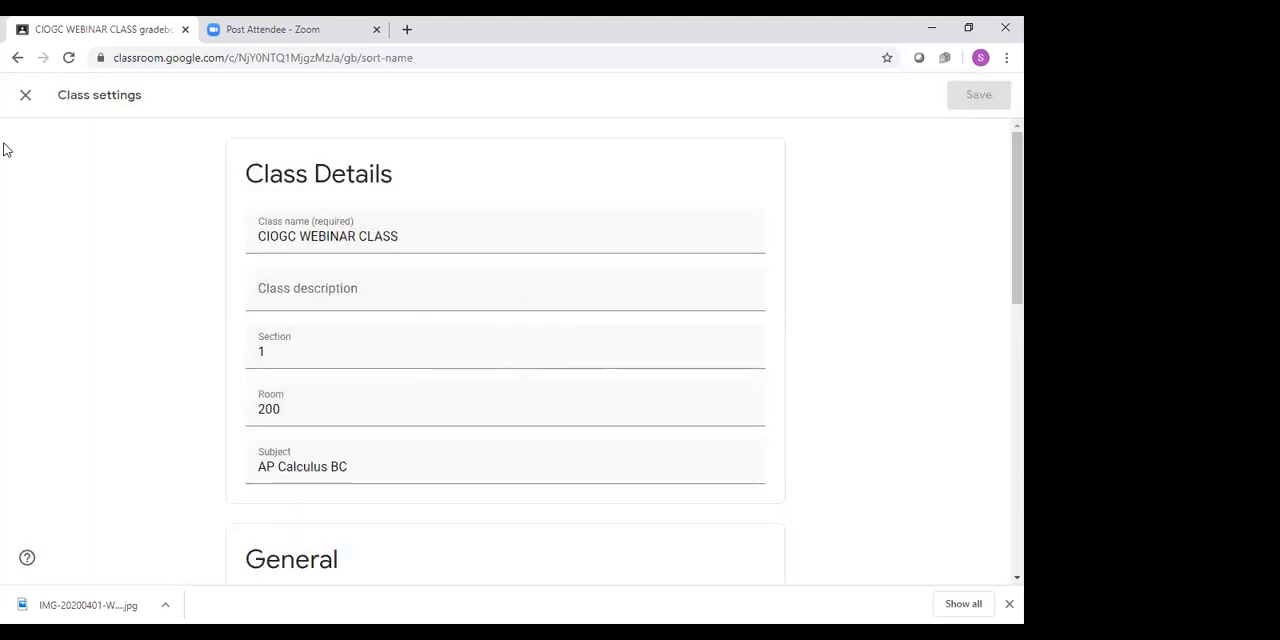
click(24, 95)
right_click(18, 87)
click(523, 364)
click(25, 97)
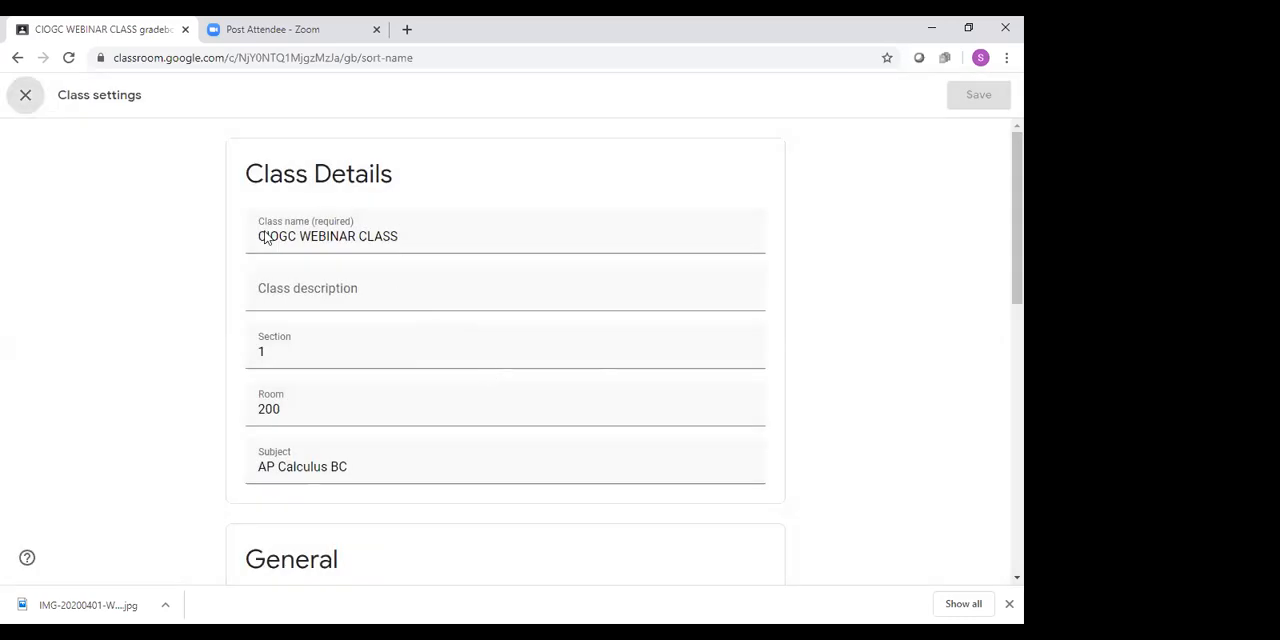
click(2, 248)
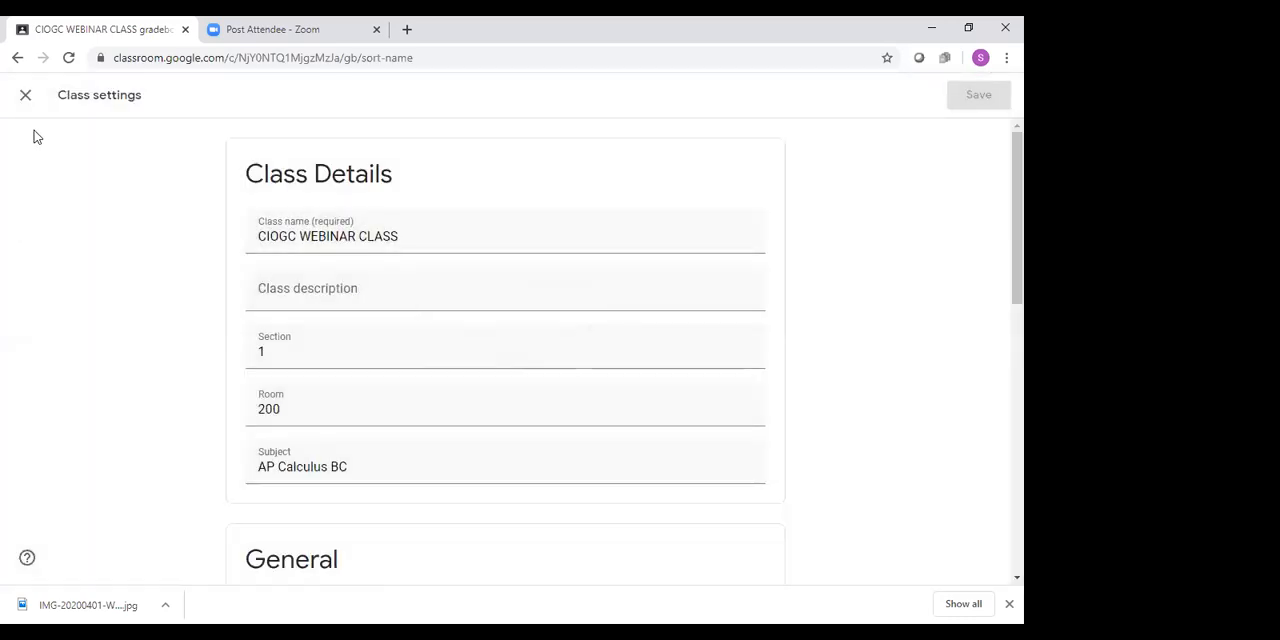
click(26, 100)
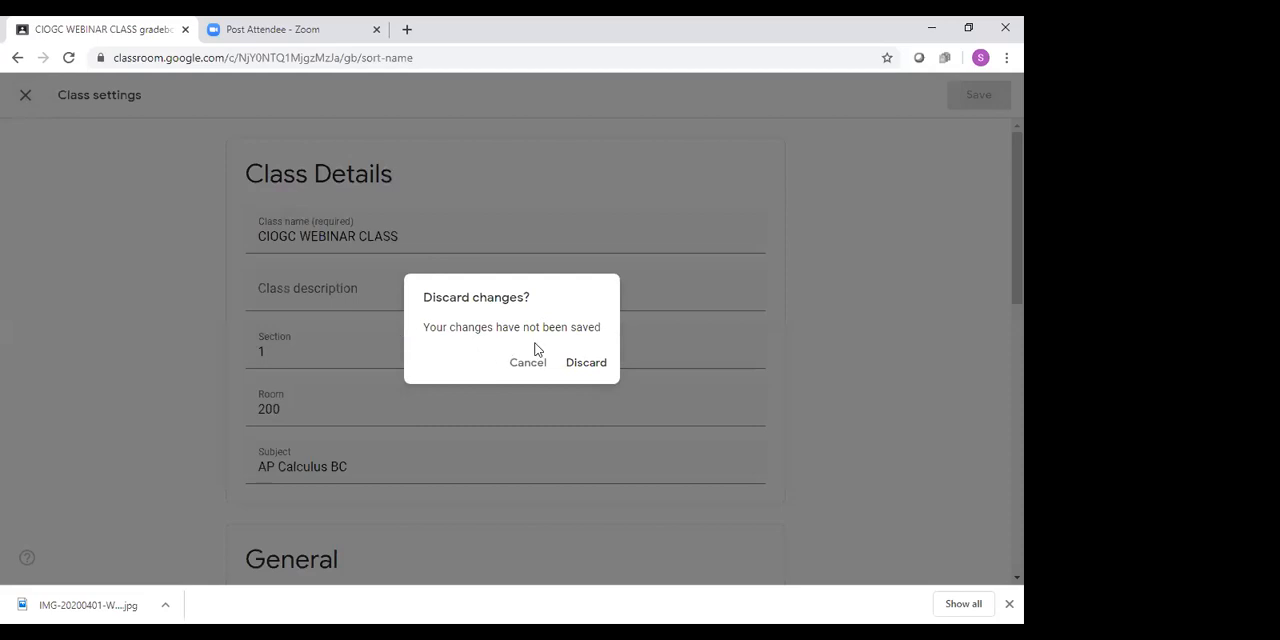
click(572, 363)
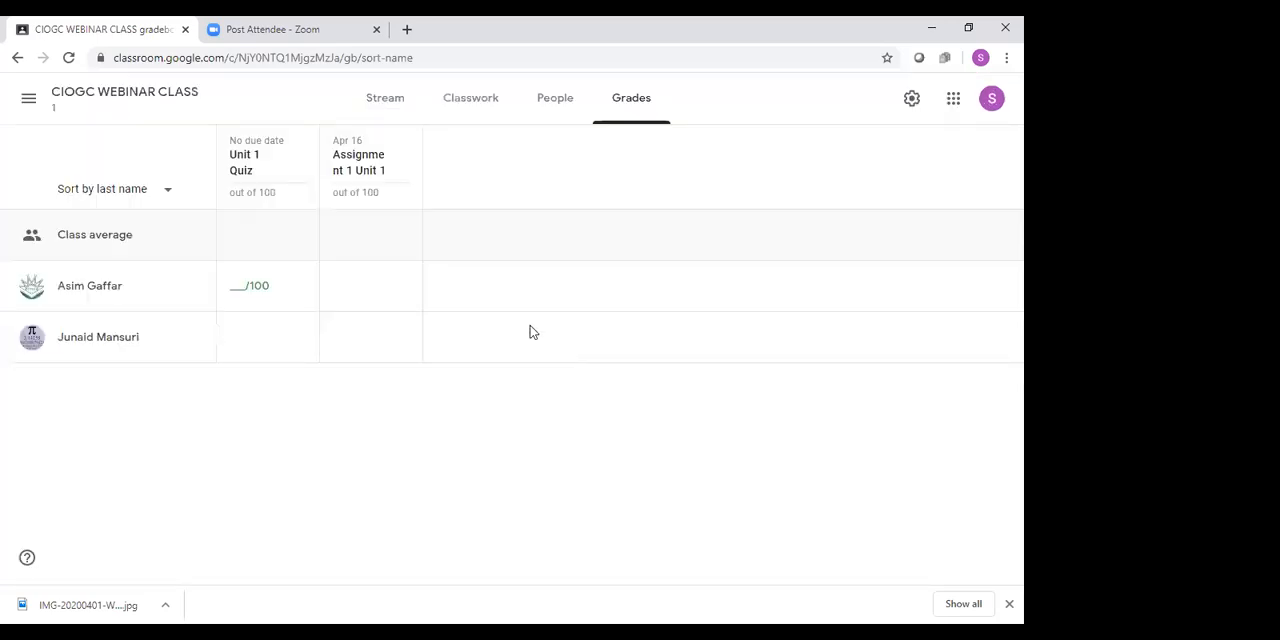
Open the turned-in student work for the Unit 1 Quiz from the class's classwork
click(453, 104)
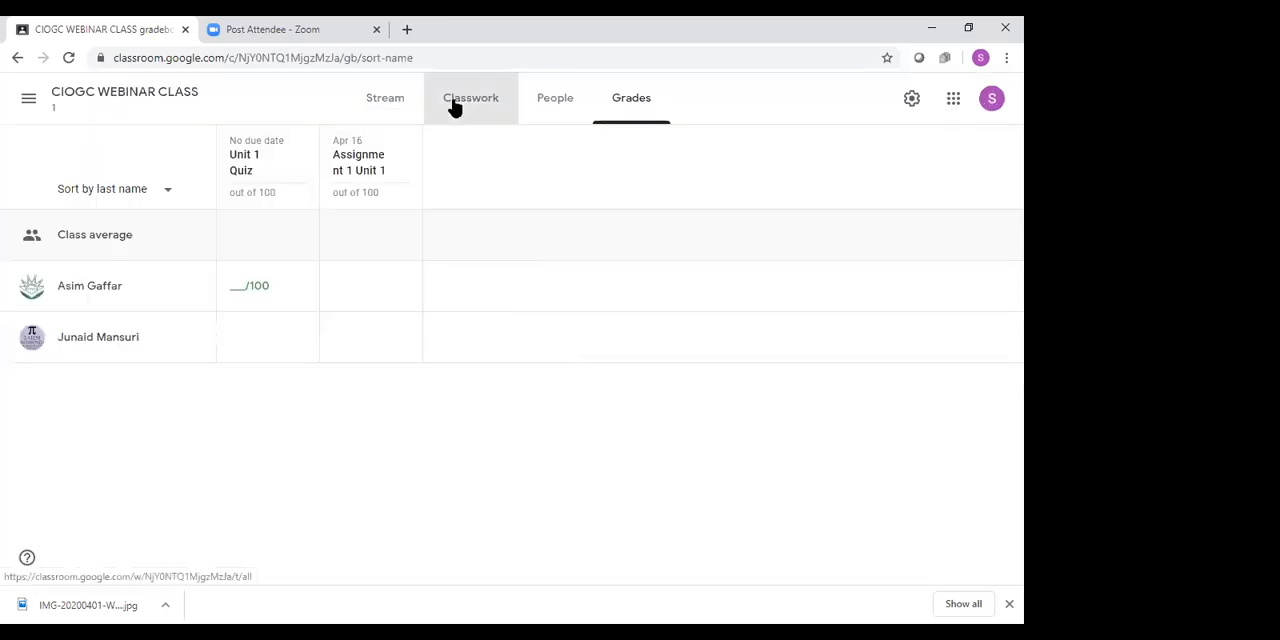
click(423, 219)
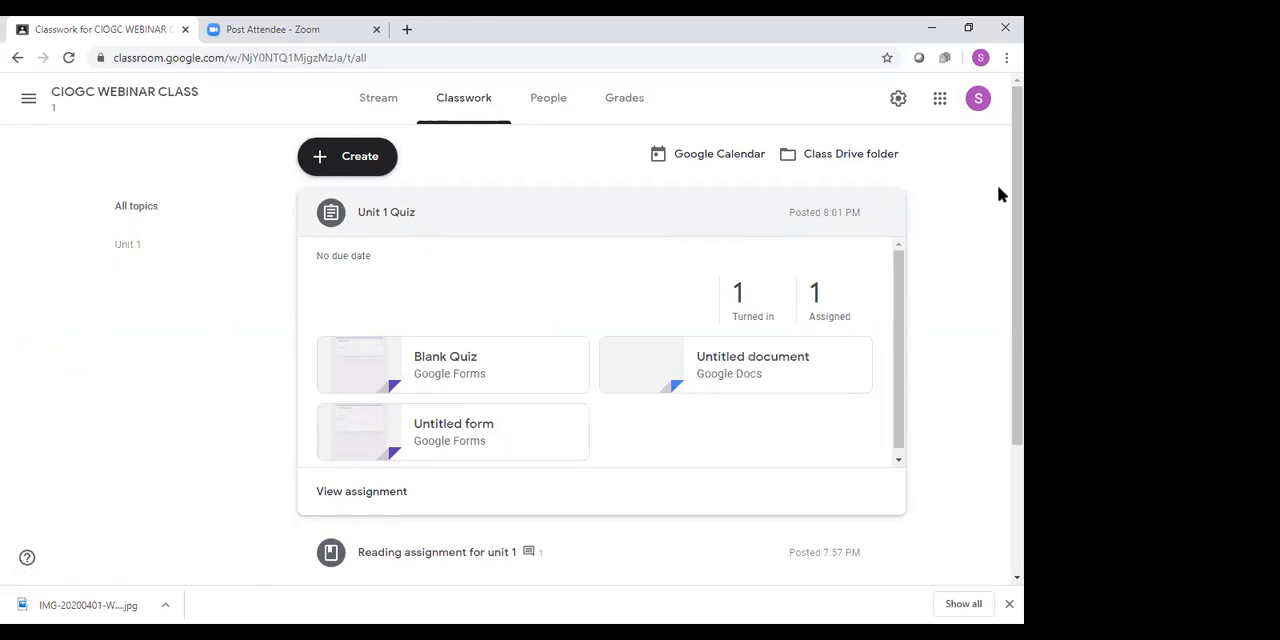
scroll(628, 396, down, 1)
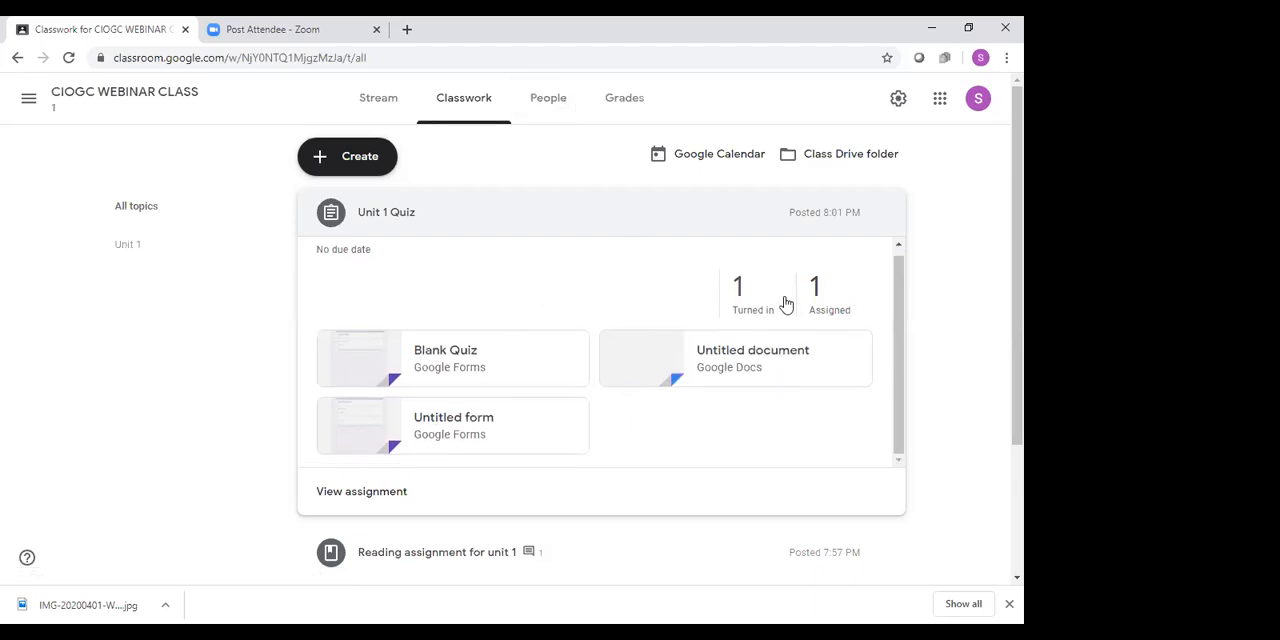
click(743, 303)
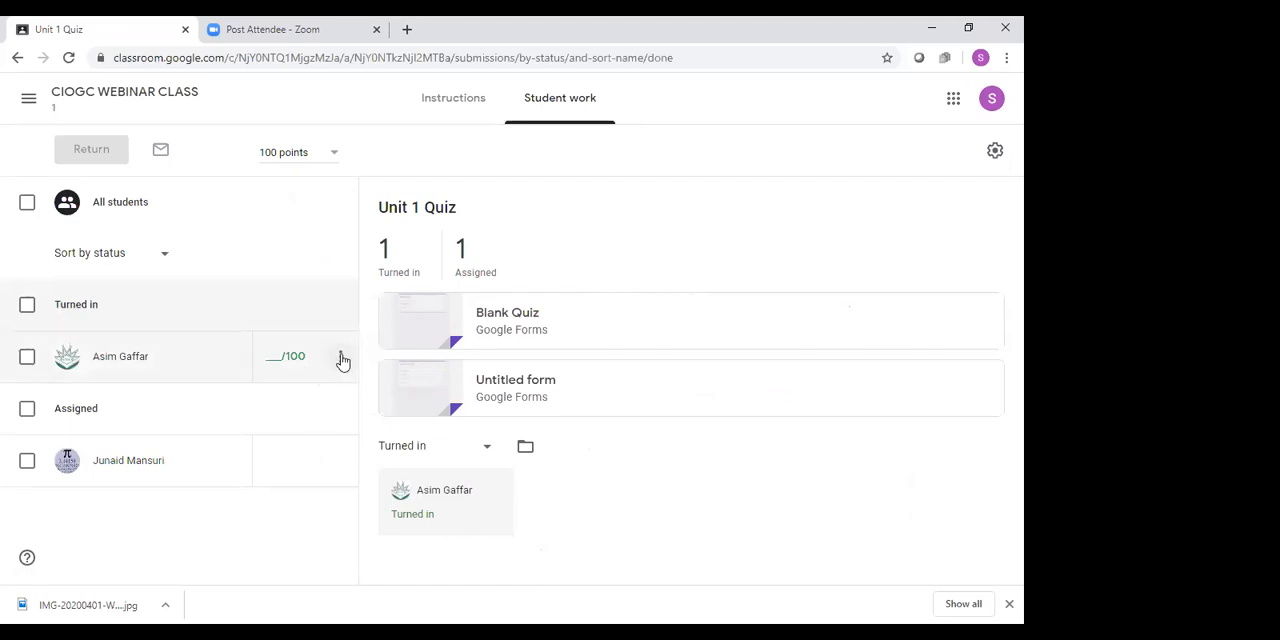
Grade the turned-in Unit 1 Quiz submission 90 out of 100 and view that student's work
click(268, 362)
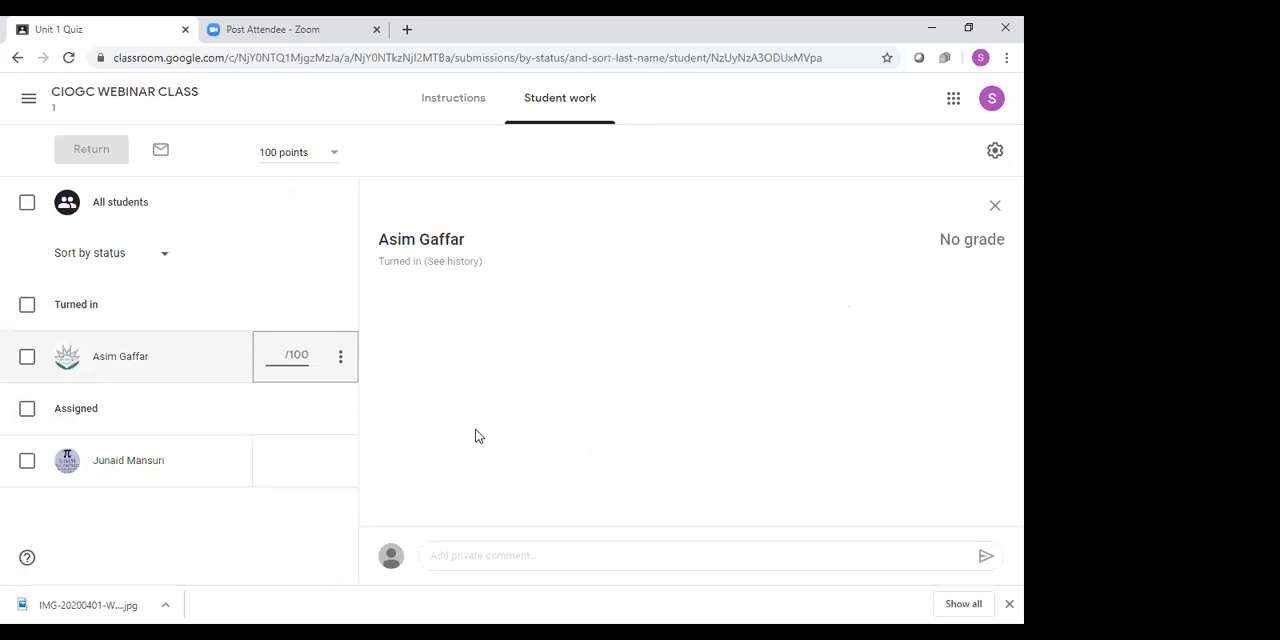
text(90)
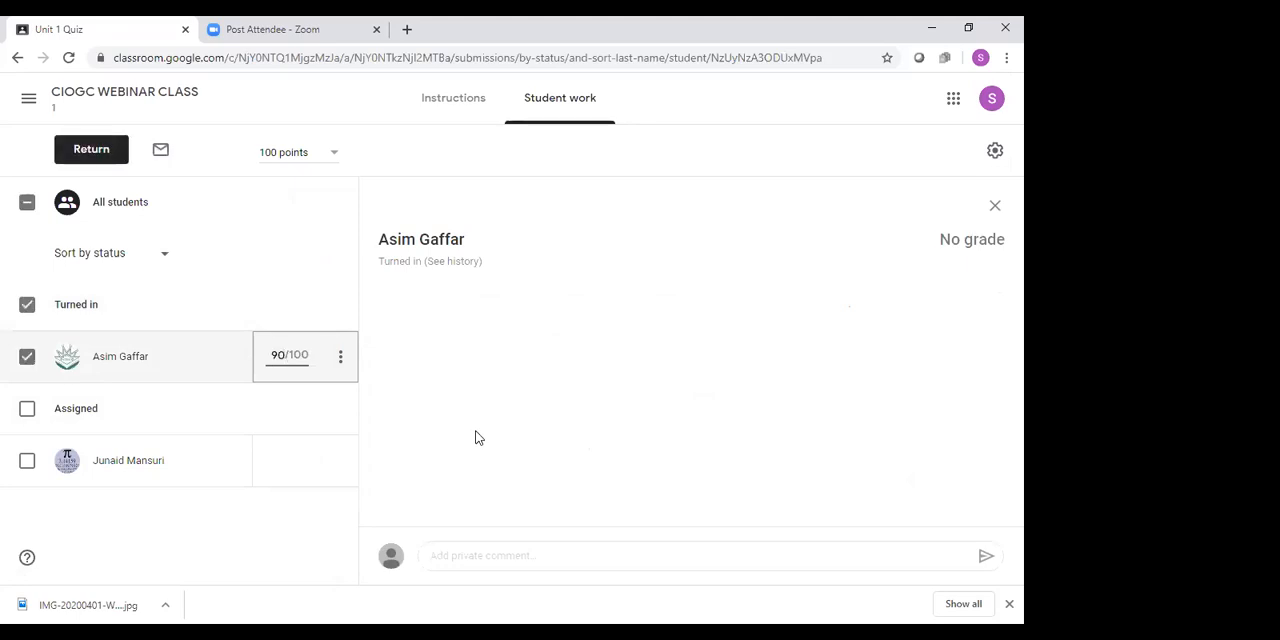
click(309, 425)
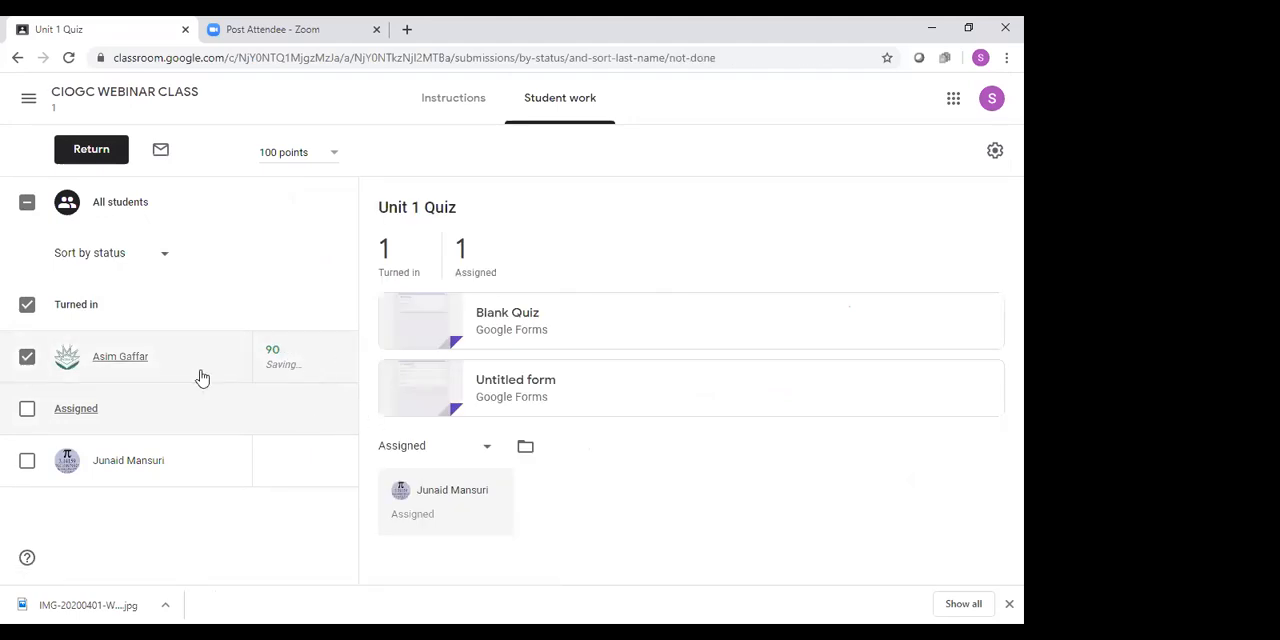
click(113, 358)
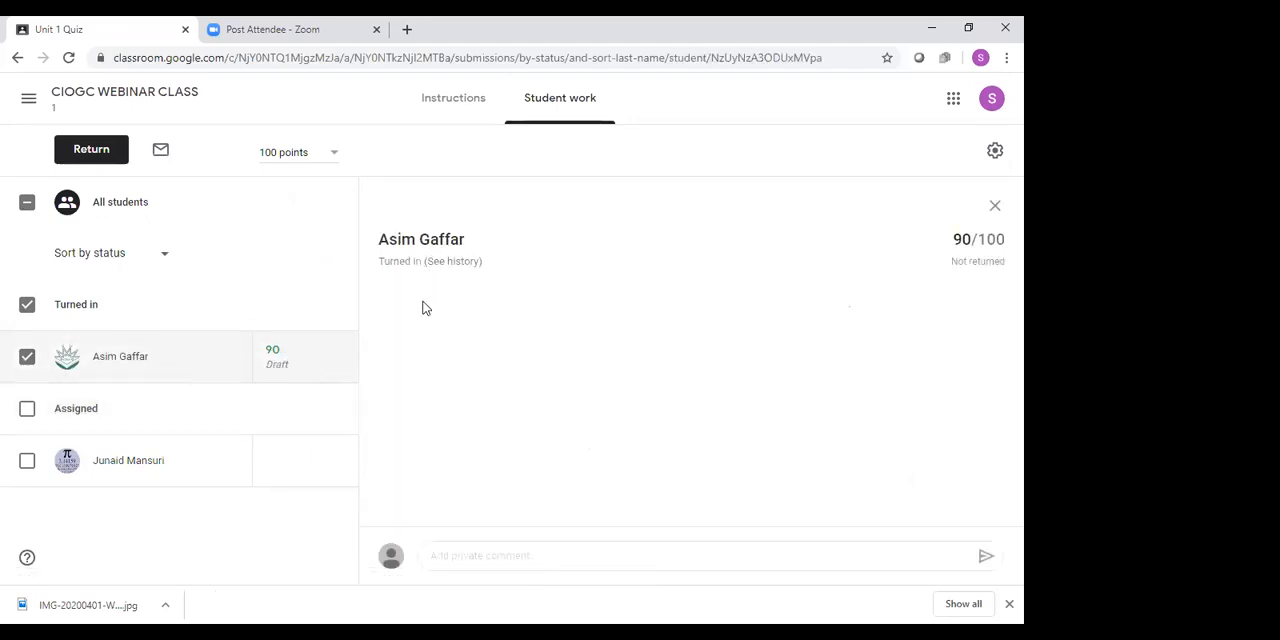
Send the student who has not turned in the quiz the private comment "where's your assignment?"
click(146, 465)
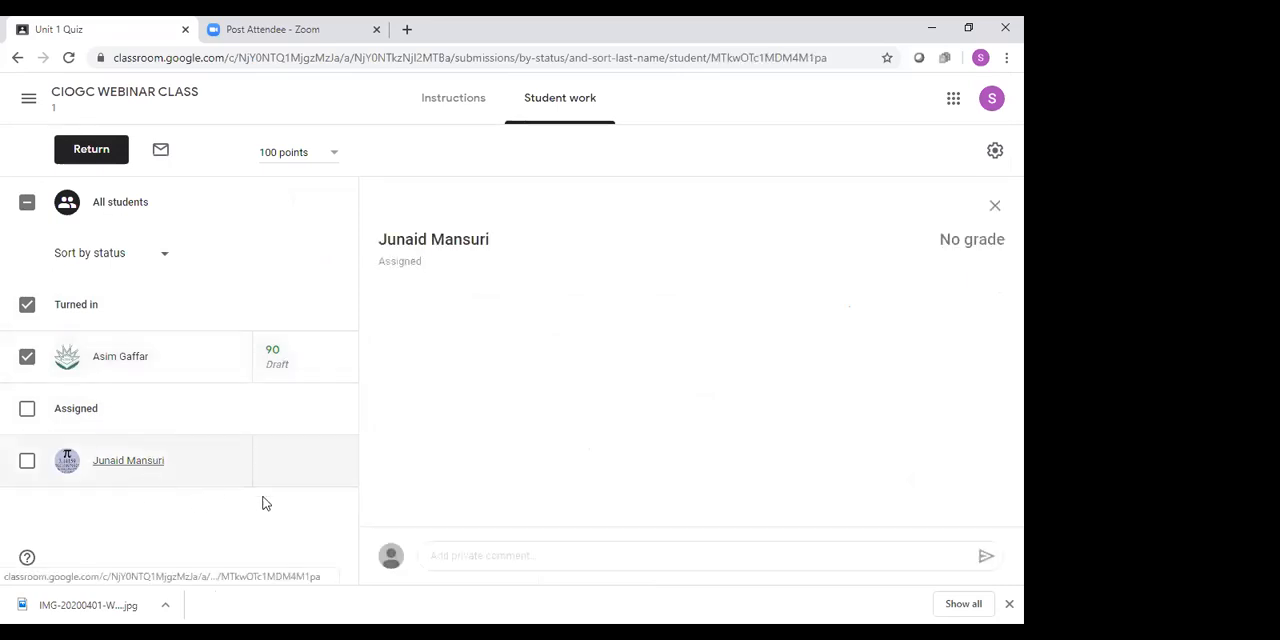
click(475, 560)
text(where)
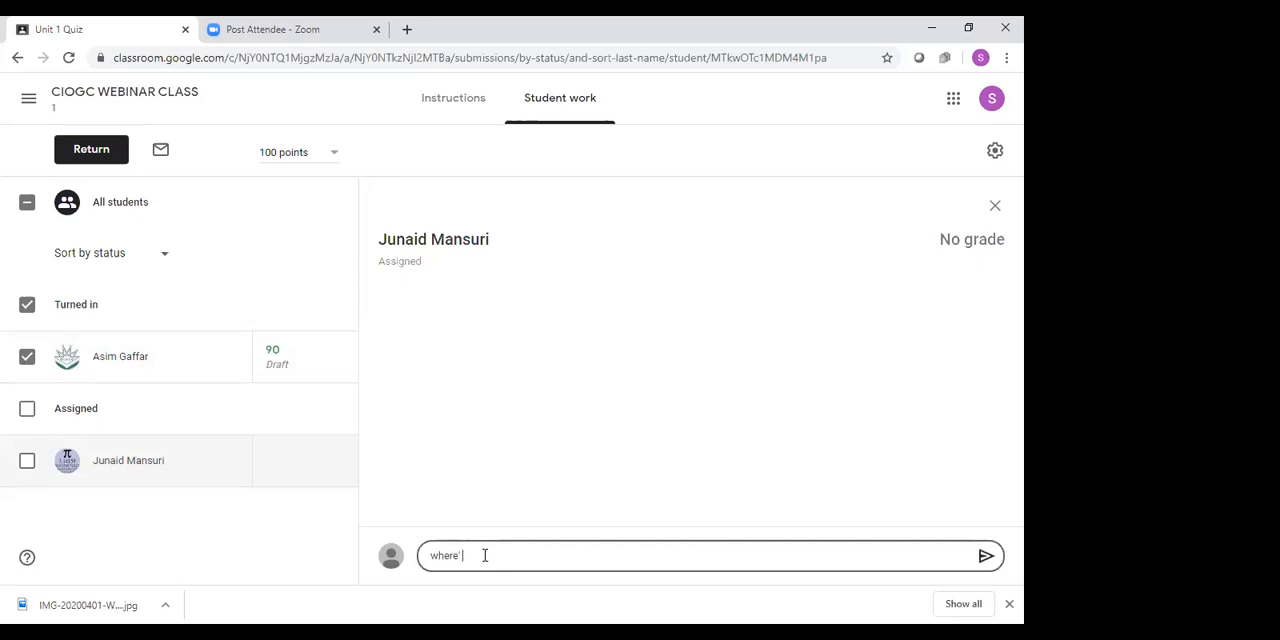
text('s your asignemnt)
key(BackSpace)
key(BackSpace)
key(BackSpace)
key(BackSpace)
text(signment)
click(985, 556)
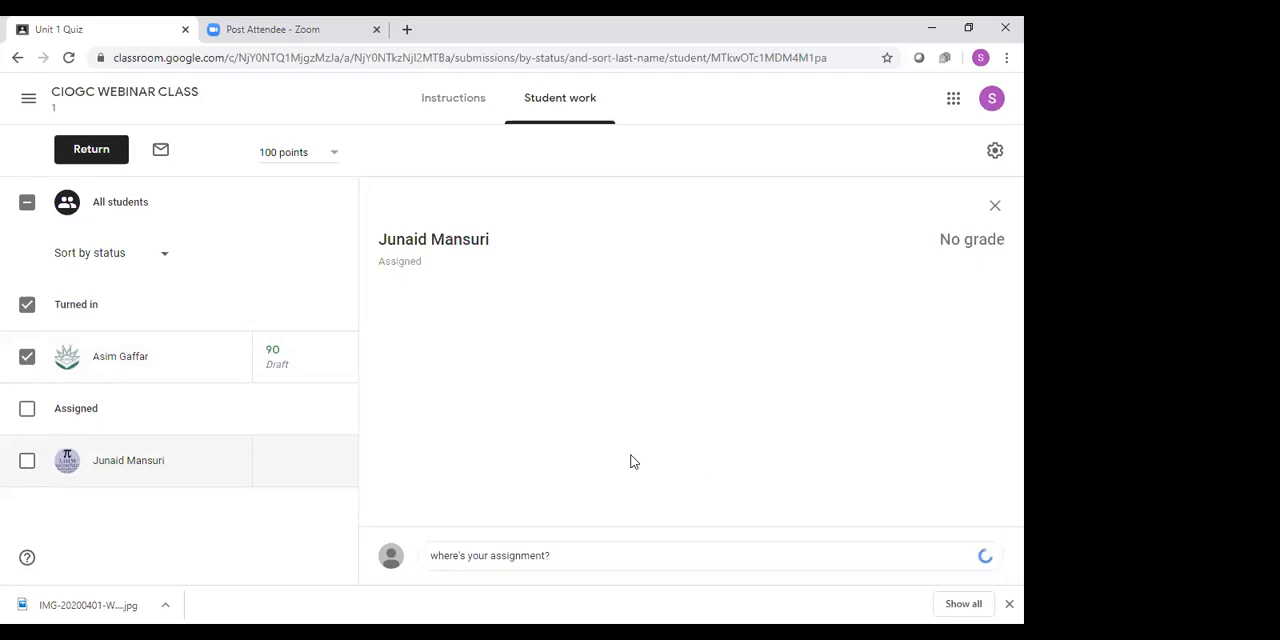
Send the student graded 90 the private comment "Great job with your quiz!"
click(130, 358)
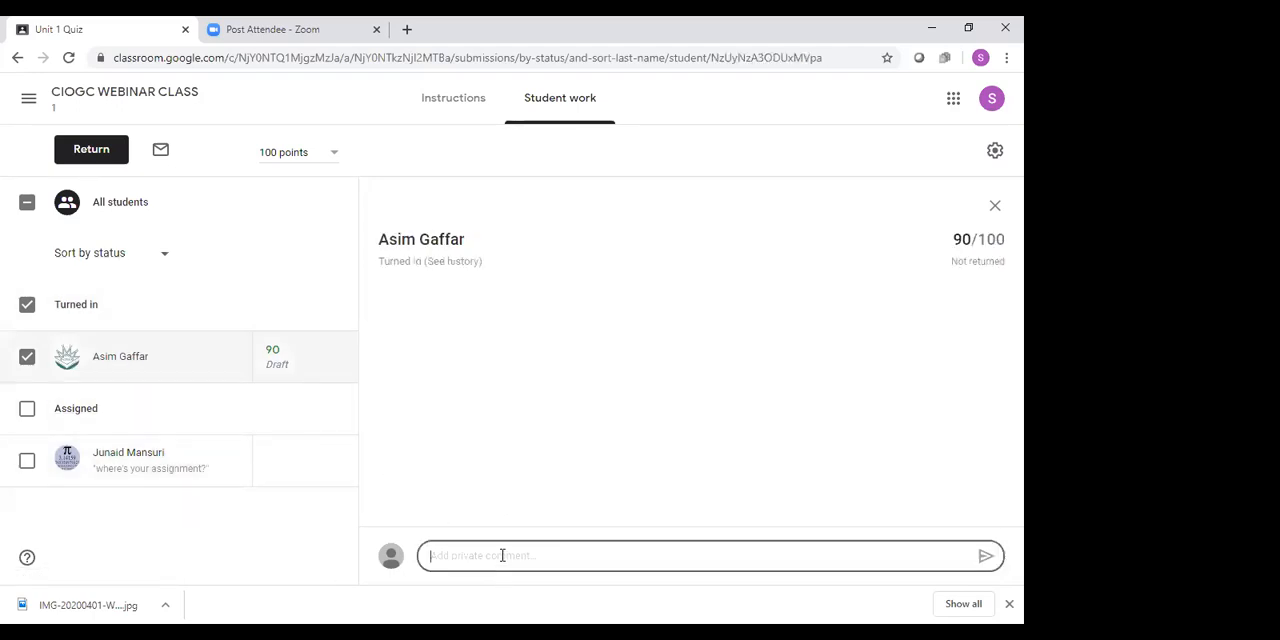
text(Great job with your )
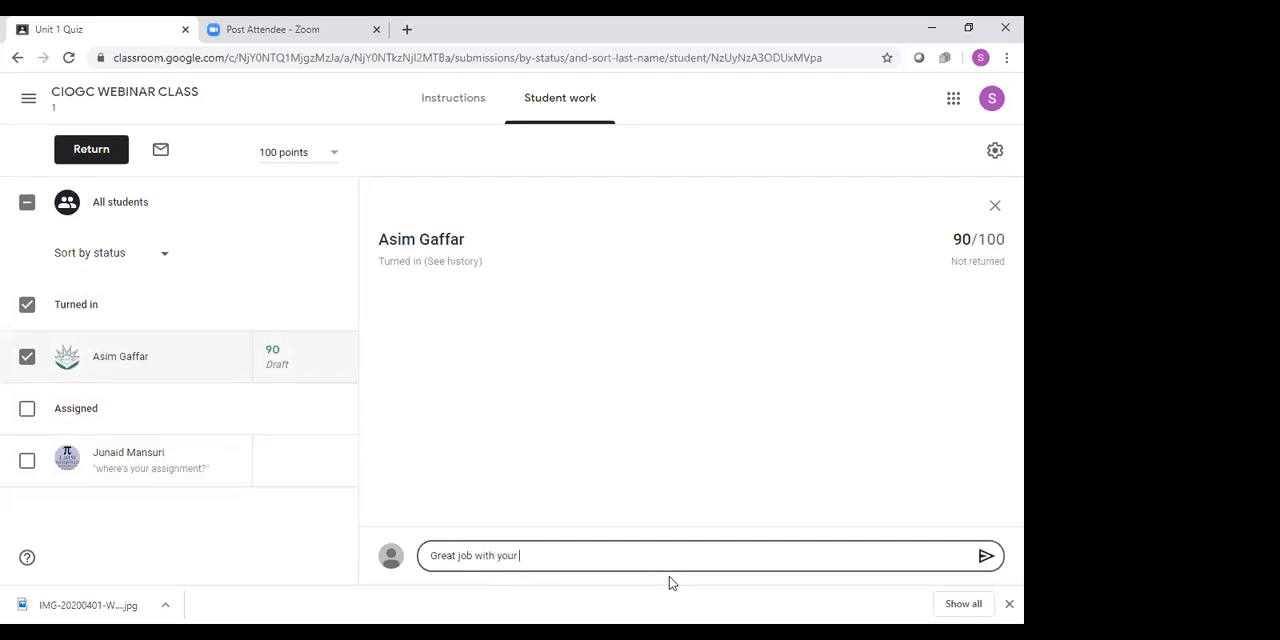
text(quiz!)
click(986, 556)
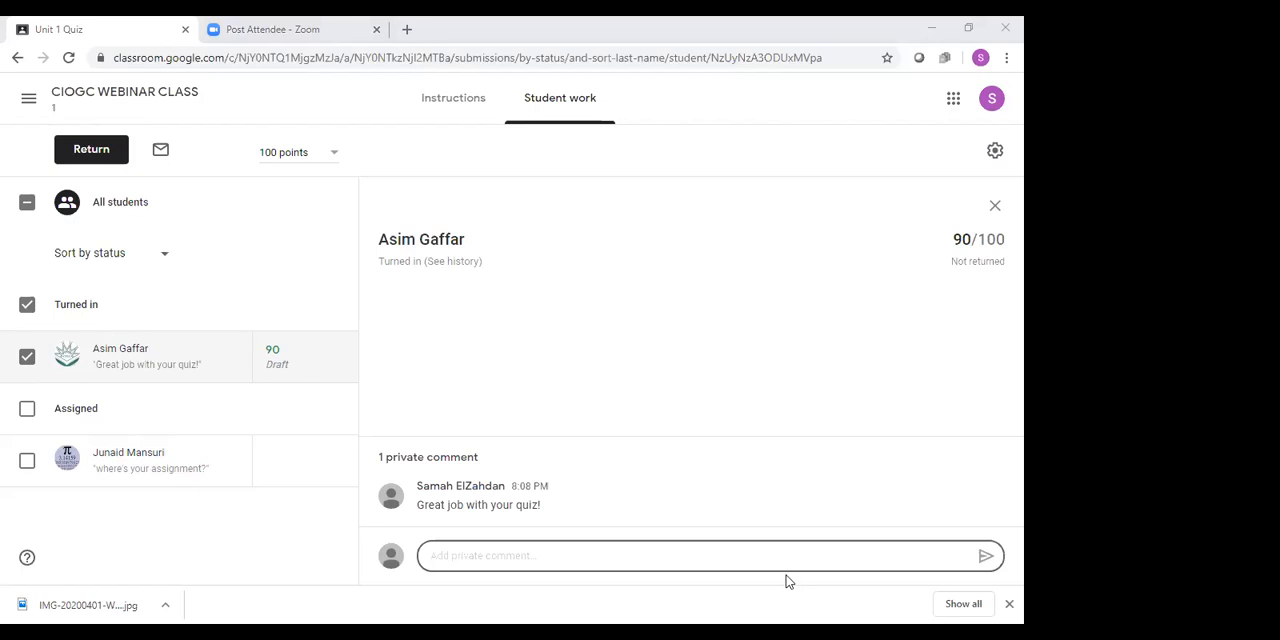
Switch to Microsoft Teams and view the General channel of the Sample Class team
key(alt+Tab)
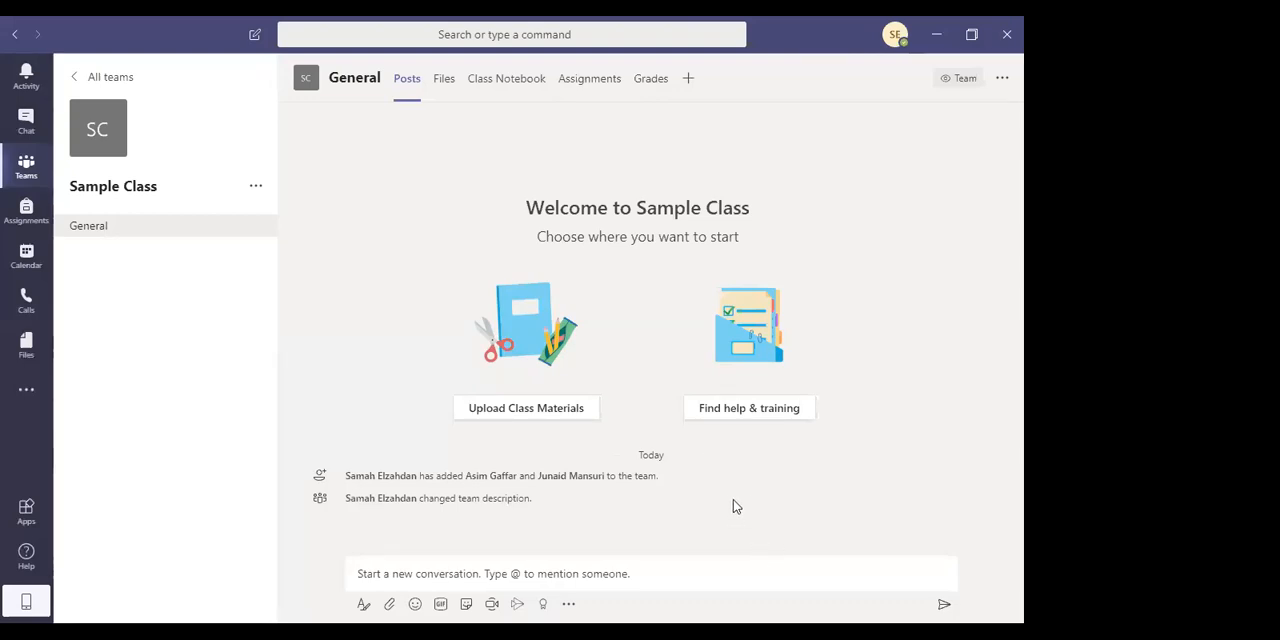
mouse_move(597, 480)
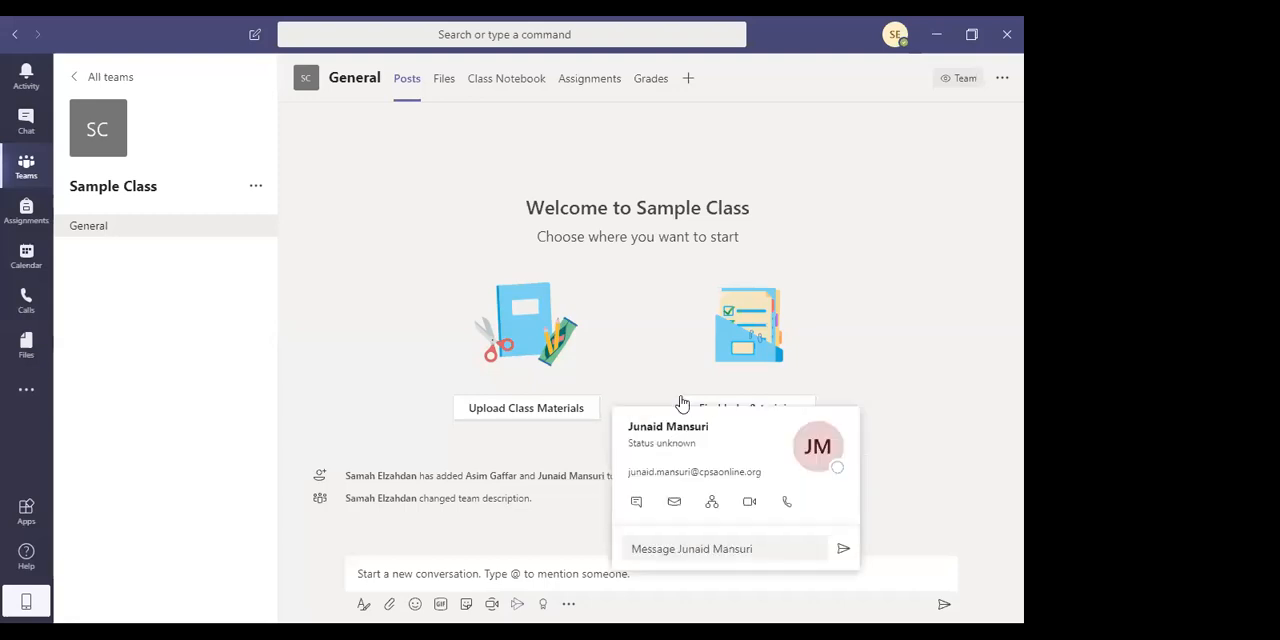
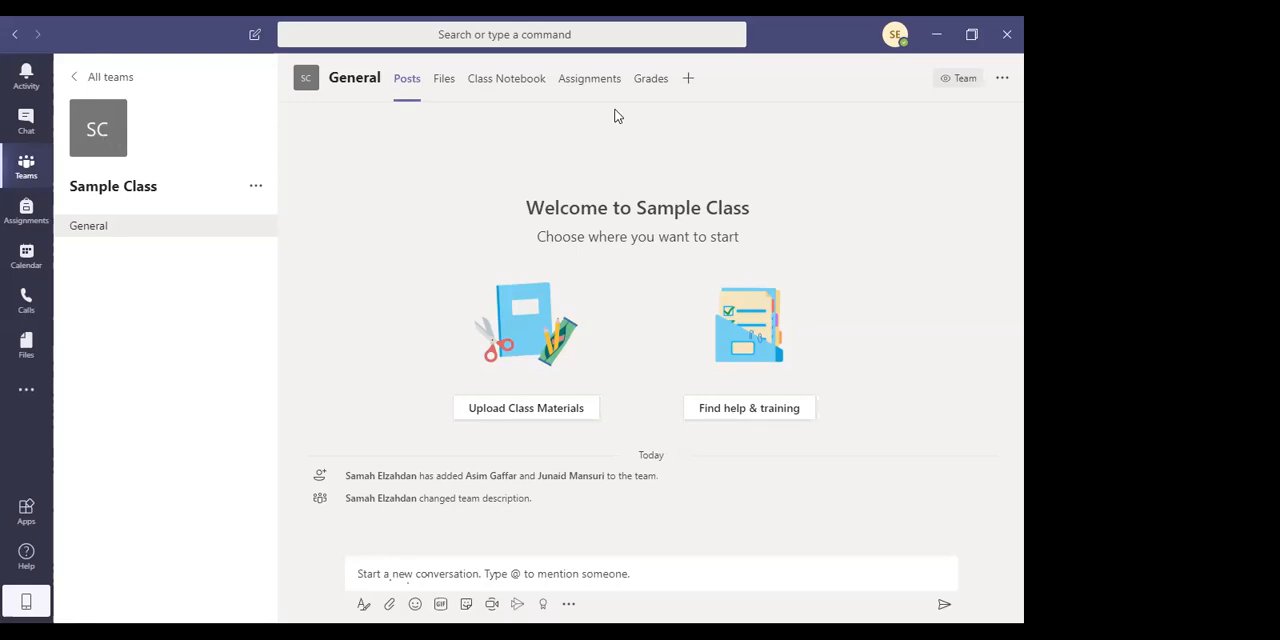
mouse_move(957, 82)
click(1002, 78)
click(500, 110)
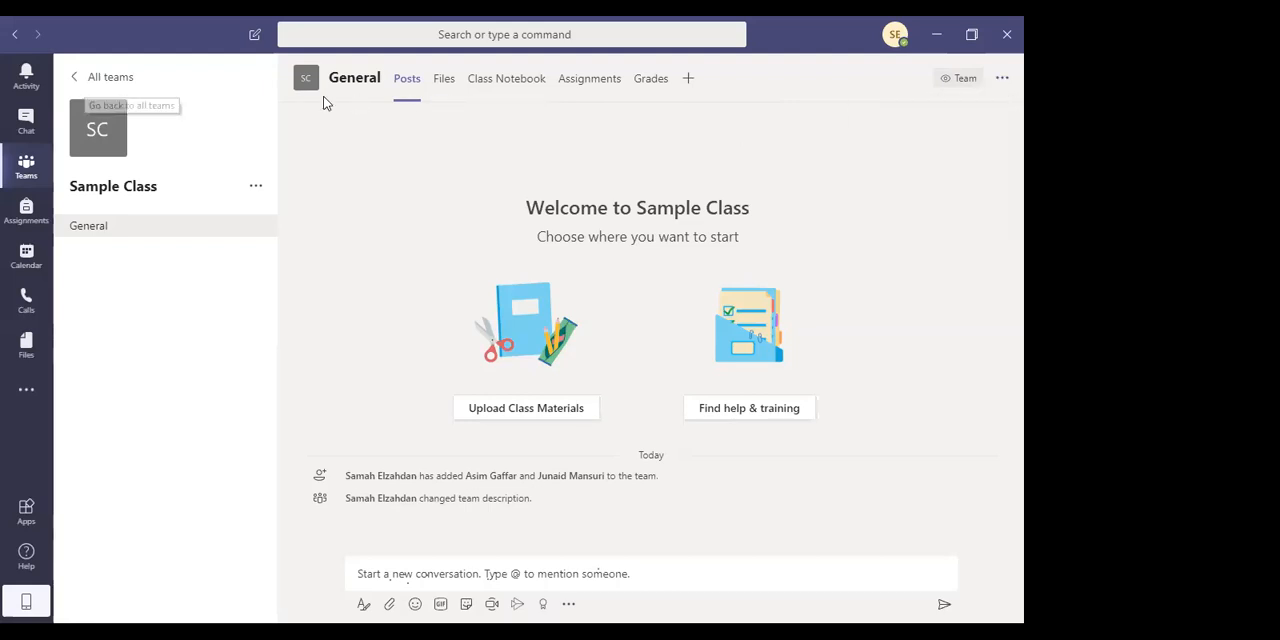
Create a new class team named "CIOGC WEBINAR CLASS" with the description "E-Learning"
click(22, 176)
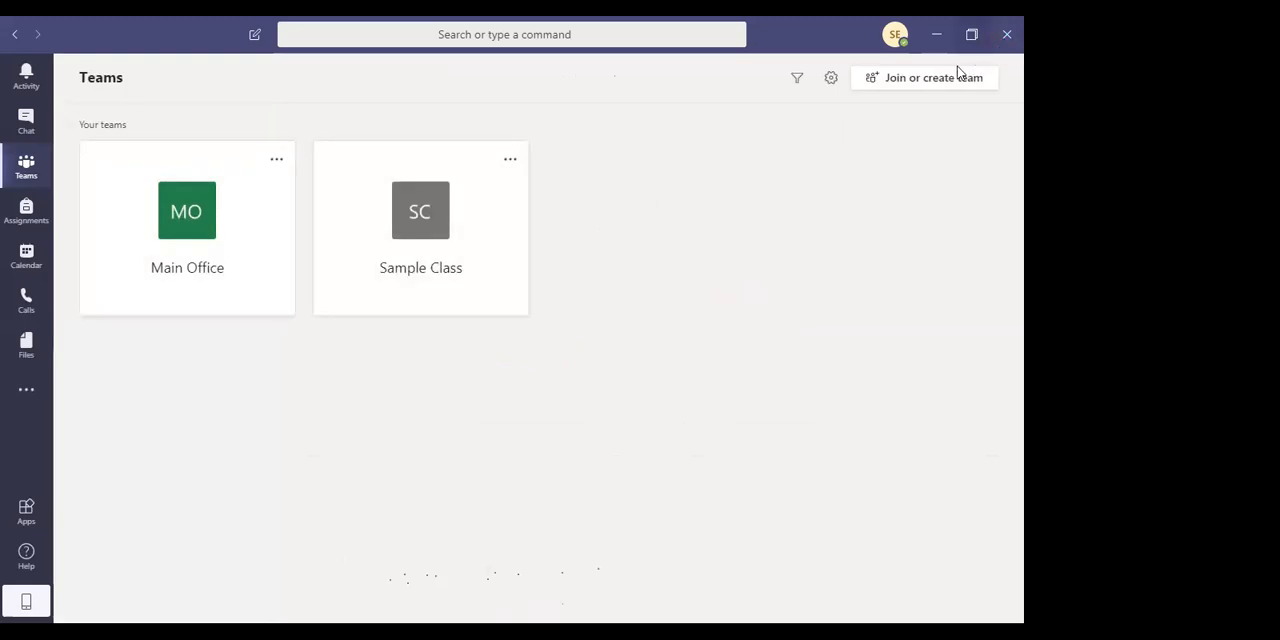
click(920, 86)
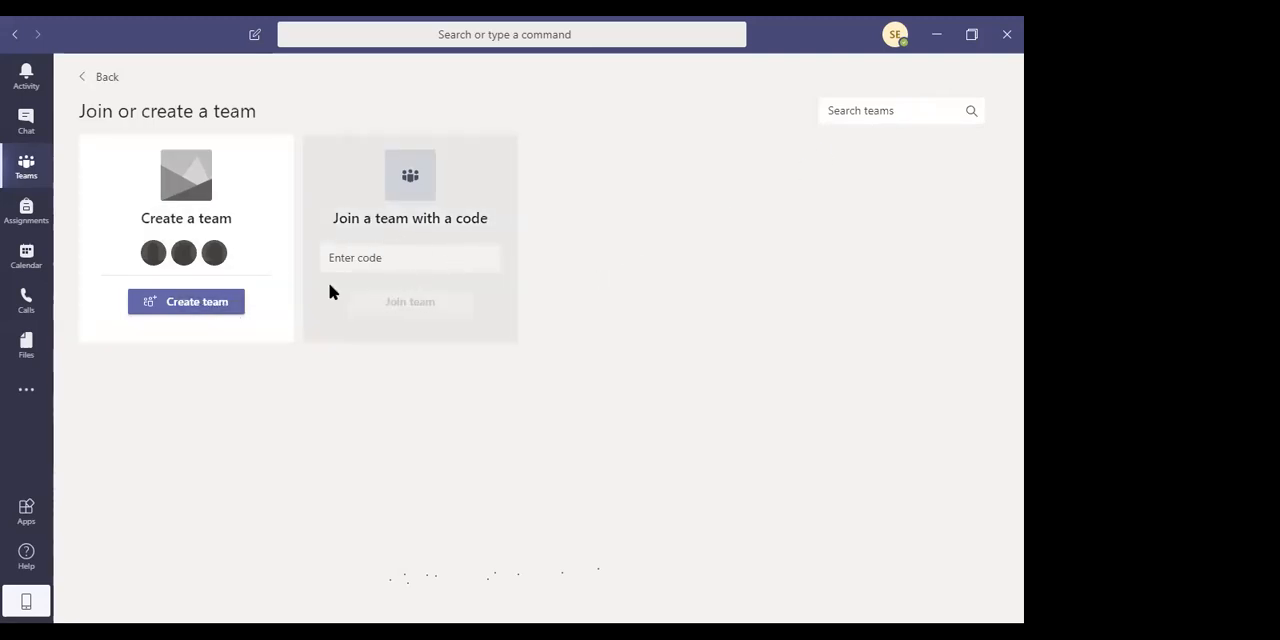
click(223, 304)
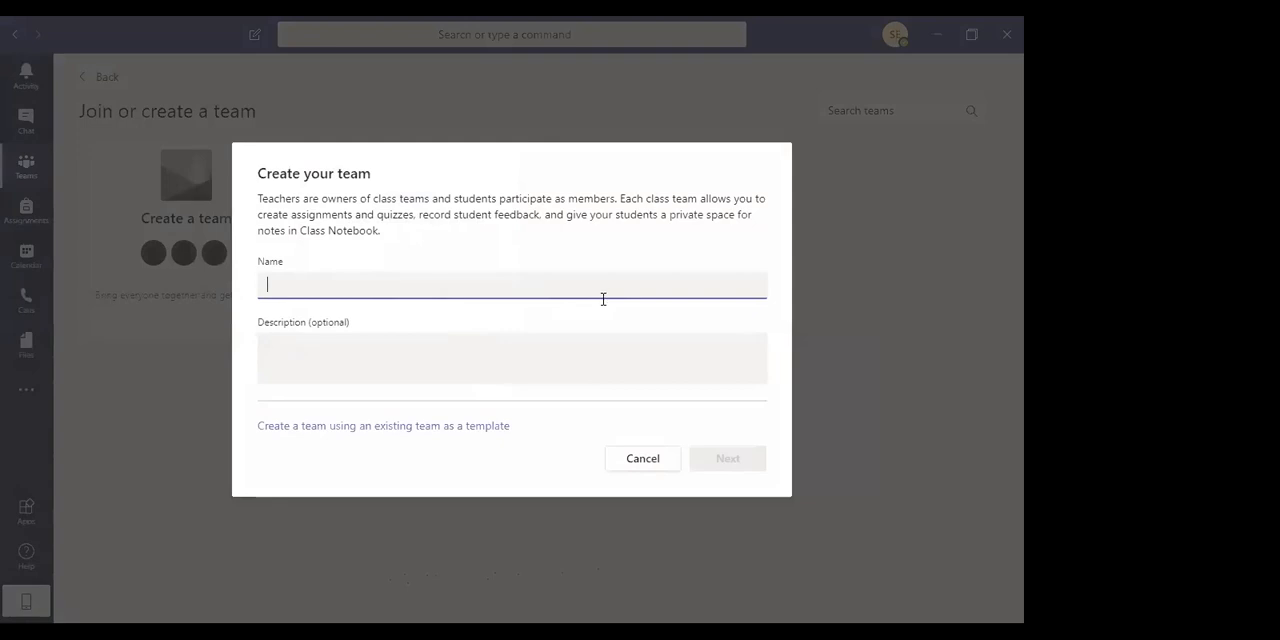
text(CIOGC WEBINAR CLASS)
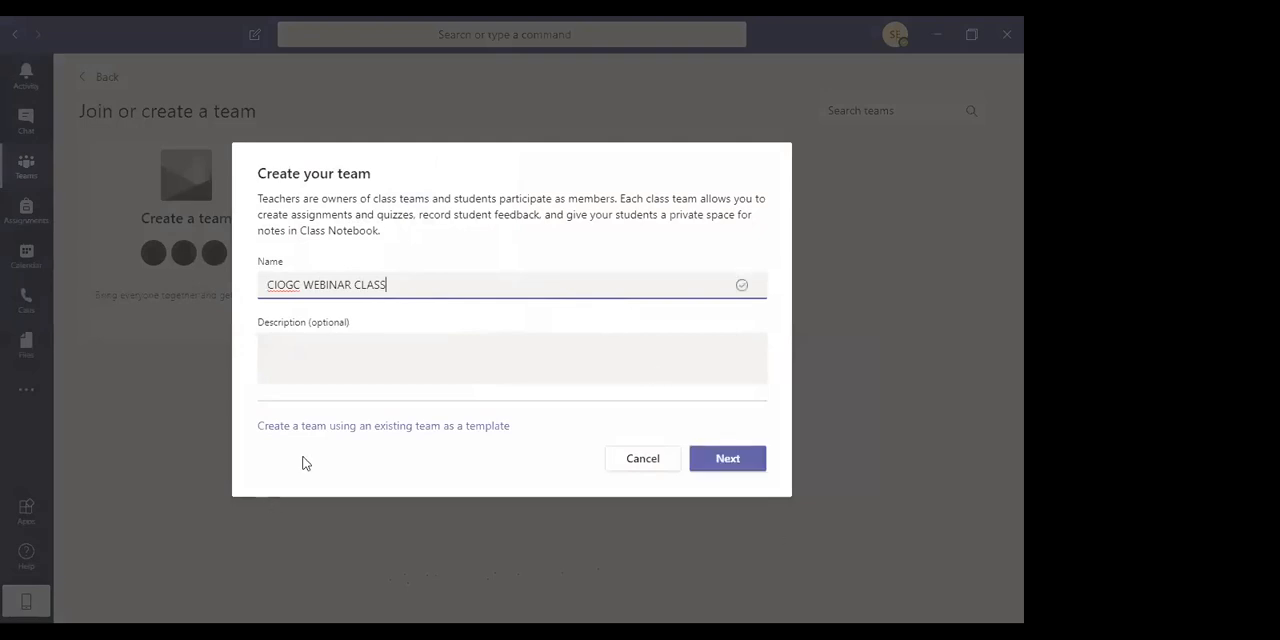
click(404, 358)
text(E-Learning)
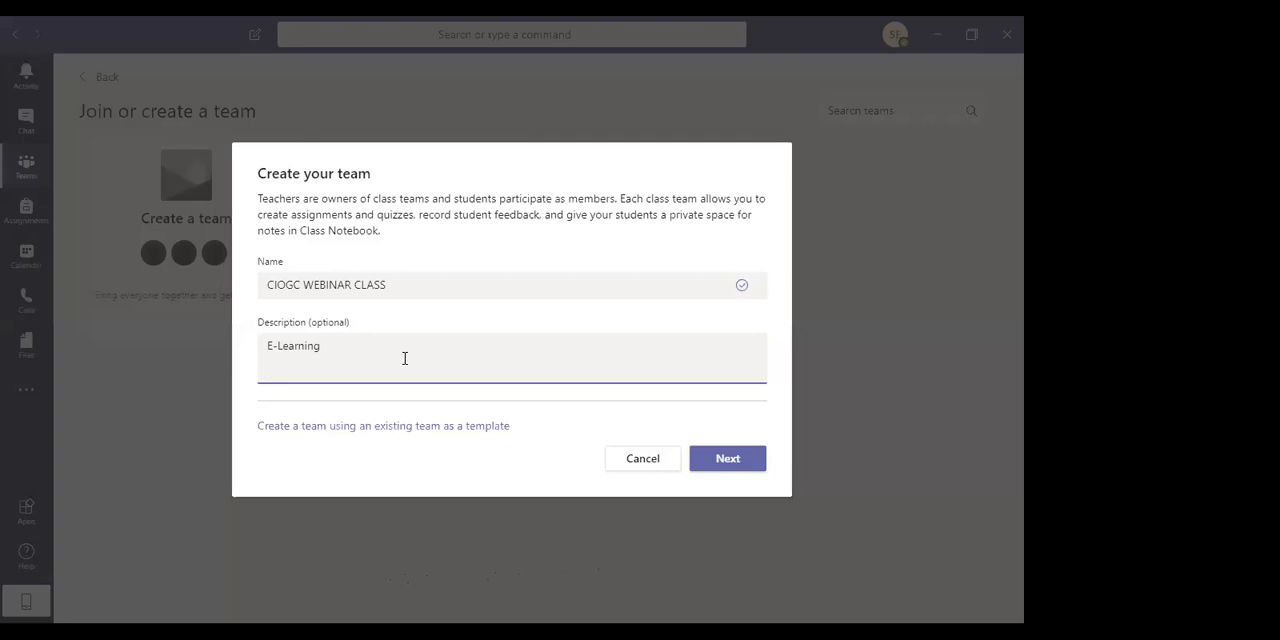
click(714, 460)
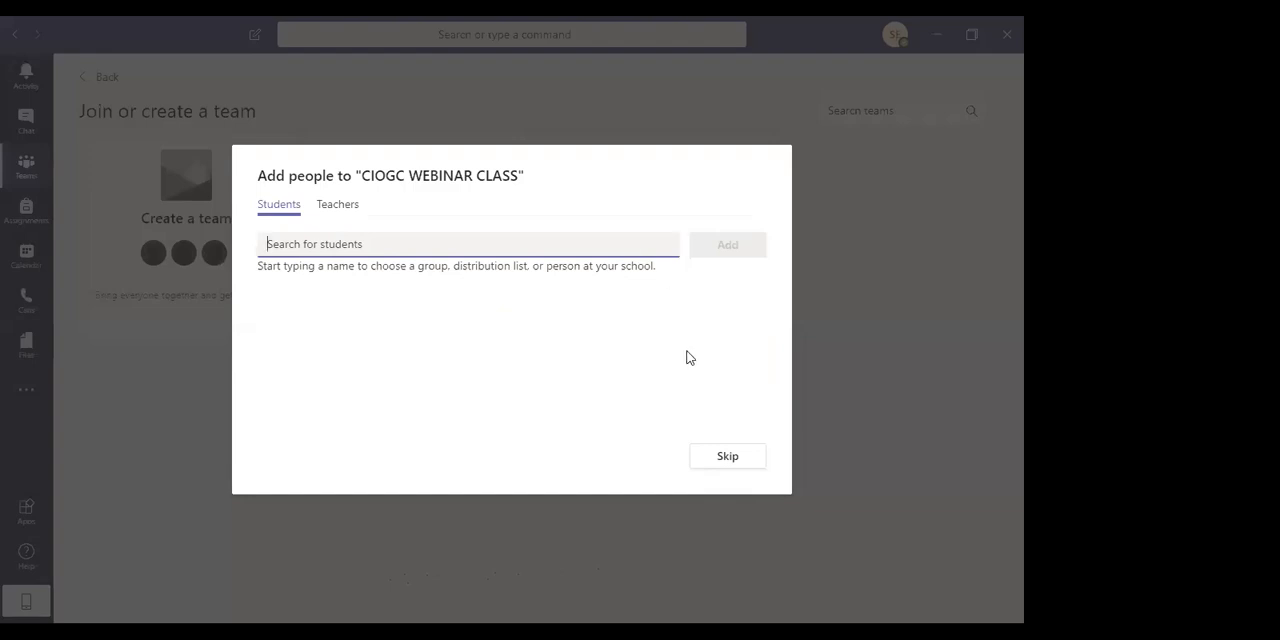
Add two students to the CIOGC WEBINAR CLASS team by searching "jun" and "asim", and finish adding people
text(jun)
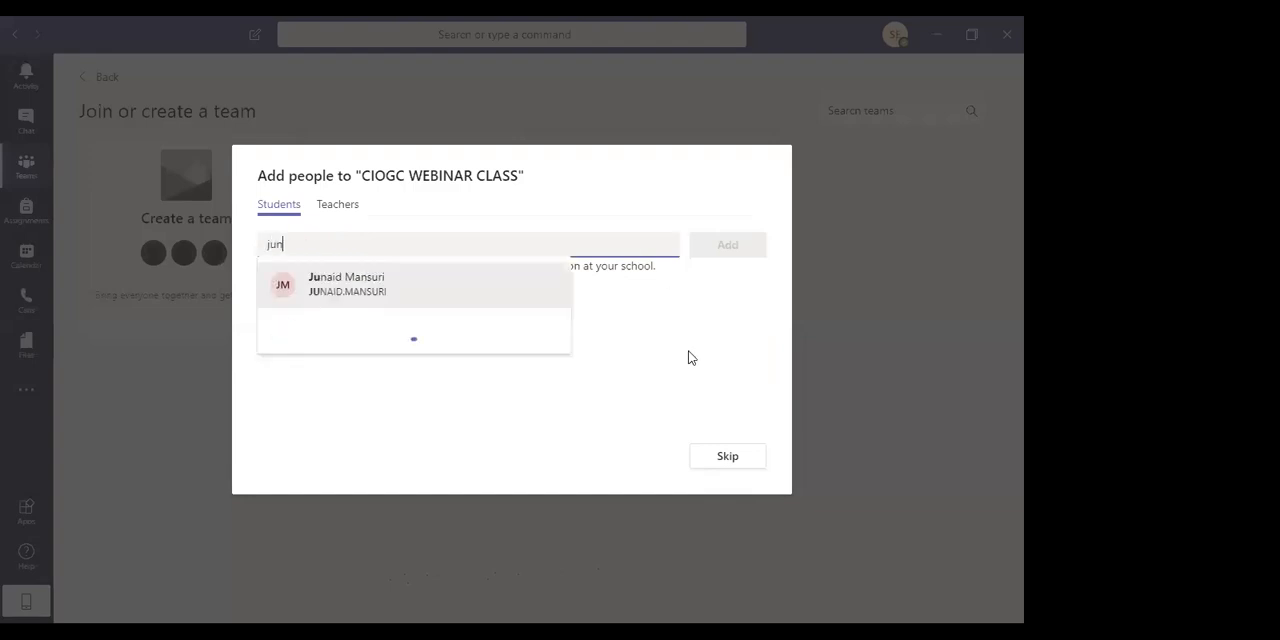
click(423, 294)
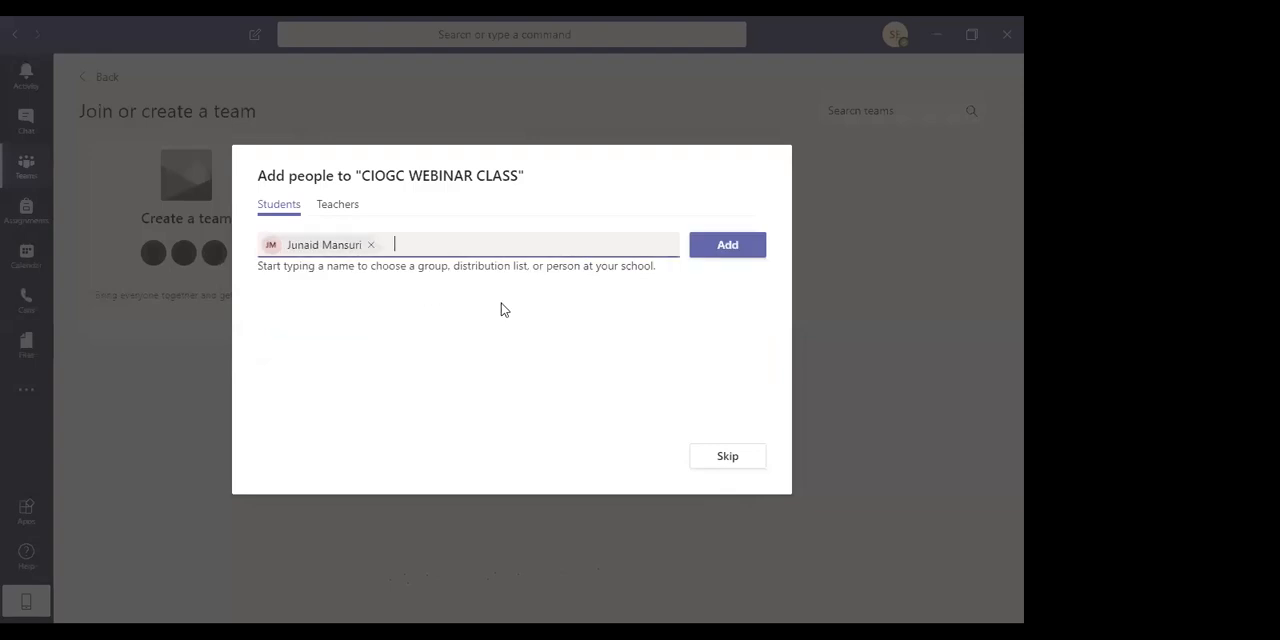
text(asim)
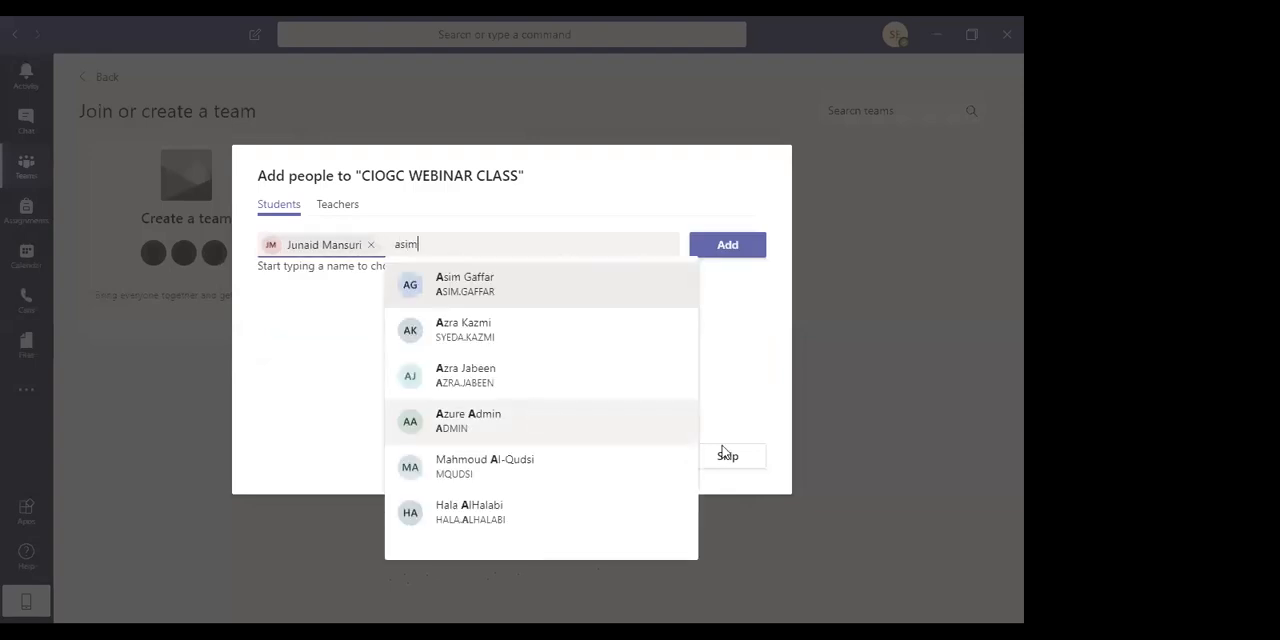
click(580, 280)
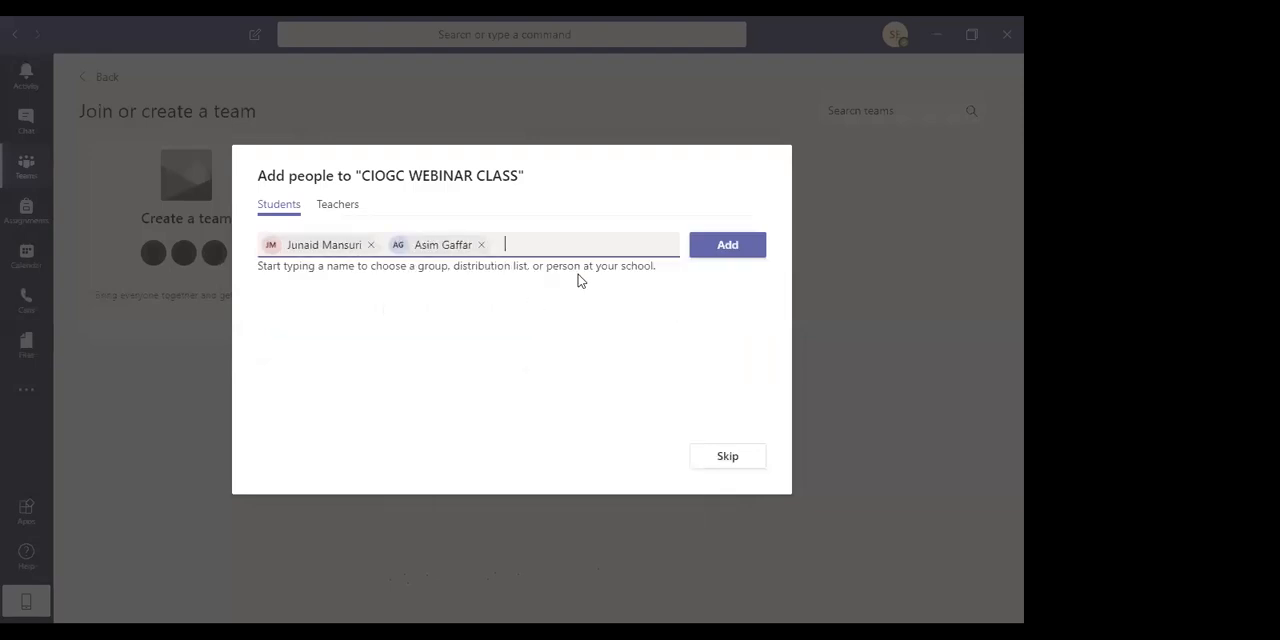
click(729, 246)
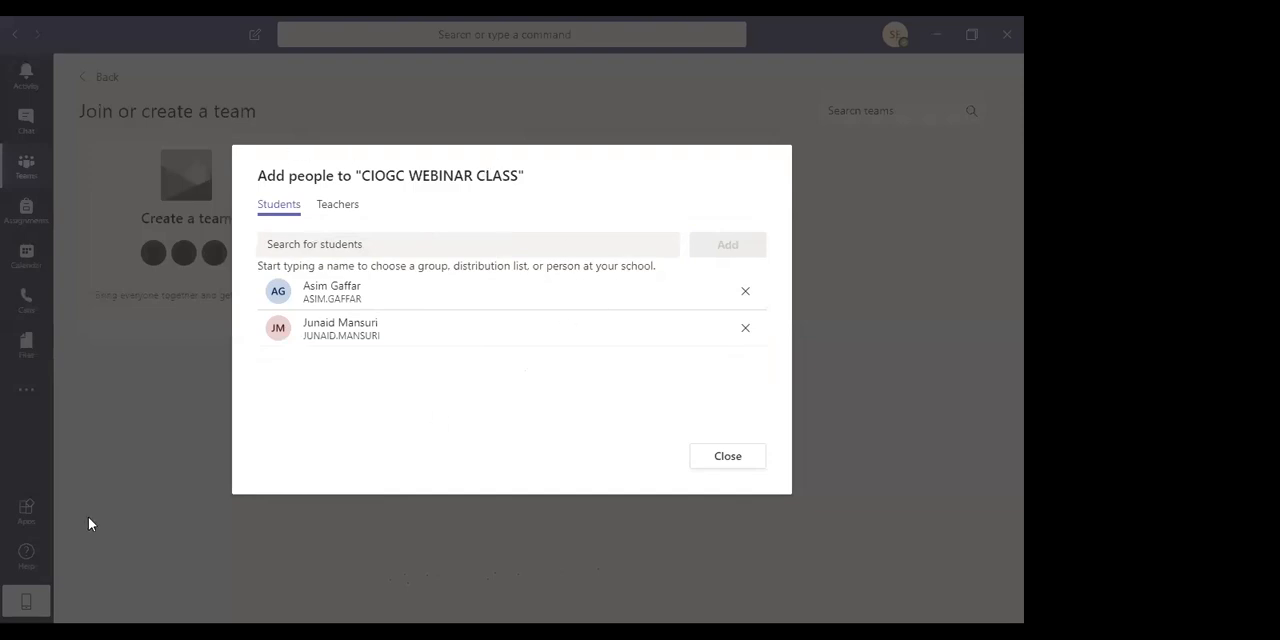
click(718, 464)
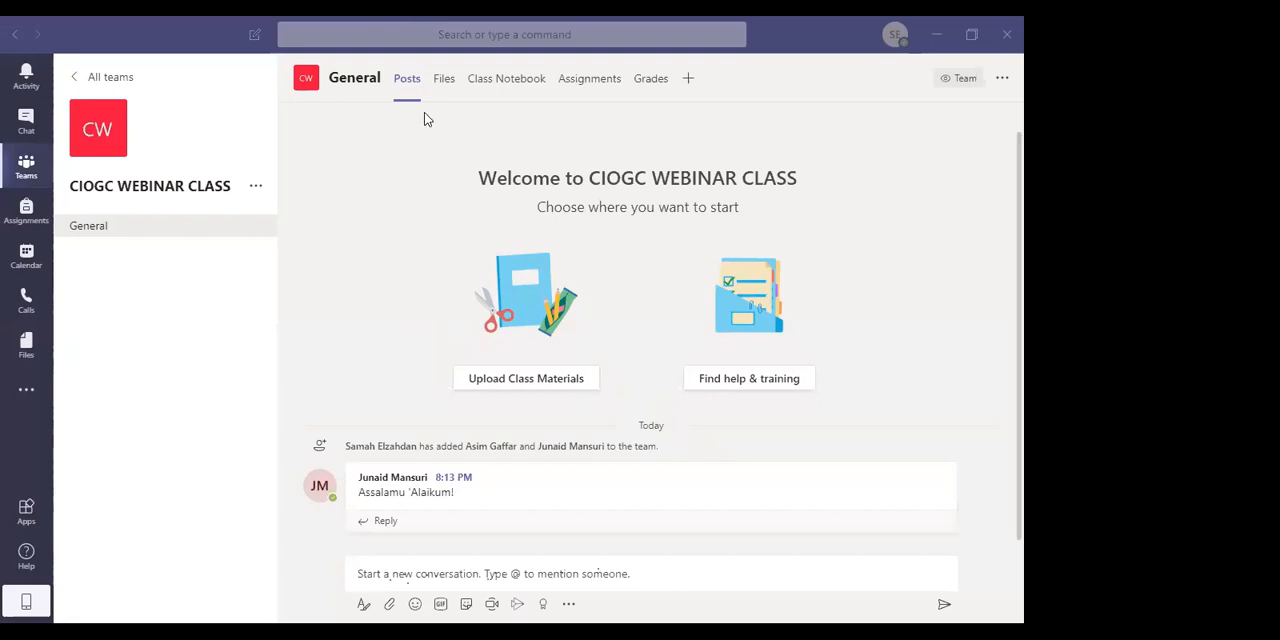
Post the message "Salaam Everyone!" as a new conversation in the General channel
mouse_move(611, 511)
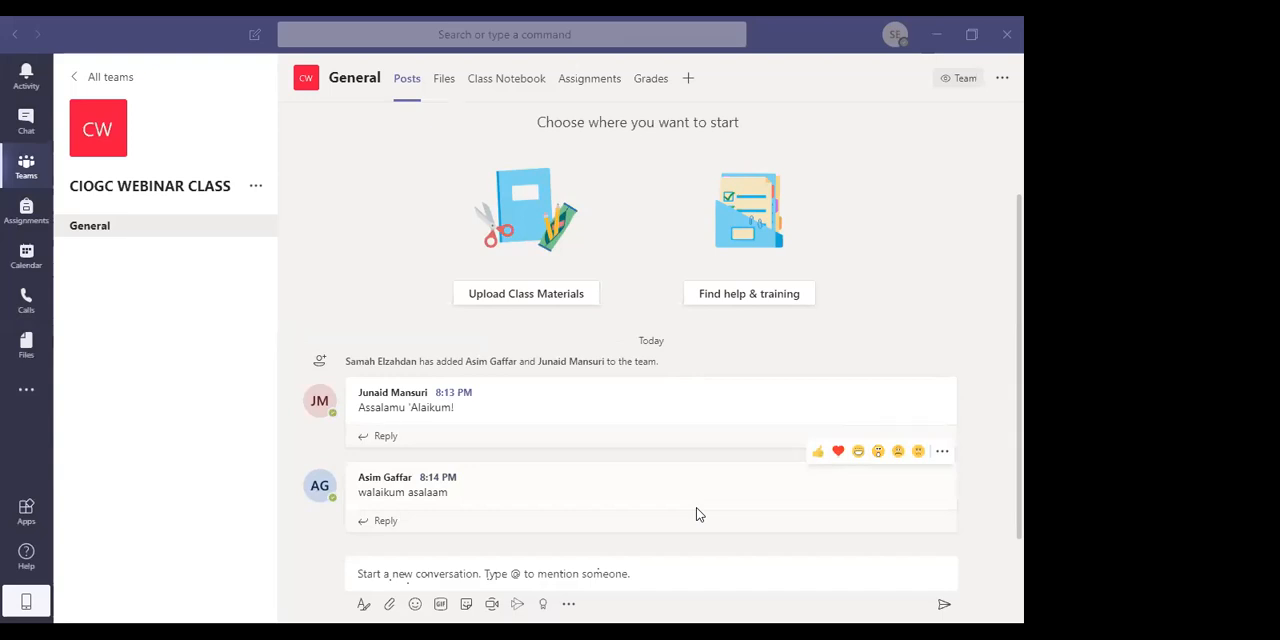
click(596, 568)
text(Salaam Everyone!)
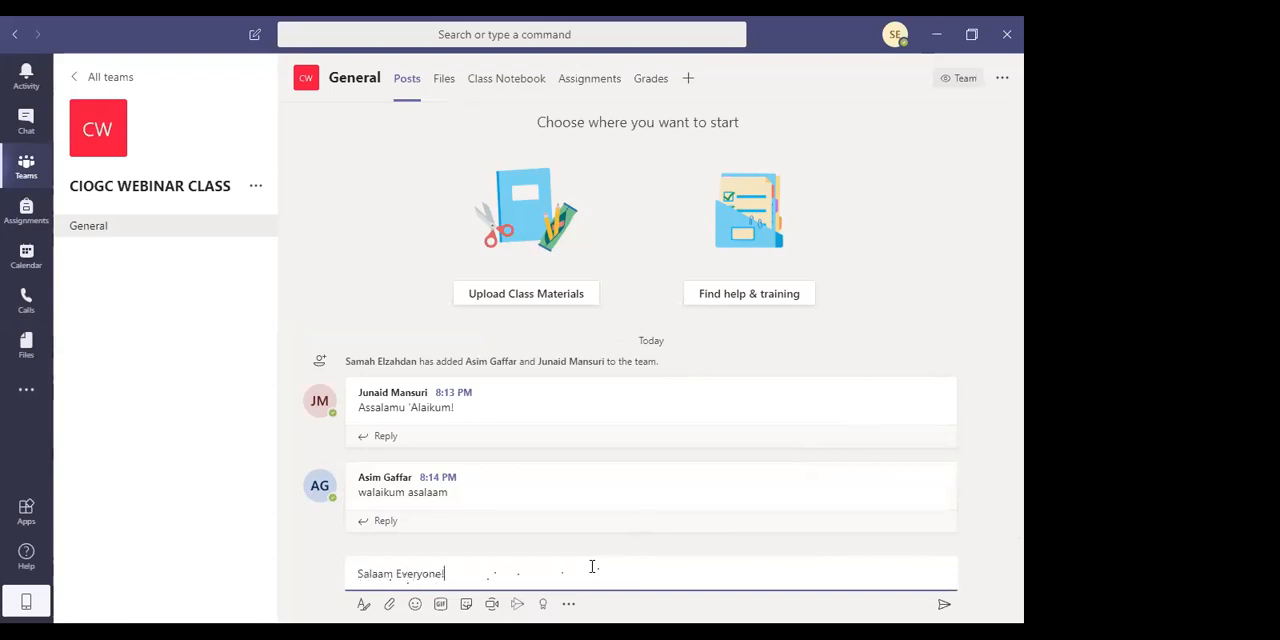
key(Return)
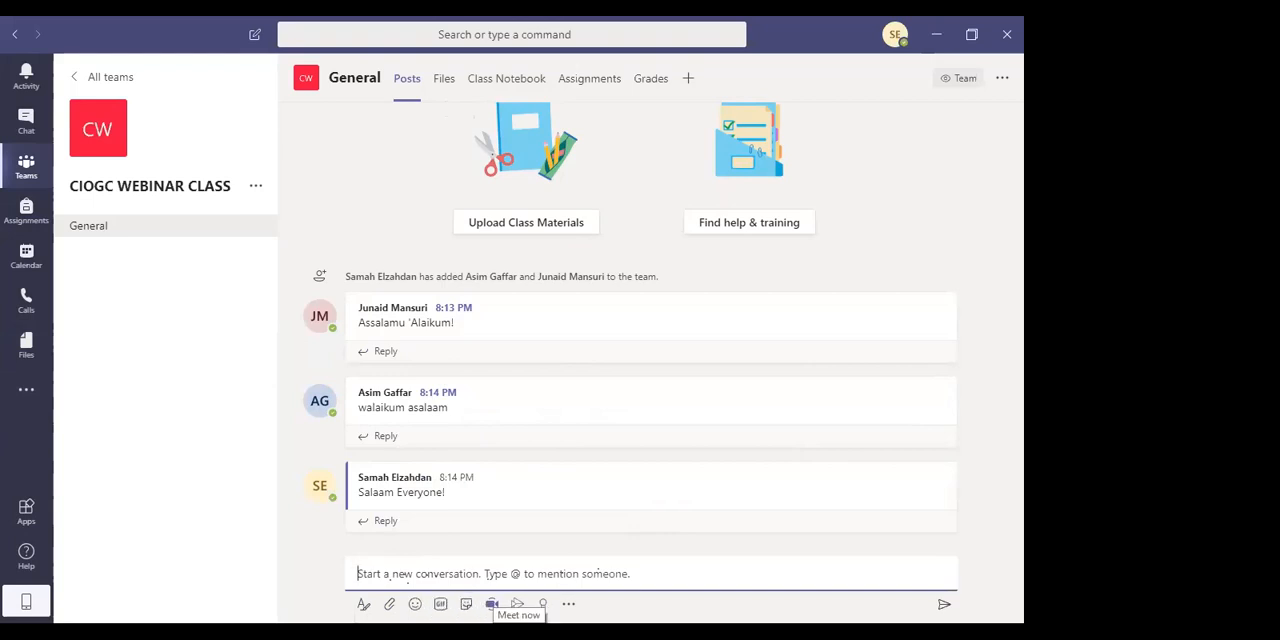
Preview the channel's Meet now setup without starting a meeting, and examine the class files with their extra and view options
click(492, 603)
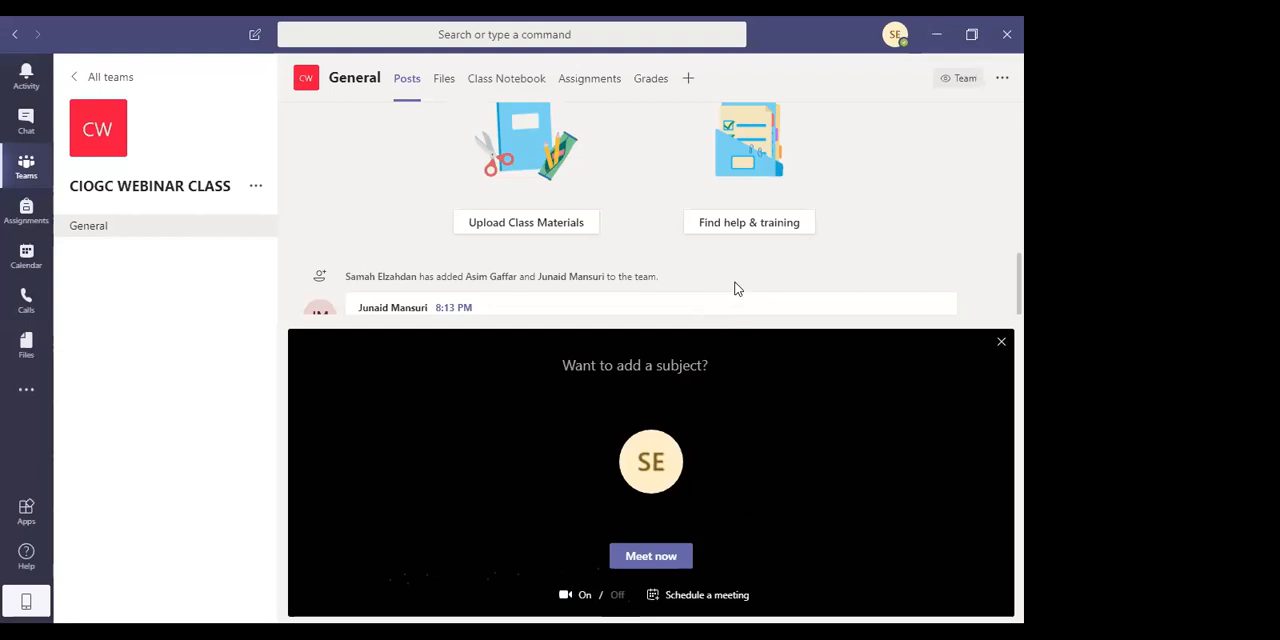
click(1001, 341)
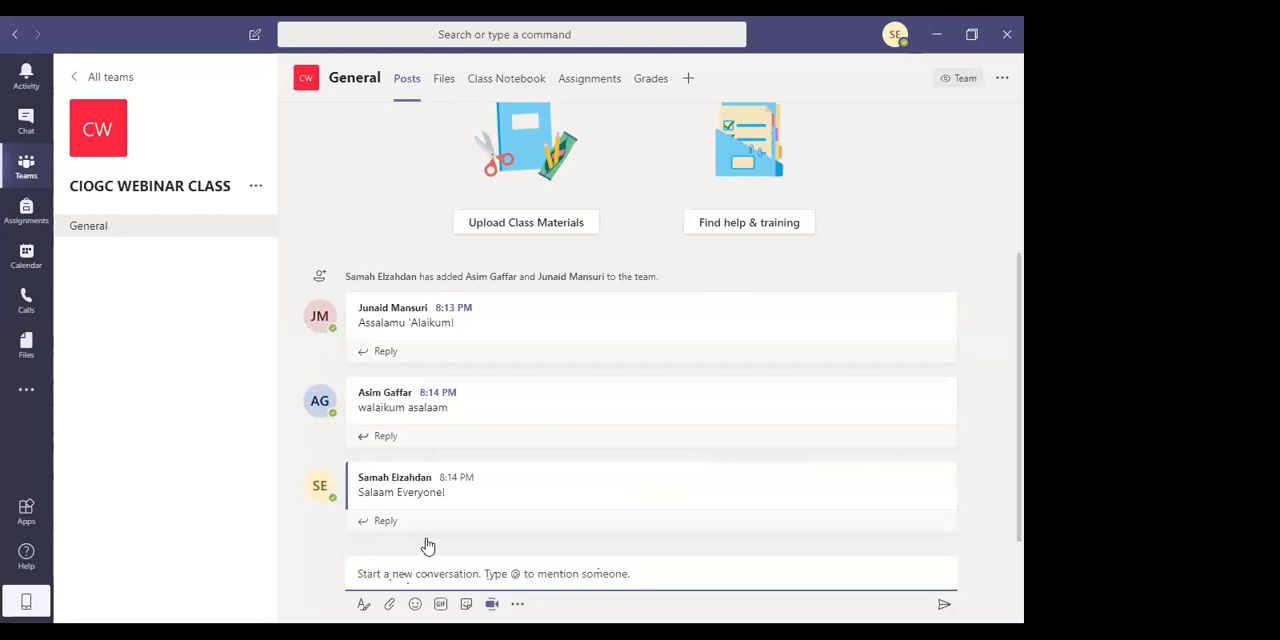
click(444, 82)
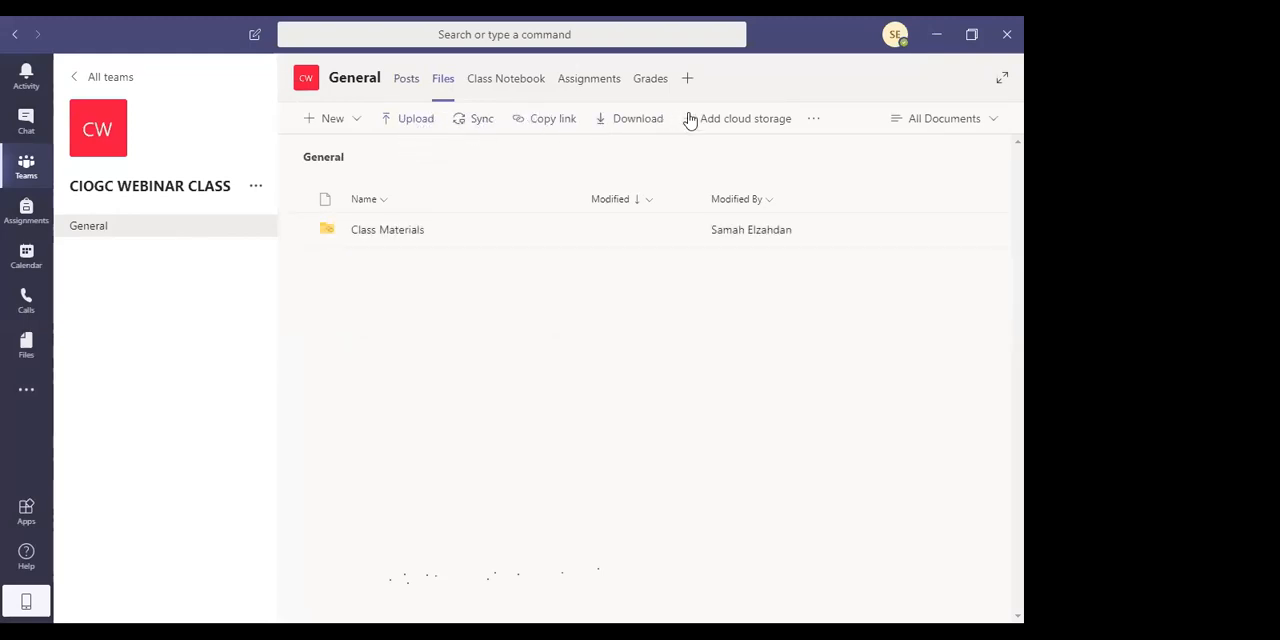
click(820, 126)
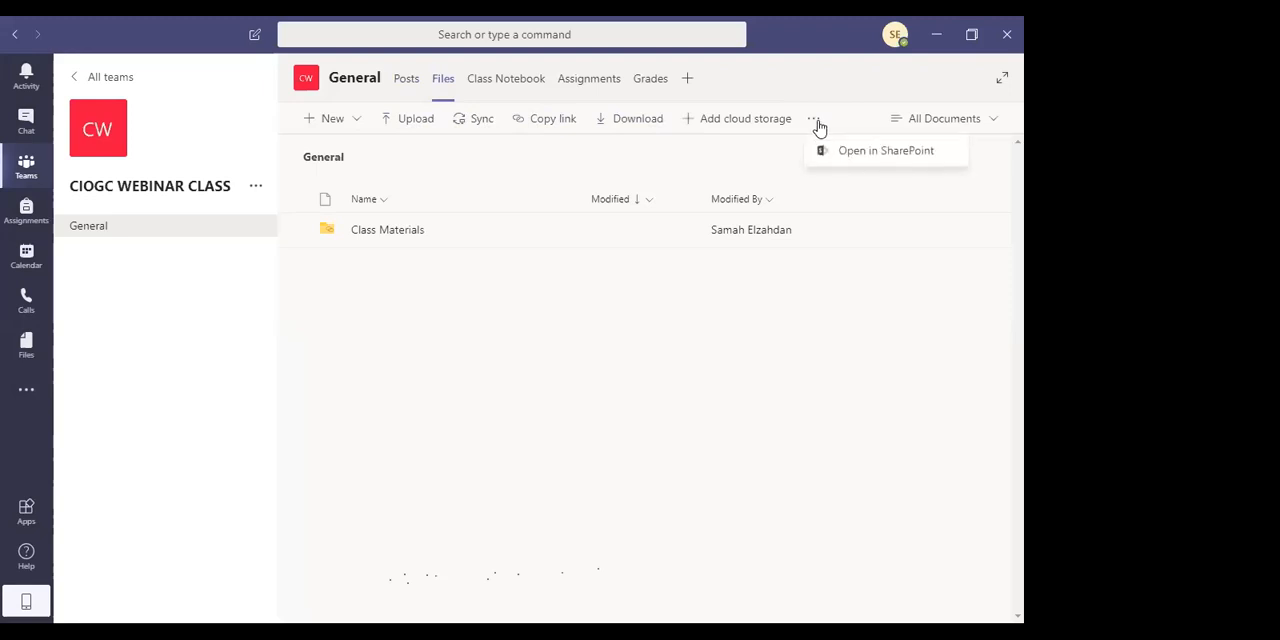
click(994, 125)
click(994, 121)
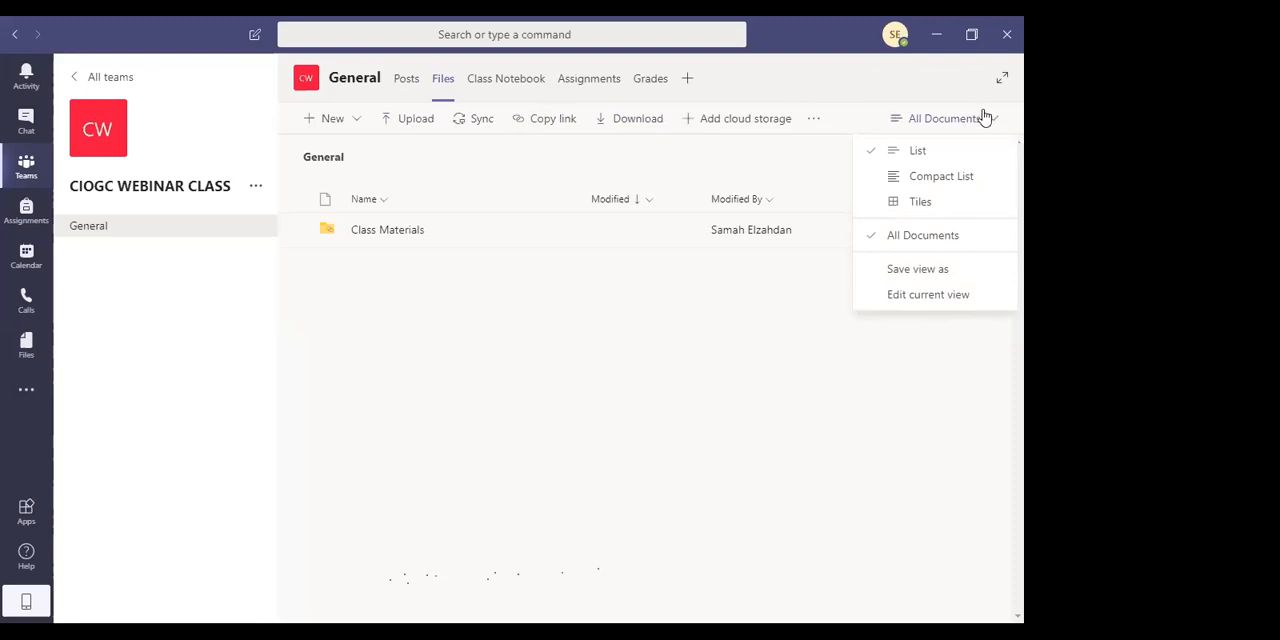
Start setting up a blank OneNote Class Notebook and review which spaces and permissions it includes
click(522, 85)
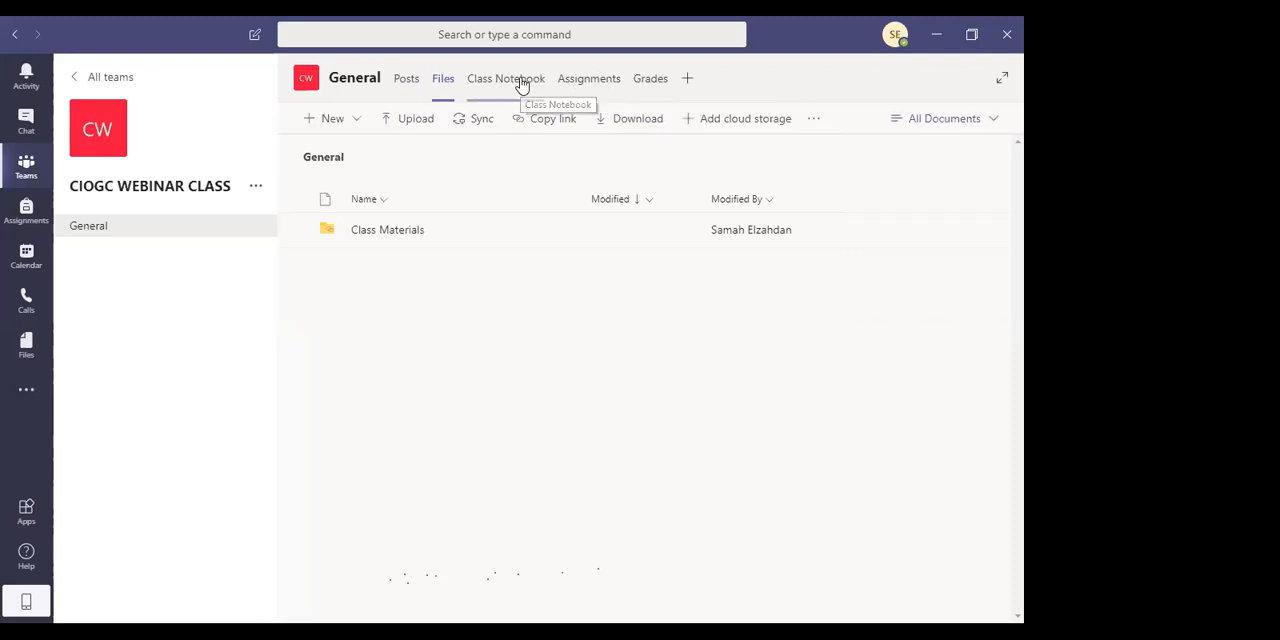
click(524, 86)
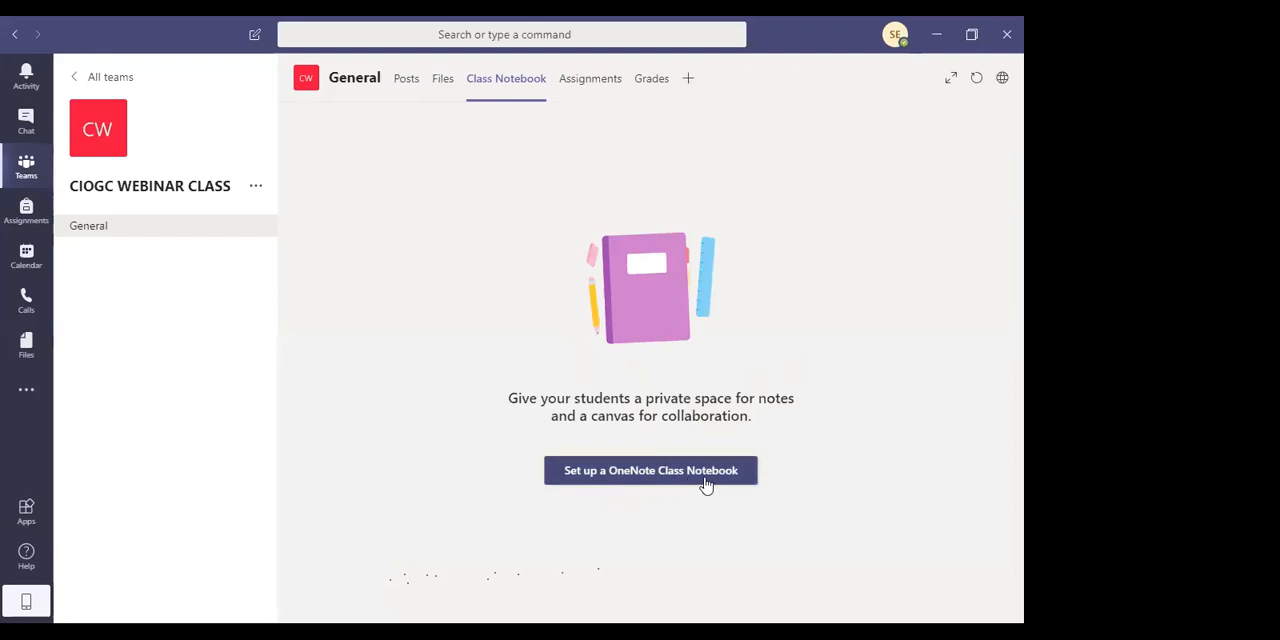
click(663, 482)
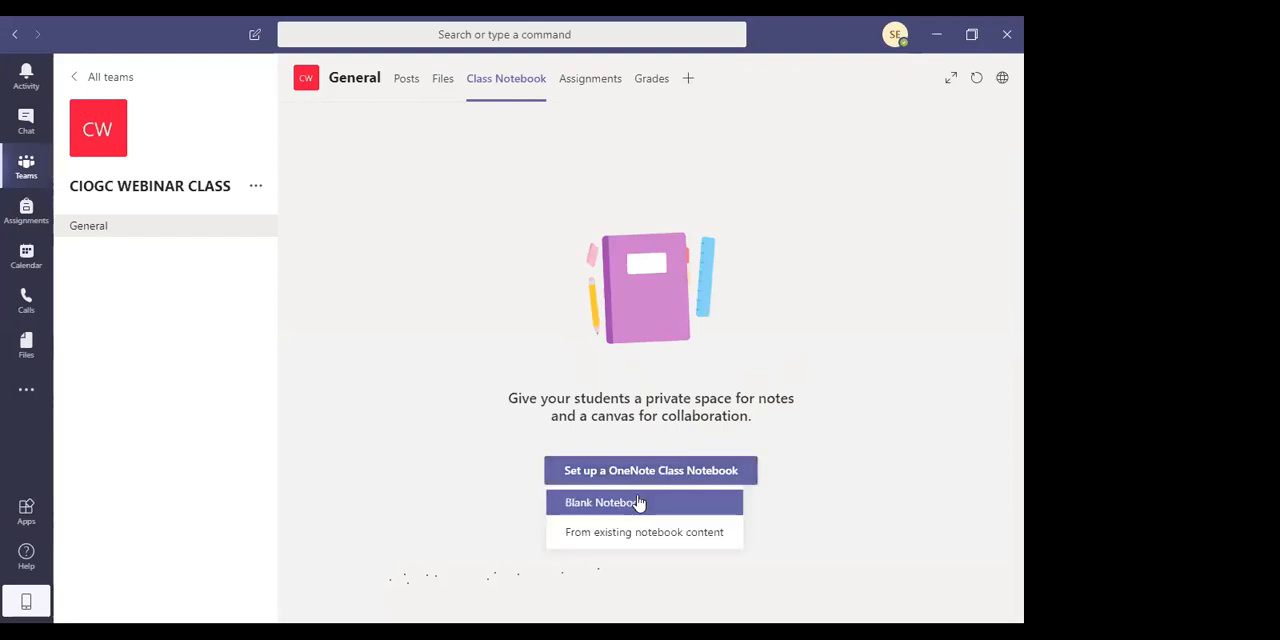
click(637, 502)
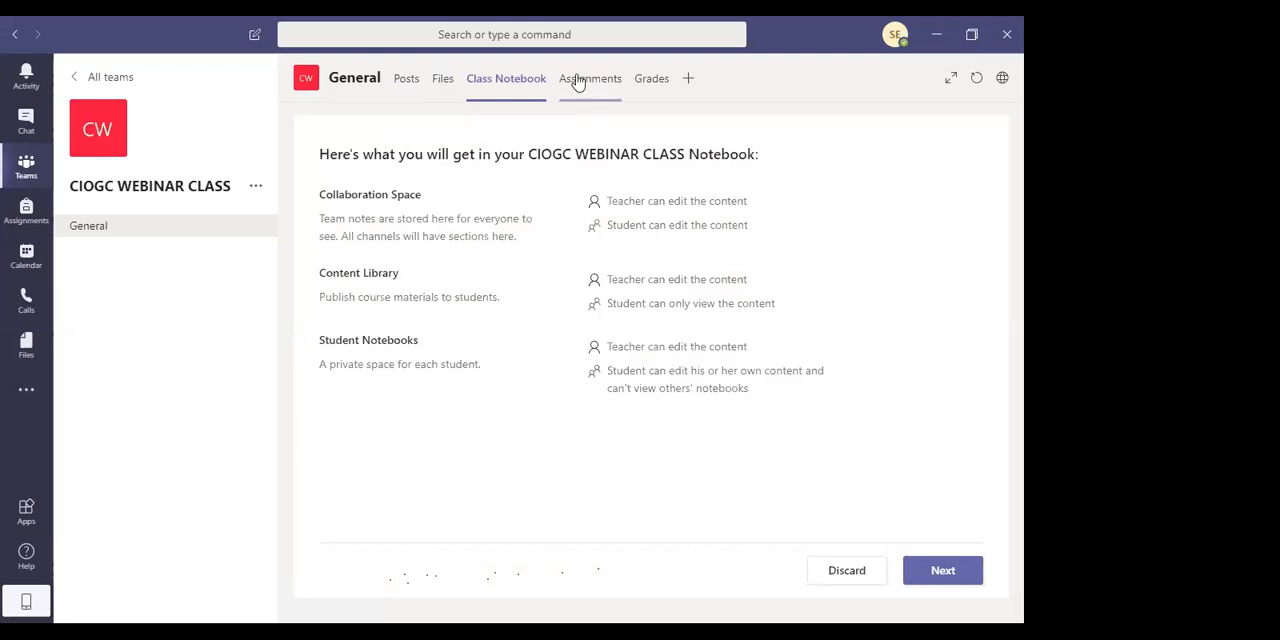
Get started with Assignments for the class and view the types of work that can be created
click(592, 100)
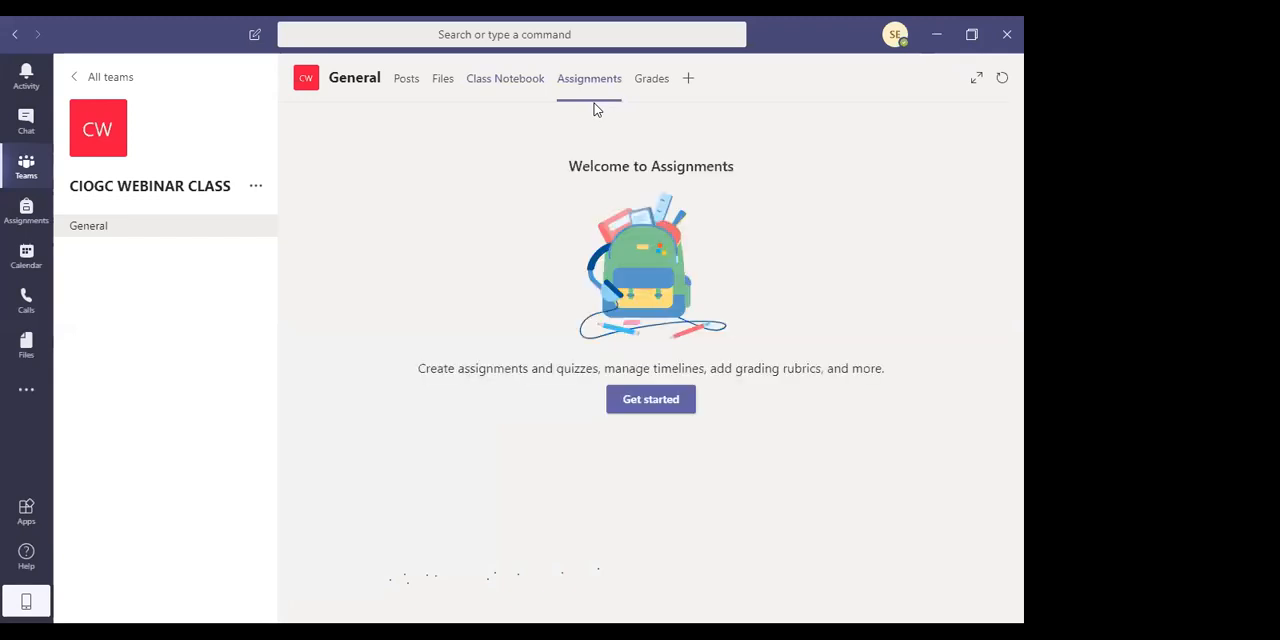
click(644, 405)
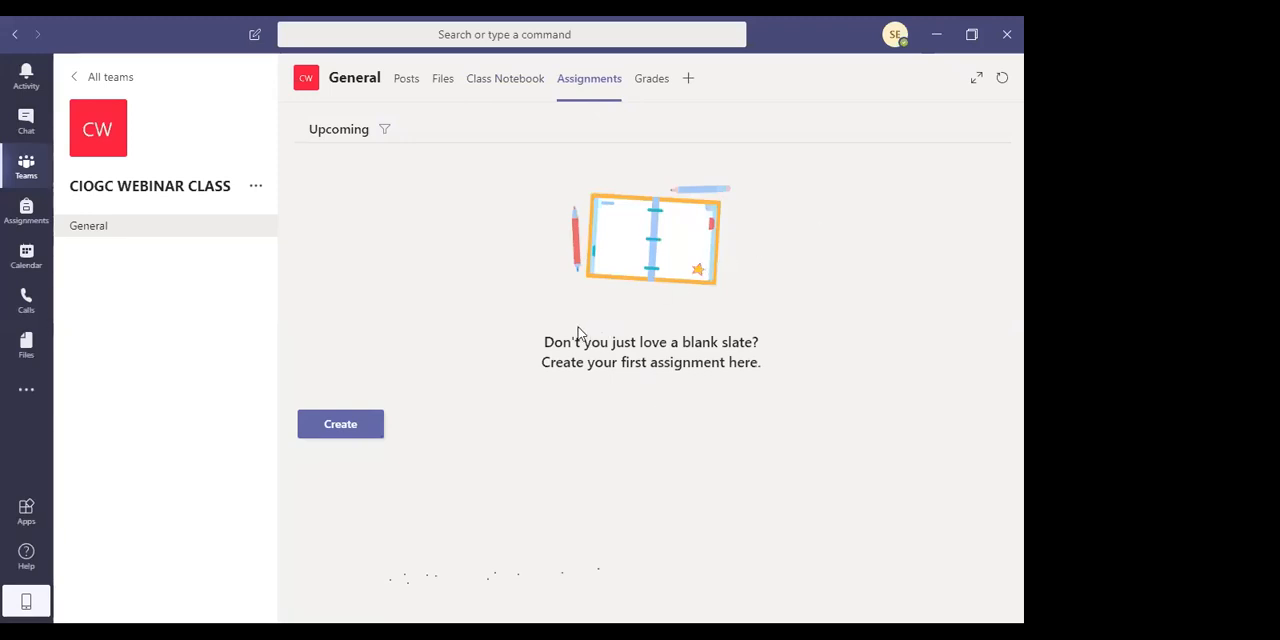
click(355, 439)
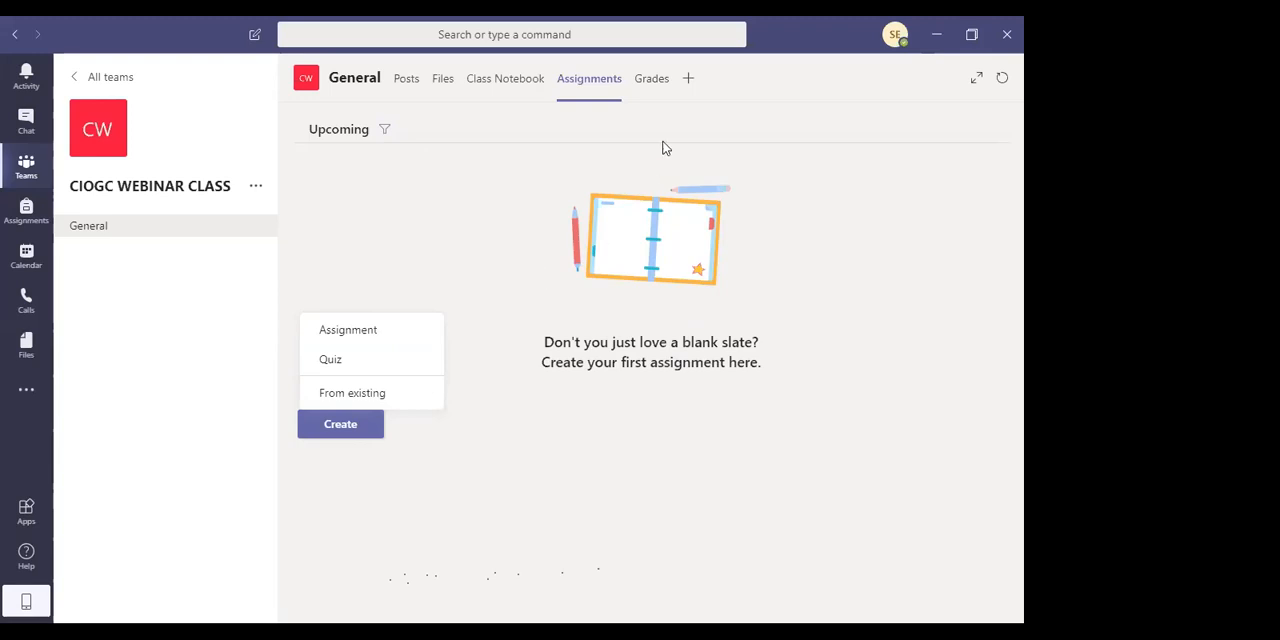
View the class's Grades page and look at adding a tab to the channel without adding one
click(658, 78)
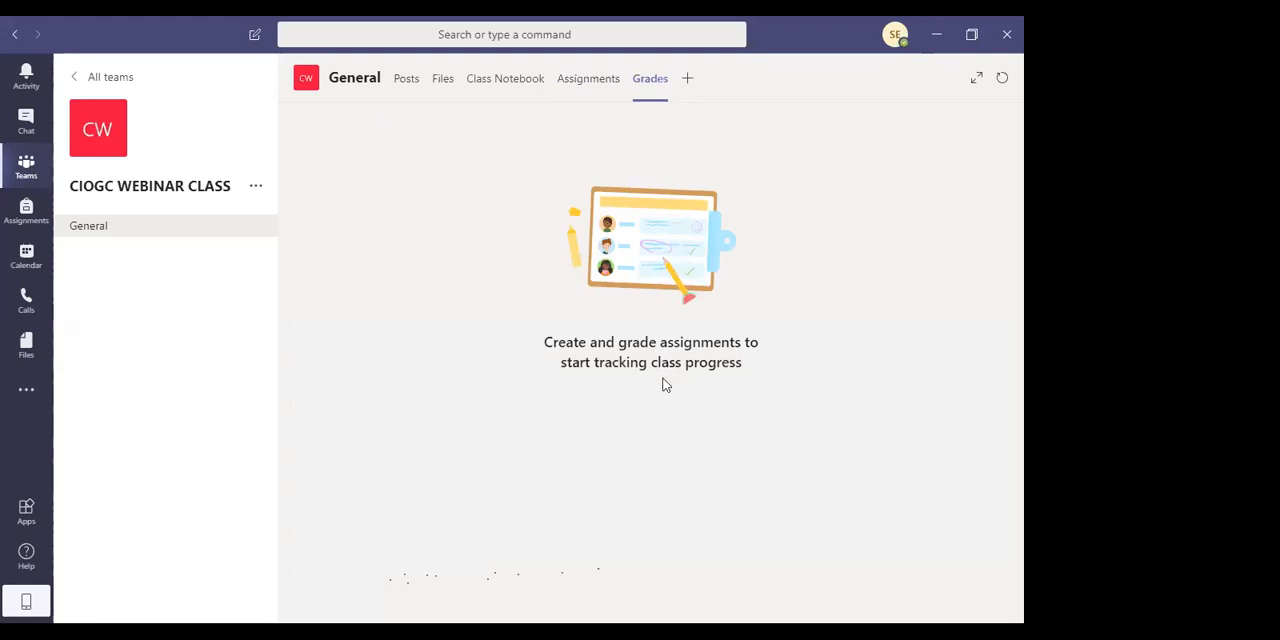
click(687, 80)
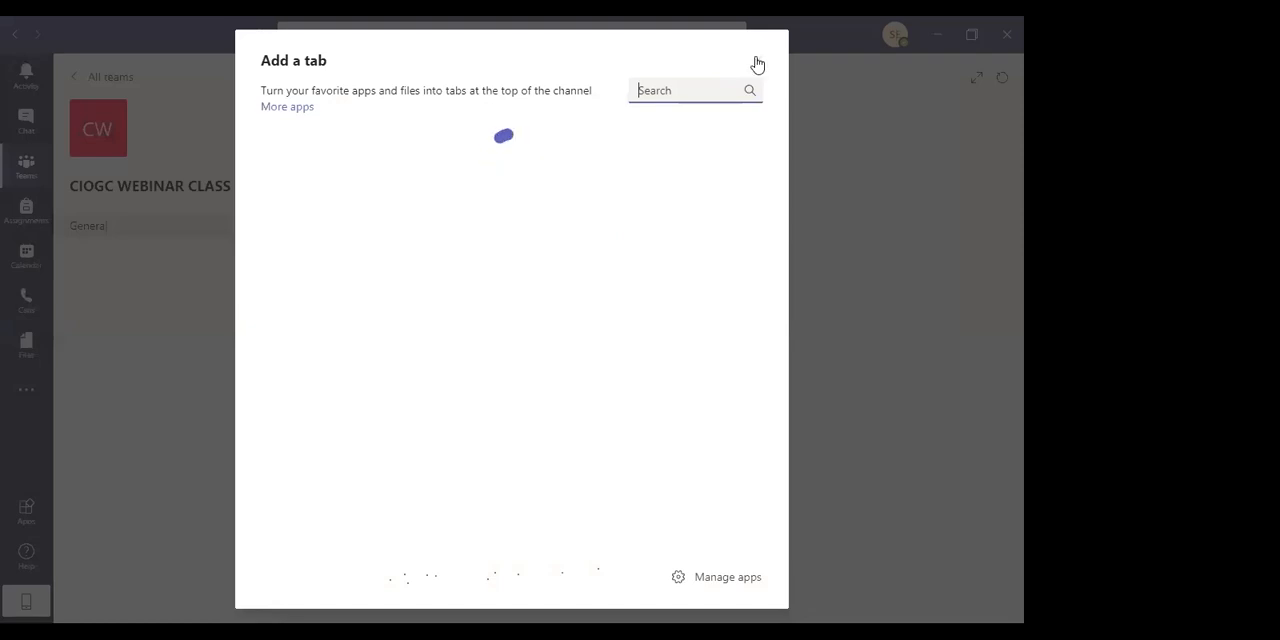
click(756, 60)
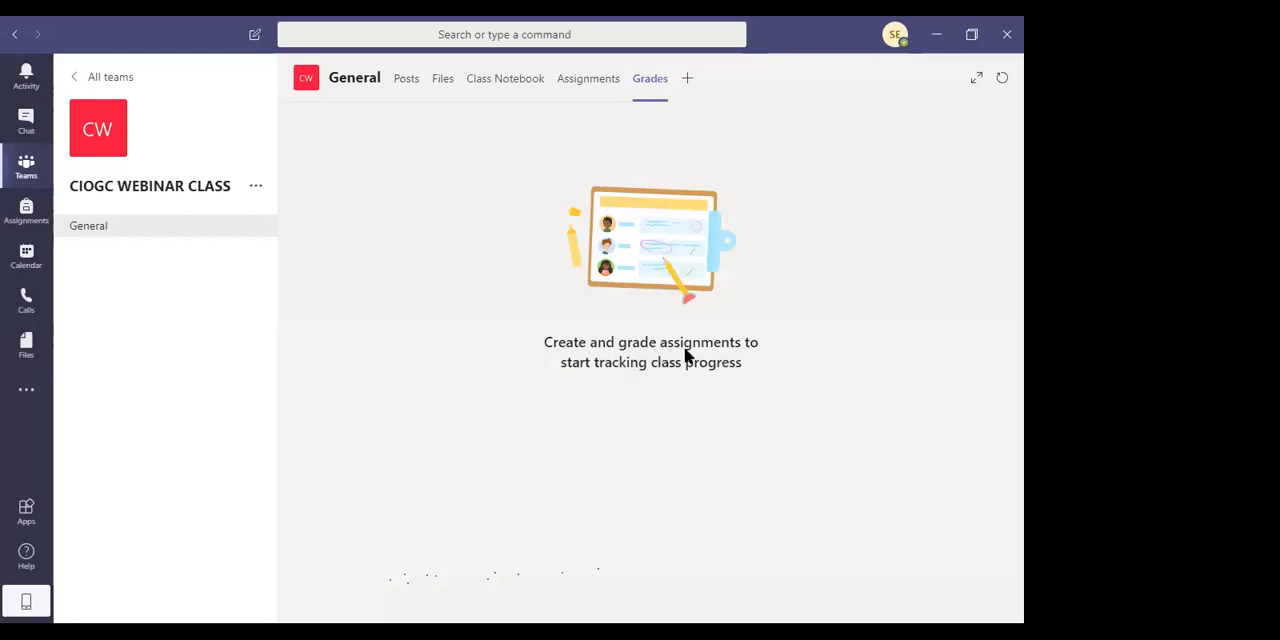
Start a new assignment for the class titled "Test Unit 1" with the instructions "Please fill in the blanks"
click(597, 80)
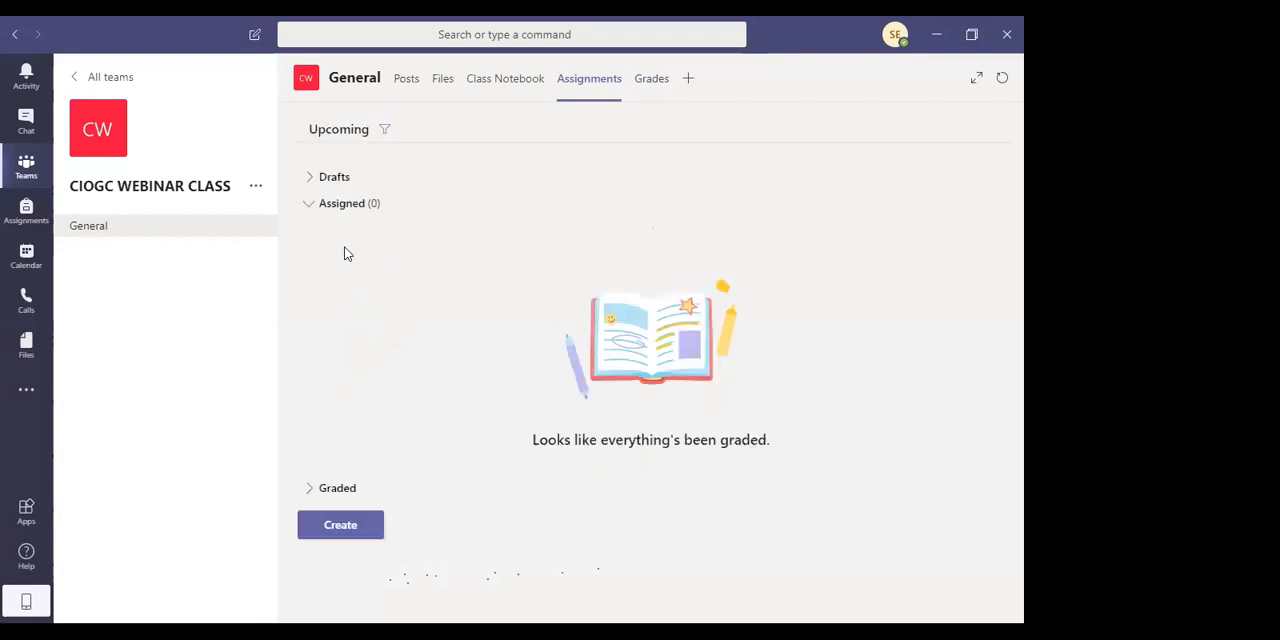
click(341, 530)
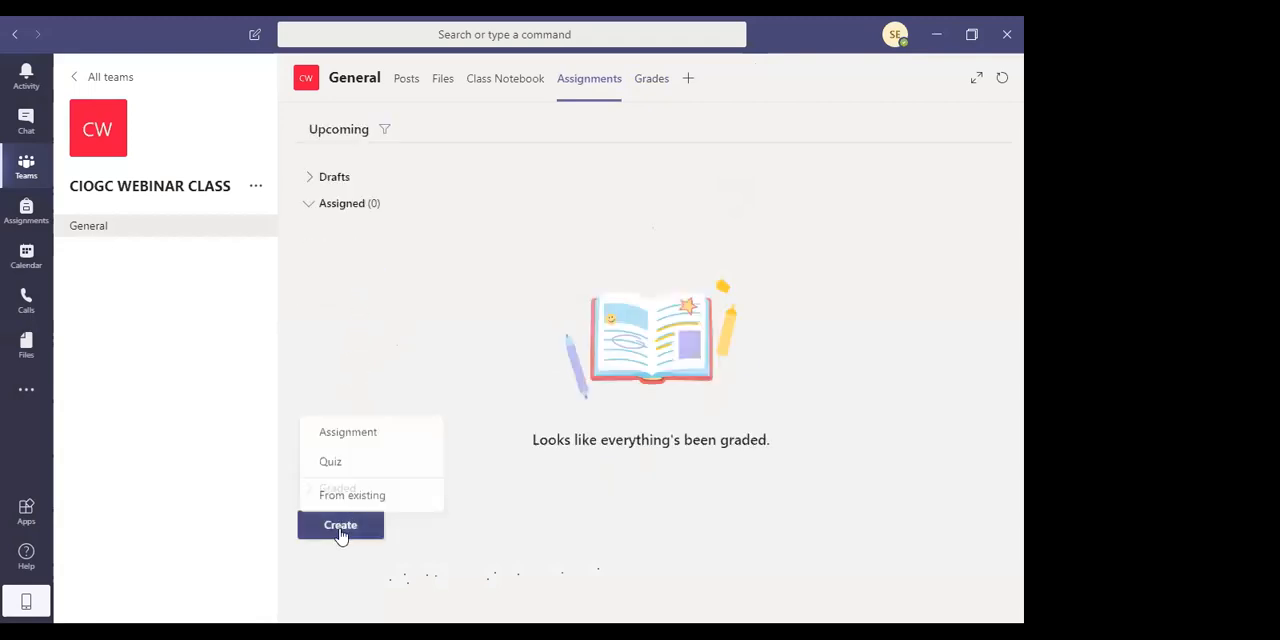
click(369, 437)
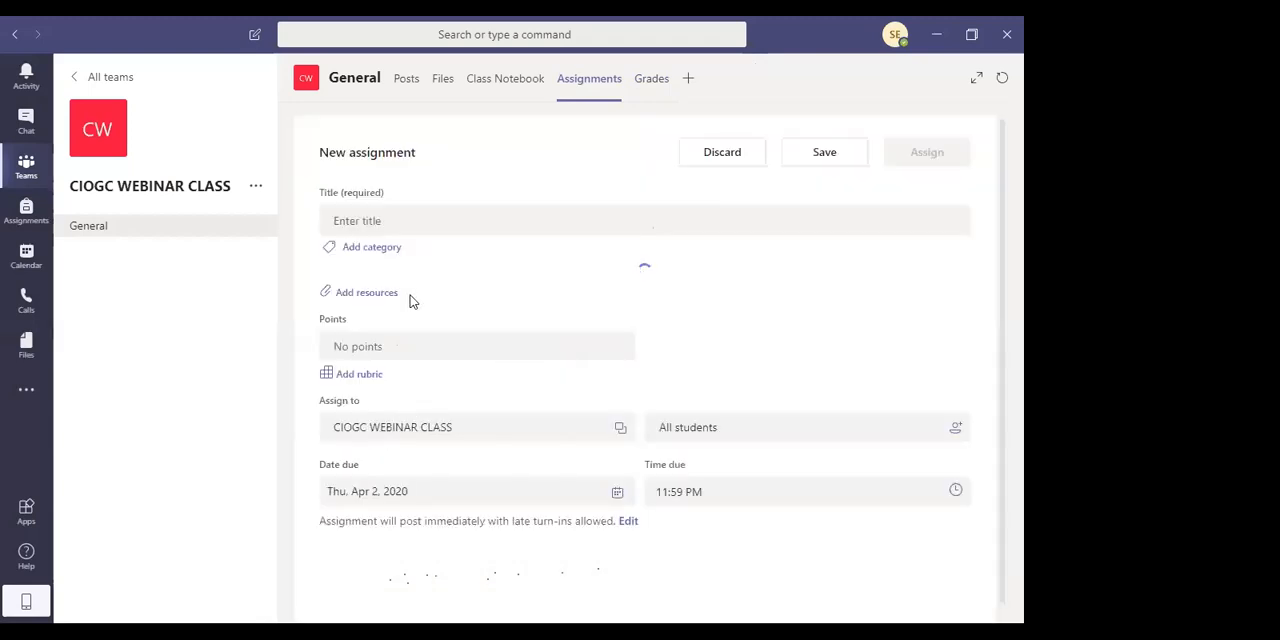
click(394, 222)
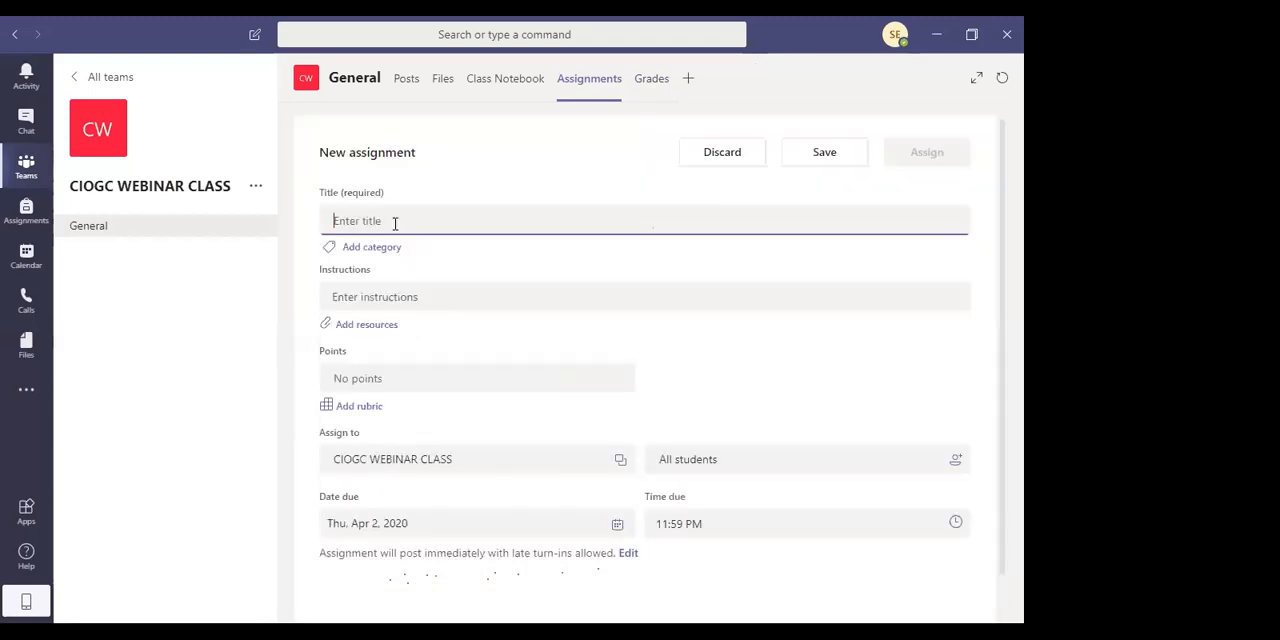
text(Test )
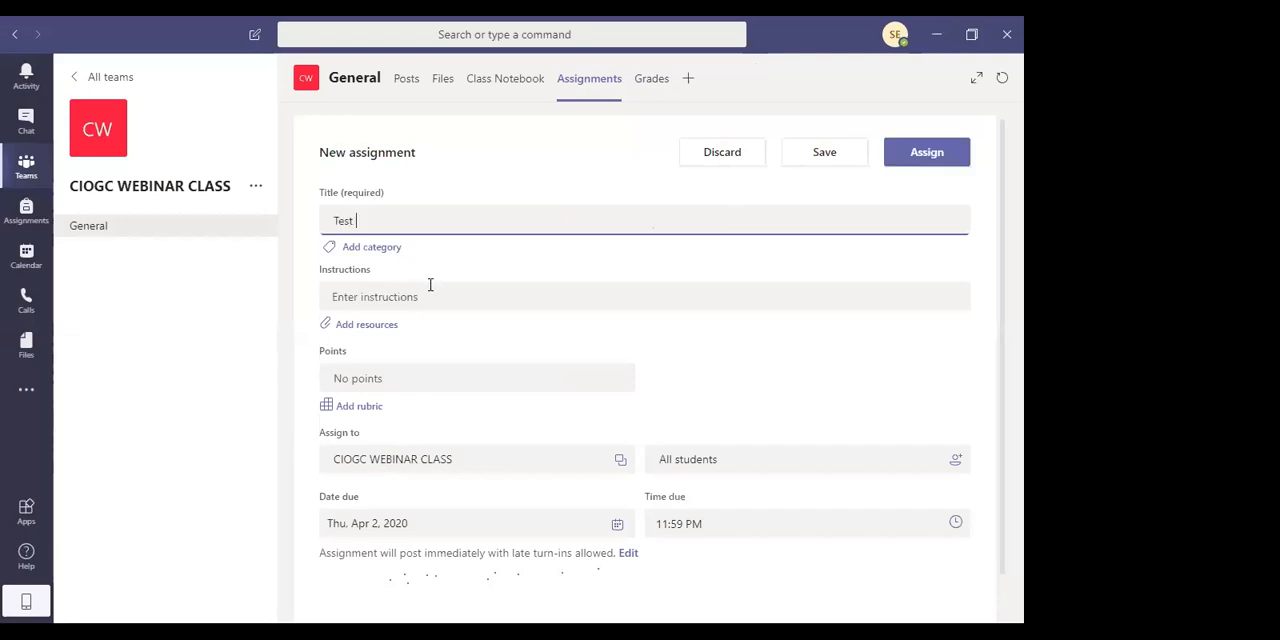
text(Unit 1)
click(433, 295)
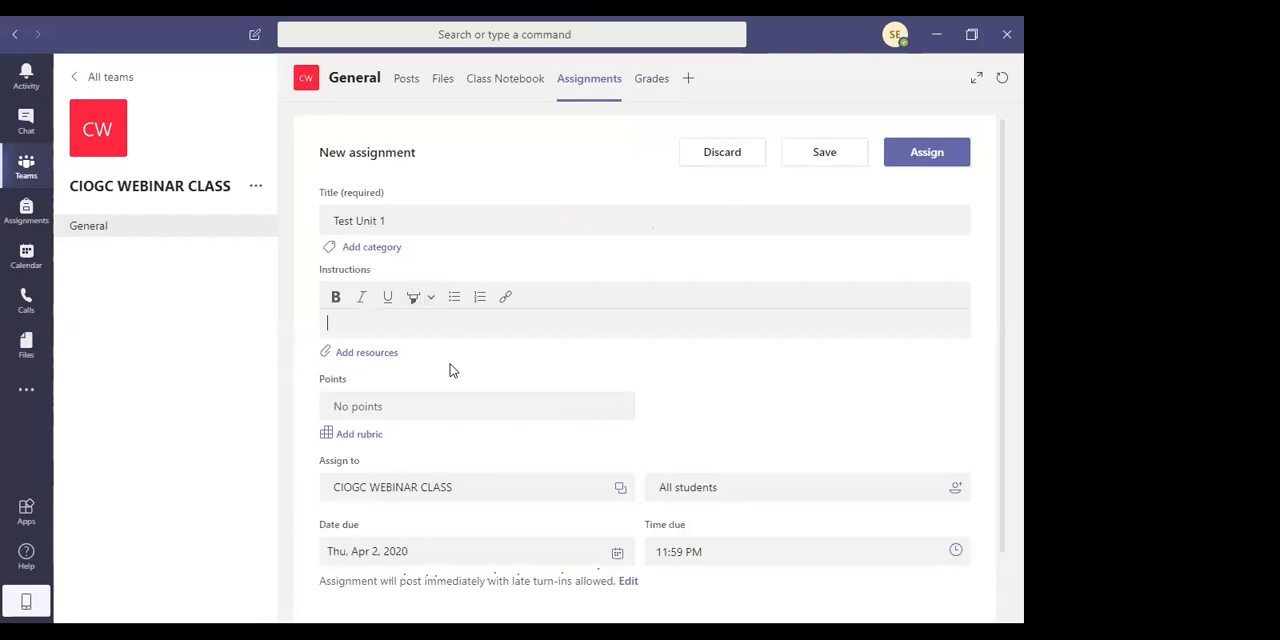
text(Please fill in the blanks)
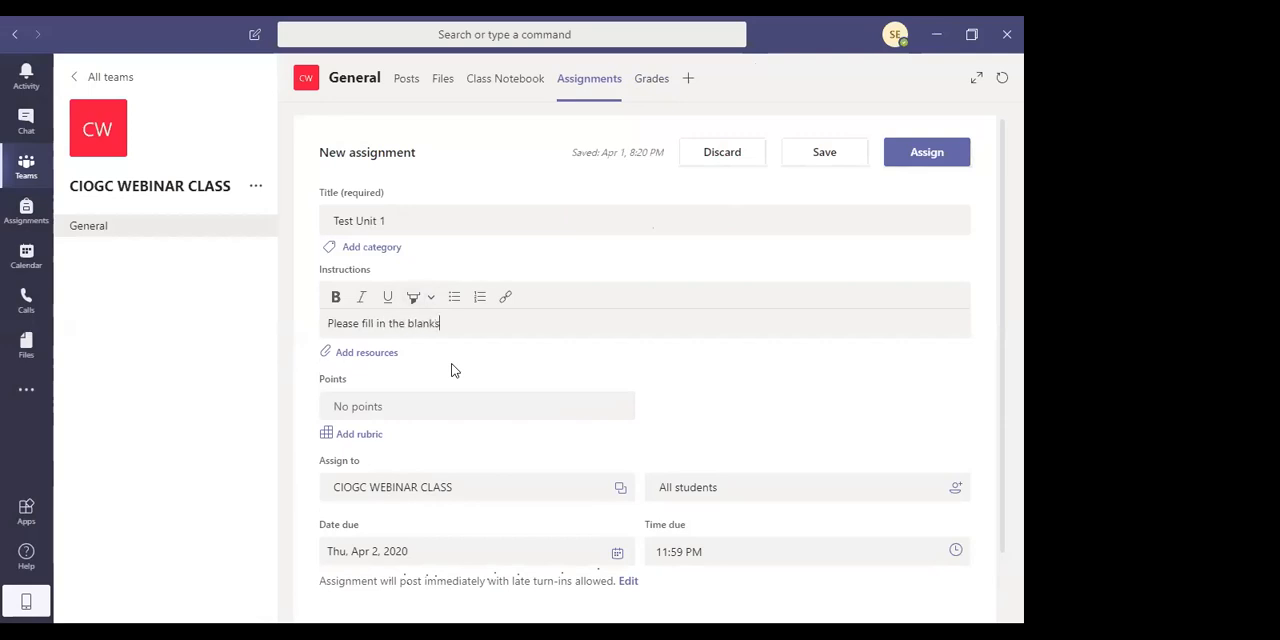
Make the Test Unit 1 assignment worth 50 points and assign it to all students in CIOGC WEBINAR CLASS
click(397, 408)
text(50)
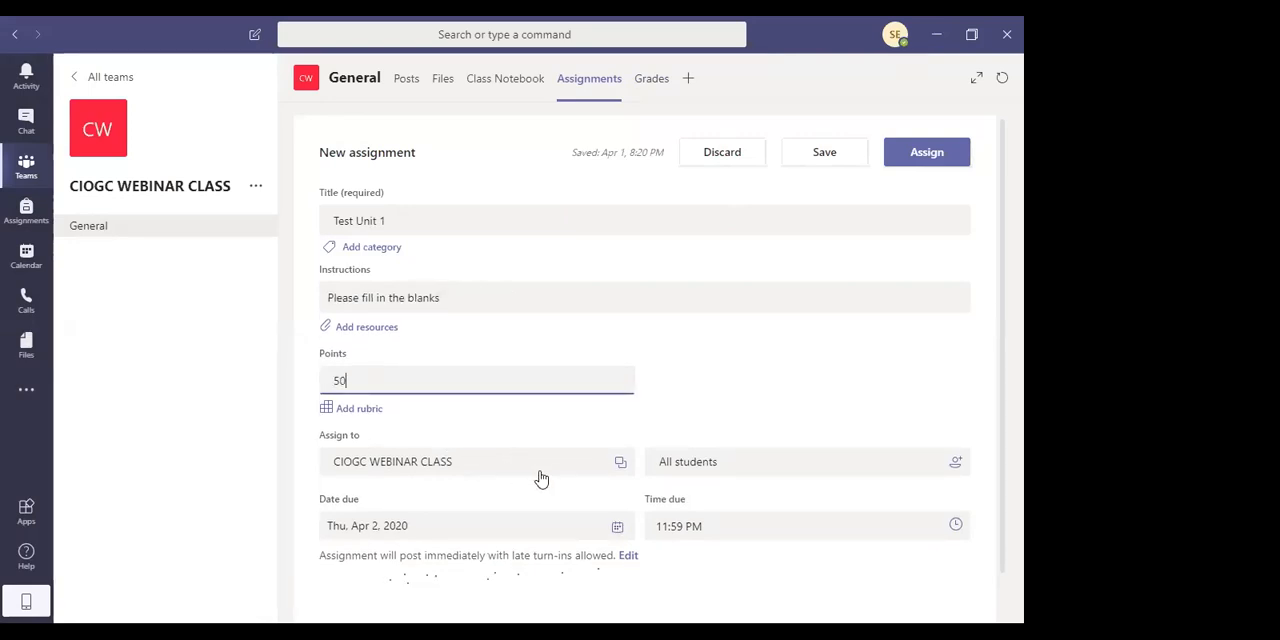
scroll(541, 479, down, 1)
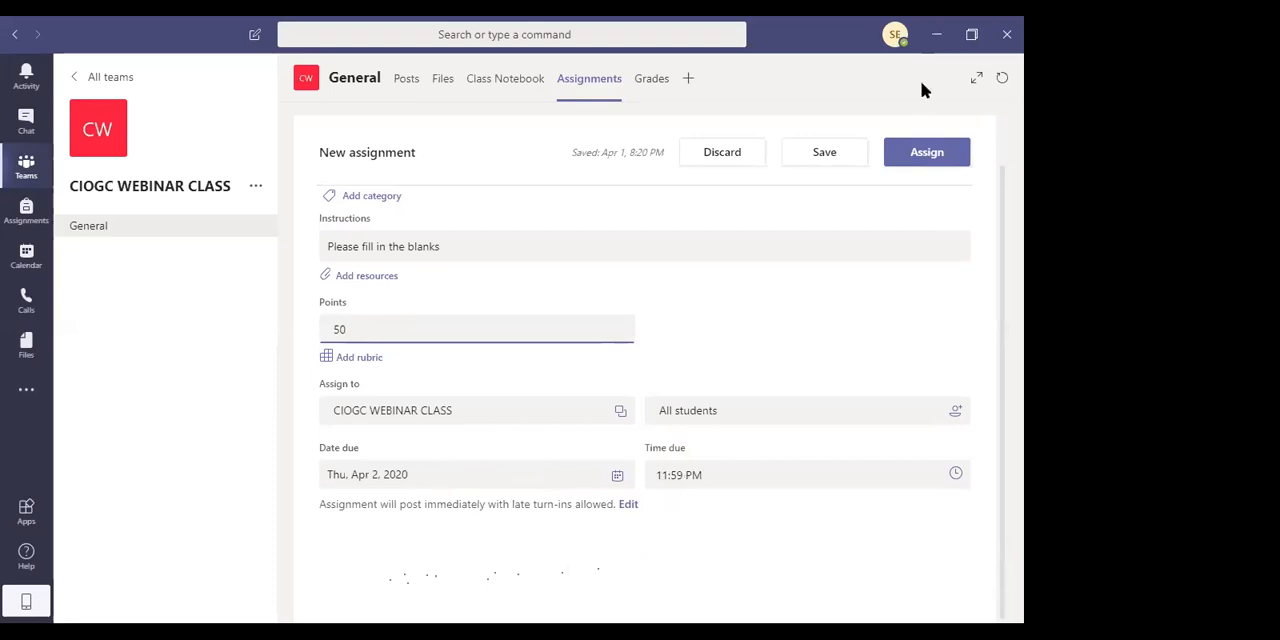
click(935, 157)
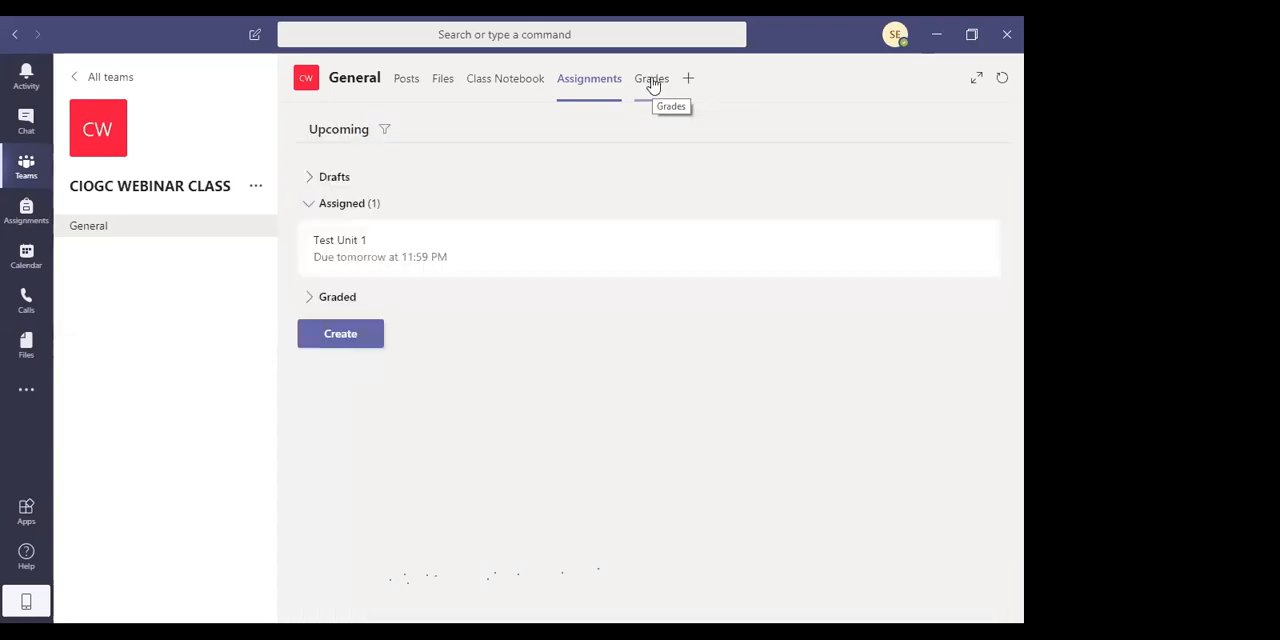
View the class's Grades page and the first student's individual assignment record, and return to the grade overview
click(650, 86)
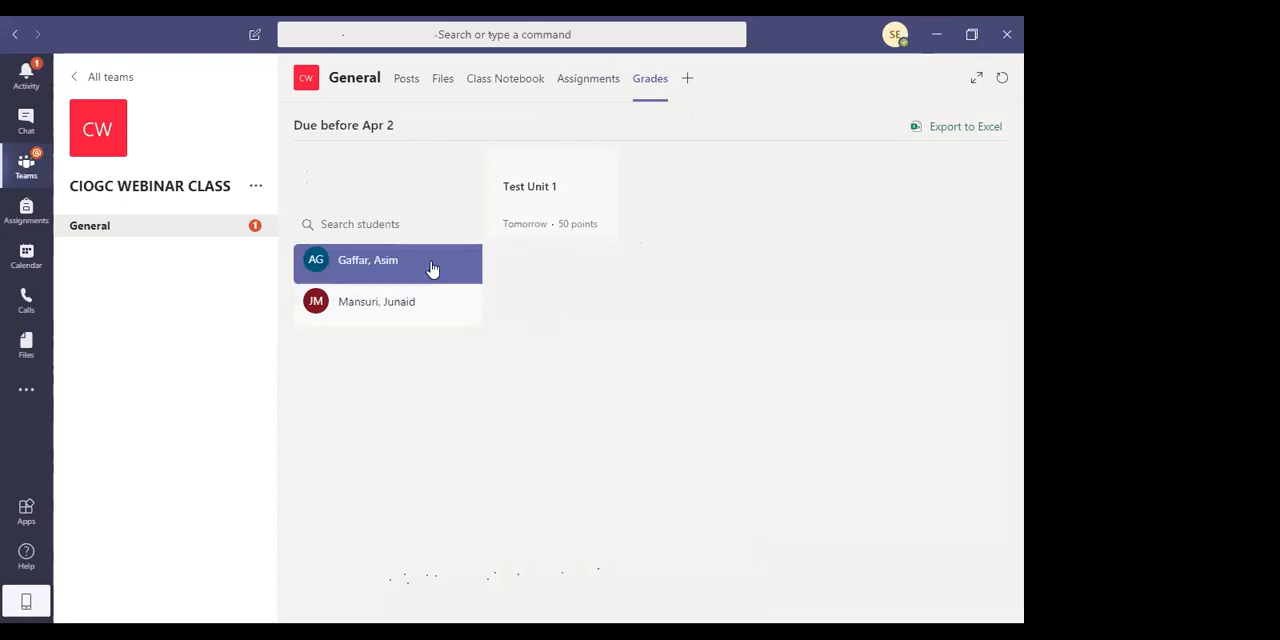
click(381, 261)
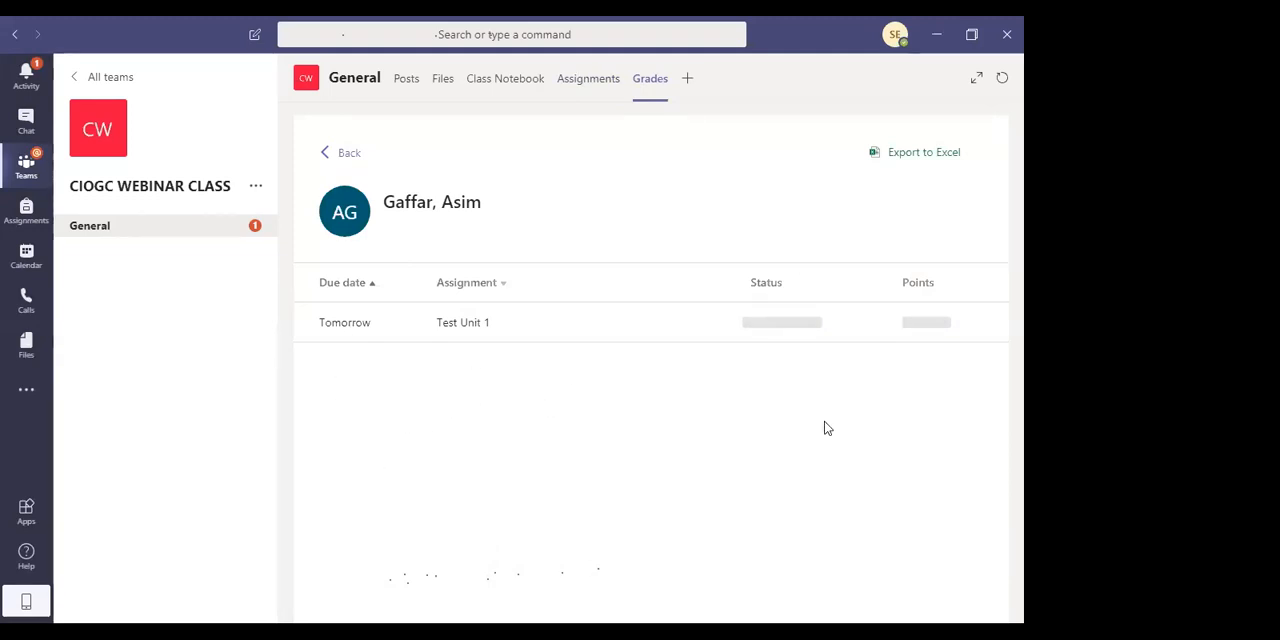
click(340, 155)
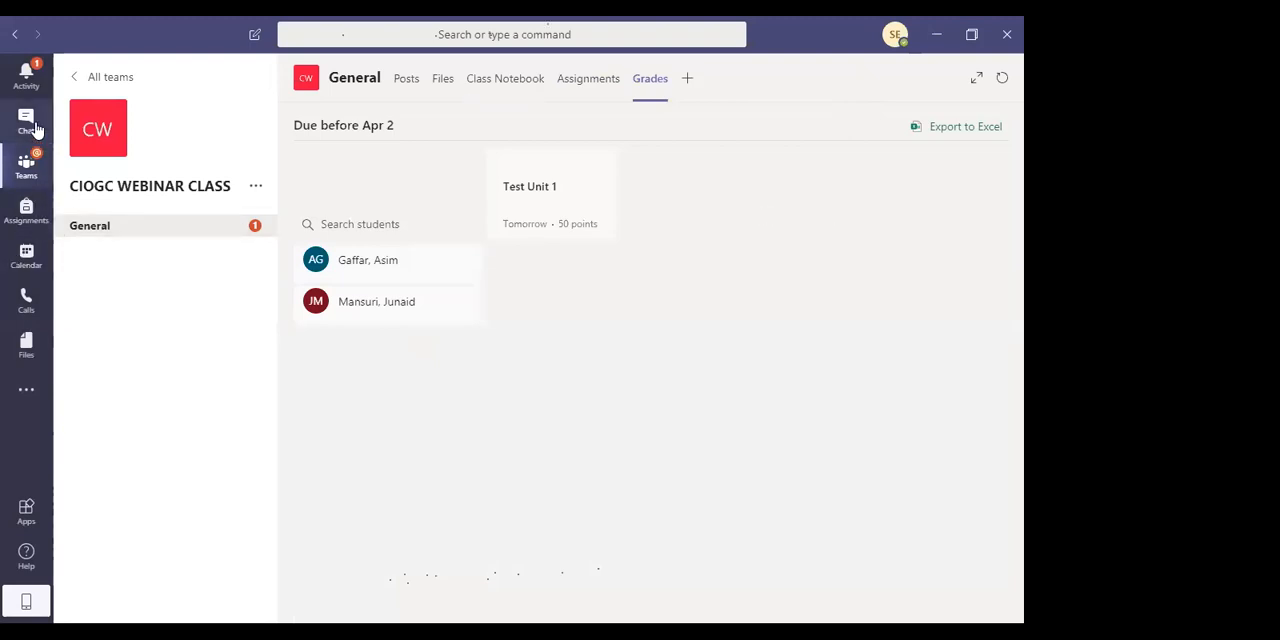
View the assignments of CIOGC WEBINAR CLASS from the app-wide Assignments area
click(40, 228)
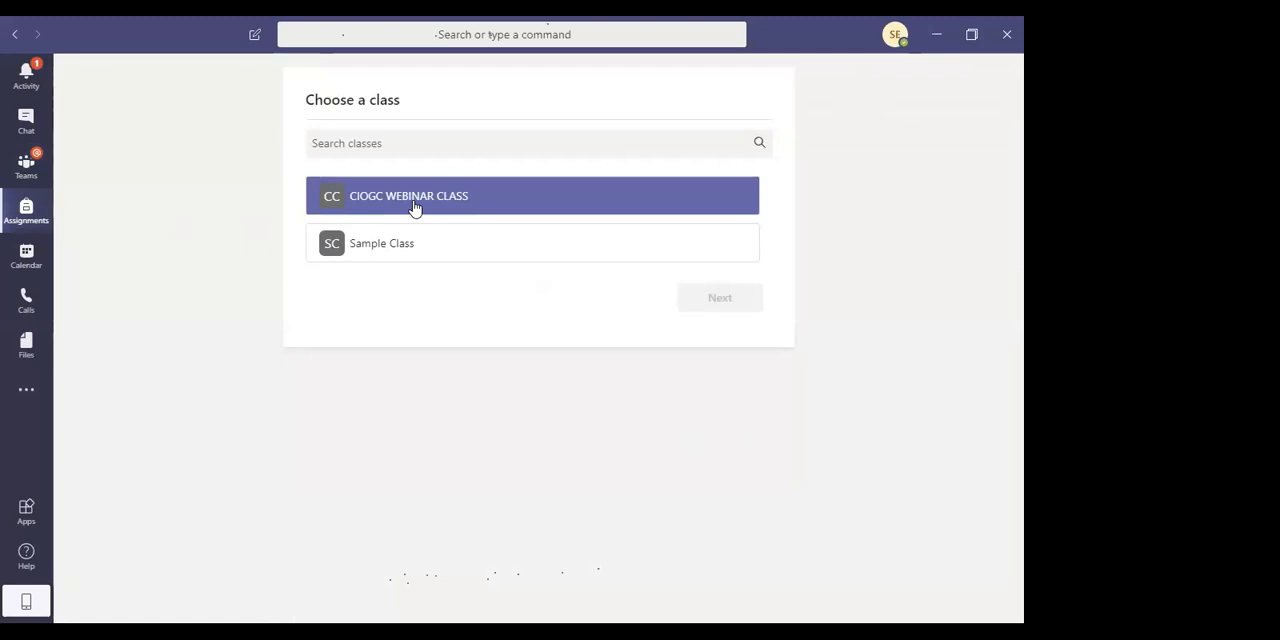
click(417, 201)
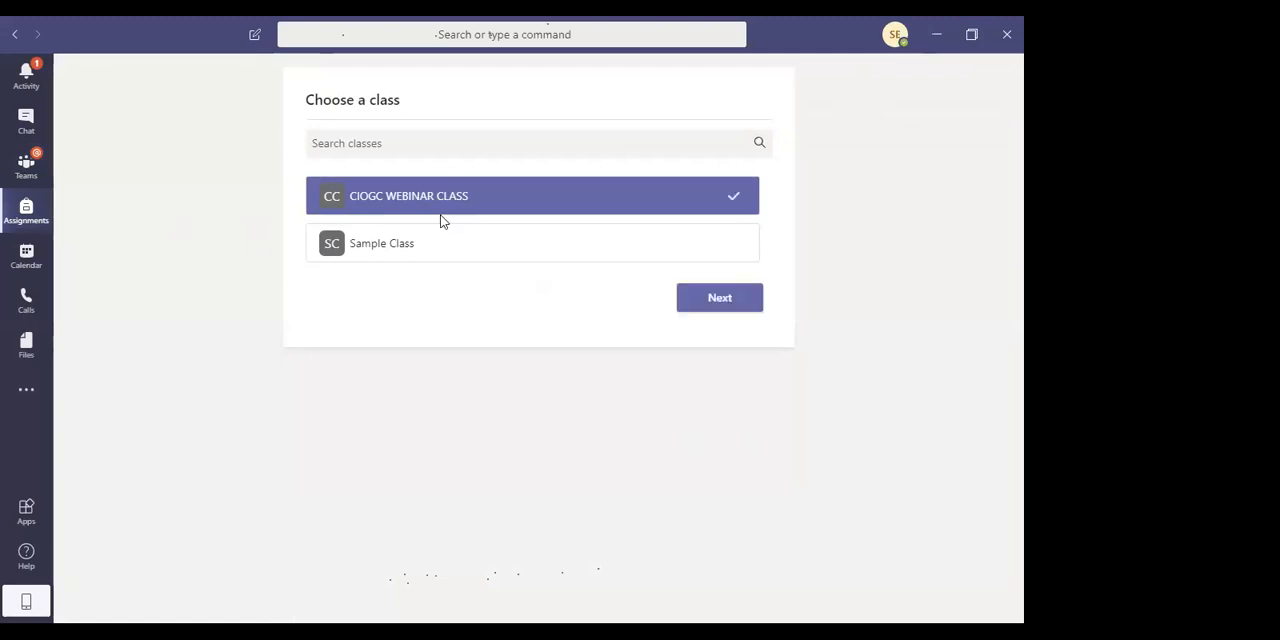
click(752, 300)
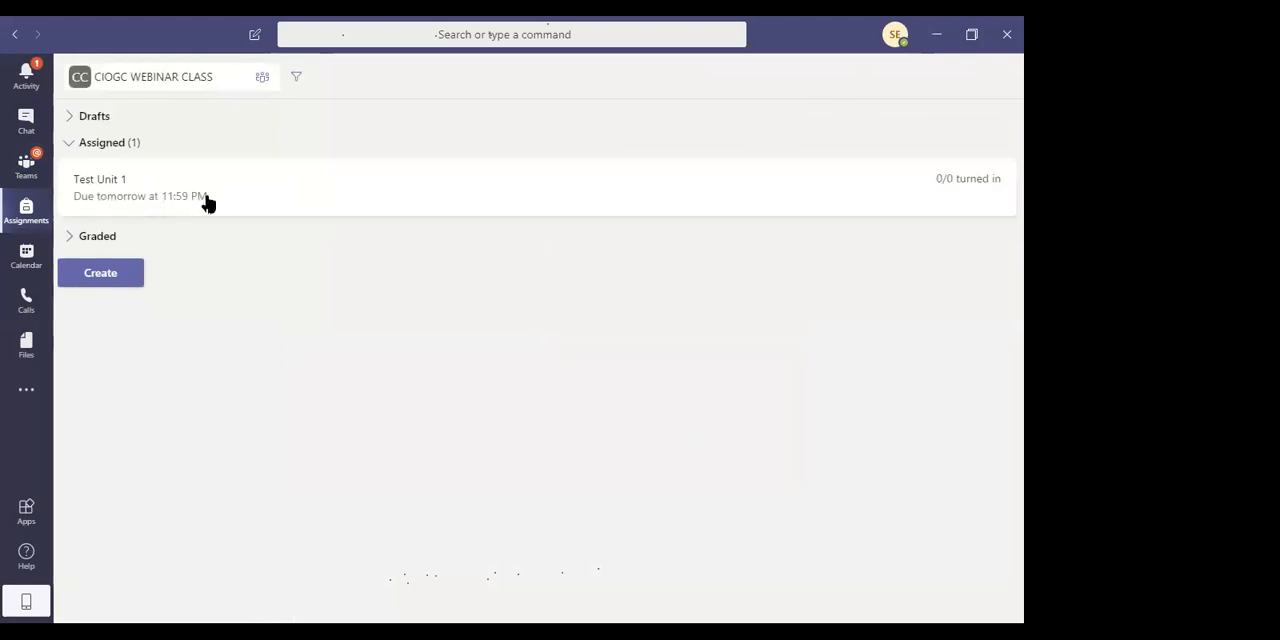
View the calendar and open a new meeting form for the 7:30 PM slot on Wednesday, April 1, 2020
click(28, 263)
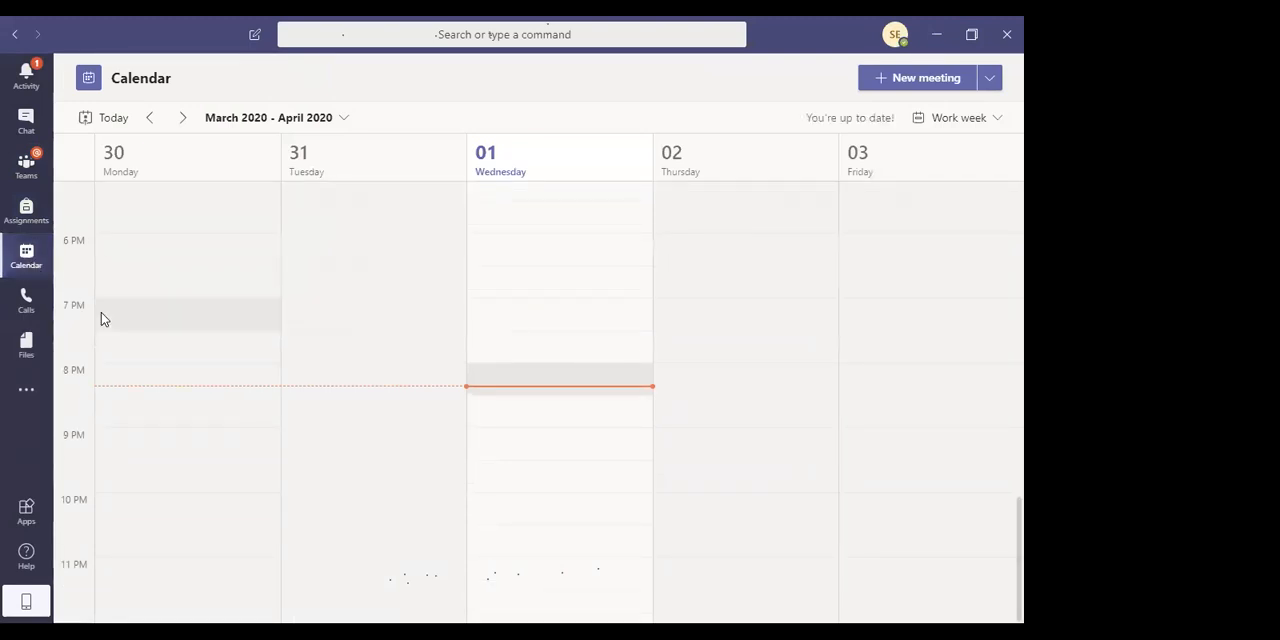
click(520, 354)
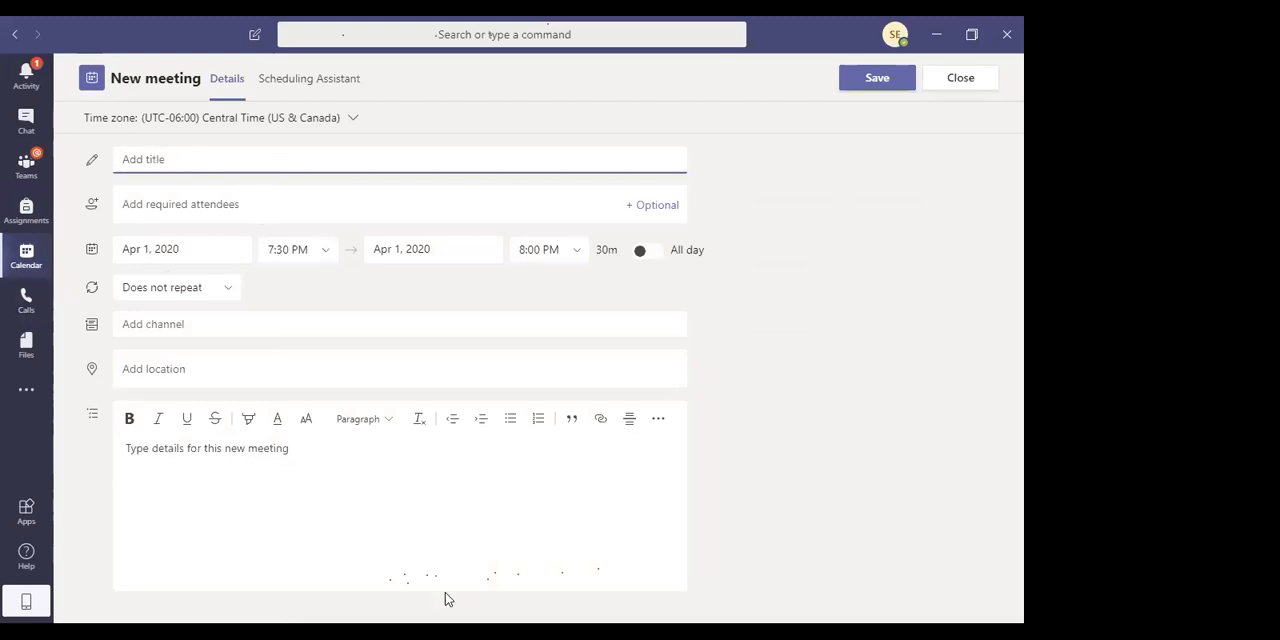
View the recent files and browse the additional and available apps before returning to the class team
click(30, 357)
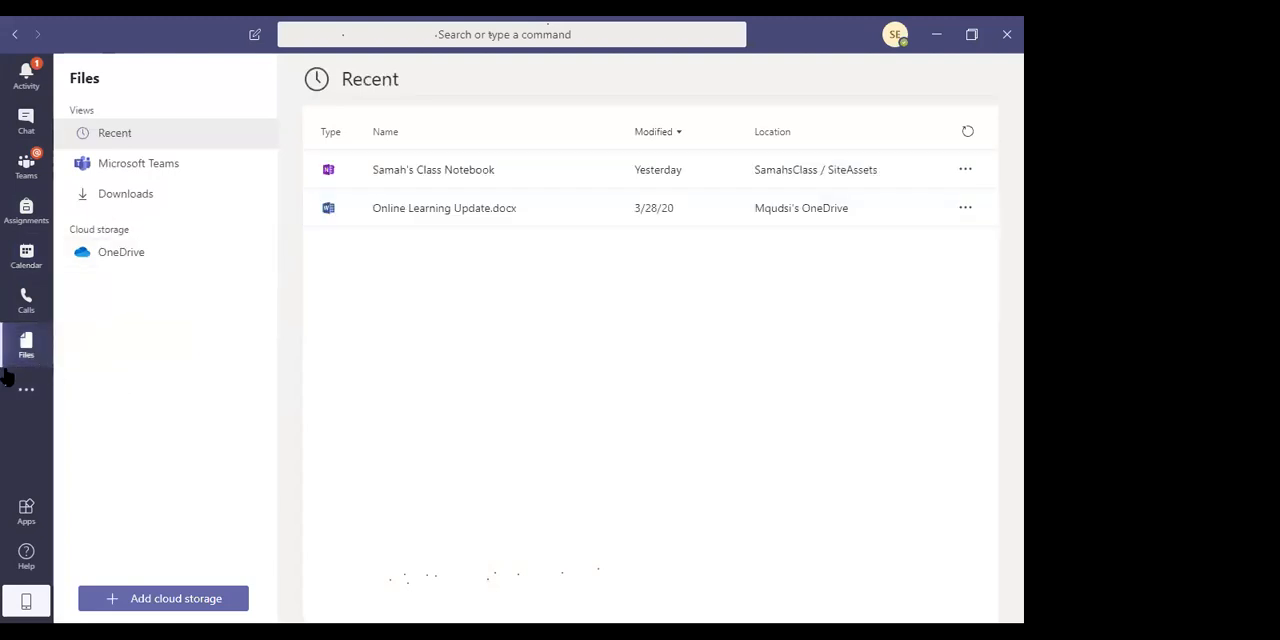
click(17, 398)
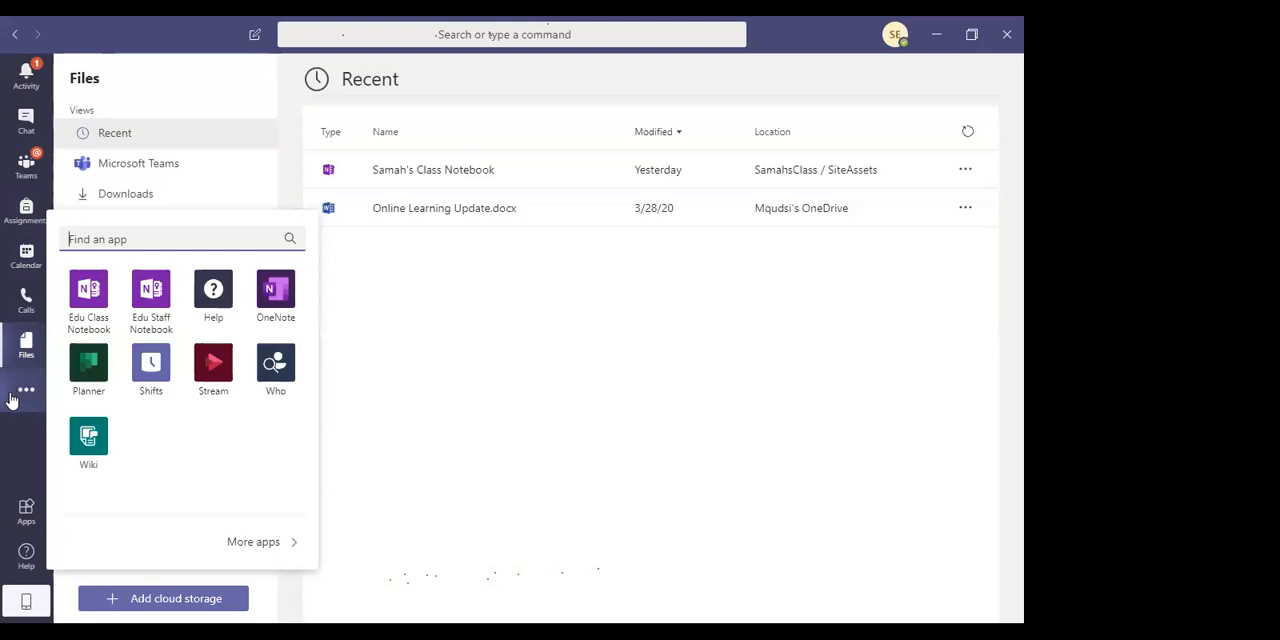
click(26, 517)
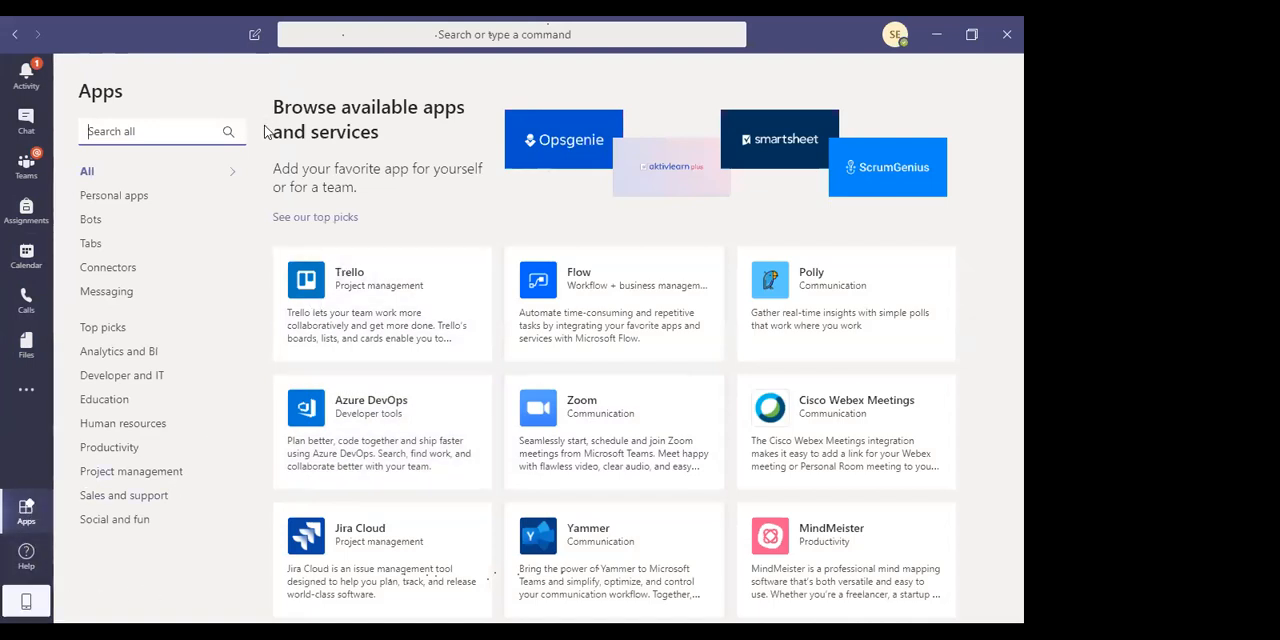
click(28, 170)
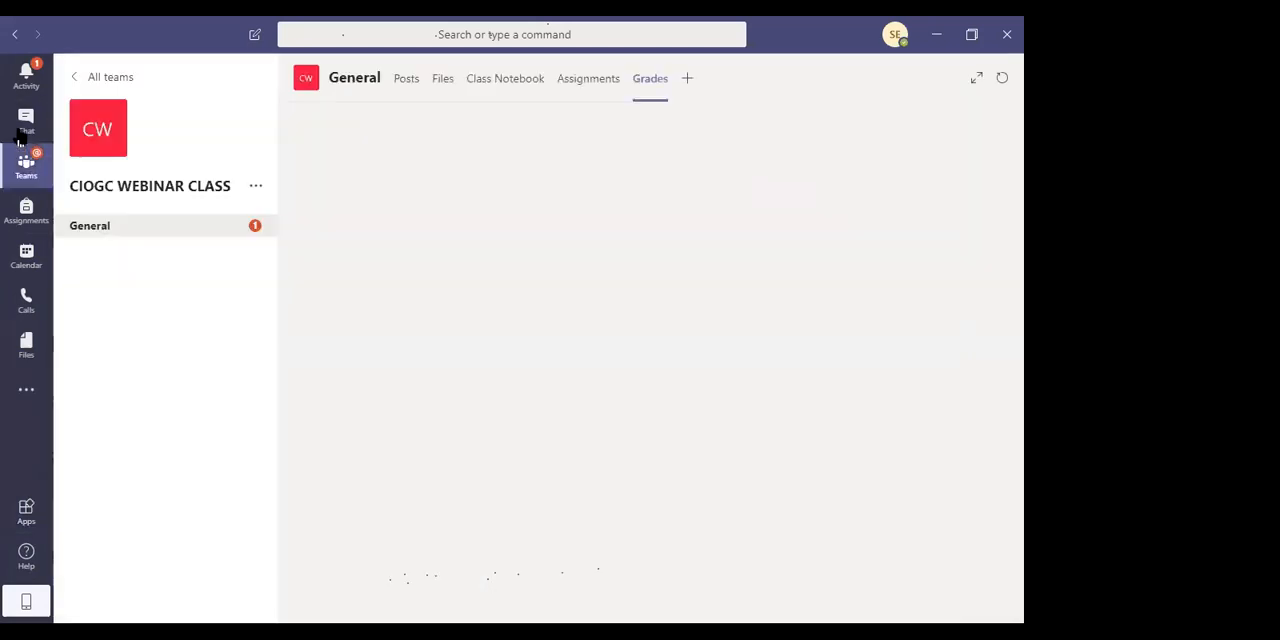
View the private chat contacts and the options offered for the signed-in account, without changing any of them
click(24, 122)
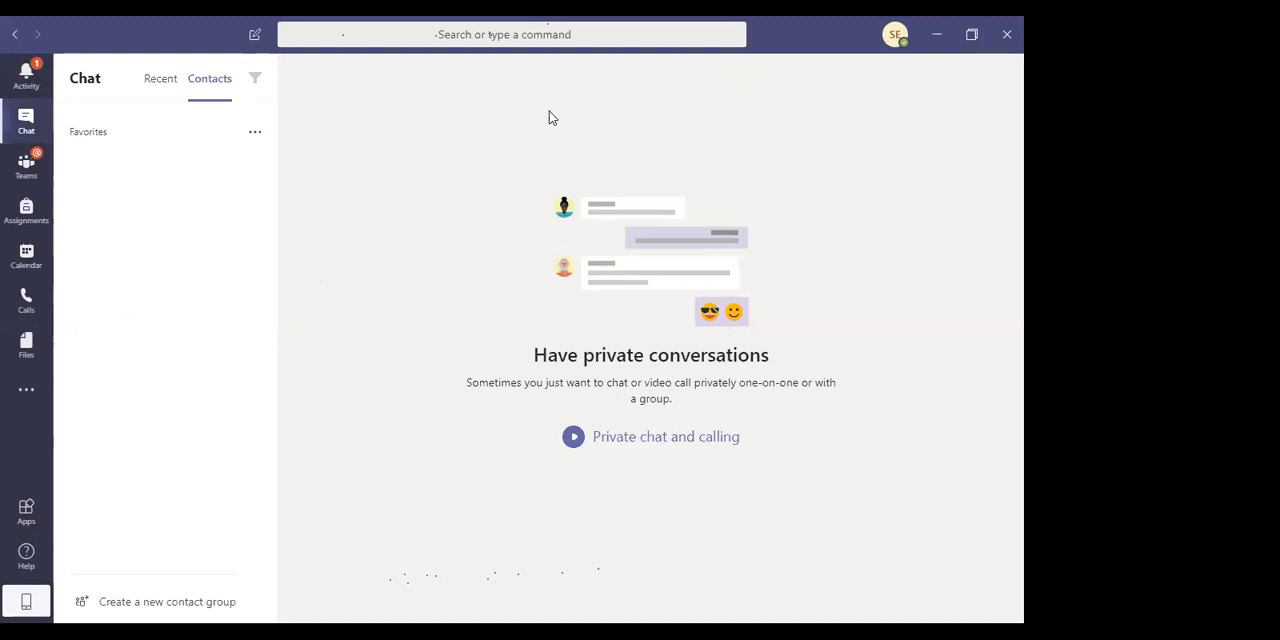
click(893, 37)
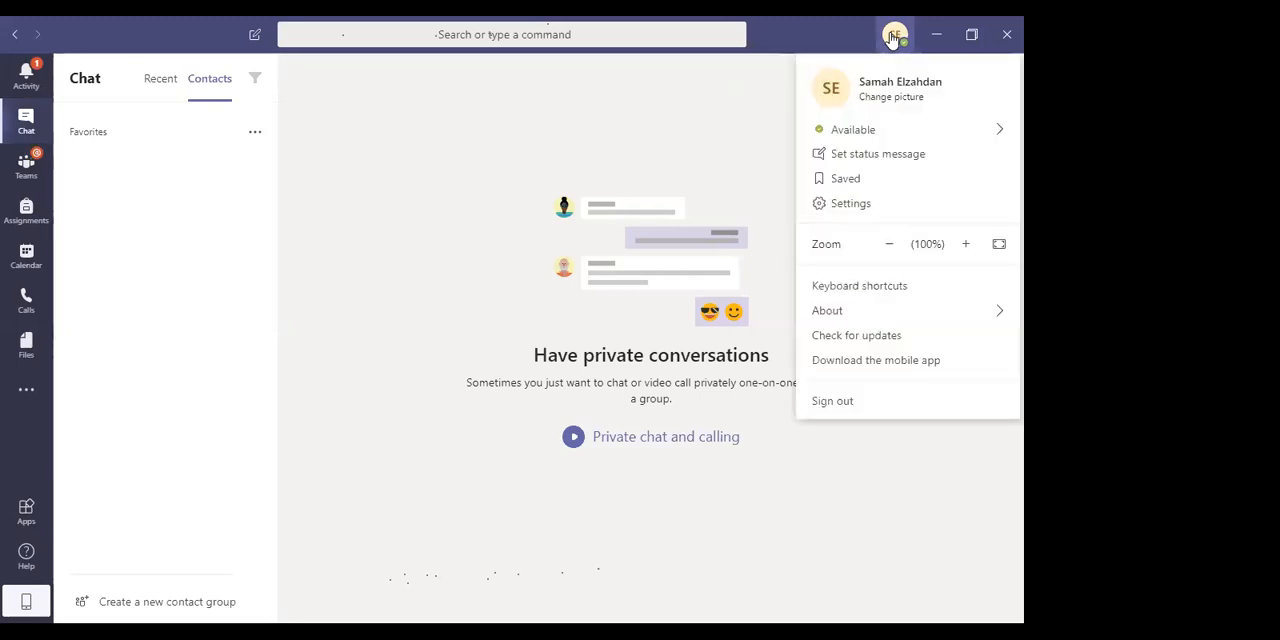
click(890, 38)
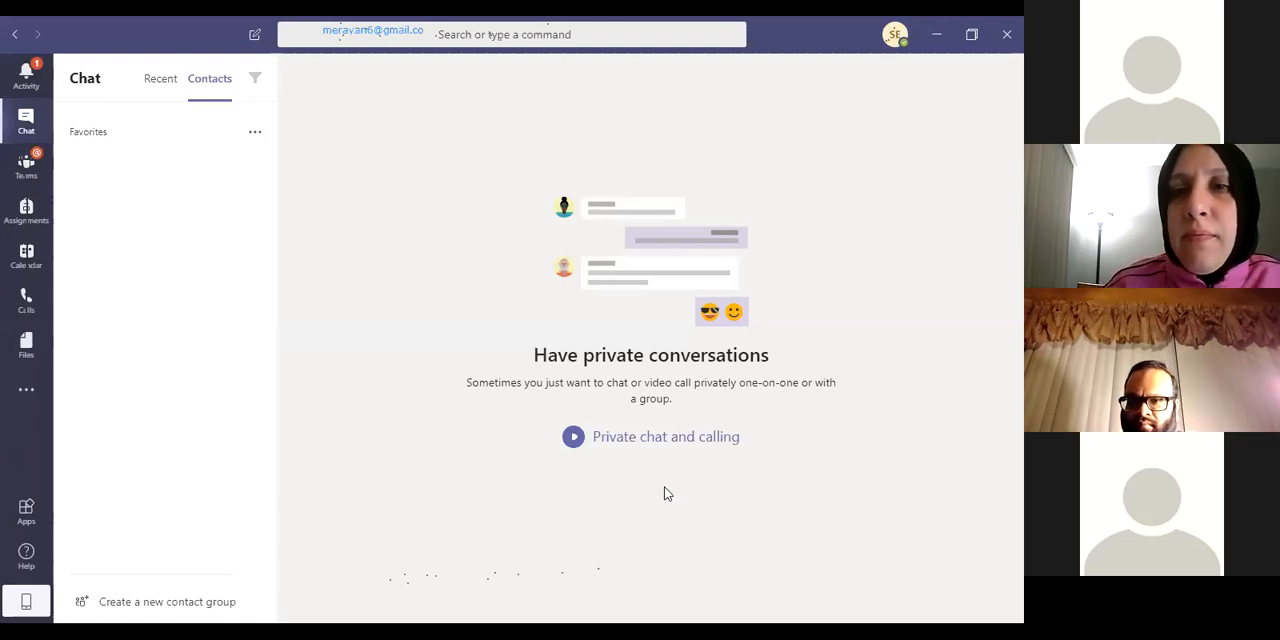
key(alt+Tab)
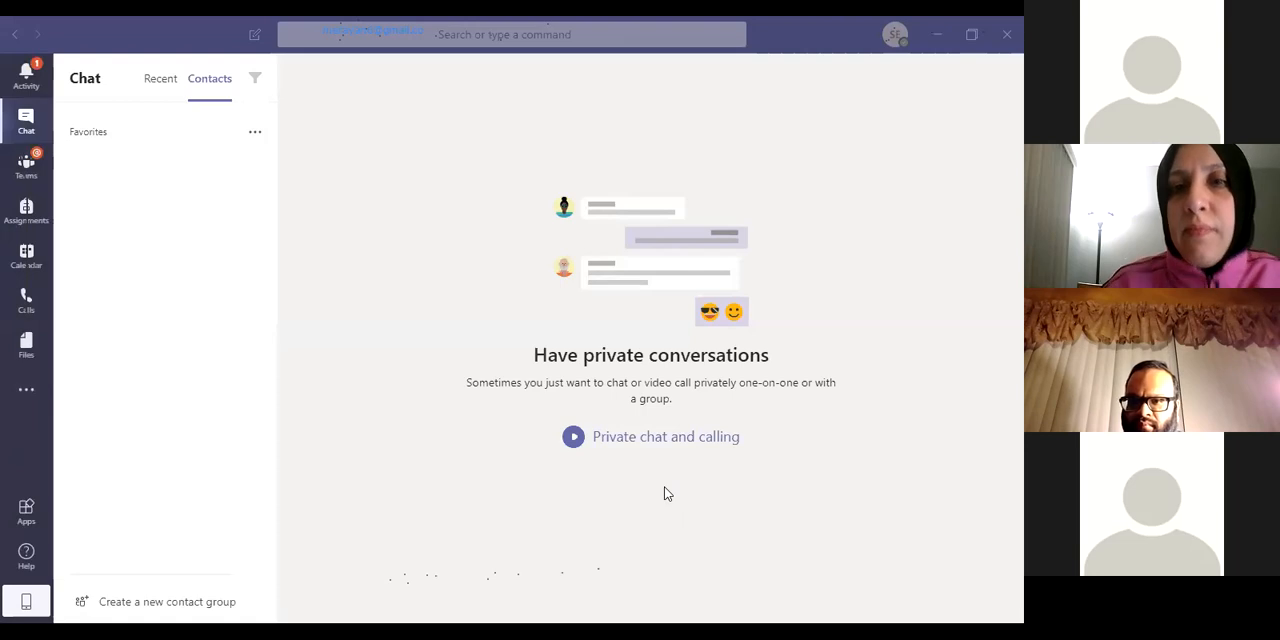